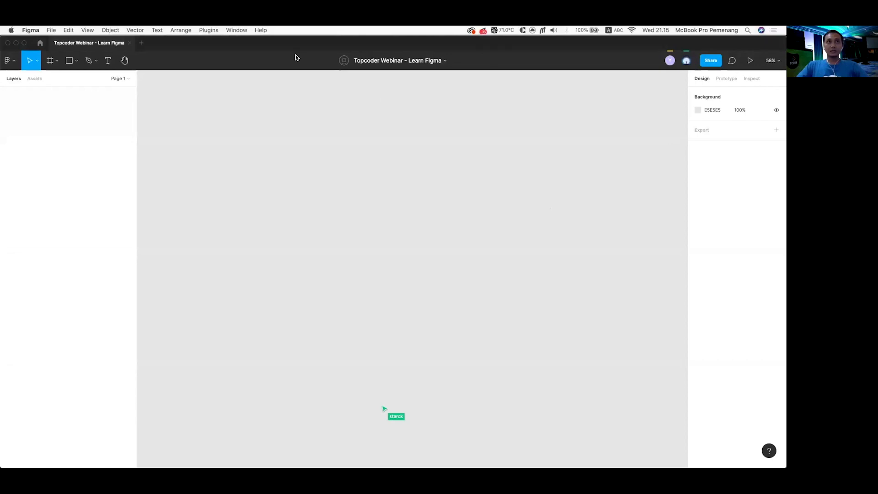
left_click(209, 31)
scroll(252, 217, "down", 5)
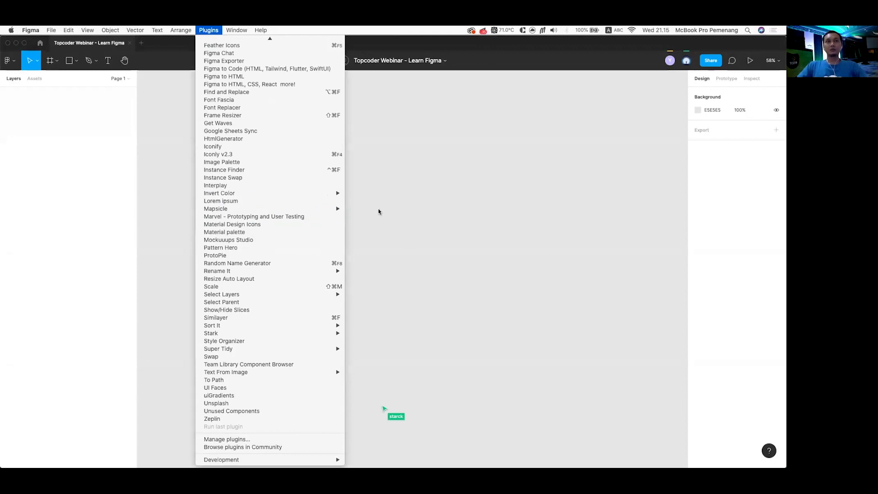
scroll(320, 206, "up", 3)
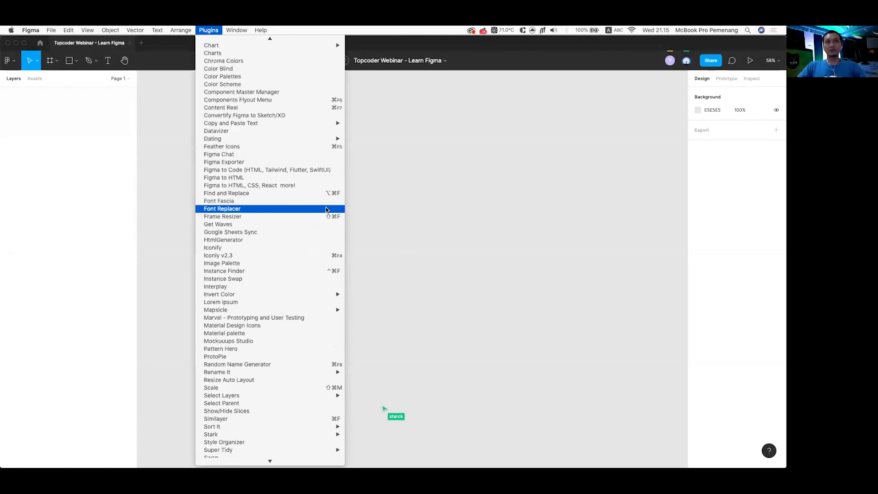
left_click(394, 192)
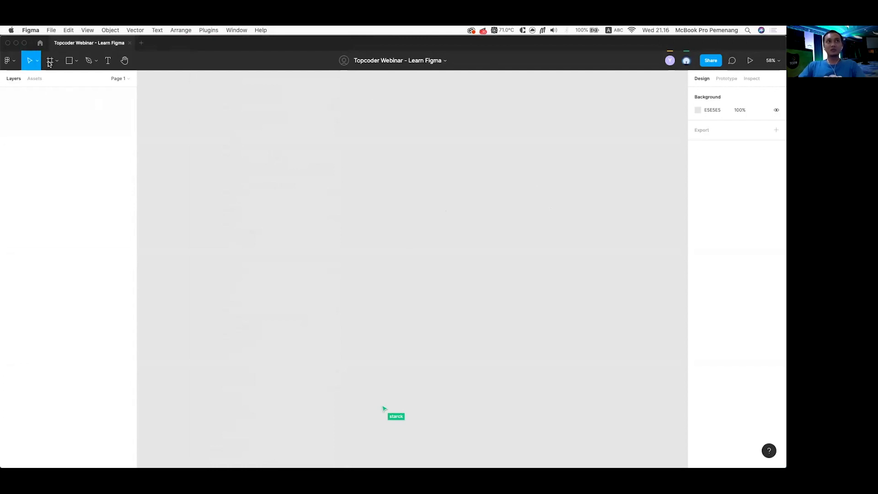
- Draw a rectangle about 309 × 253 and add a text layer reading "Text" at font size 60 beside it
left_click(69, 60)
left_click_drag(165, 97, 239, 156)
left_click(108, 61)
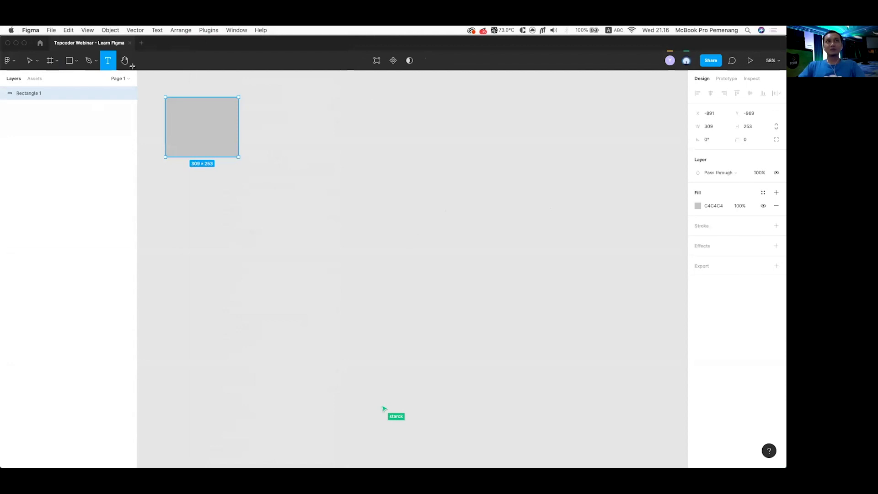
left_click(269, 110)
type("Text")
key("Escape")
left_click(741, 217)
type("60")
key("Return")
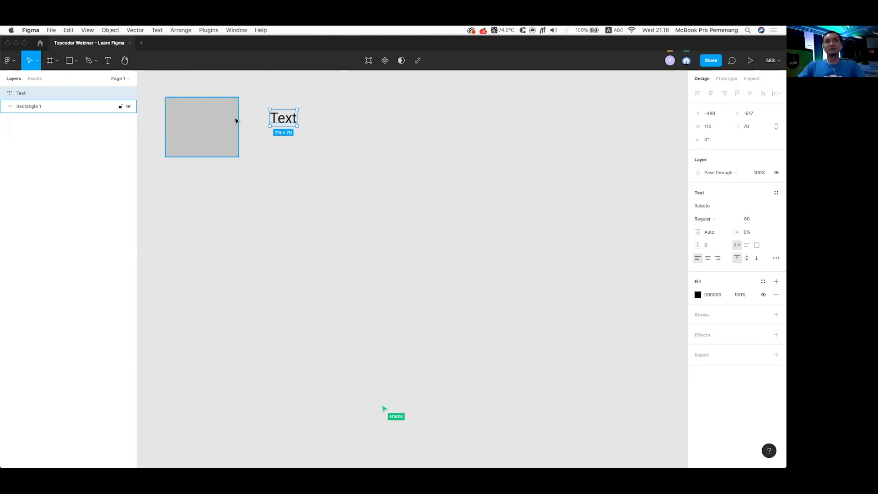
scroll(236, 119, "up", 3)
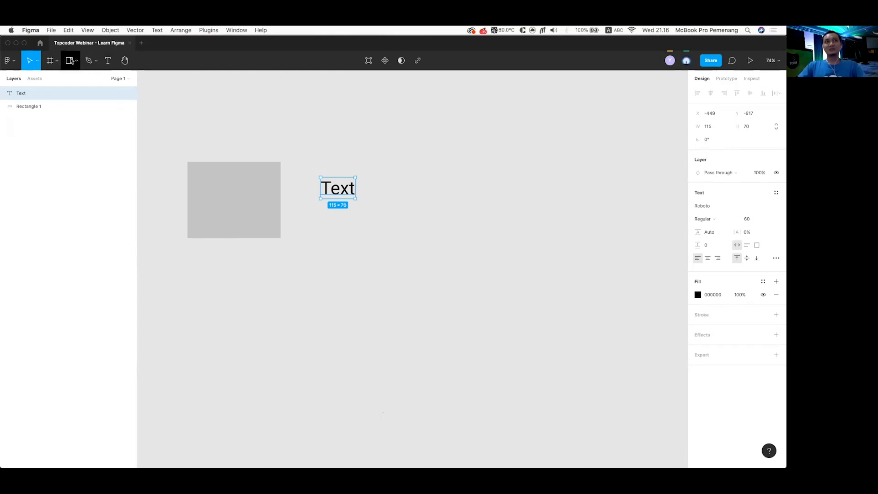
left_click(89, 61)
left_click(76, 61)
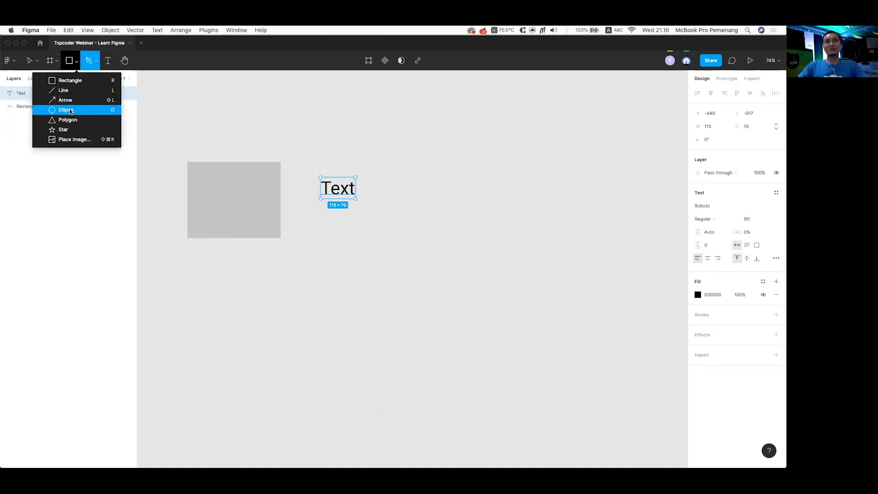
left_click(53, 68)
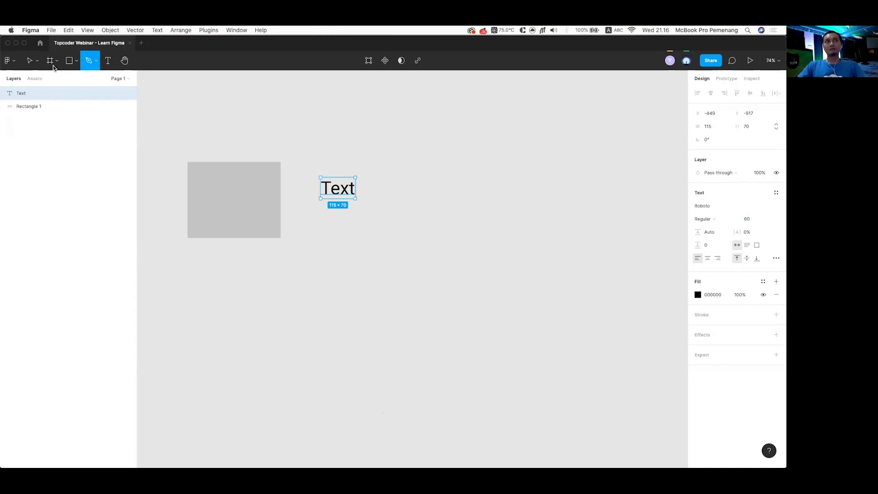
left_click(54, 61)
left_click(36, 65)
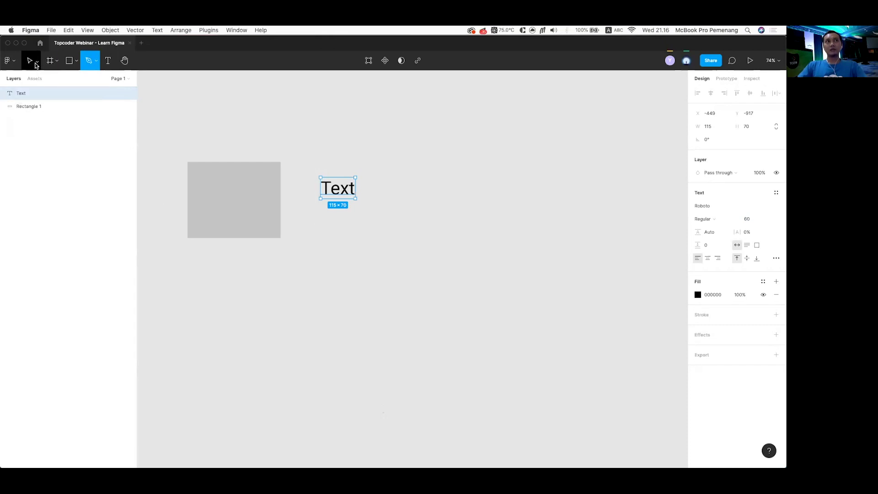
left_click(37, 65)
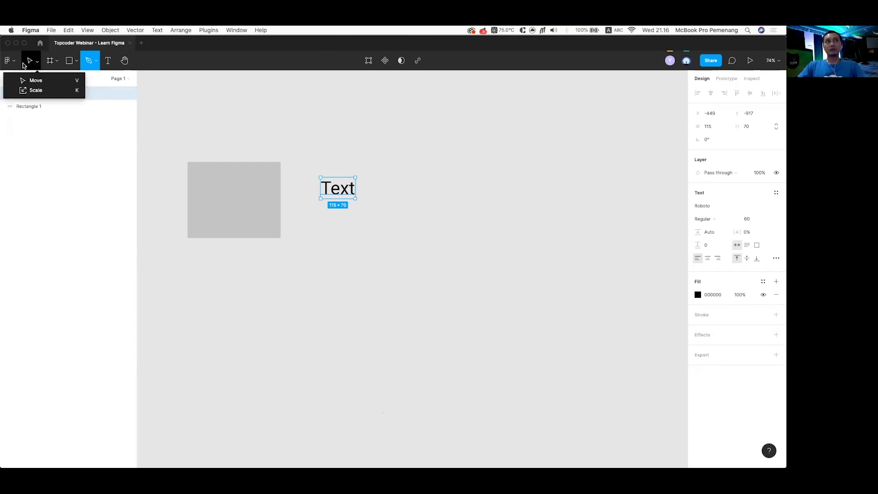
left_click(277, 150)
key("Escape")
left_click(261, 172)
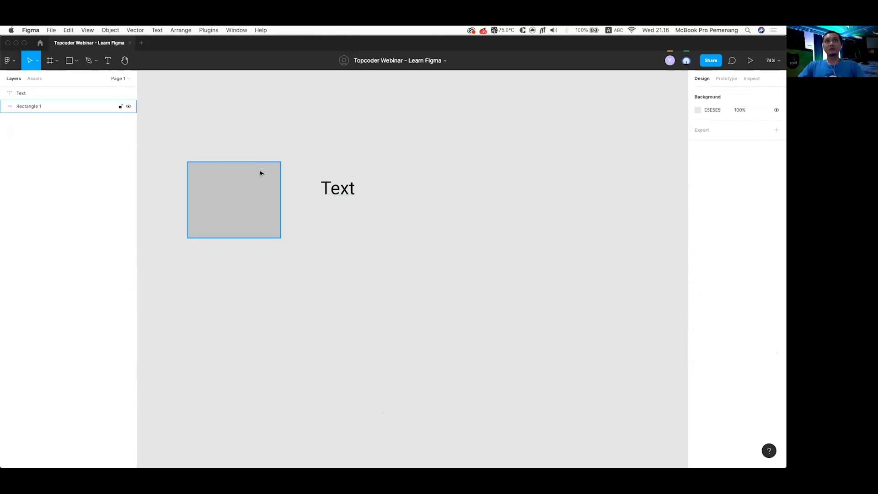
left_click(335, 197)
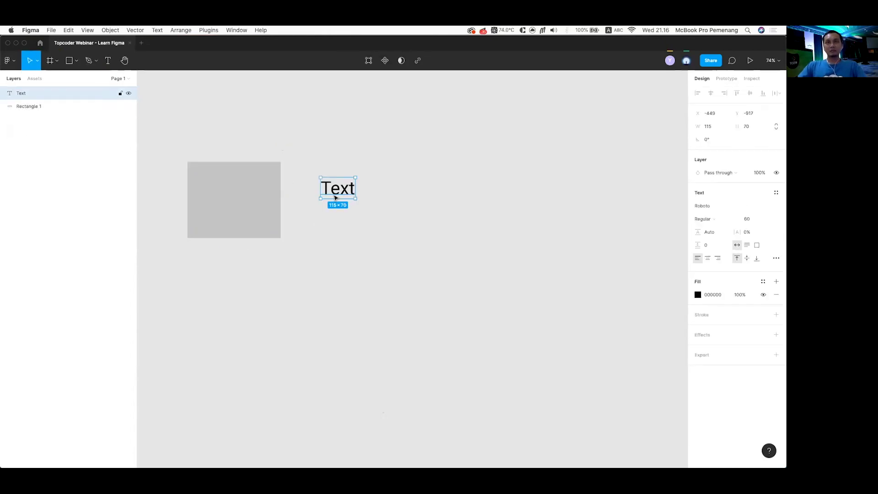
left_click(429, 201)
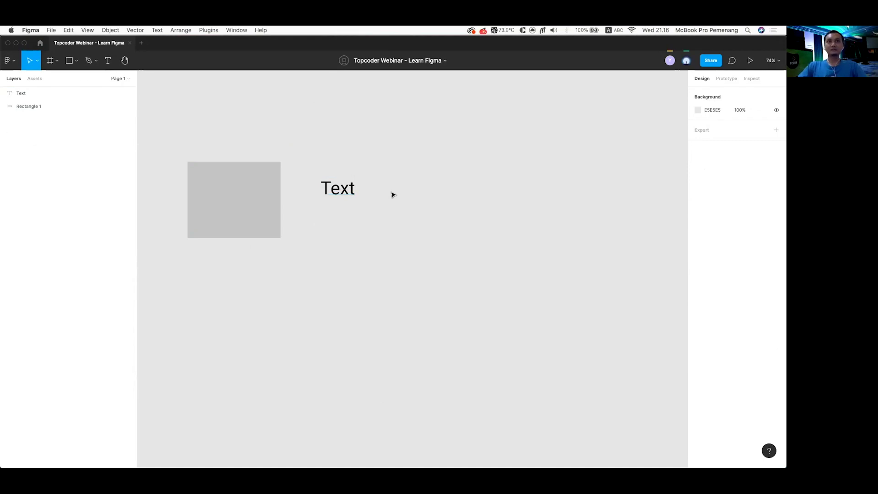
- Delete the rectangle and the text layer from the canvas
left_click(254, 170)
left_click(346, 197, "shift")
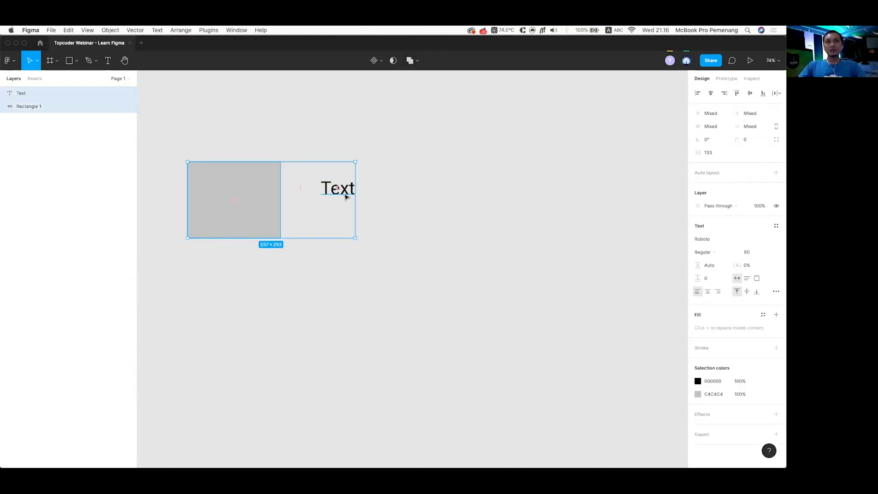
key("Delete")
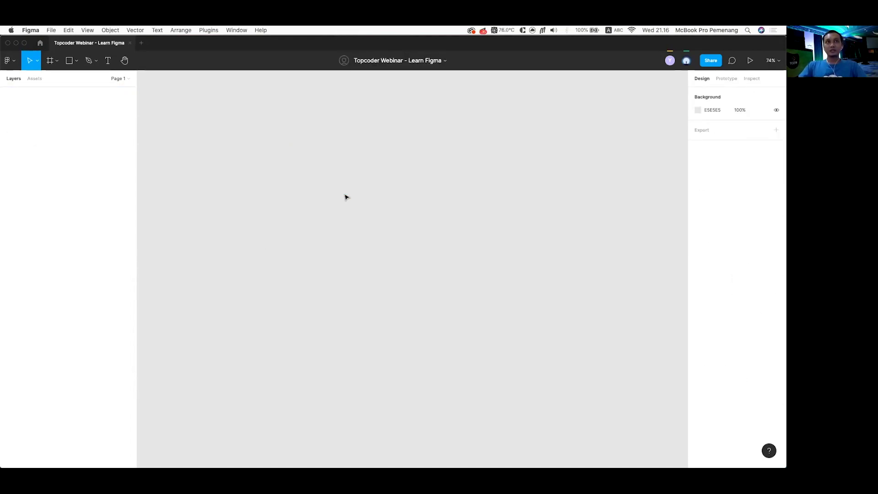
left_click(12, 62)
mouse_move(32, 93)
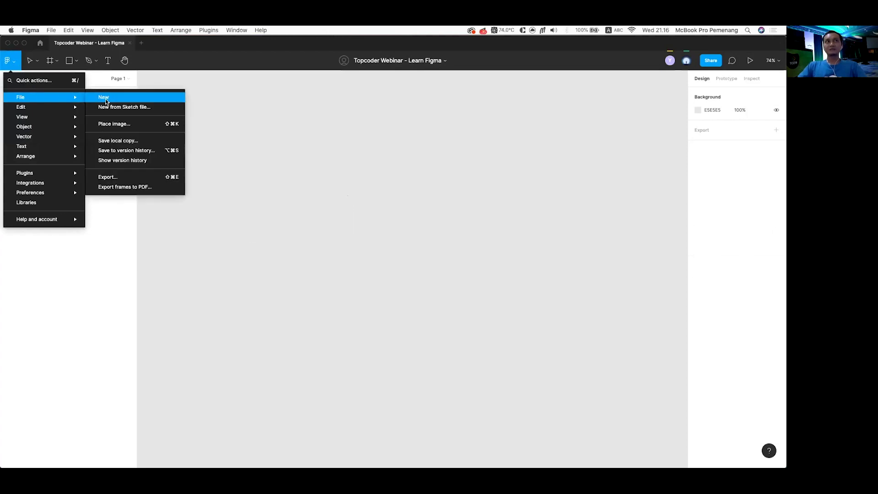
left_click(121, 100)
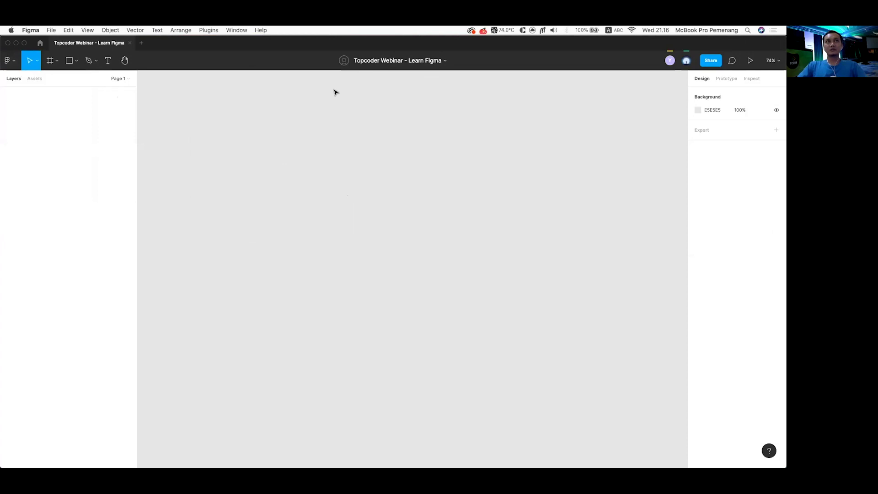
- Draw a custom frame about 646 × 567 on the empty canvas and delete it
left_click(56, 62)
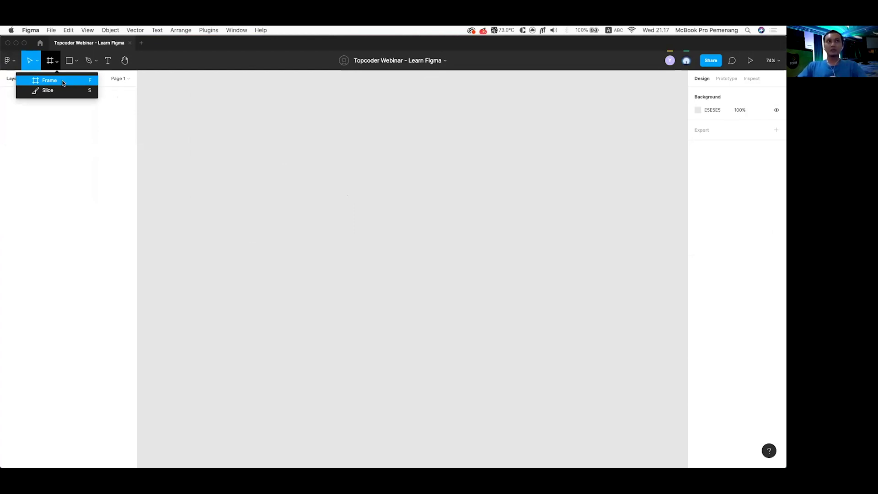
left_click(63, 83)
left_click_drag(315, 135, 510, 307)
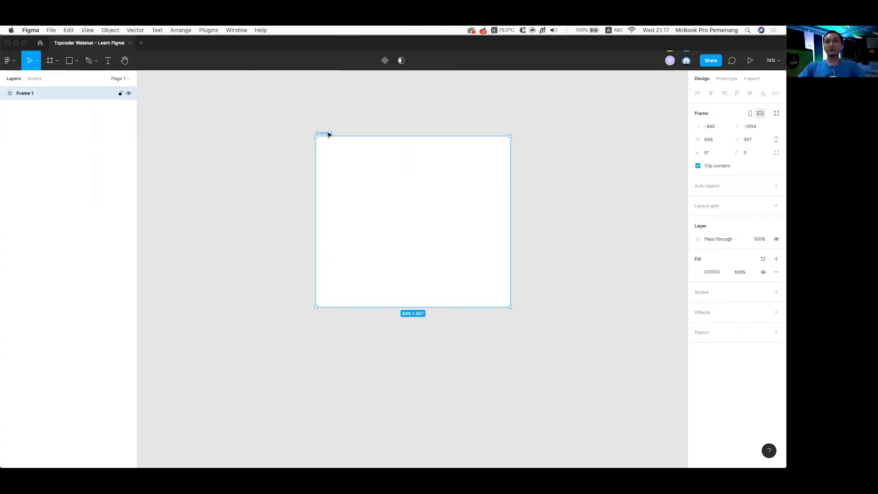
key("Delete")
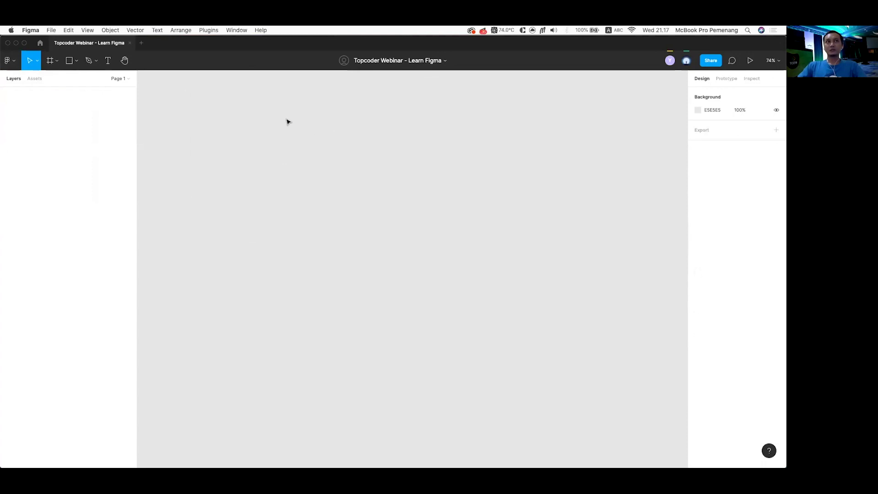
- Create a frame from the iPhone 11 Pro / X preset, 375 × 812
left_click(57, 61)
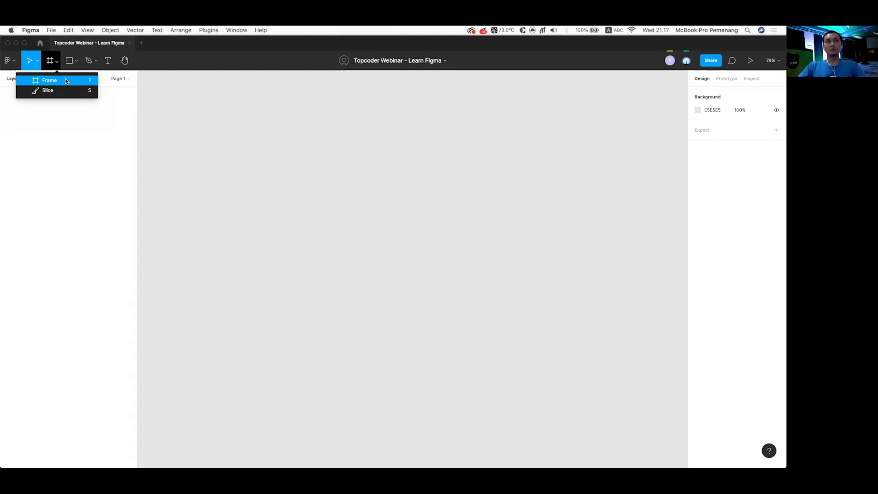
left_click(69, 81)
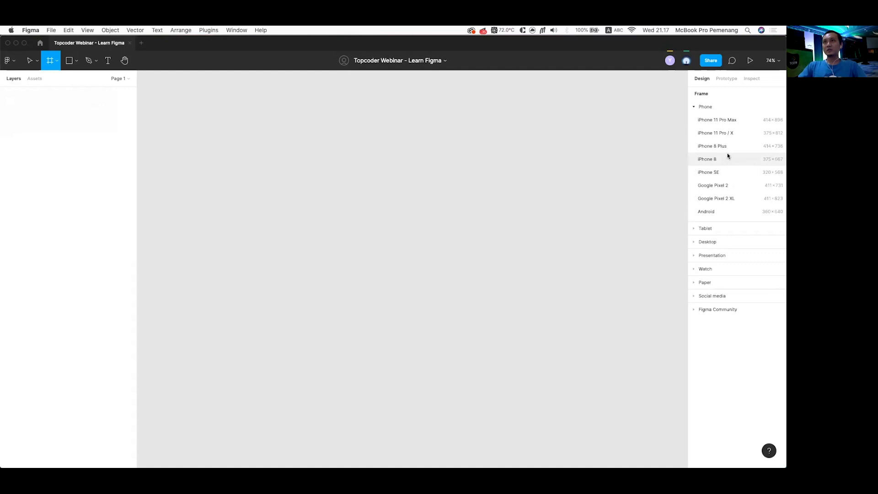
left_click(715, 133)
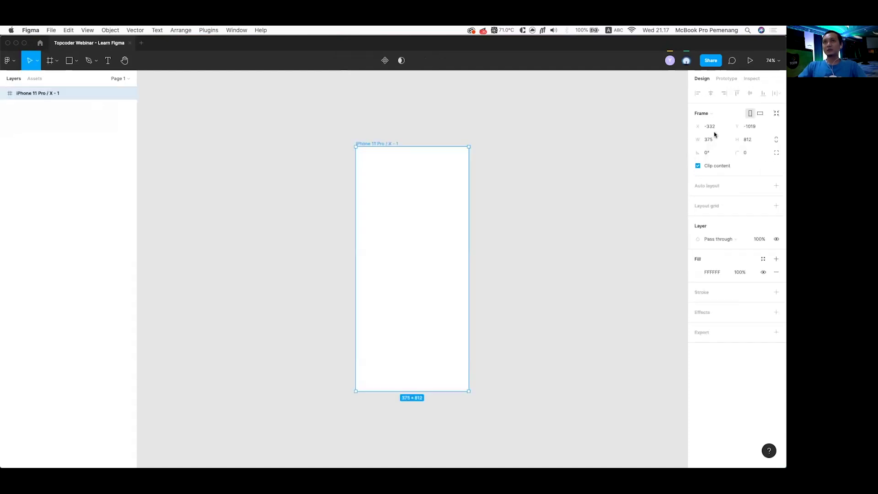
scroll(405, 155, "up", 3)
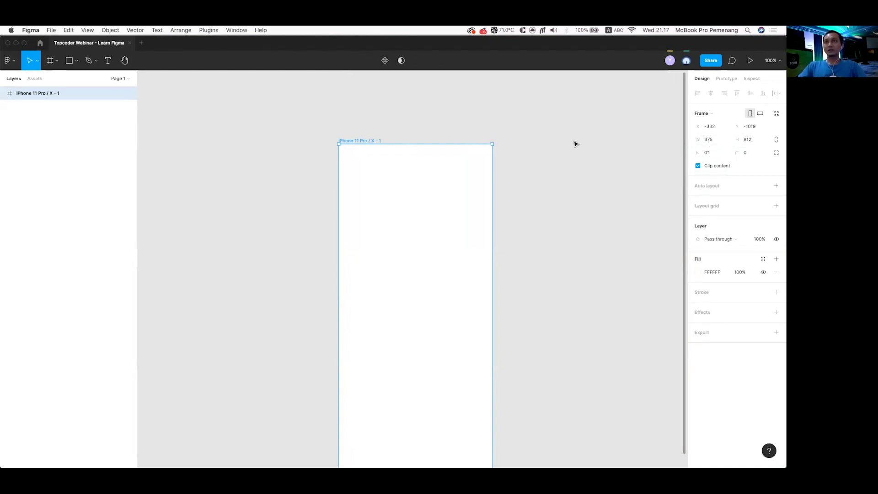
scroll(574, 142, "right", 3)
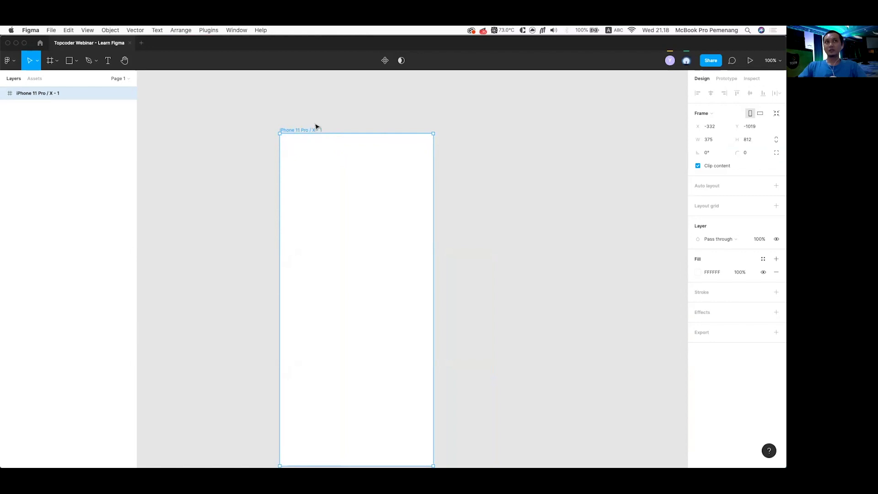
- Duplicate the iPhone 11 Pro / X frame to its right and delete the copy
left_click_drag(300, 131, 487, 132)
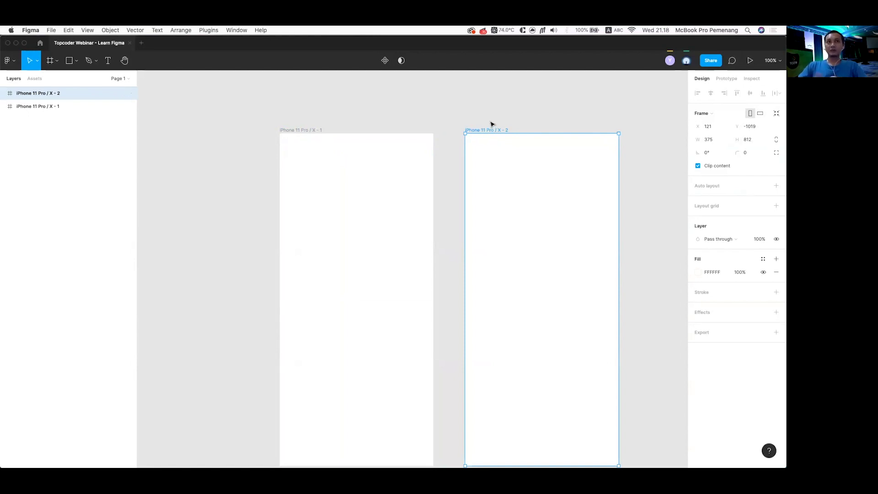
key("Delete")
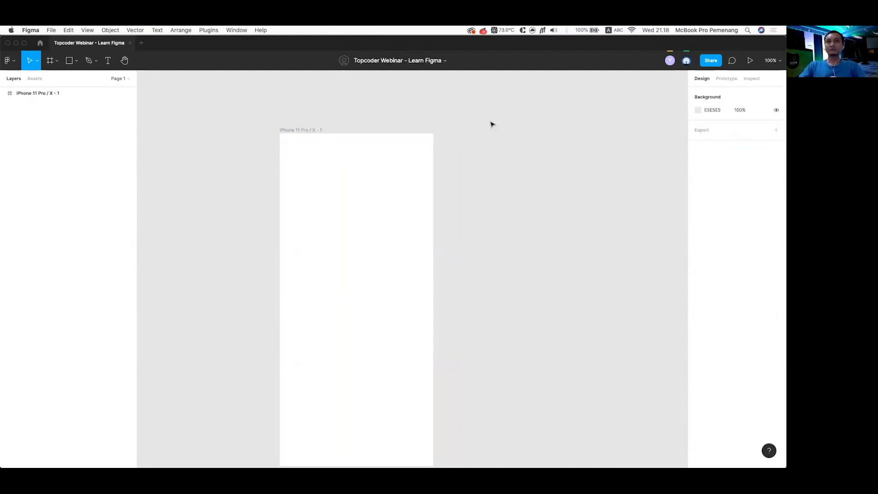
- Add a layout grid to the iPhone 11 Pro / X frame
left_click(306, 130)
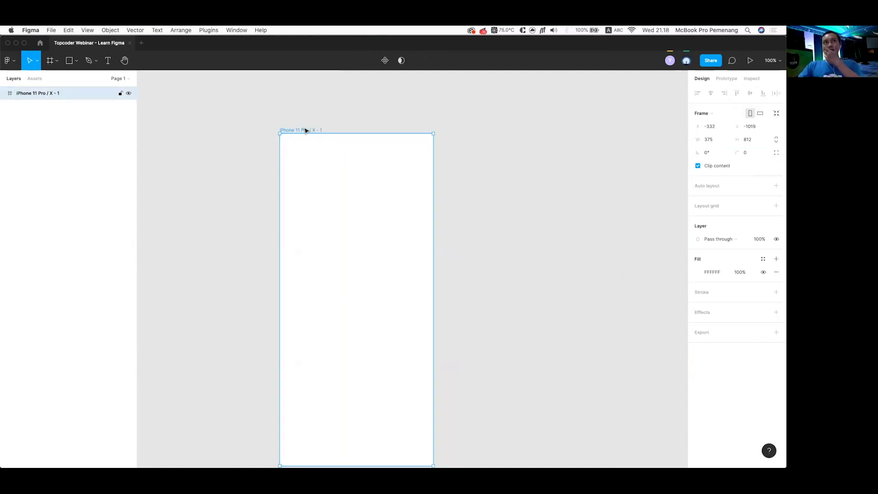
scroll(395, 132, "down", 2)
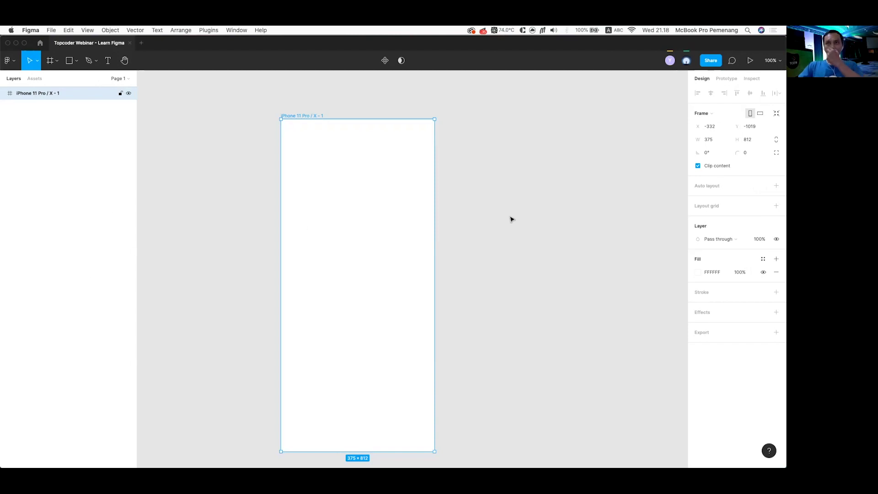
left_click(776, 205)
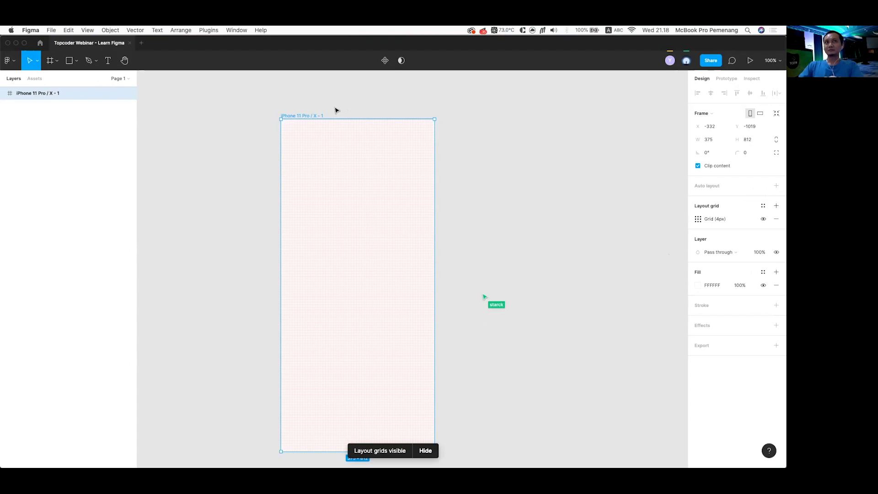
scroll(335, 114, "up", 3)
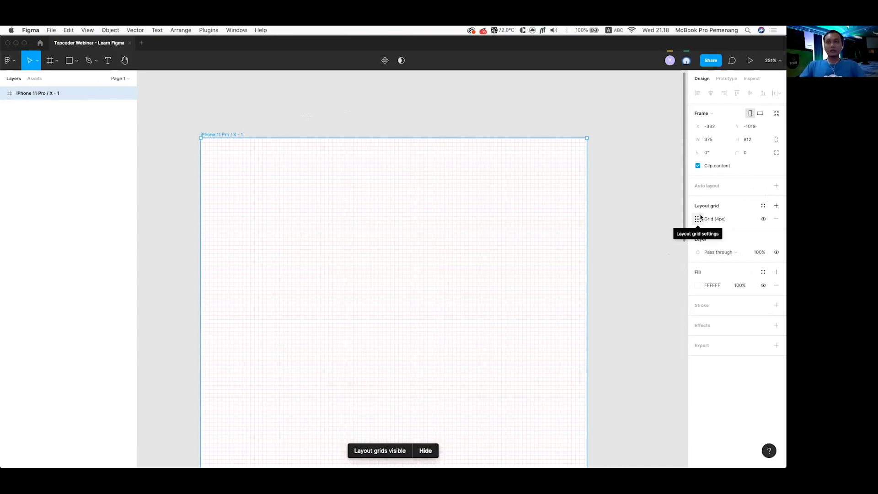
- Change the layout grid type of the iPhone 11 Pro / X frame to Columns
left_click(699, 219)
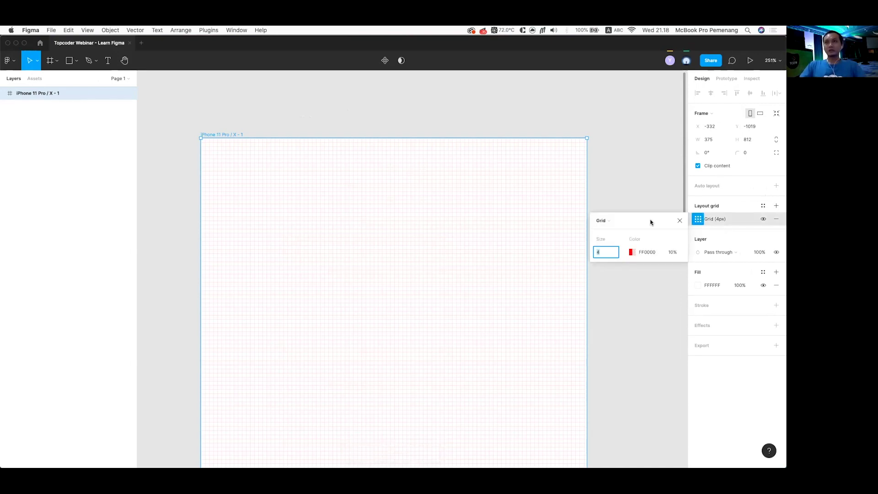
left_click(626, 222)
left_click(615, 232)
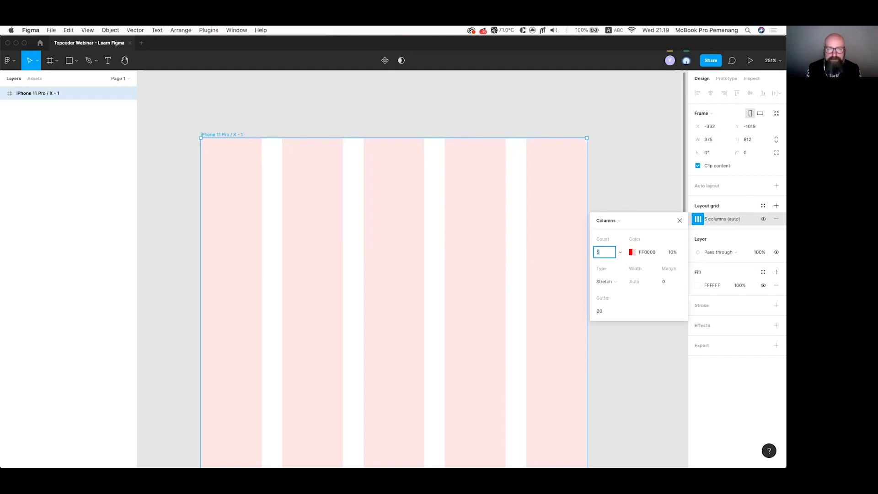
scroll(400, 151, "down", 5)
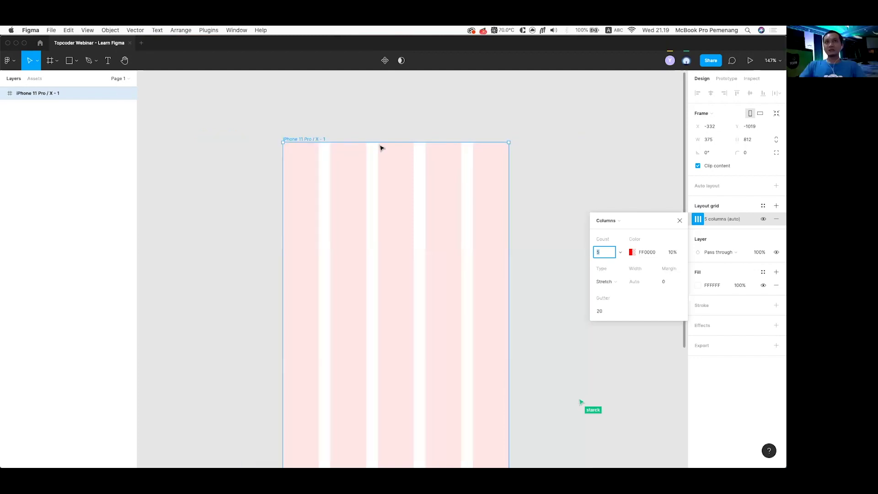
left_click(698, 218)
scroll(313, 138, "up", 5)
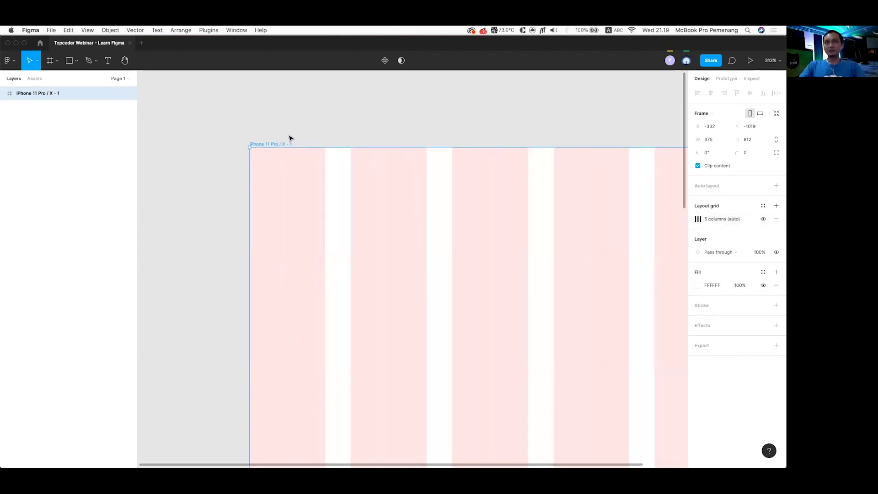
- Set the column count of the iPhone 11 Pro / X frame's layout grid to 4
scroll(289, 138, "right", 2)
scroll(656, 145, "right", 1)
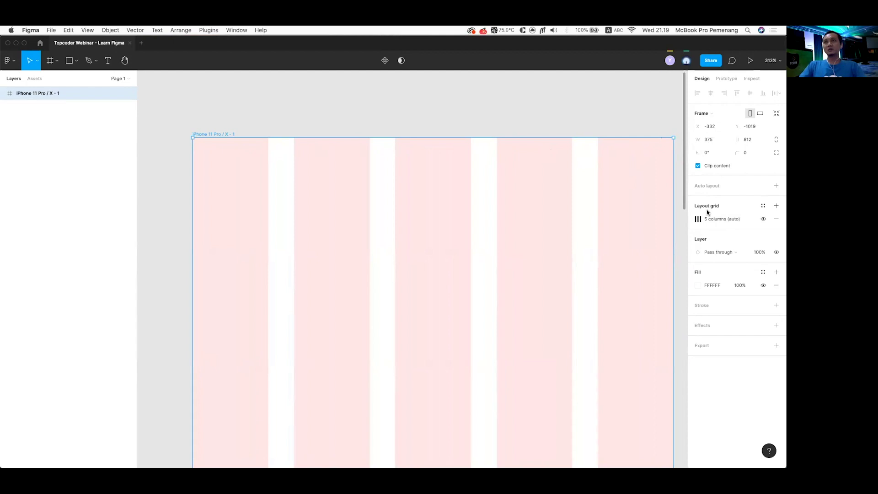
left_click(697, 220)
left_click(609, 253)
type("4")
key("Return")
scroll(500, 209, "down", 2)
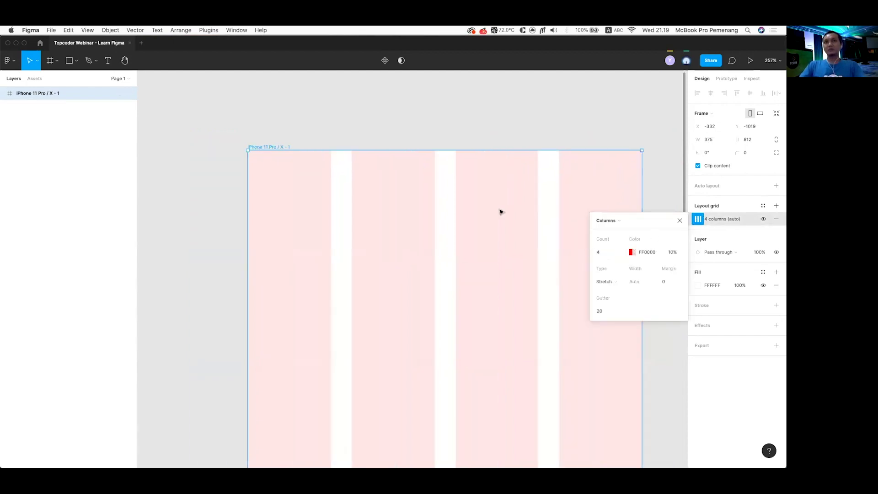
scroll(459, 195, "right", 2)
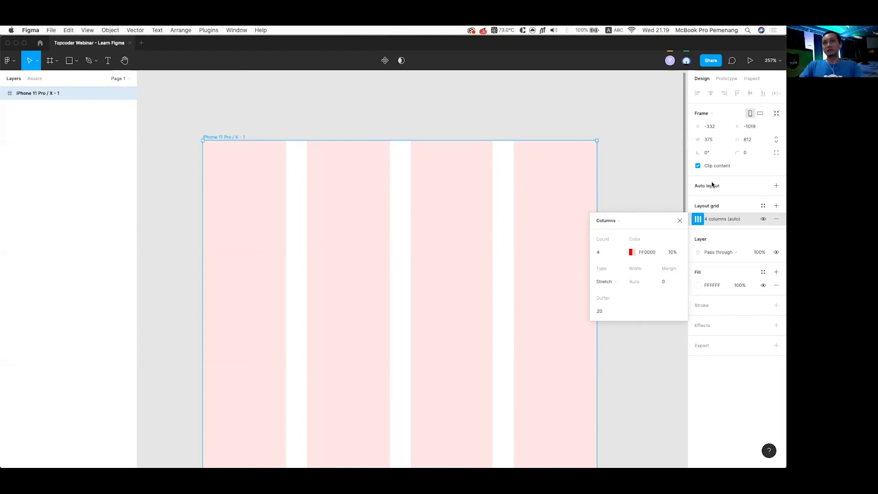
- Remove the column layout grid from the iPhone 11 Pro / X frame, keeping the frame selected
left_click(680, 220)
left_click(776, 219)
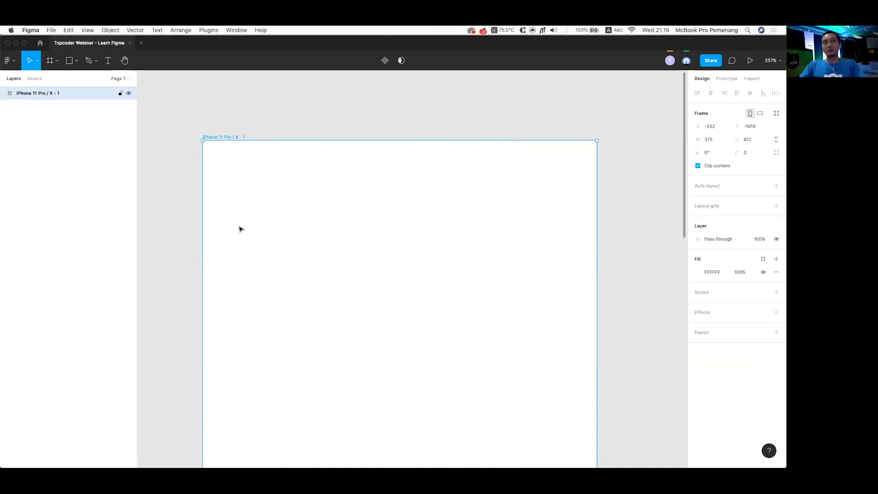
scroll(239, 229, "down", 3)
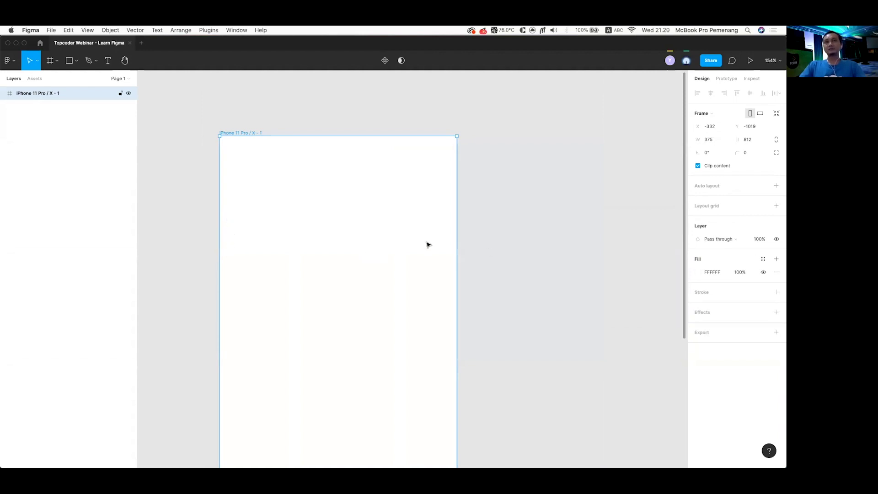
left_click(489, 252)
scroll(488, 251, "down", 2)
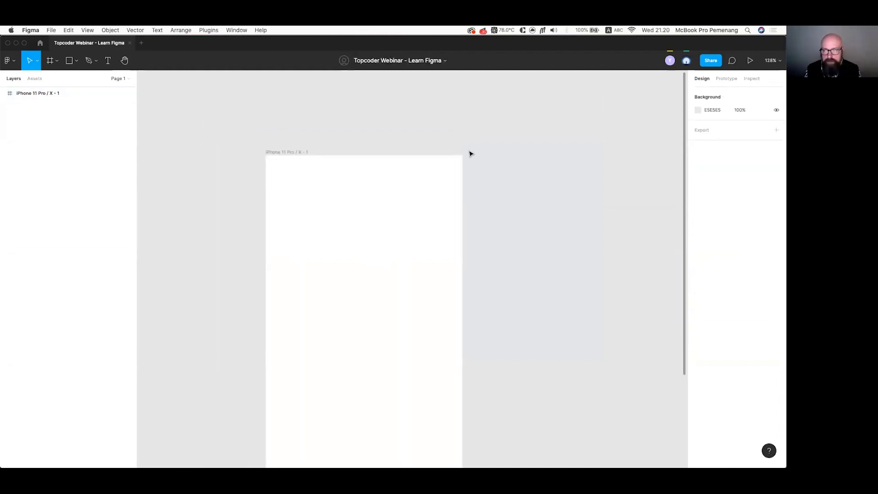
left_click(295, 153)
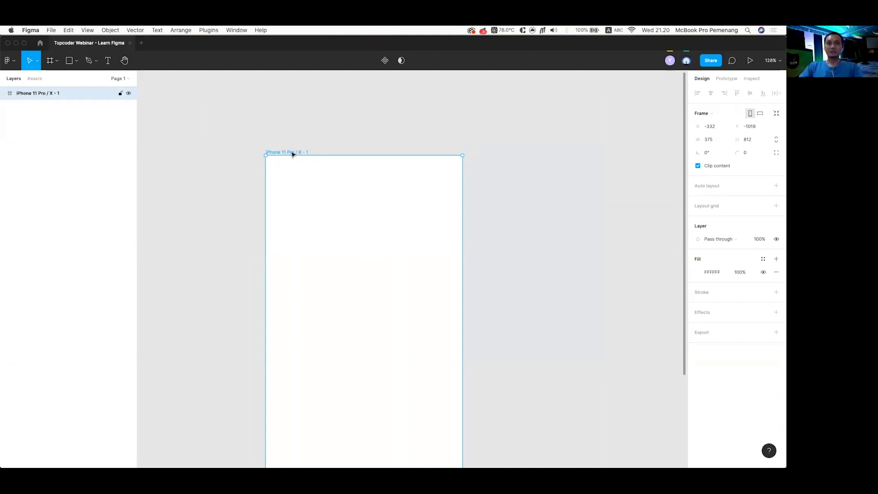
- Open the Community page and look through its featured files, creators, top plugins and trending files
left_click(40, 45)
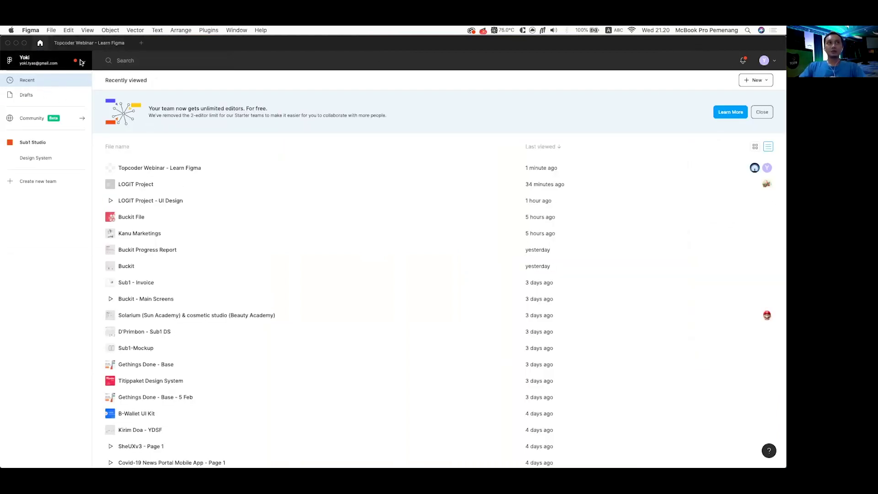
left_click(27, 118)
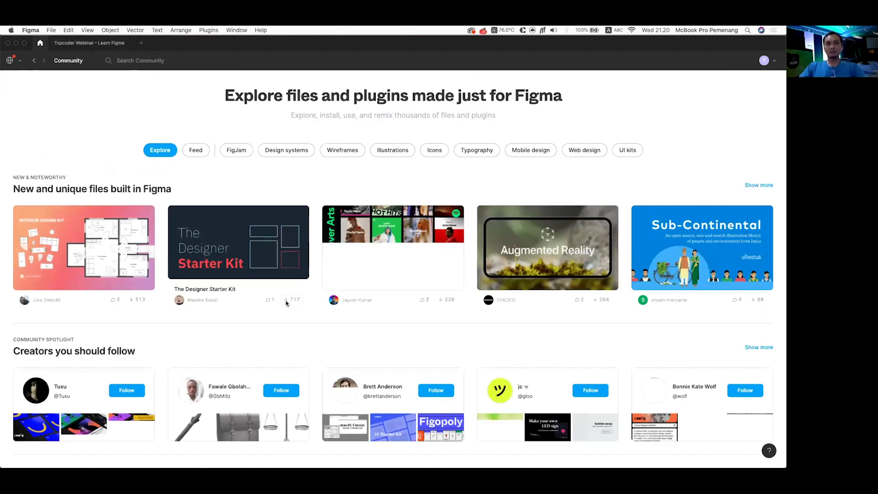
scroll(287, 301, "down", 2)
scroll(301, 160, "up", 1)
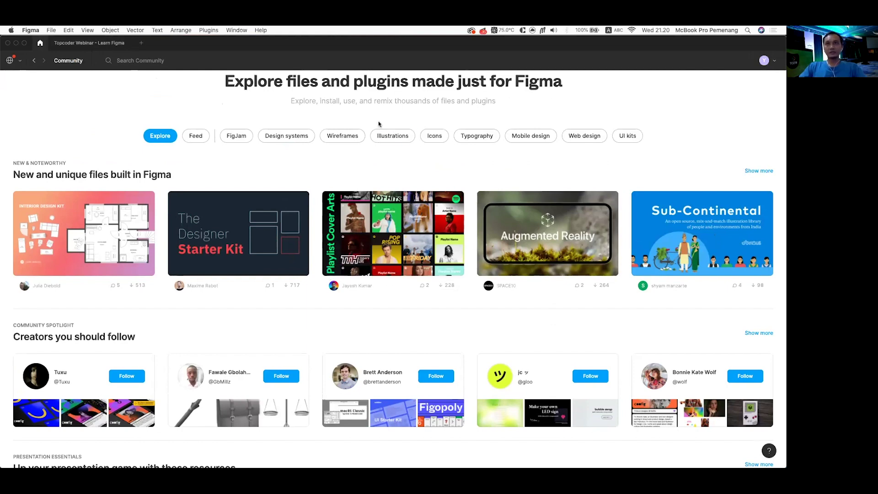
scroll(195, 303, "down", 5)
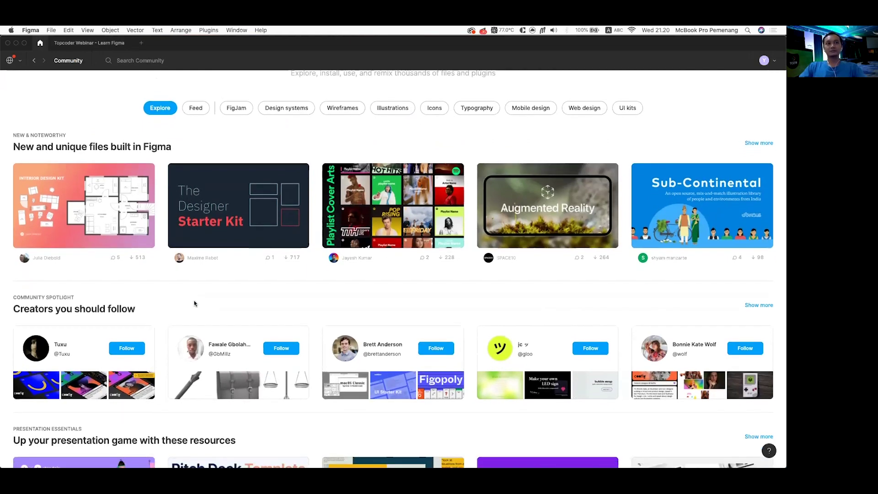
scroll(195, 303, "down", 10)
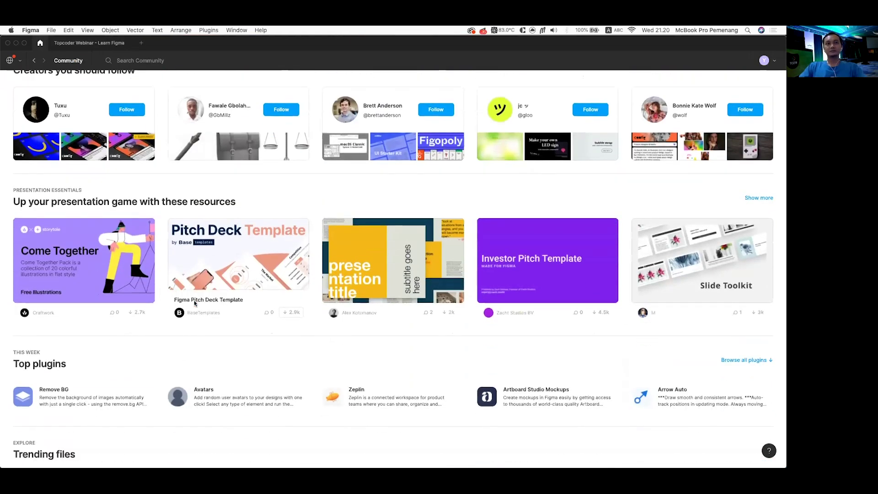
scroll(195, 303, "up", 5)
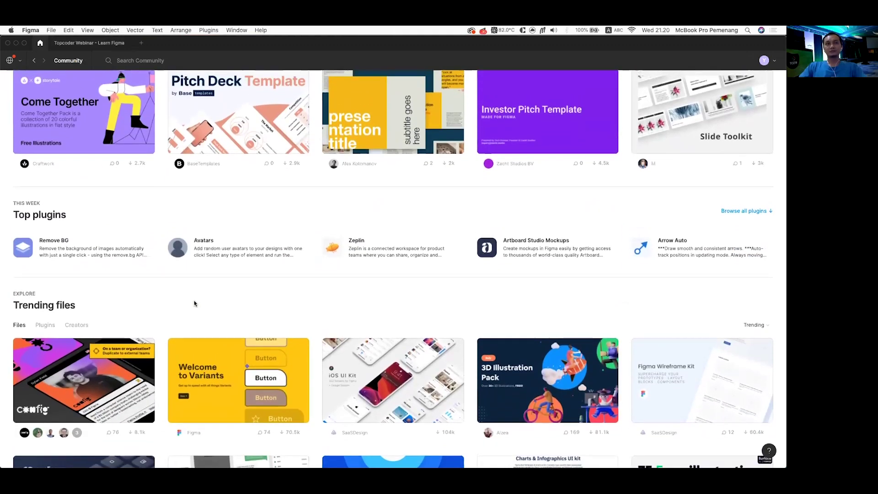
scroll(195, 304, "up", 10)
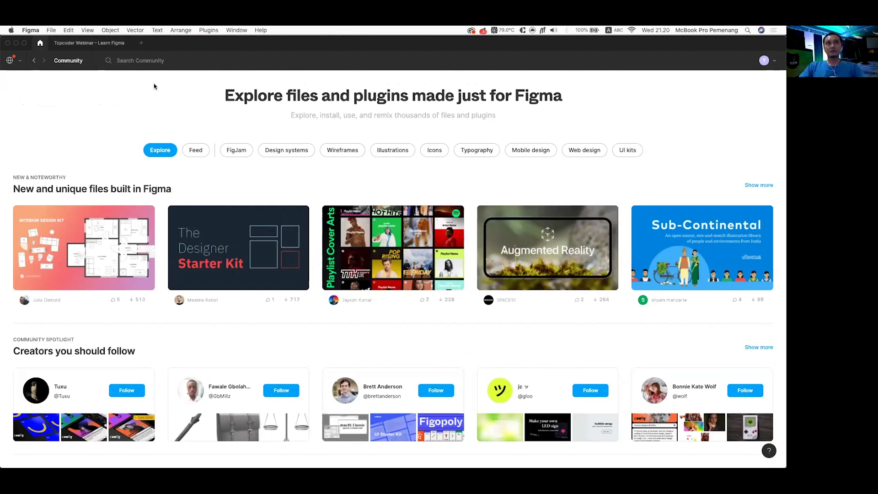
- Search the Community for "ios" and duplicate the iOS/iPadOS 13 Design UI Kit
left_click(163, 67)
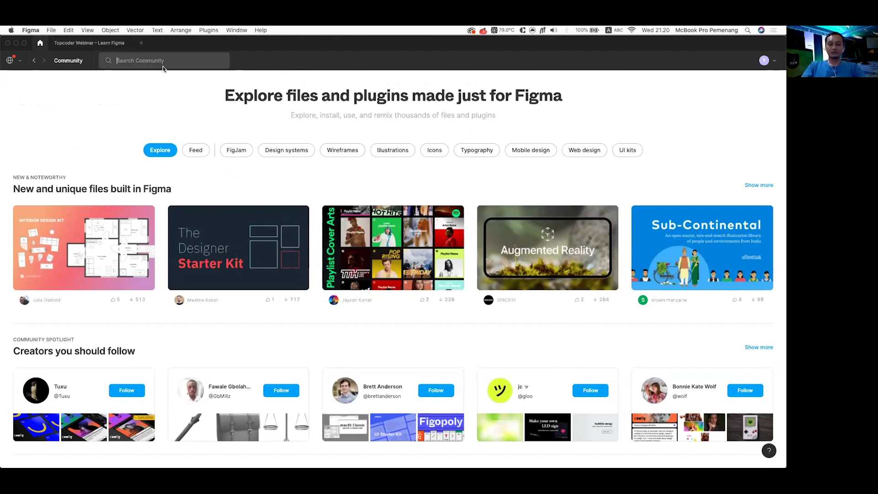
type("ios")
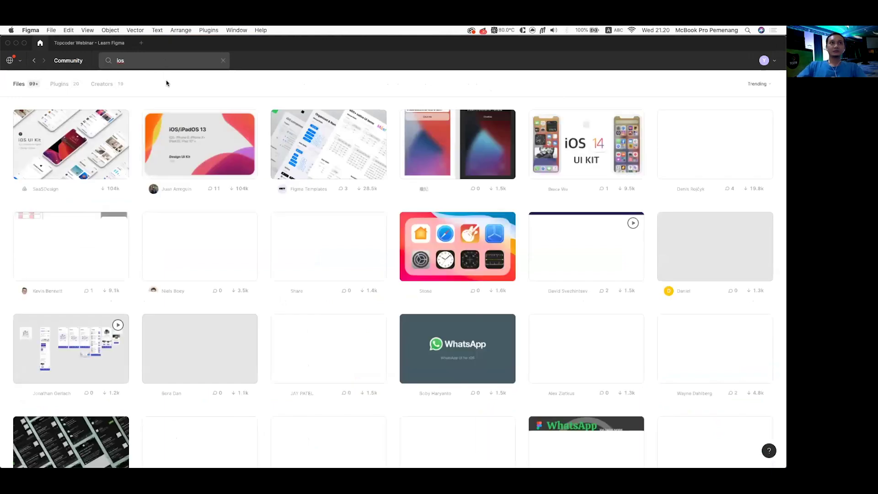
left_click(201, 146)
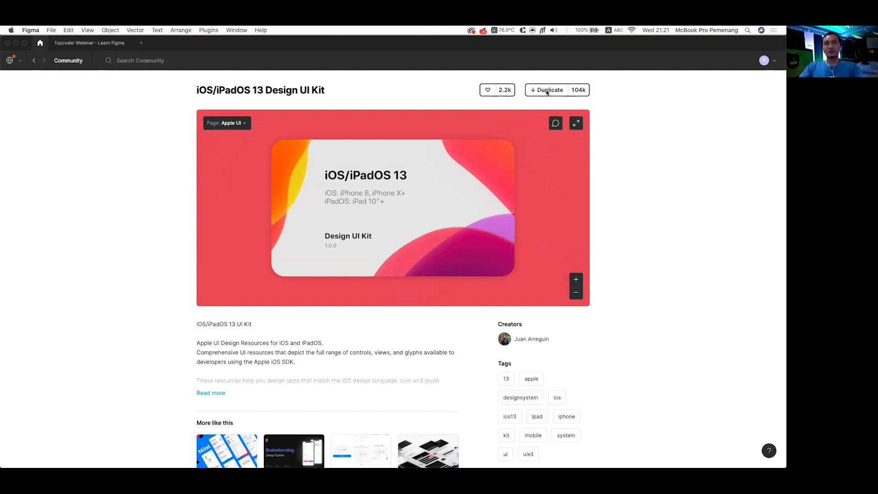
left_click(546, 93)
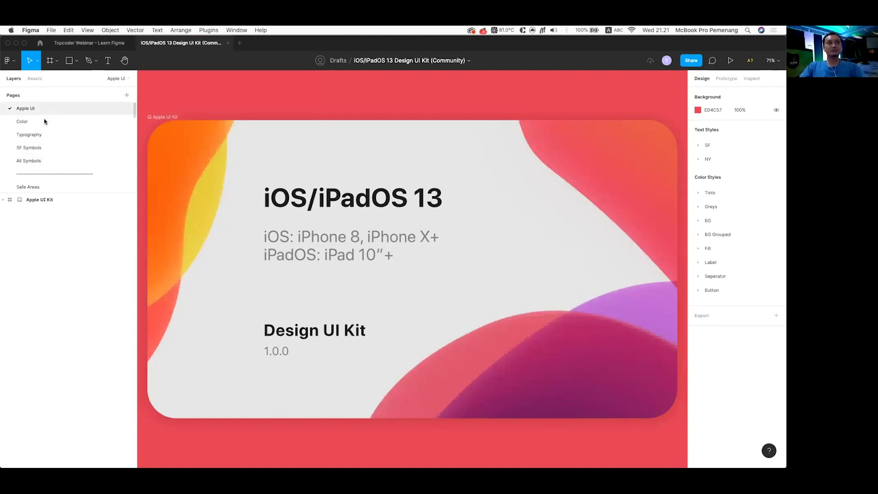
- Look through the SF Symbols and UI Elements: iPhone pages of the duplicated UI kit
left_click(50, 151)
scroll(164, 196, "down", 5)
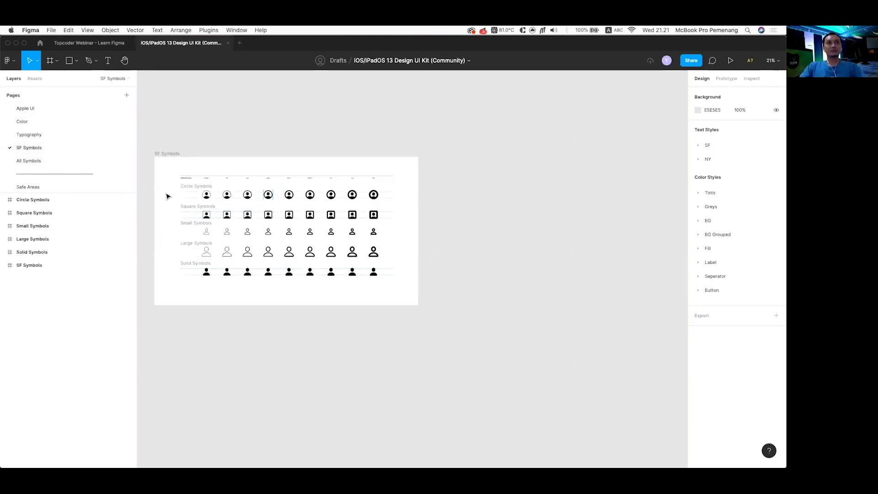
scroll(166, 194, "left", 2)
scroll(53, 151, "down", 2)
scroll(55, 144, "down", 1)
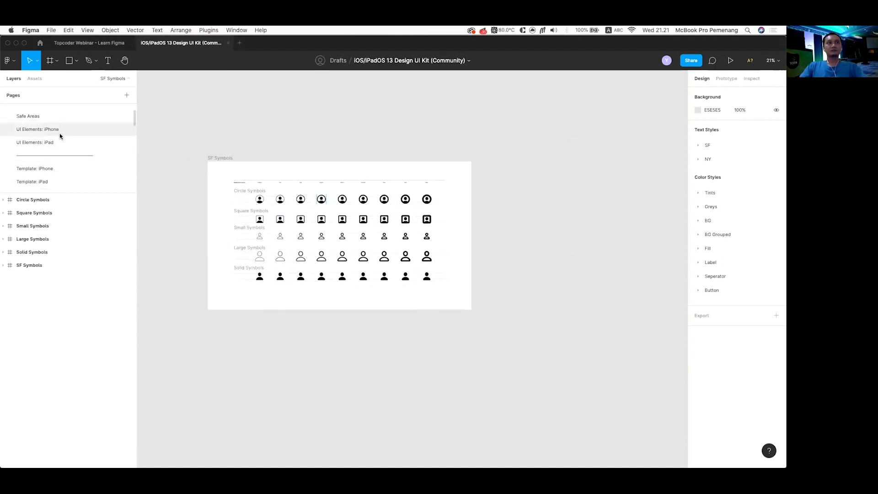
left_click(61, 131)
scroll(294, 206, "down", 3)
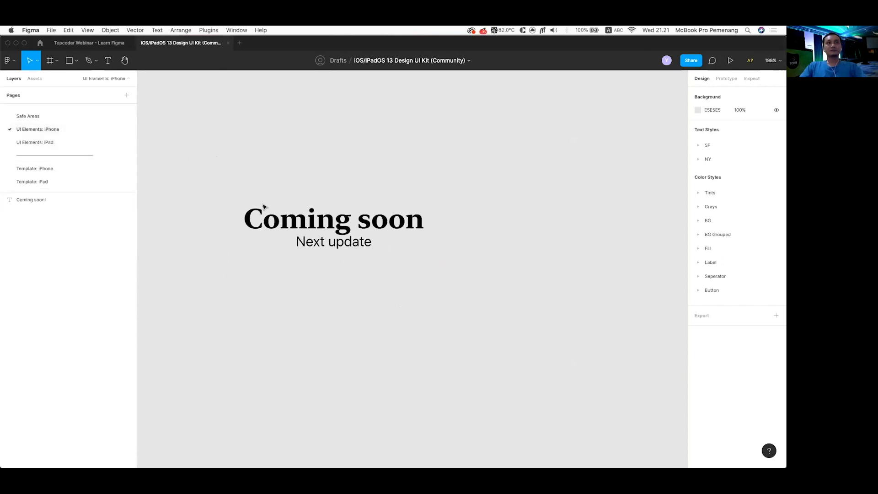
- Open the UI kit's Template: iPhone page with the light and dark screen templates
left_click(69, 169)
scroll(384, 195, "up", 4)
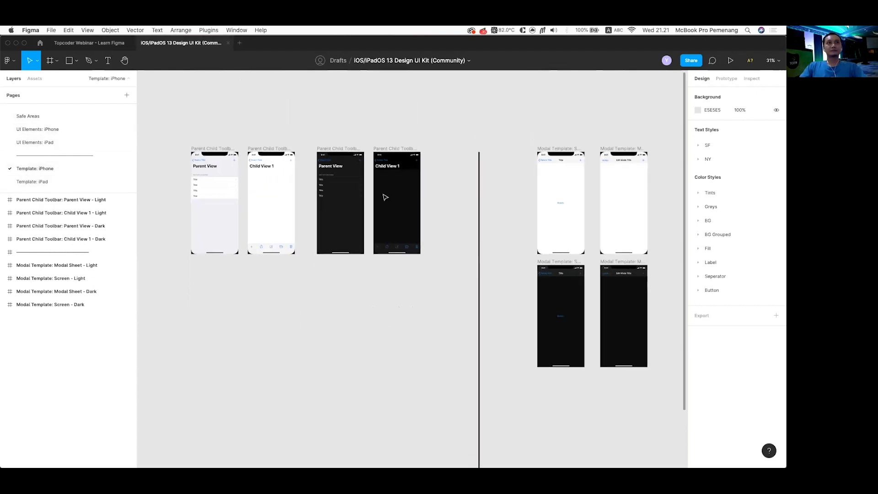
scroll(402, 160, "up", 6)
- Select the status bar and the home indicator of the dark Child View 1 screen
left_click(476, 225)
scroll(466, 219, "up", 5)
scroll(433, 216, "down", 3)
scroll(432, 216, "down", 3)
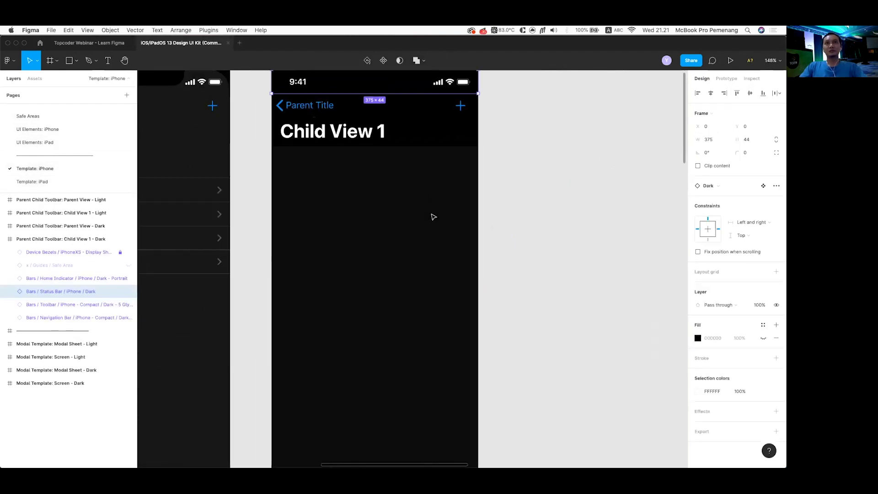
scroll(431, 328, "down", 5)
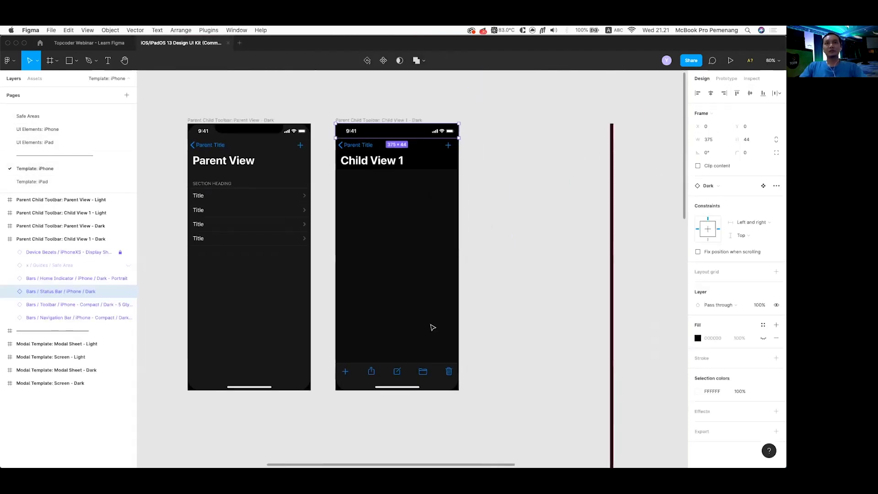
left_click(408, 389)
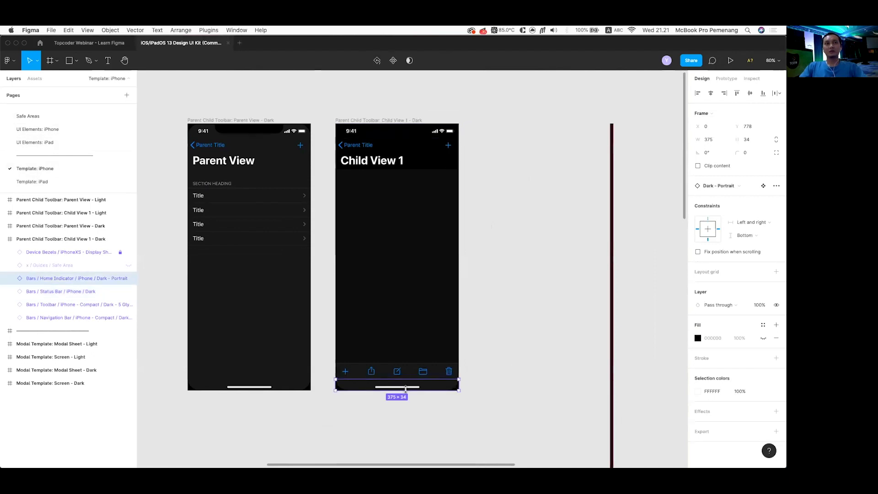
left_click(412, 133, "shift")
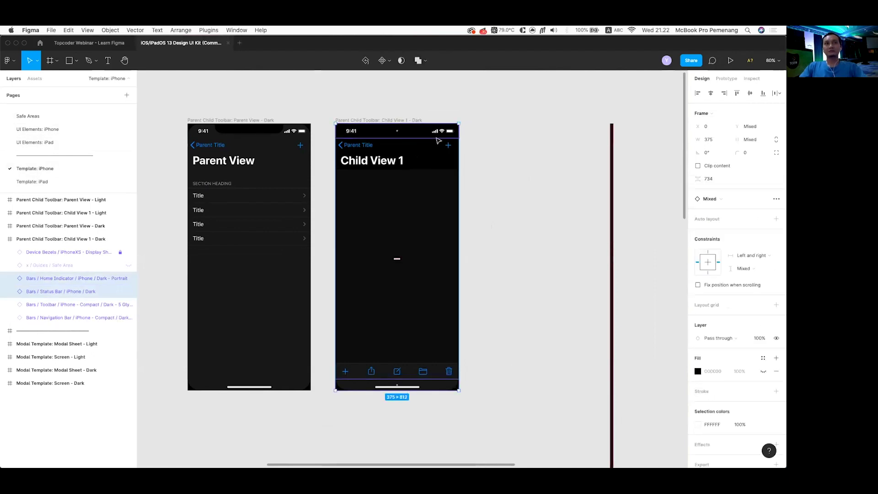
- Copy the light status bar and home indicator from the Modal Template: Screen - Light frame
scroll(438, 141, "right", 10)
left_click(598, 135)
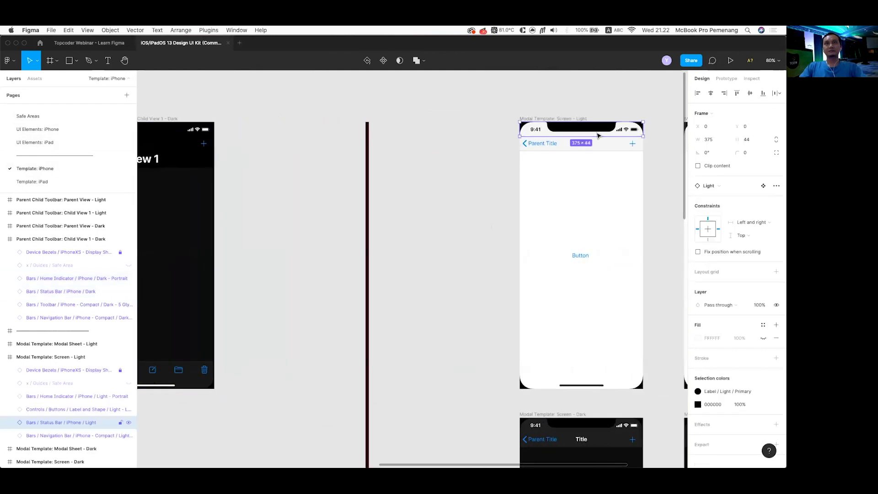
scroll(598, 135, "right", 2)
scroll(598, 136, "down", 1)
left_click(590, 367, "shift")
key("super+c")
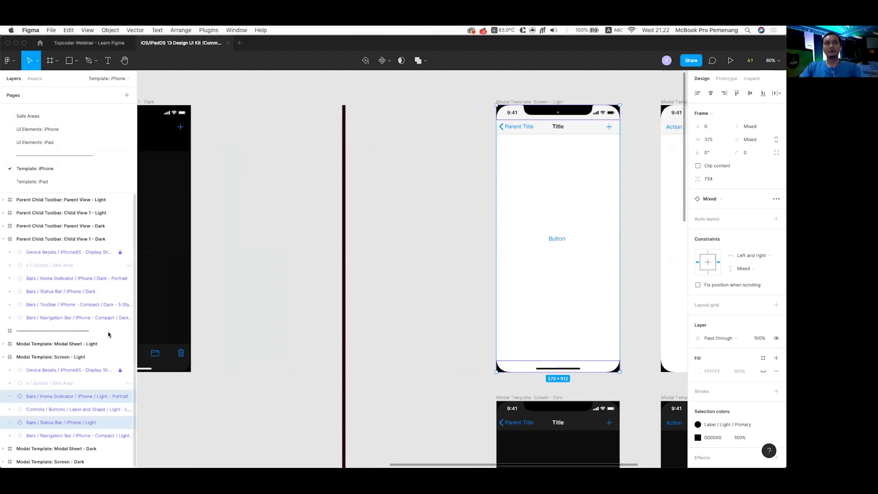
- Paste the copied status bar and home indicator into the iPhone 11 Pro / X frame of the Topcoder Webinar - Learn Figma file
left_click(93, 44)
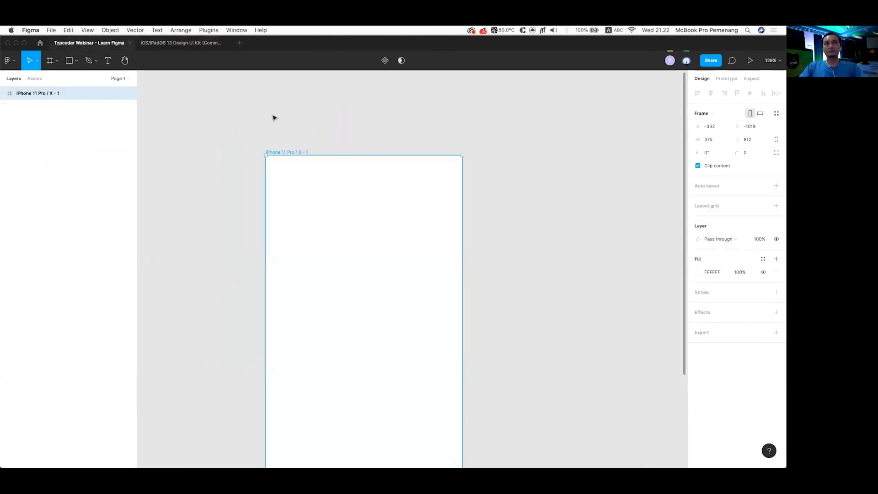
scroll(466, 188, "down", 3)
scroll(484, 191, "down", 2)
key("super+v")
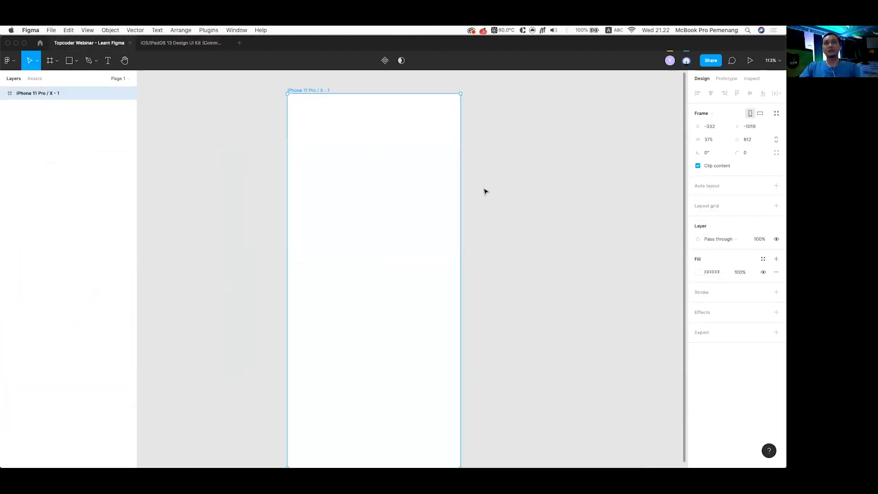
left_click(515, 204)
scroll(515, 204, "down", 2)
scroll(514, 204, "up", 3)
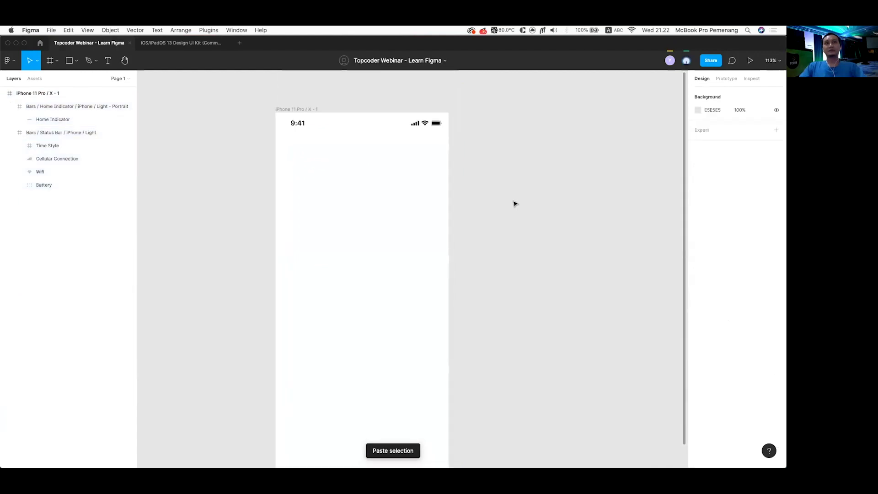
left_click(400, 121)
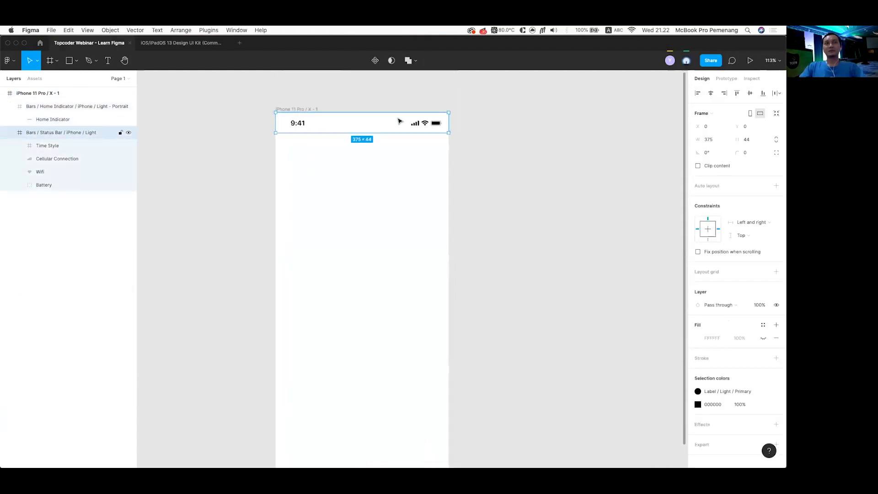
- Return to the iOS/iPadOS 13 UI kit, examine the header of the light modal screen template and clear the selection
left_click(179, 42)
scroll(526, 174, "up", 3)
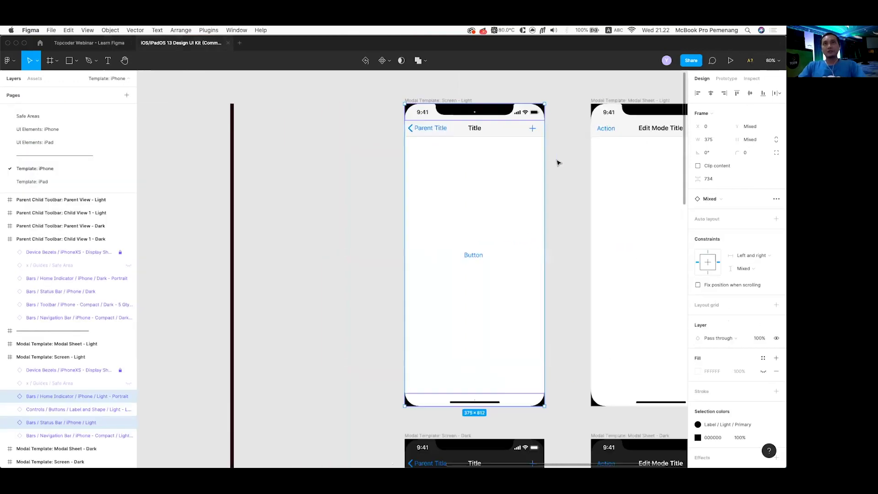
scroll(531, 155, "down", 2)
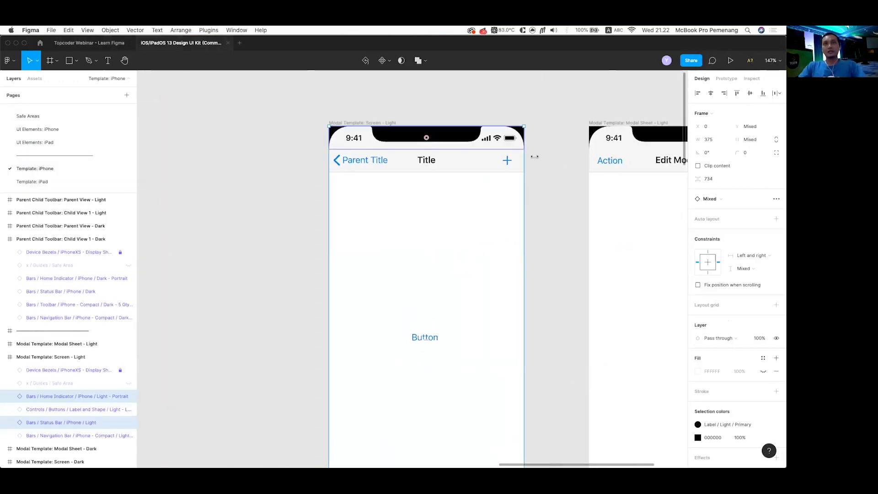
scroll(545, 153, "down", 2)
left_click(545, 153)
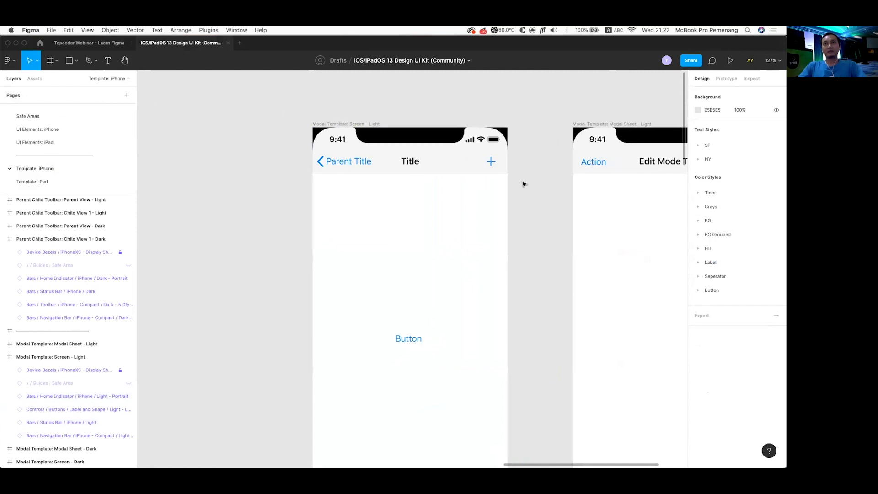
- Examine the navigation bar of the Modal Template: Screen - Light frame and its left and right accessory components
scroll(524, 183, "down", 5)
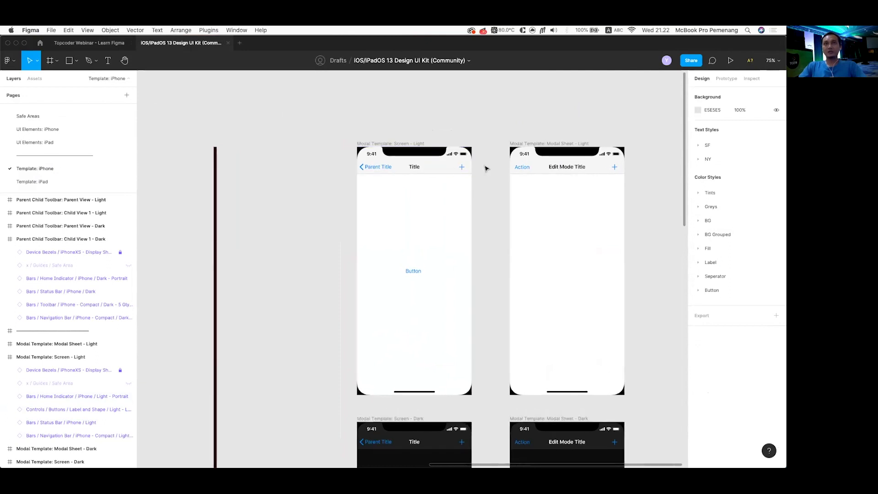
scroll(487, 171, "up", 3)
scroll(437, 279, "down", 1)
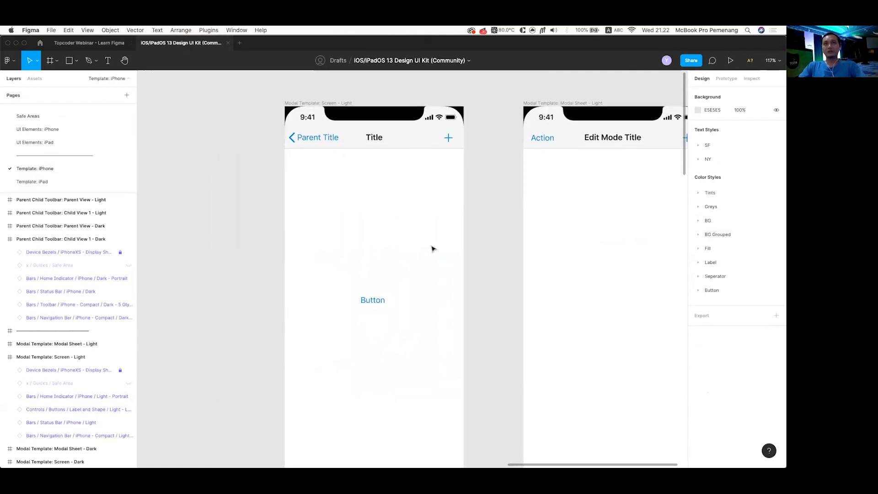
left_click(361, 139)
scroll(339, 193, "down", 2)
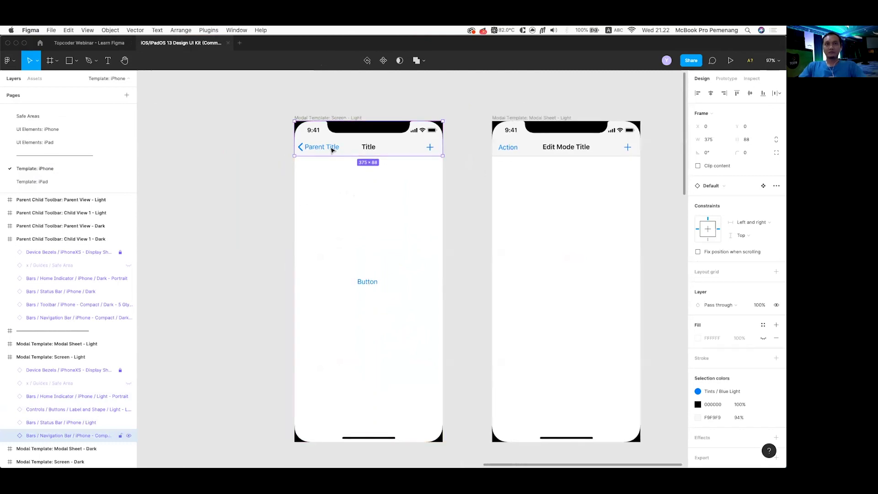
double_click(330, 147)
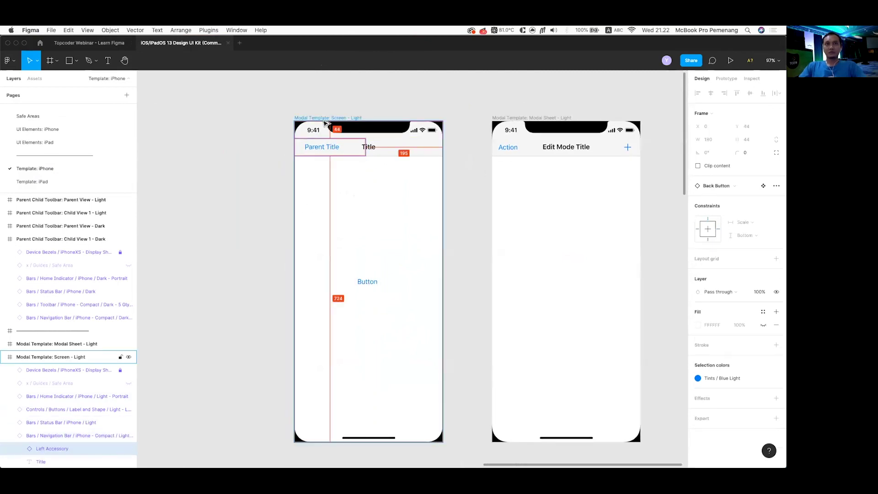
left_click(398, 147)
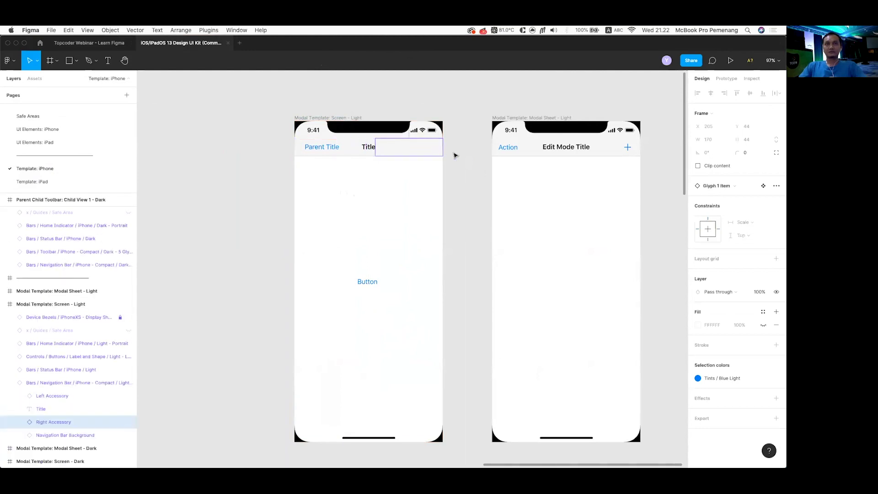
key("Escape")
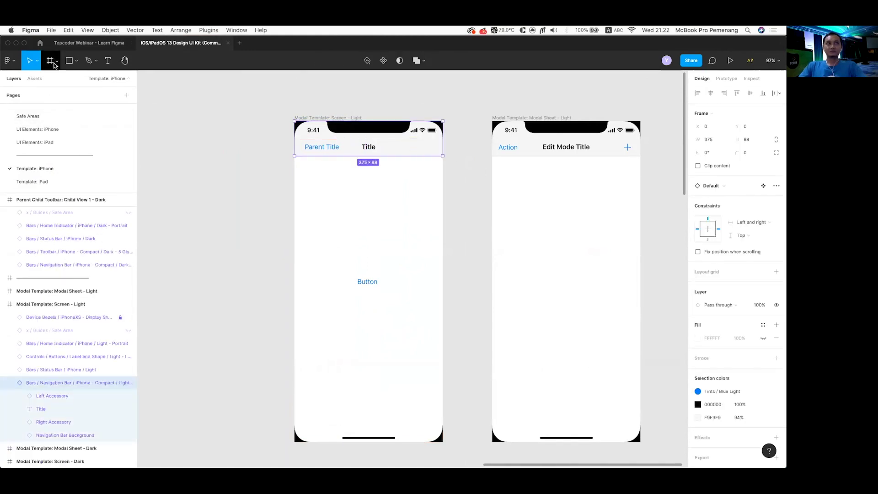
- In the Topcoder Webinar - Learn Figma file, draw a rectangle about 299 × 160 px in the iPhone 11 Pro / X frame below the status bar
left_click(89, 43)
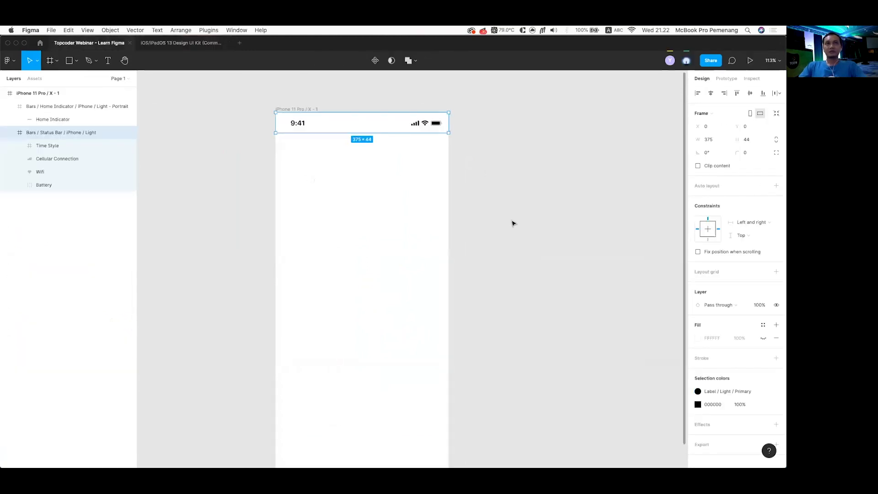
scroll(513, 222, "down", 3)
left_click(262, 166)
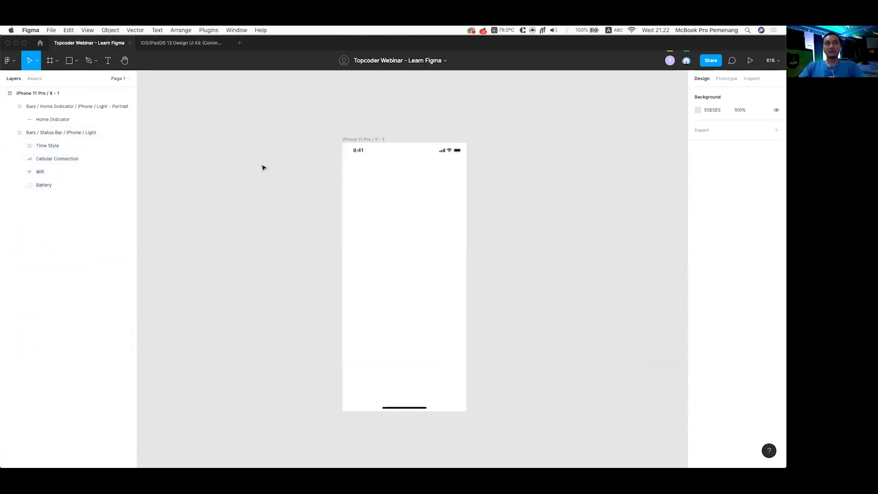
left_click(69, 61)
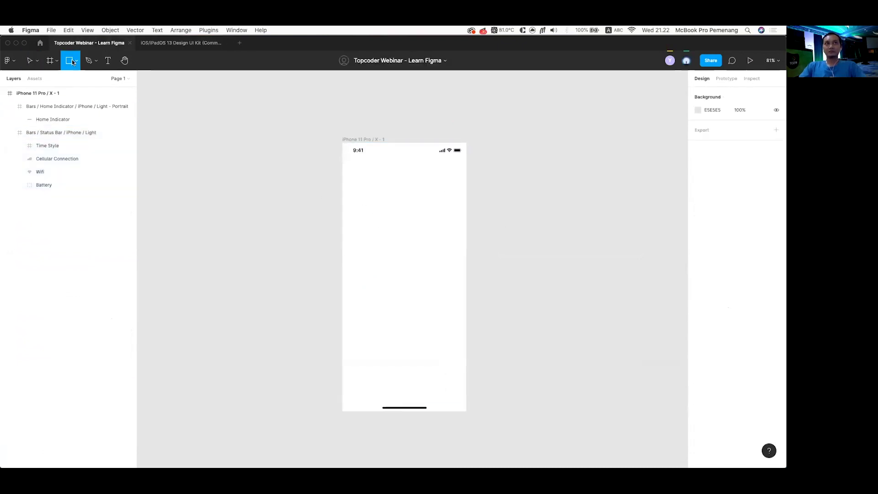
left_click_drag(355, 206, 455, 261)
scroll(412, 250, "up", 5)
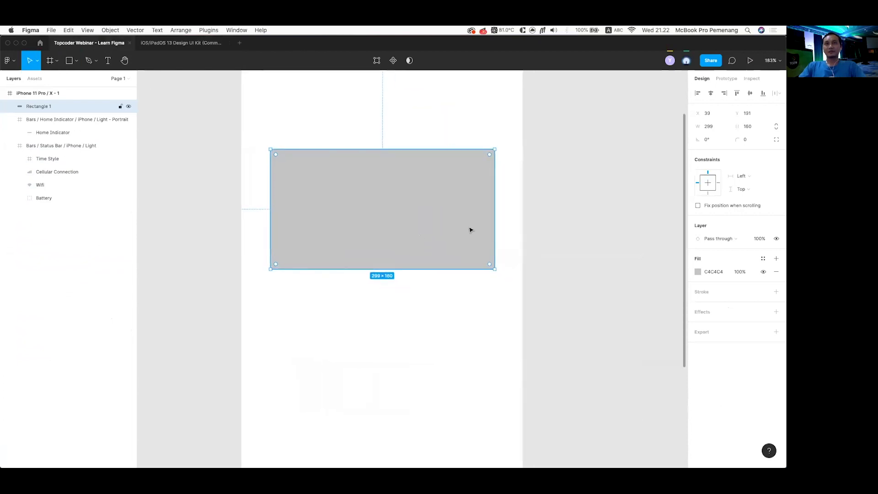
- Change the rectangle's fill to the light grey document colour E5E5E5
left_click(715, 271)
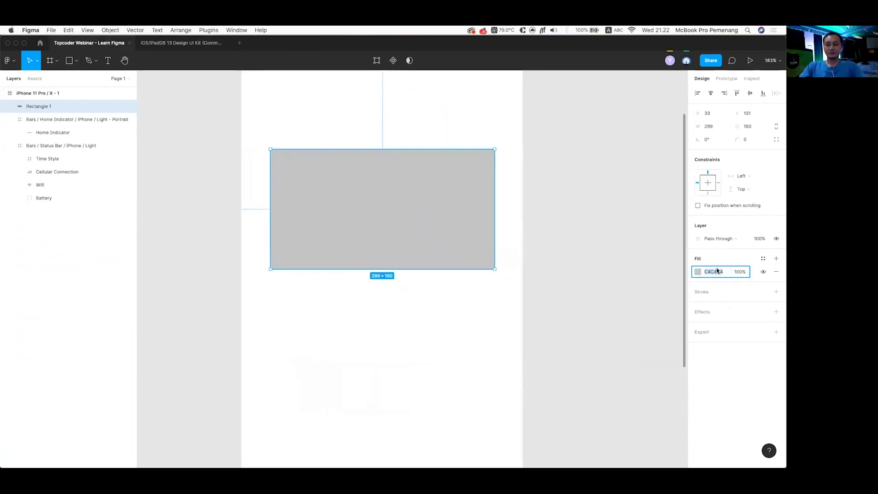
left_click(698, 272)
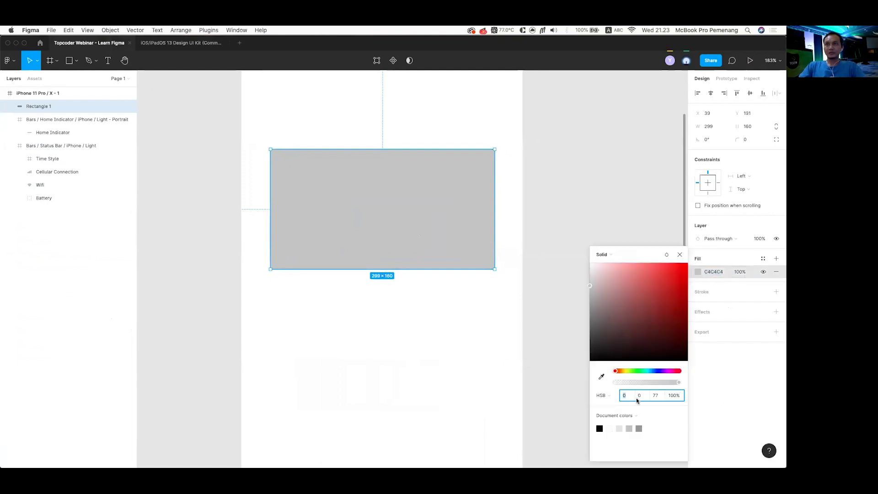
left_click(619, 428)
left_click(586, 241)
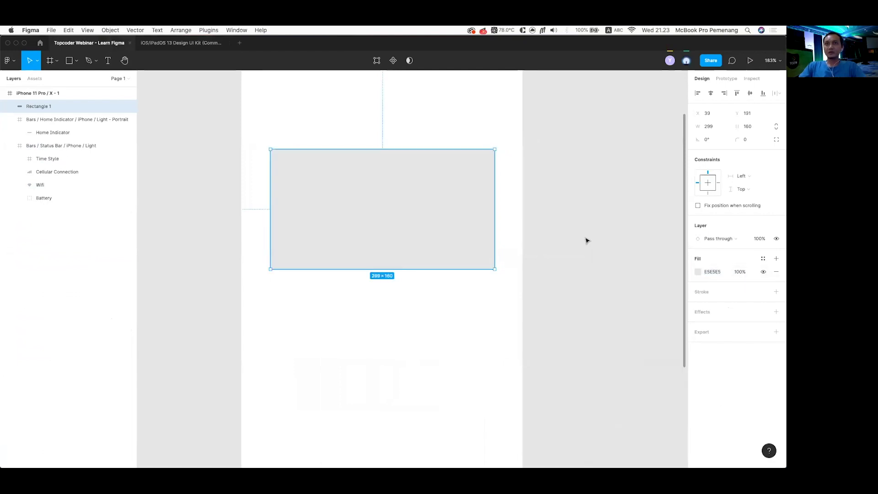
- Look through the list of installed plugins without running any of them
left_click(209, 30)
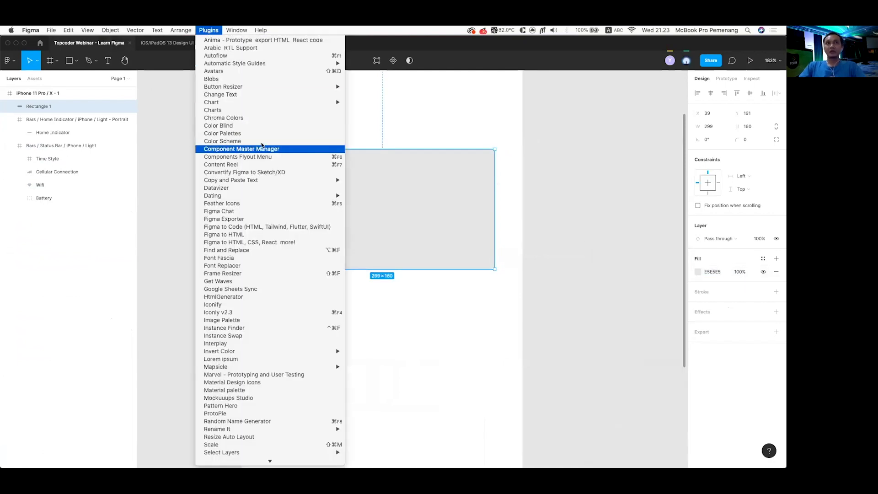
mouse_move(271, 182)
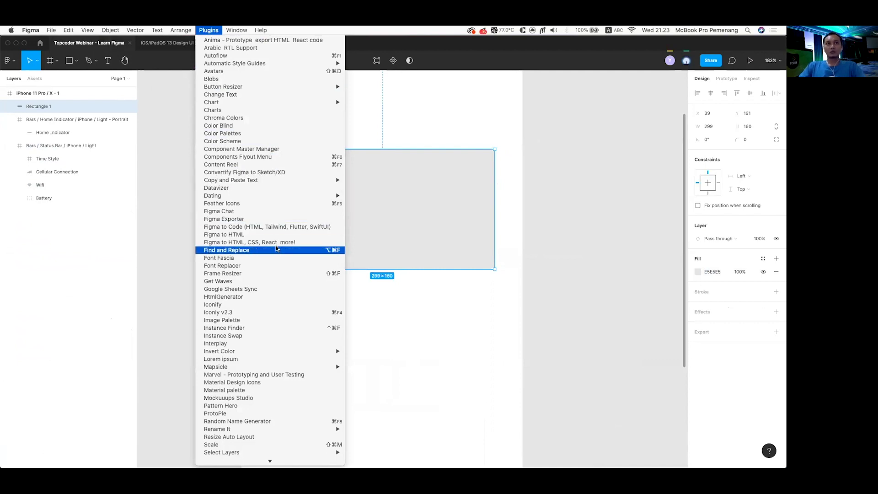
scroll(280, 341, "down", 2)
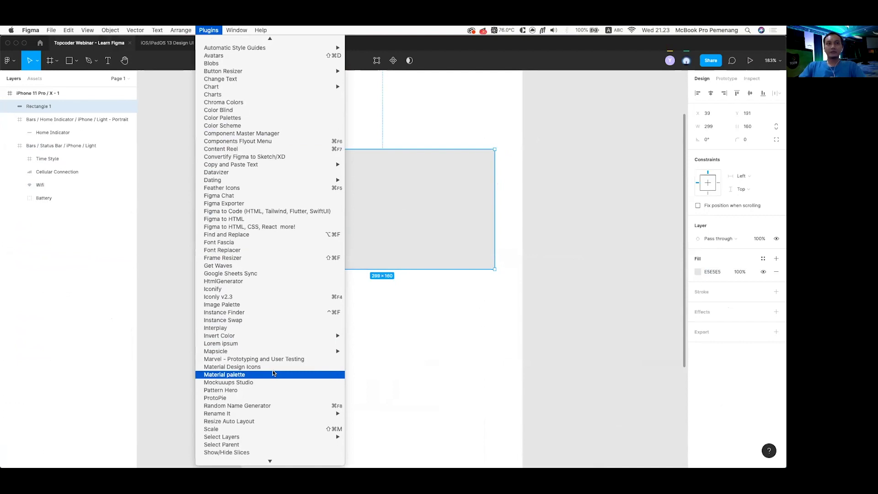
key("Escape")
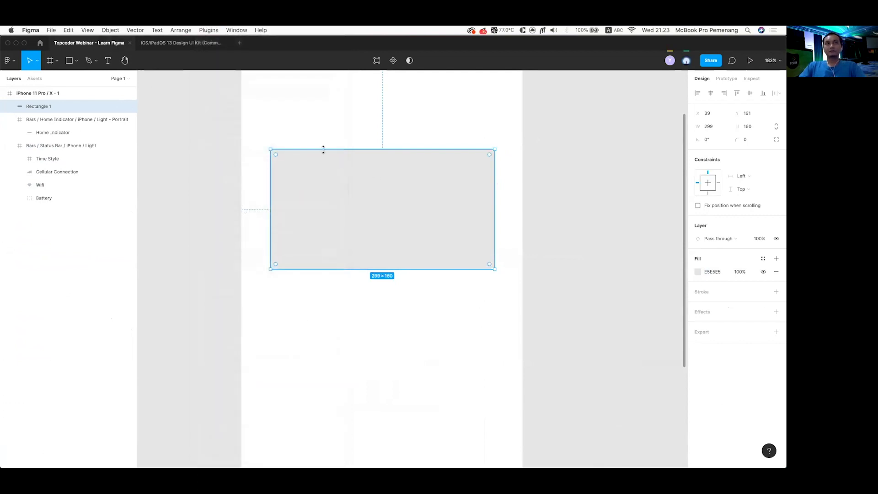
left_click(212, 33)
scroll(250, 302, "down", 3)
scroll(250, 304, "up", 3)
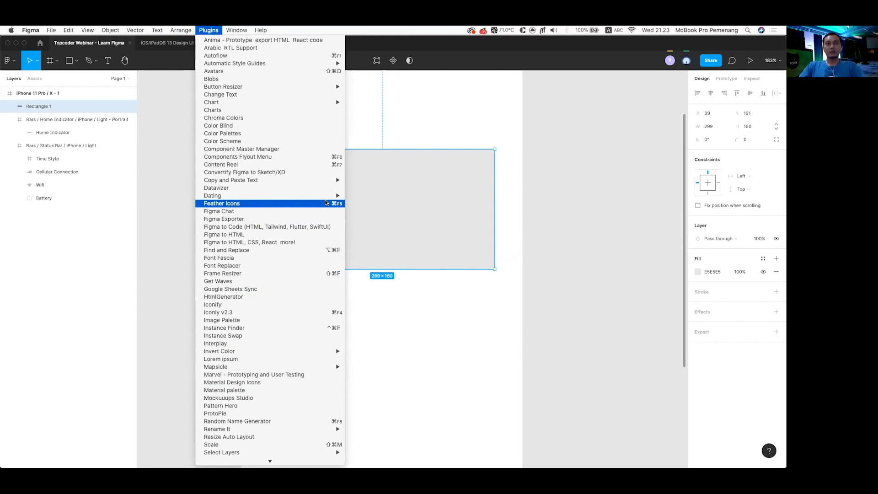
left_click(406, 191)
- Widen the rectangle to 351 px and centre it horizontally in the iPhone frame, 12 px from the frame's left edge
scroll(384, 216, "down", 2)
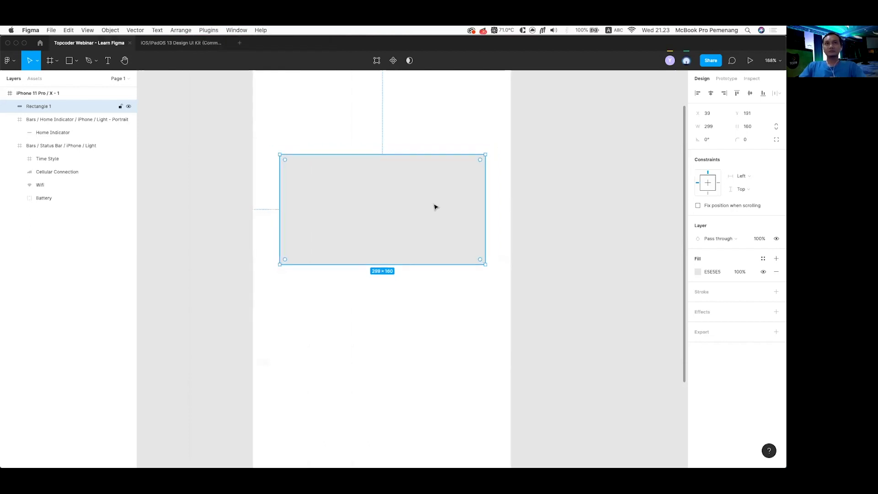
left_click(557, 202)
scroll(556, 201, "up", 3)
left_click(413, 243)
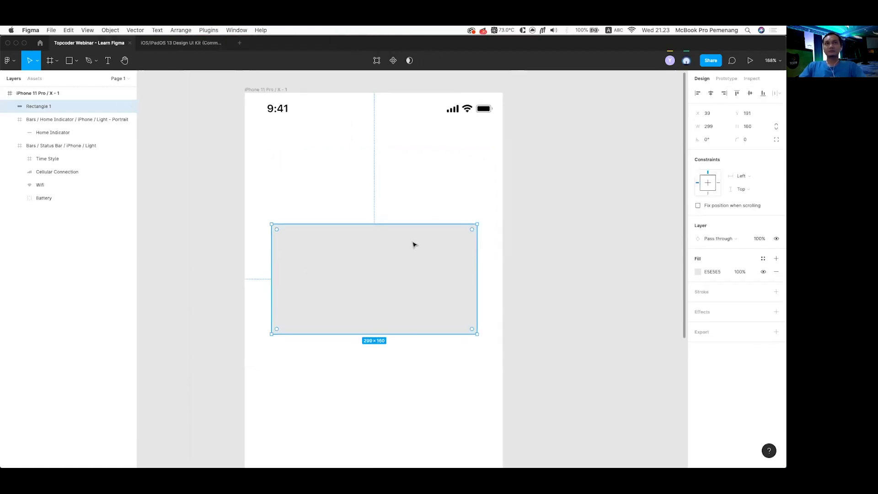
scroll(505, 263, "down", 5)
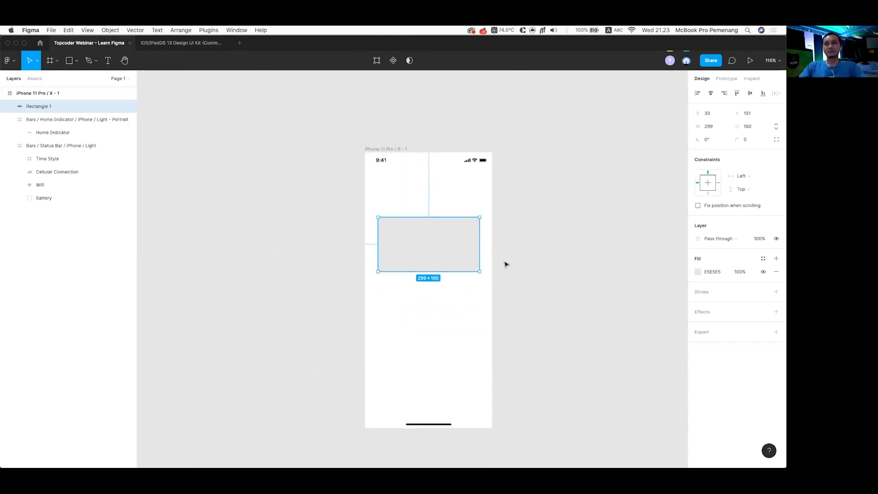
scroll(506, 264, "right", 1)
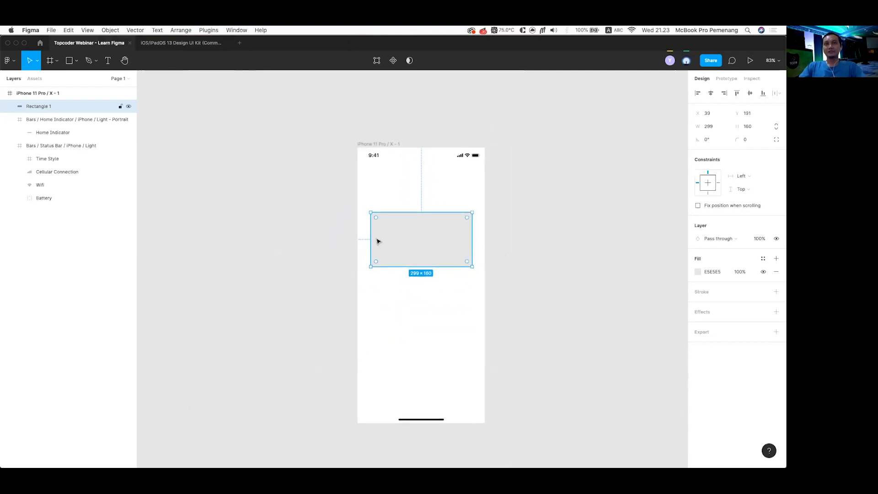
left_click_drag(370, 239, 358, 239)
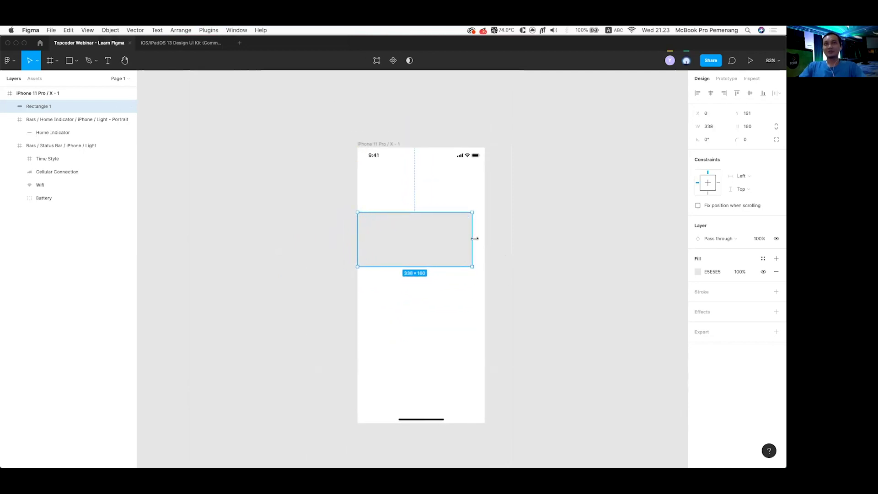
mouse_move(472, 240)
left_mouse_down()
mouse_move(482, 241)
mouse_move(477, 235)
left_mouse_up()
scroll(482, 238, "up", 5)
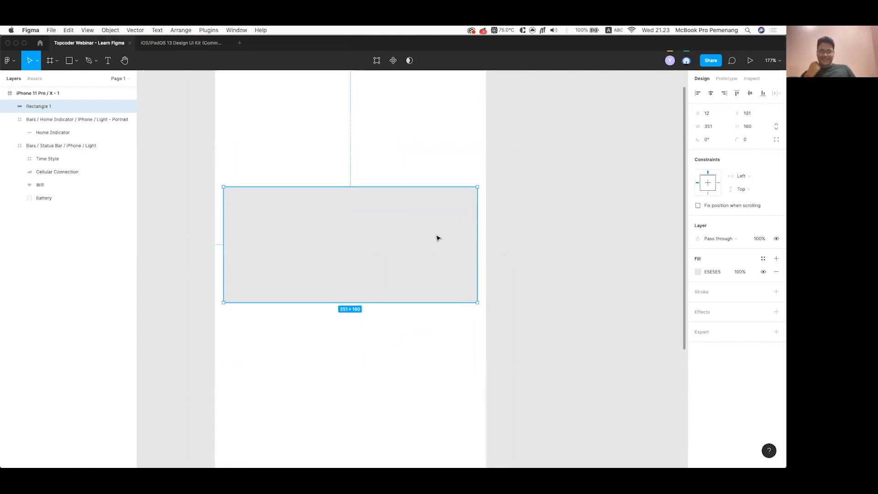
- Set the rectangle's corner radius to 40
left_click(753, 140)
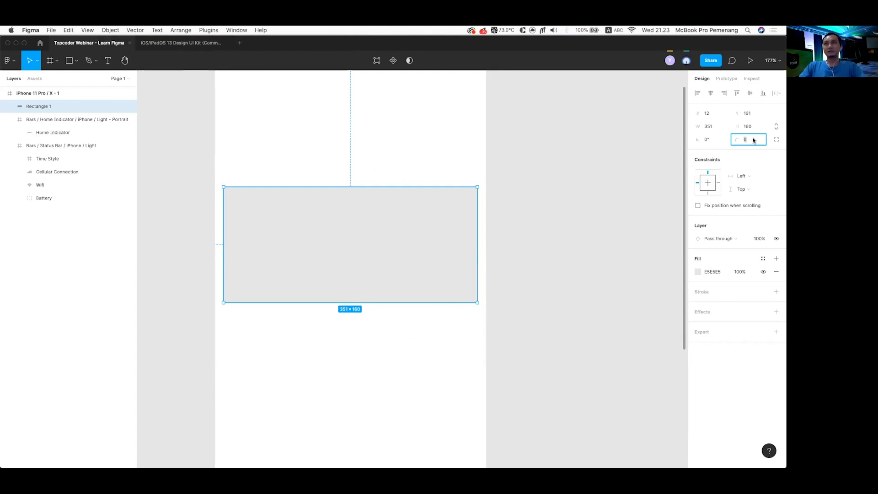
type("40")
key("Return")
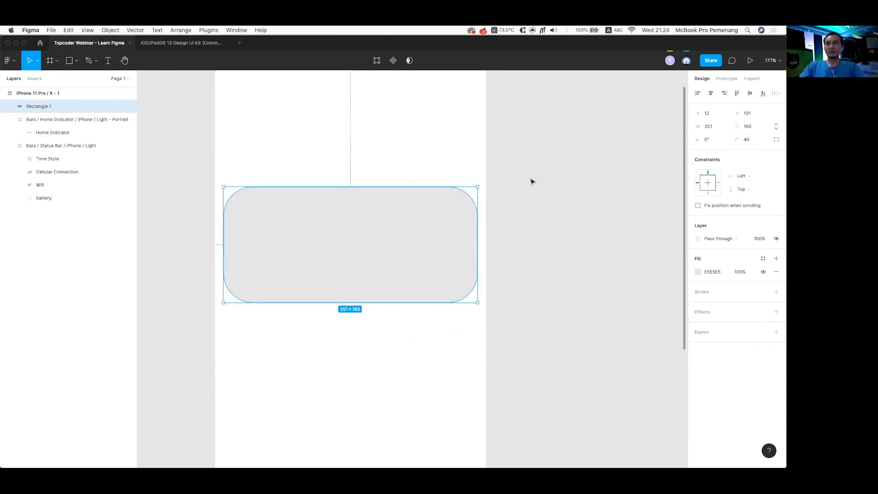
- Reduce the rectangle's corner radius to 20
left_click(759, 146)
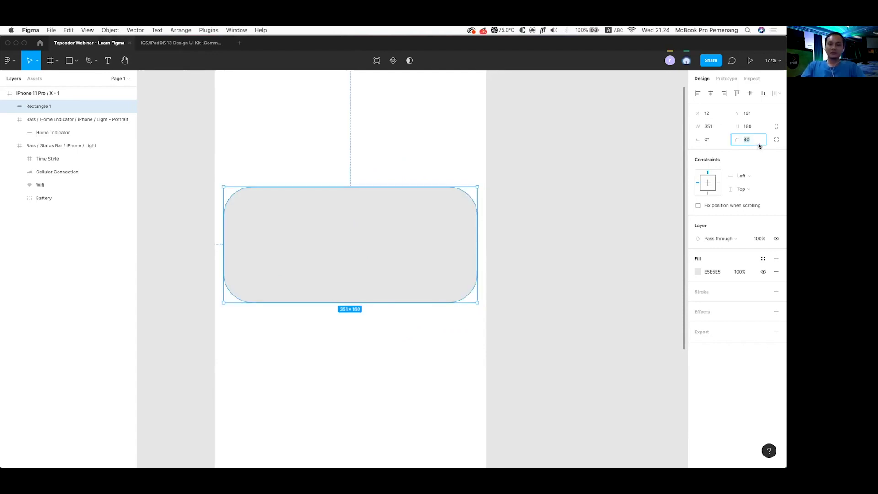
type("20")
key("Return")
- Add a black 000000 inside stroke with a width of 1 to the rounded rectangle and clear the selection
scroll(492, 206, "up", 2)
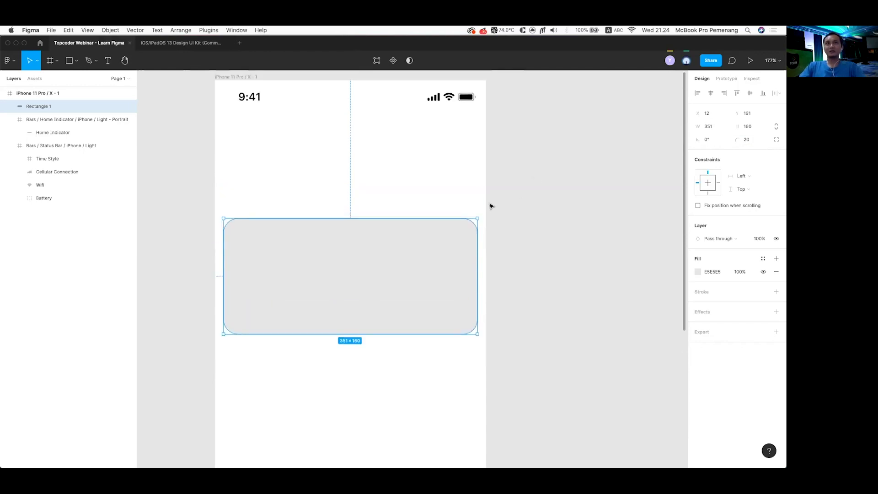
scroll(491, 207, "up", 1)
key("alt")
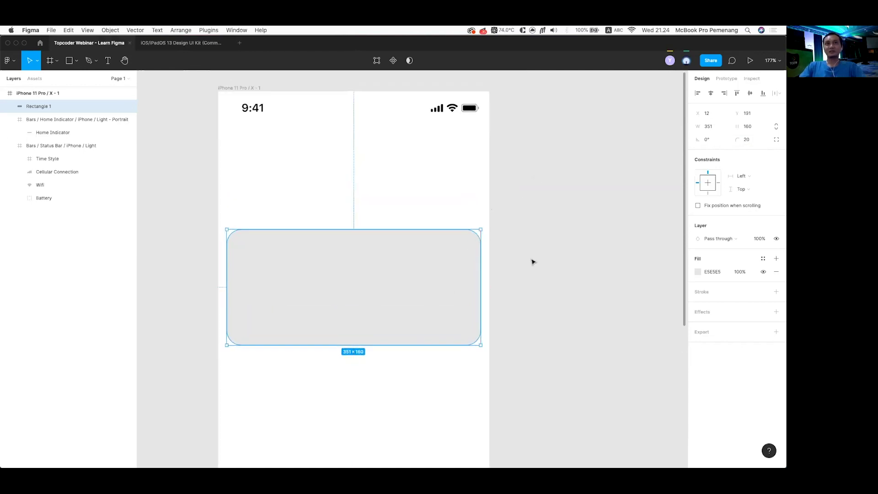
scroll(532, 261, "up", 2)
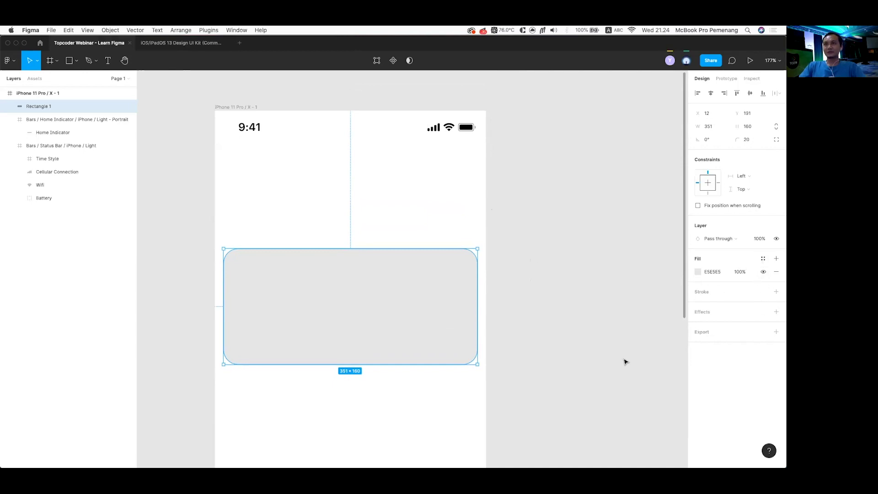
left_click(776, 291)
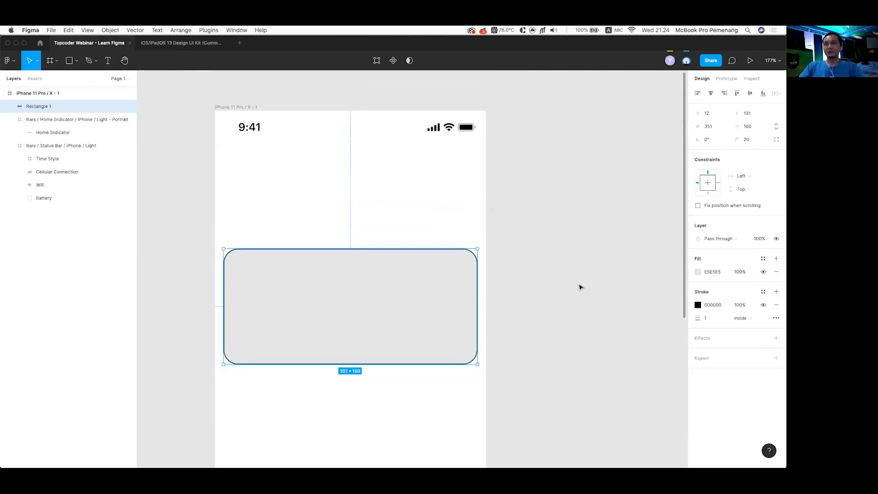
left_click(649, 284)
- Inspect the properties and CSS code of the rounded rectangle and the status bar, and view the rectangle's prototype options
left_click(457, 284)
left_click(751, 81)
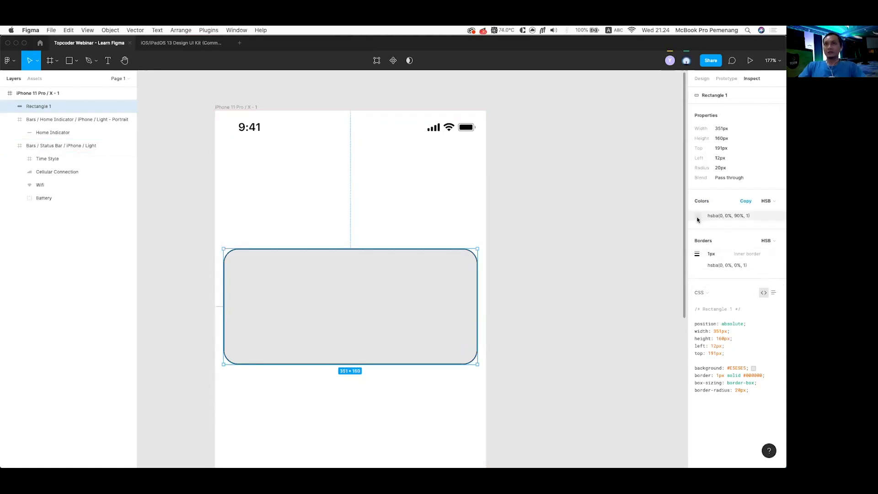
left_click(470, 132)
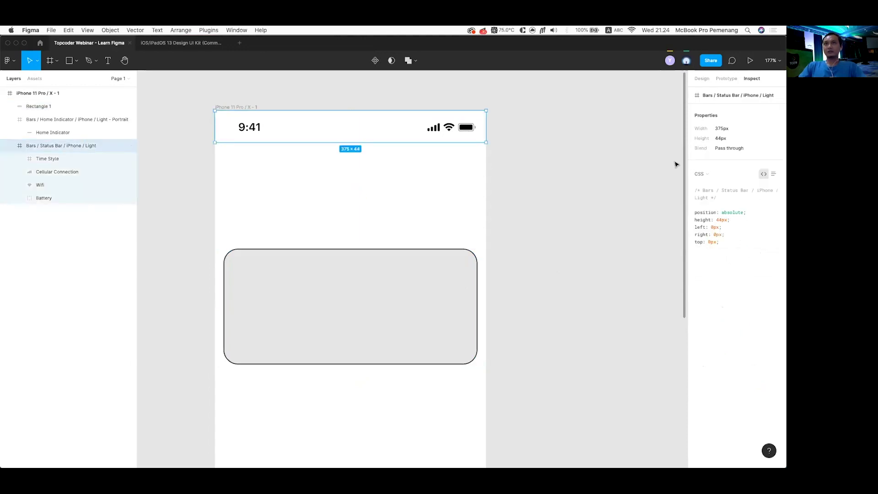
left_click(426, 279)
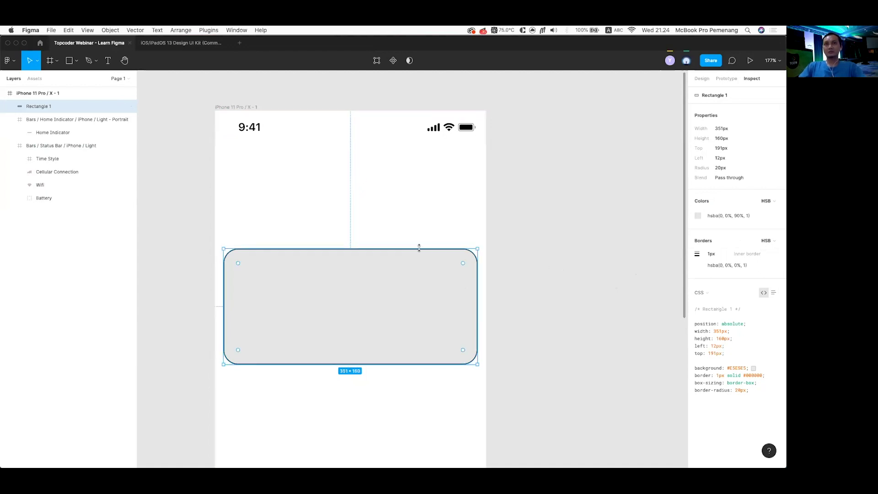
left_click(727, 78)
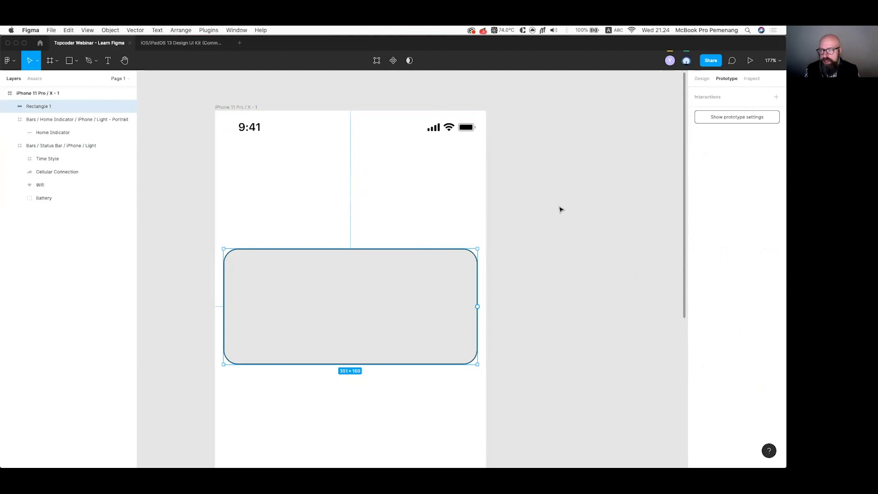
- Add a 1x PNG export setting to the rounded rectangle and review the available export formats
left_click(538, 199)
left_click(441, 294)
left_click(700, 79)
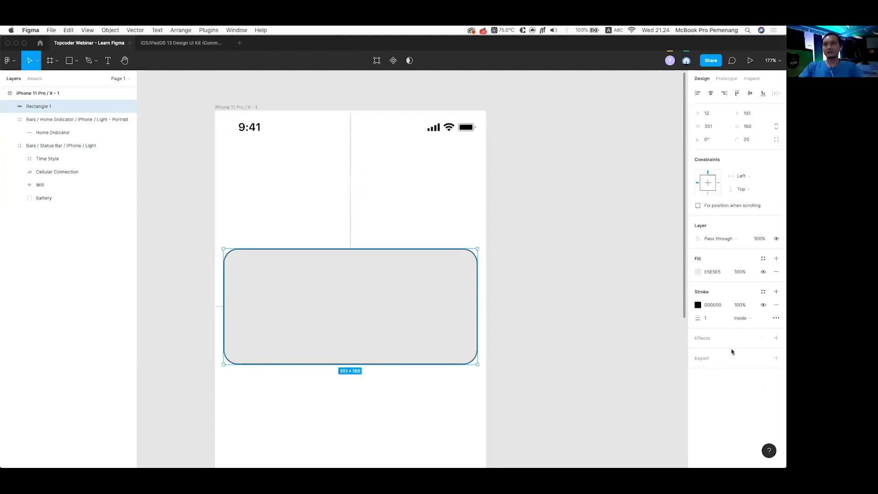
left_click(773, 359)
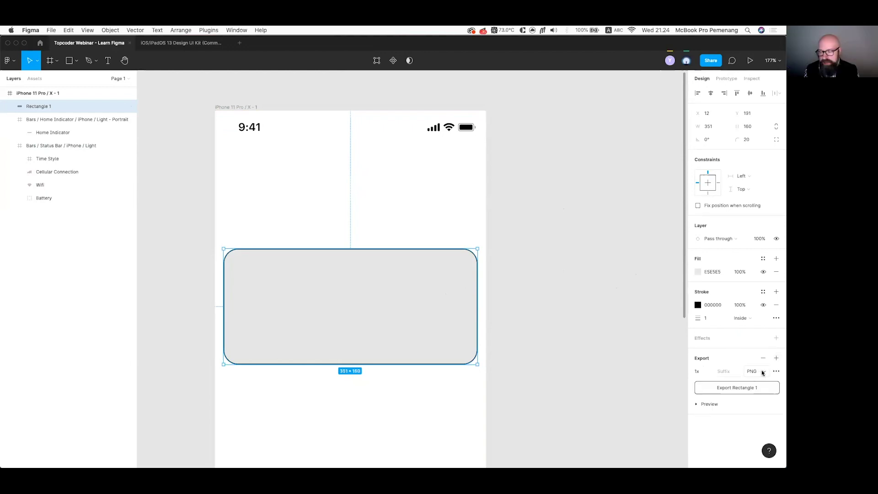
left_click(760, 371)
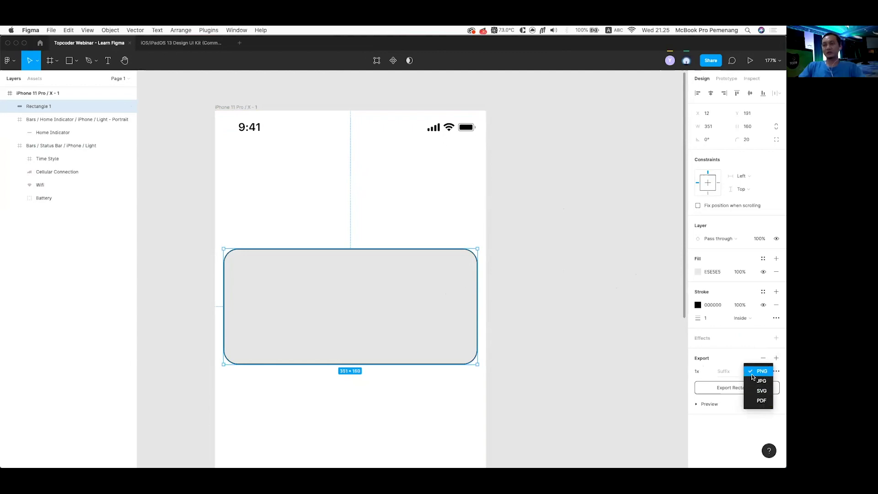
left_click(668, 380)
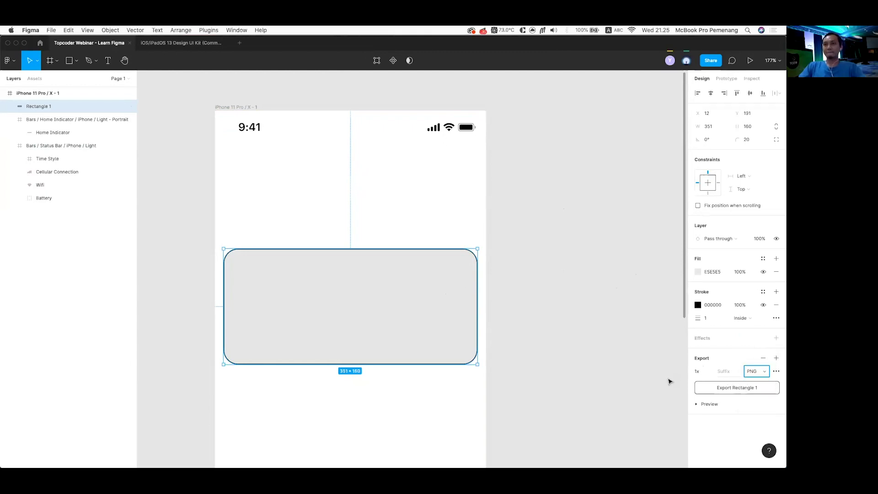
- Select the whole iPhone 11 Pro / X - 1 frame and show it in full
scroll(663, 380, "right", 3)
scroll(655, 381, "down", 3)
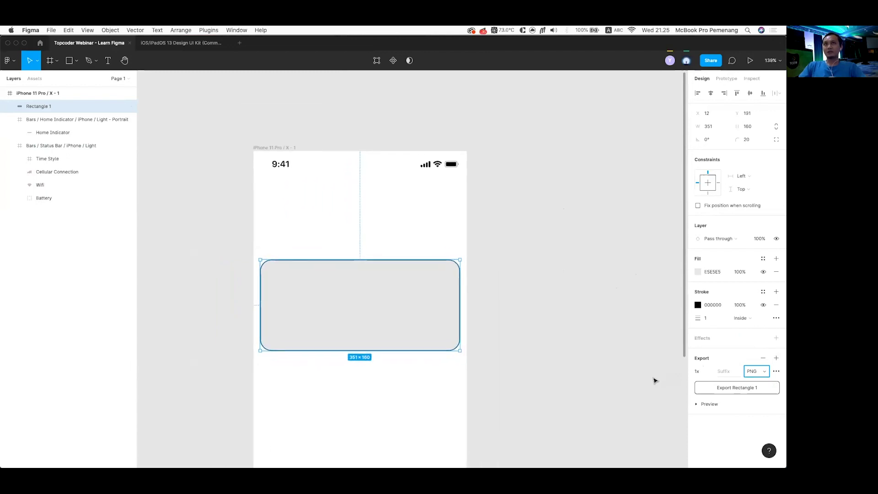
left_click(275, 147)
scroll(529, 157, "right", 2)
scroll(529, 157, "down", 3)
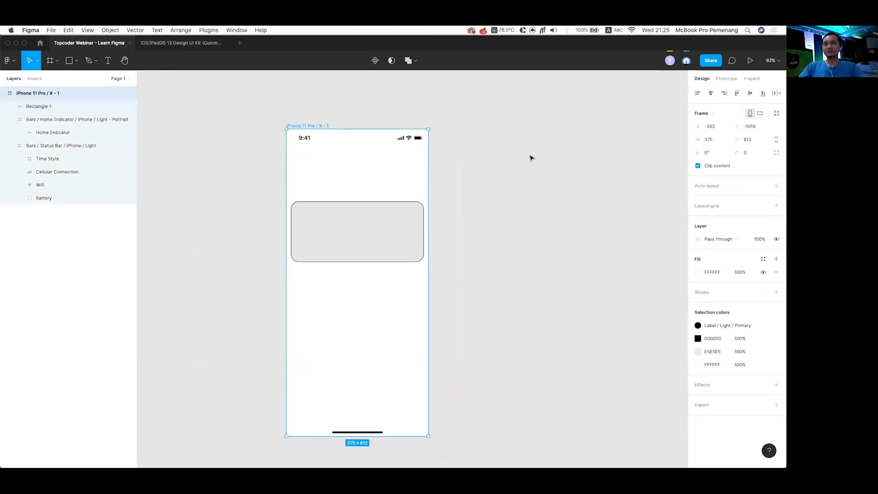
- Switch to the personal account's files, search for "gething" and open the Gethings Done - Base file
left_click(36, 48)
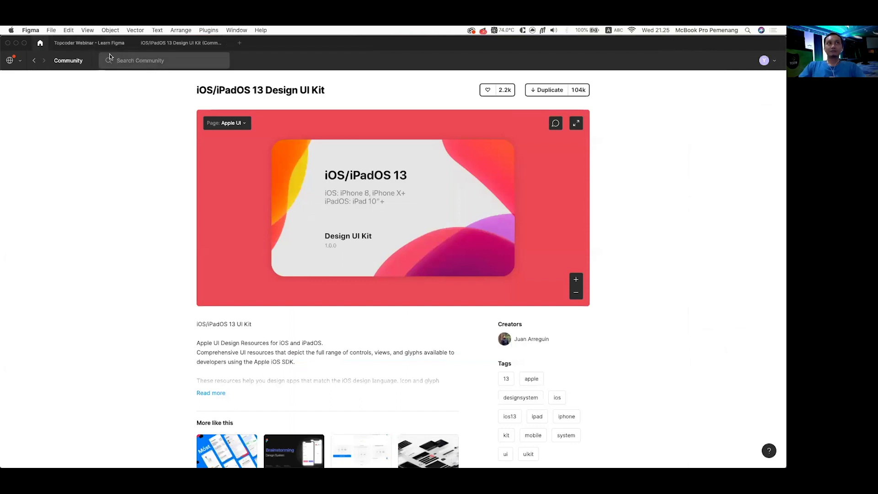
left_click(15, 61)
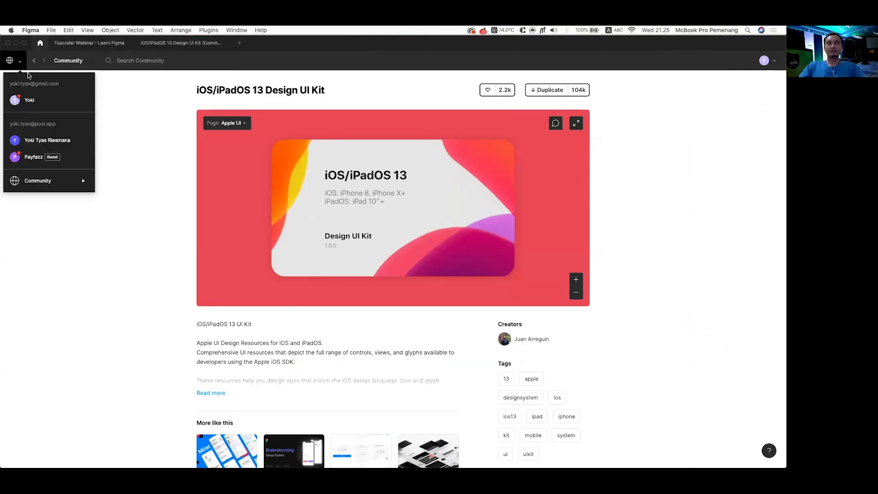
left_click(40, 102)
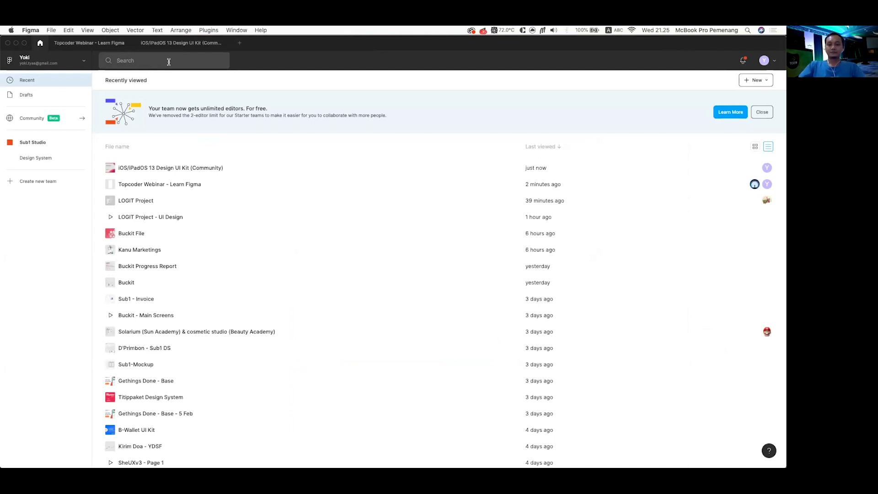
left_click(169, 62)
type("gething")
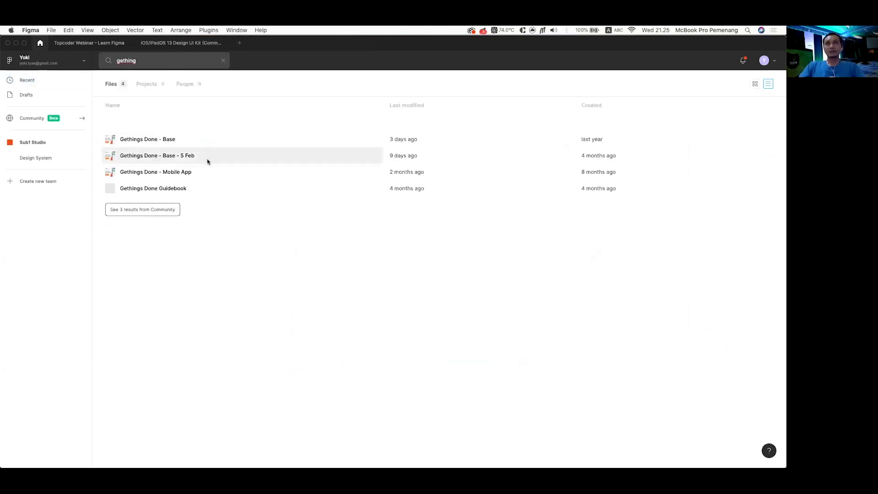
left_click(192, 142)
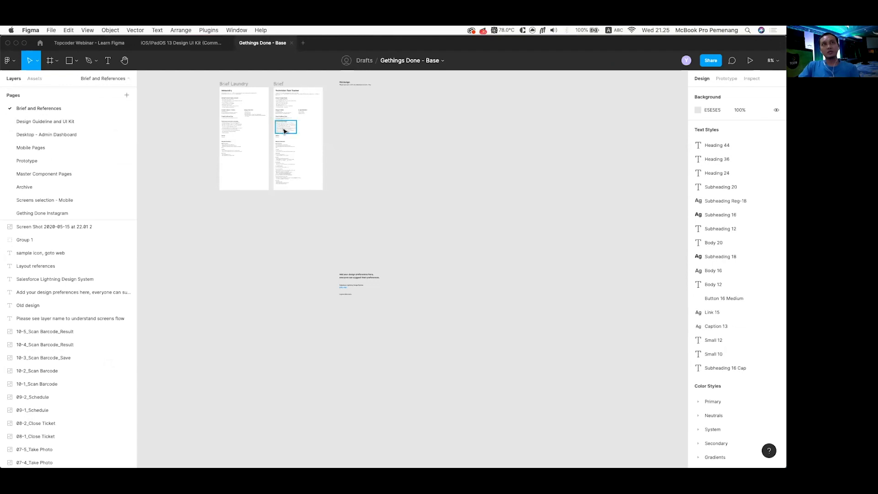
- Examine the Brief and References page, the Prototype page's onboarding and login screens, and the file's page list
scroll(359, 151, "up", 1)
scroll(359, 151, "up", 5)
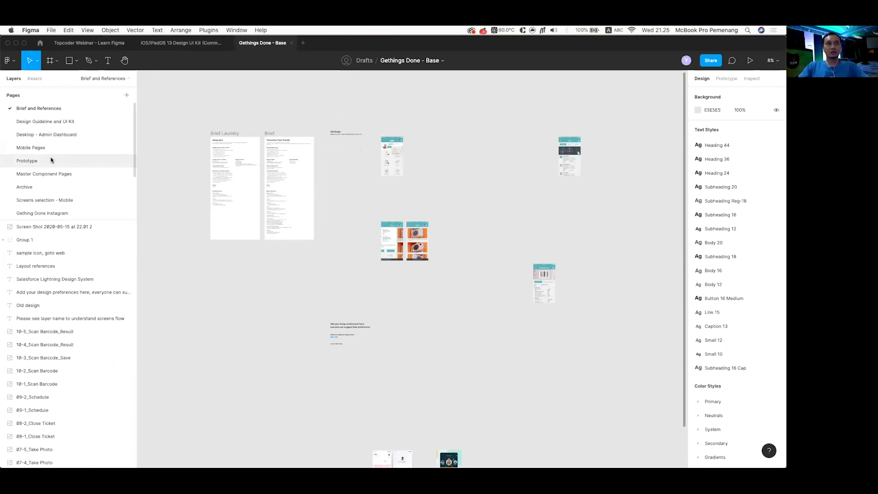
left_click(42, 160)
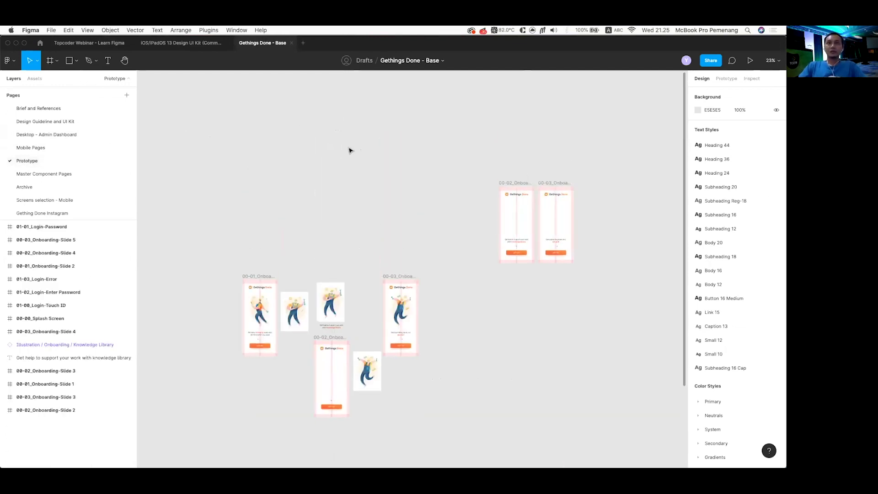
scroll(343, 228, "down", 4)
scroll(344, 229, "down", 3)
scroll(343, 229, "right", 2)
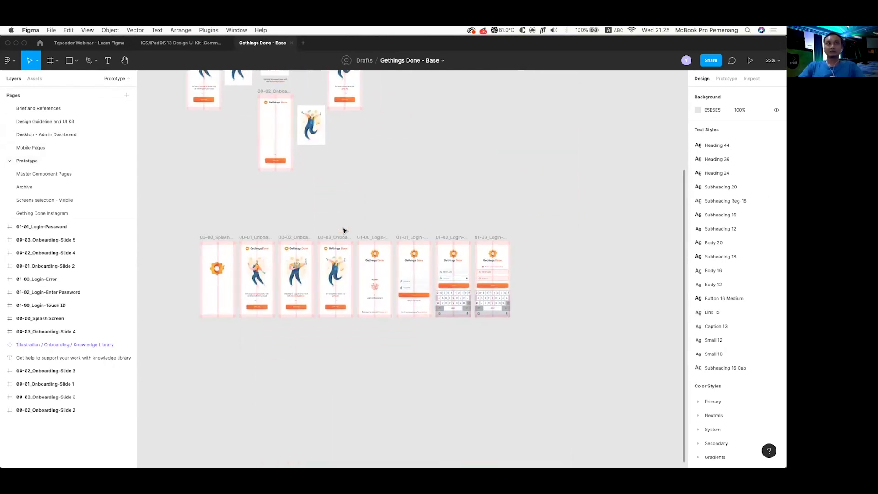
scroll(42, 179, "down", 3)
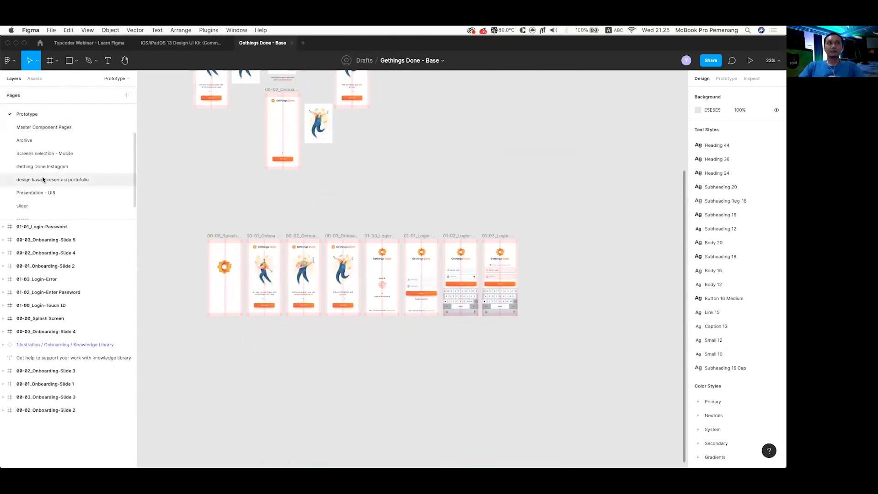
scroll(388, 179, "down", 5)
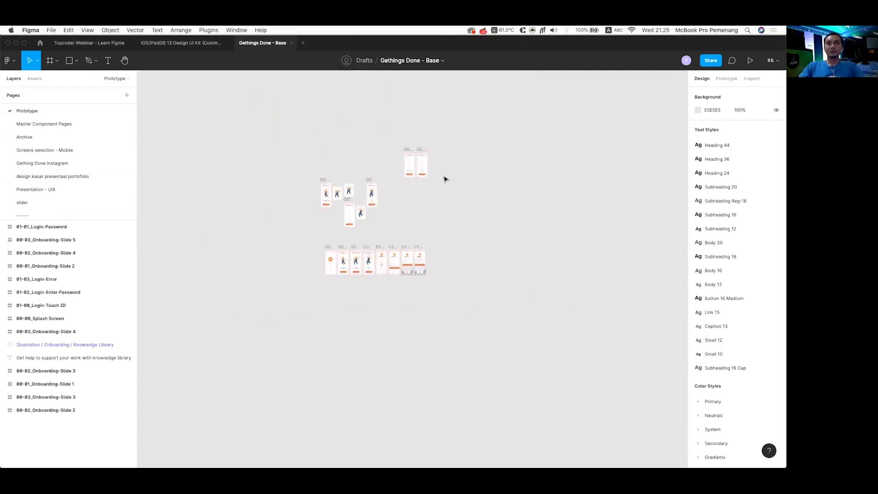
scroll(101, 156, "up", 1)
scroll(102, 157, "up", 3)
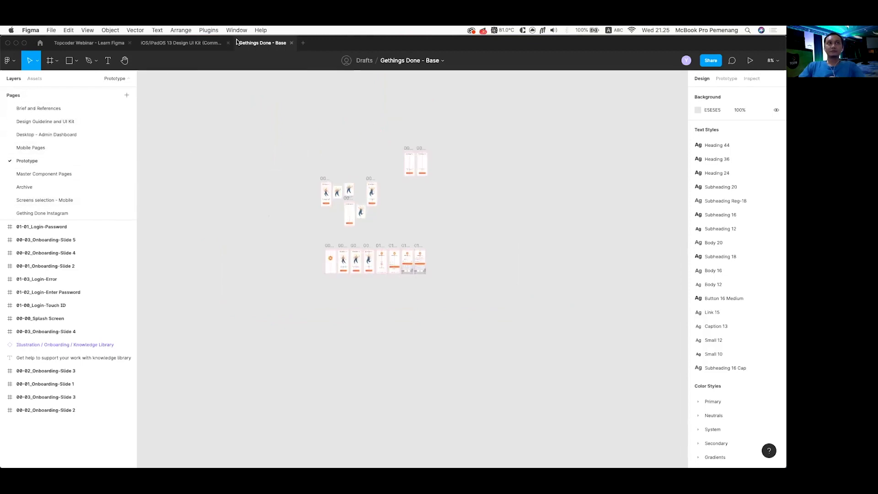
- Open the Gethings Done - Base - 5 Feb file and show the login screens on its Playable Prototype page
left_click(39, 43)
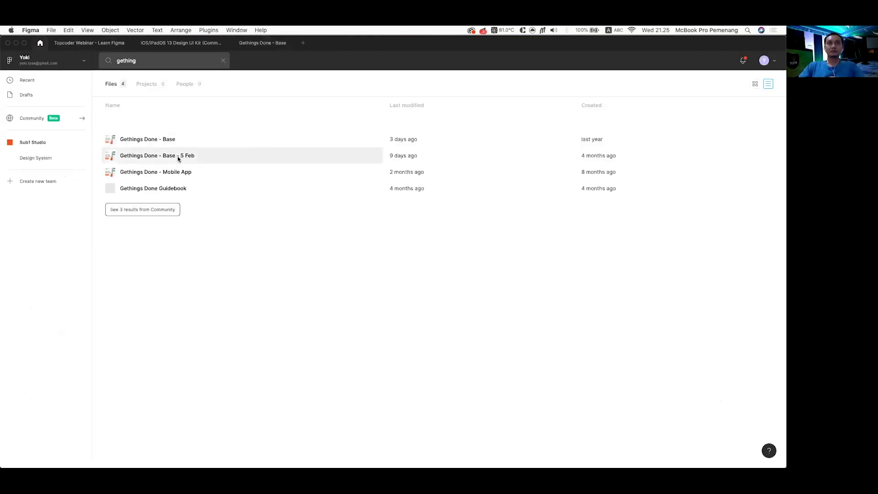
left_click(232, 157)
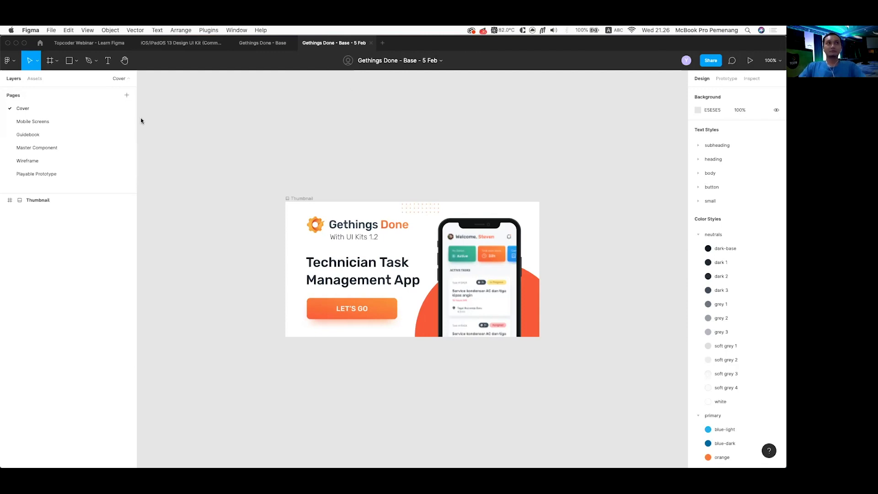
left_click(68, 176)
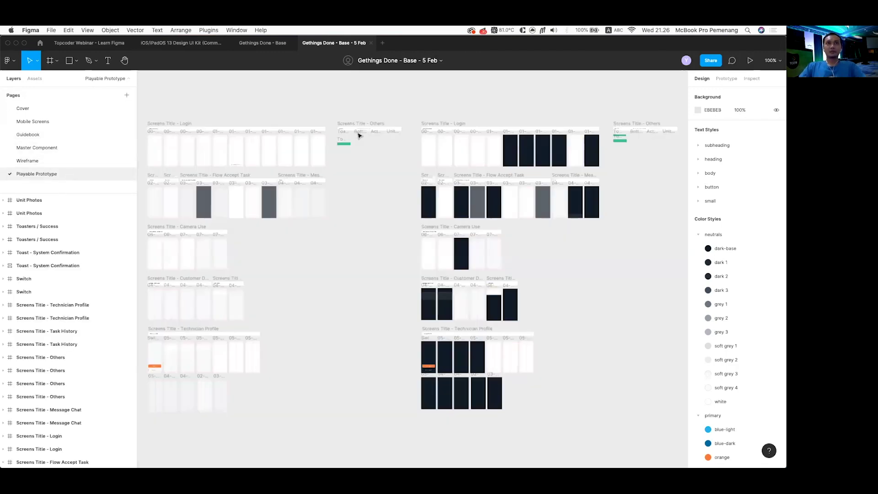
scroll(355, 151, "left", 3)
scroll(322, 149, "up", 5)
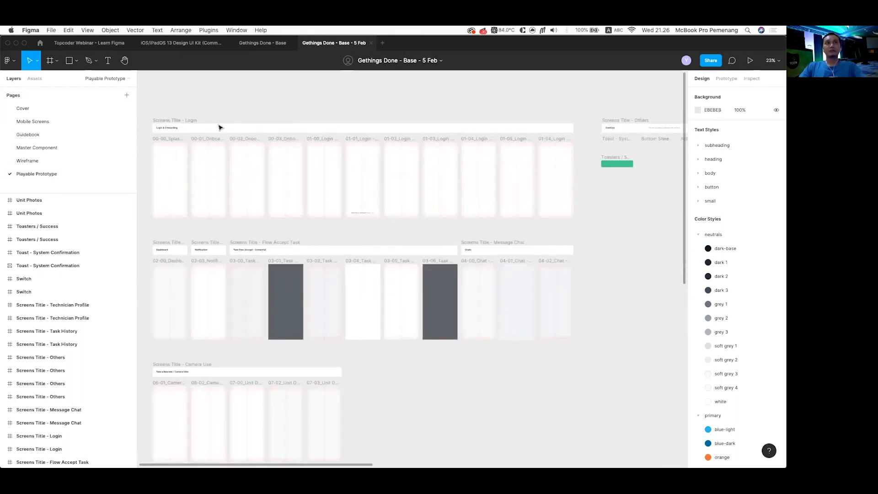
scroll(219, 128, "left", 3)
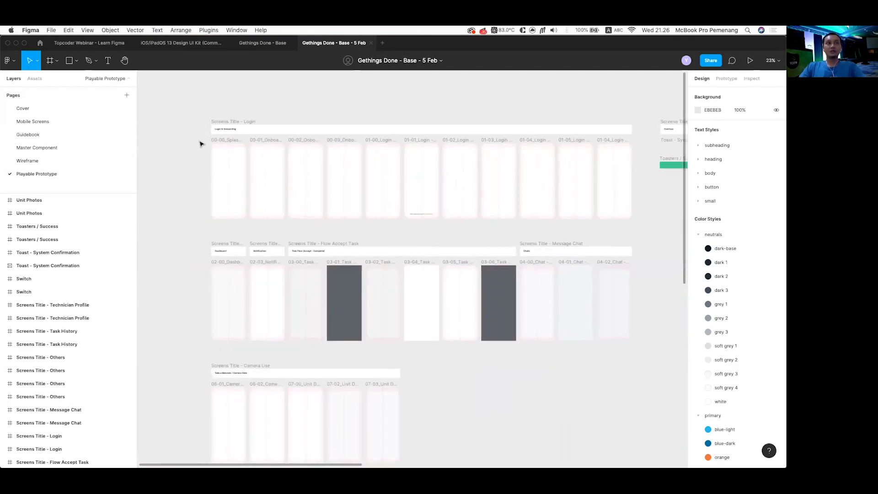
scroll(200, 144, "up", 3)
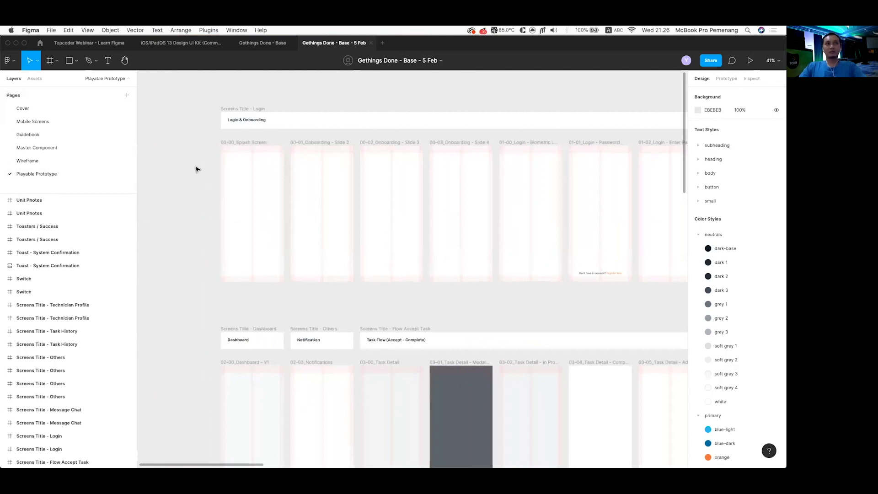
- Show the prototype connections and examine how the login, onboarding and task screens are linked
left_click(724, 79)
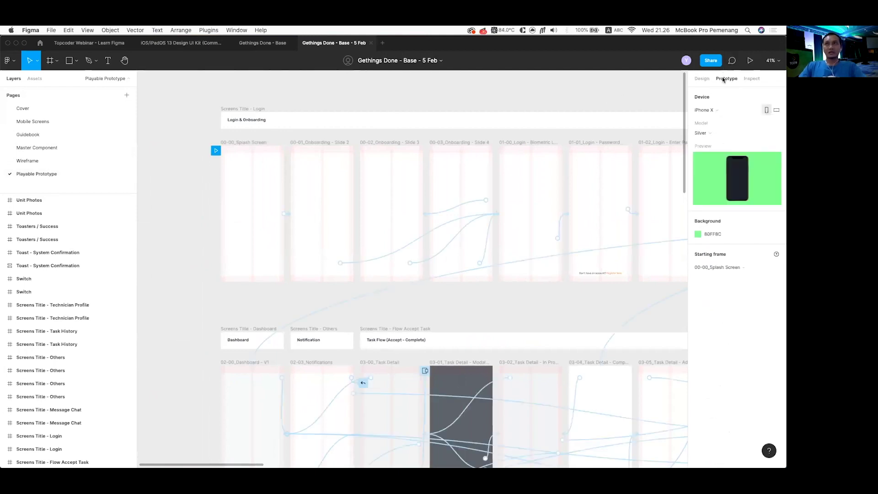
scroll(391, 112, "down", 5)
left_click(319, 129)
scroll(344, 160, "up", 5)
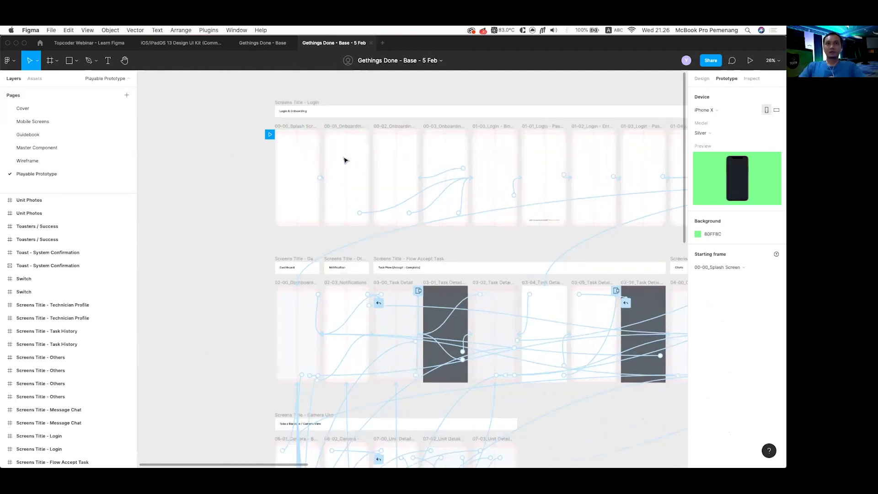
left_click_drag(542, 218, 318, 133)
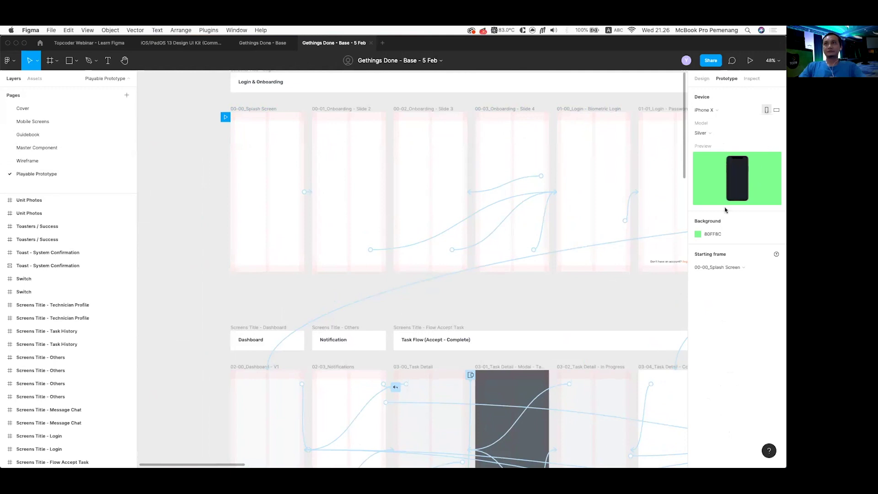
- Set the prototype background colour to DADADA and open the playable prototype in presentation view
left_click(698, 235)
mouse_move(597, 339)
left_mouse_down()
mouse_move(619, 318)
mouse_move(584, 259)
left_mouse_up()
left_click(751, 60)
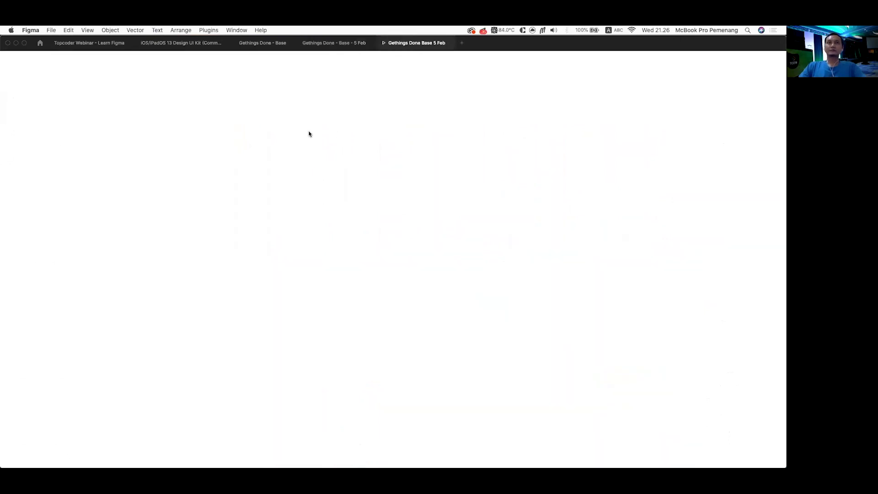
left_click(337, 43)
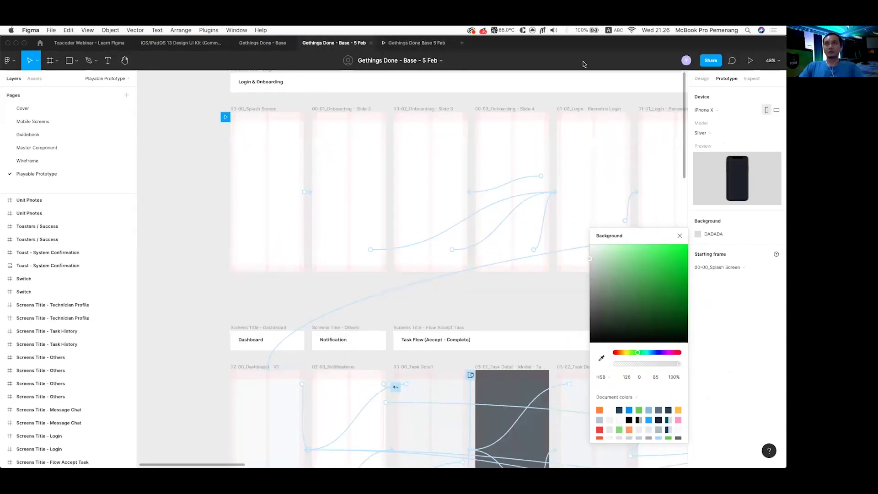
left_click(411, 44)
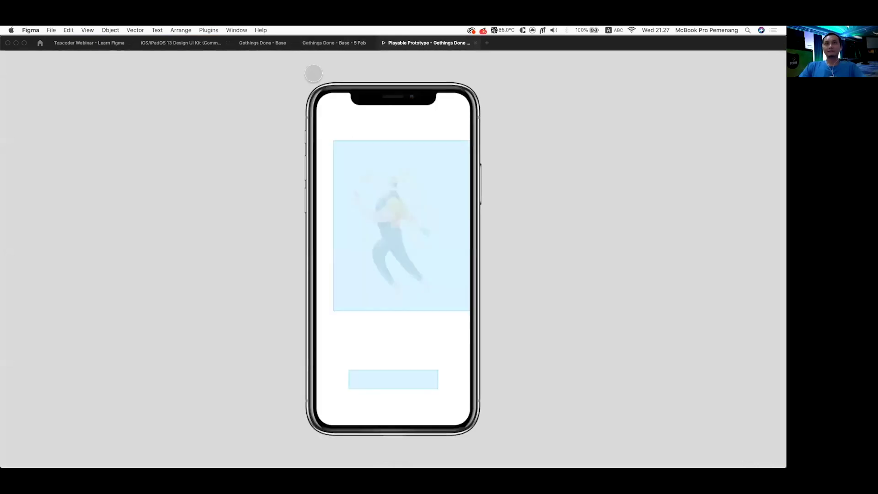
- Play the prototype by swiping back and forth between onboarding slides and continuing via LET'S GO to the password login screen
left_click(355, 124)
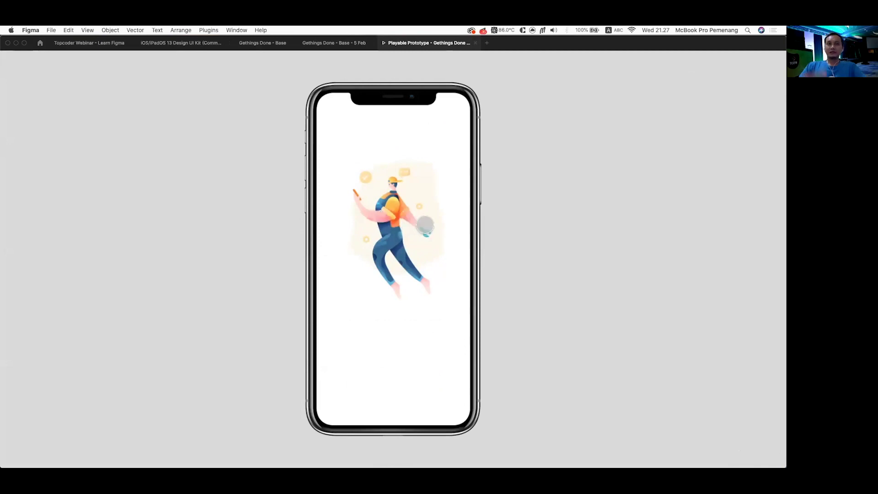
left_click_drag(443, 228, 384, 218)
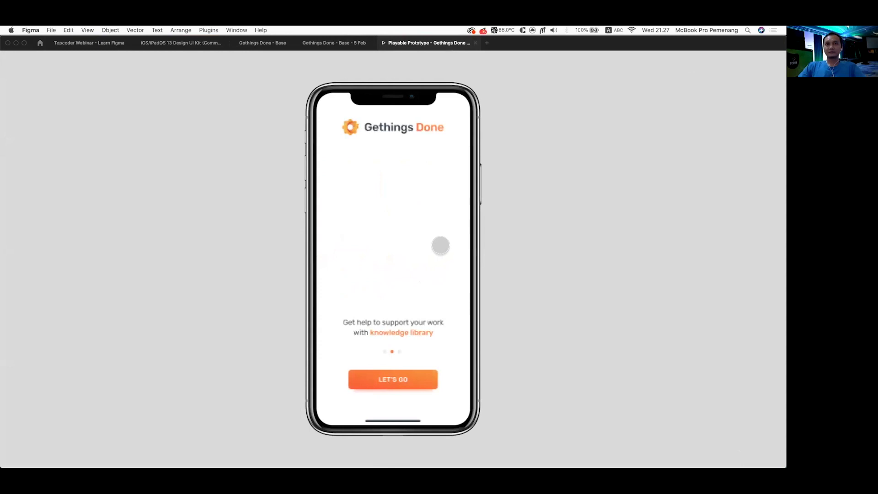
left_click_drag(365, 241, 433, 252)
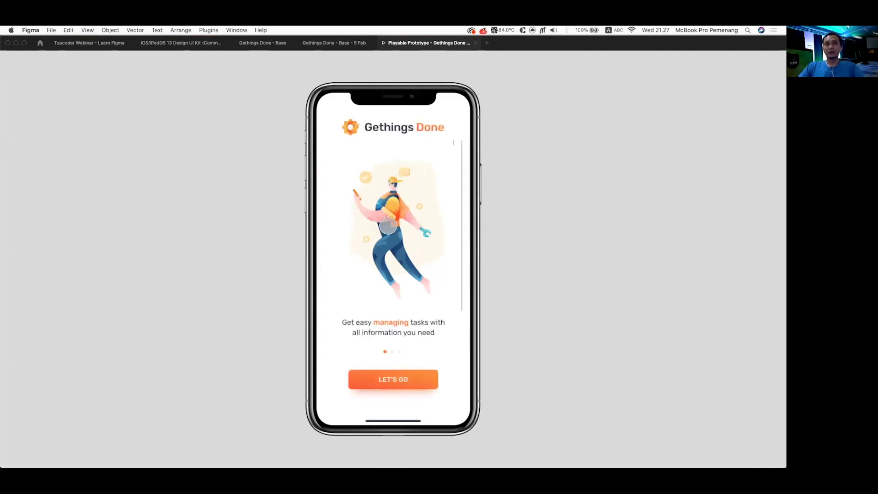
left_click_drag(403, 228, 351, 215)
left_click_drag(411, 223, 483, 226)
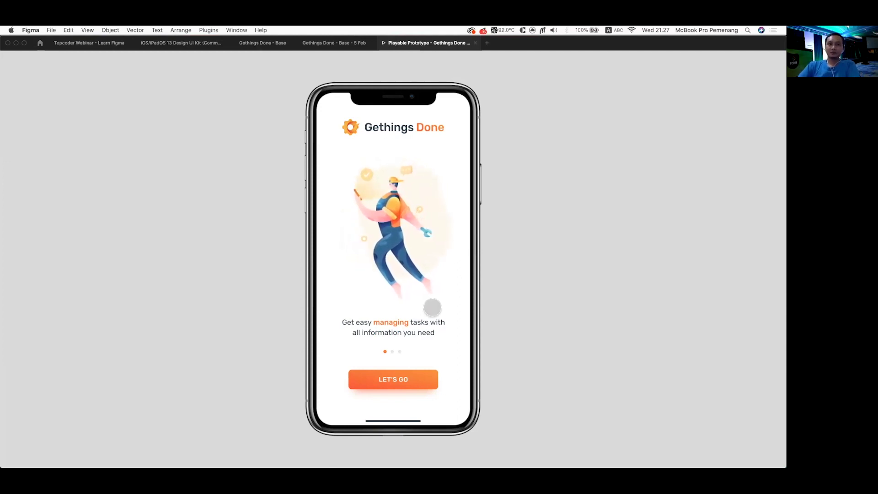
left_click(402, 383)
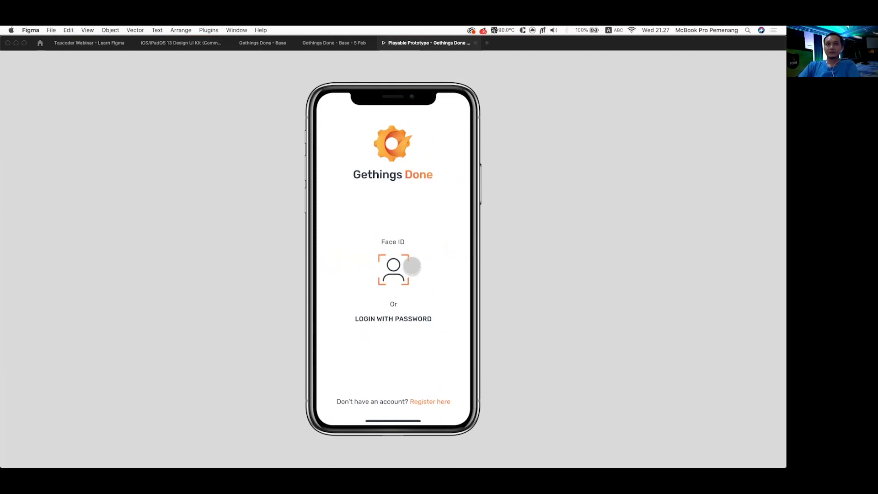
left_click(414, 315)
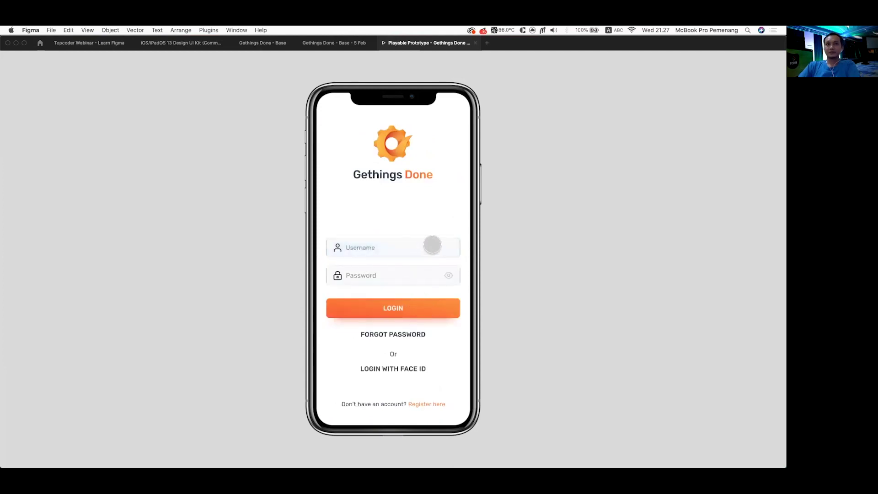
- Play the prototype's login flow by filling the username and password fields, revealing the password and submitting the login until the home screen
left_click(429, 247)
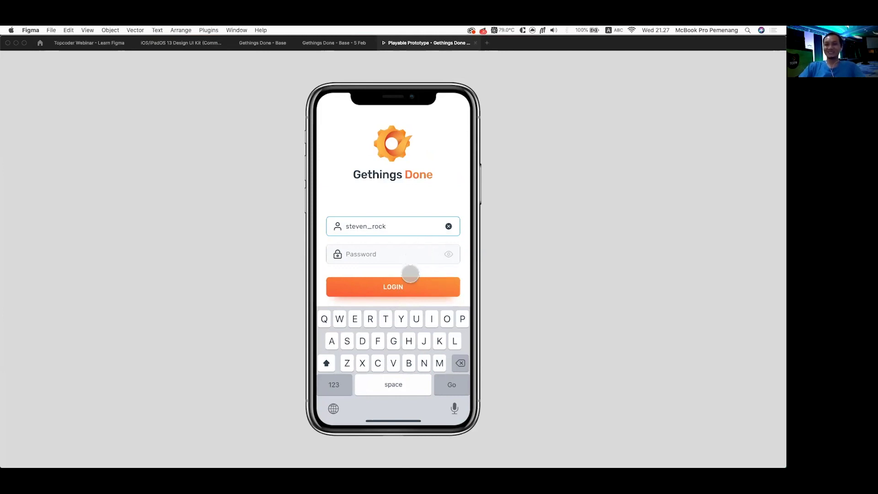
left_click(413, 259)
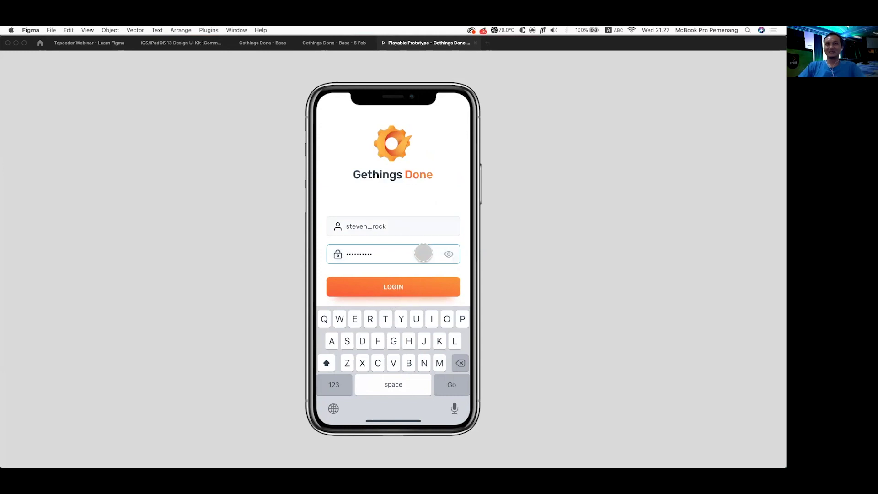
left_click(449, 257)
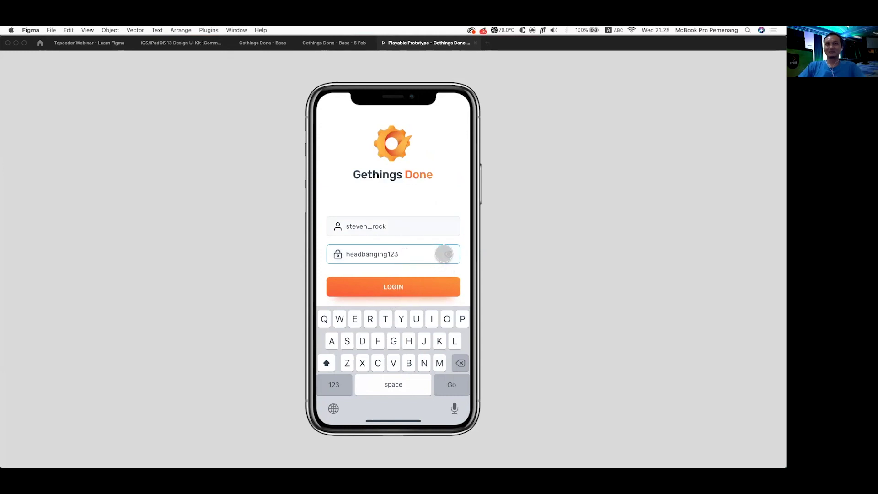
left_click(427, 269)
left_click(431, 281)
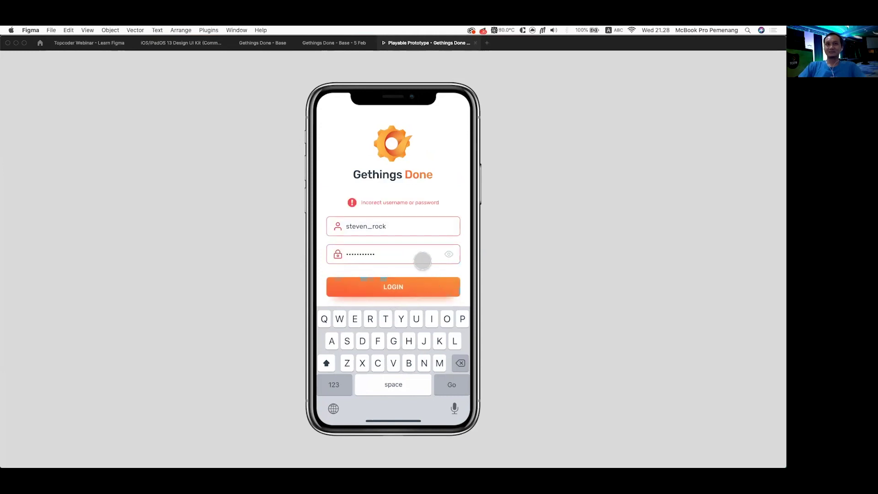
left_click(418, 281)
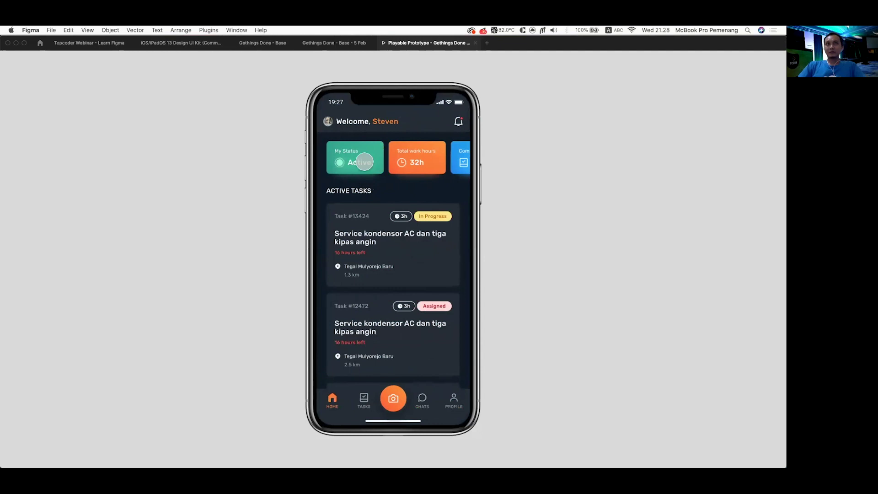
- Play the home screen's scrolling by swiping the status cards sideways and moving through the Active Tasks list
mouse_move(390, 148)
left_mouse_down()
mouse_move(444, 150)
mouse_move(402, 157)
left_mouse_up()
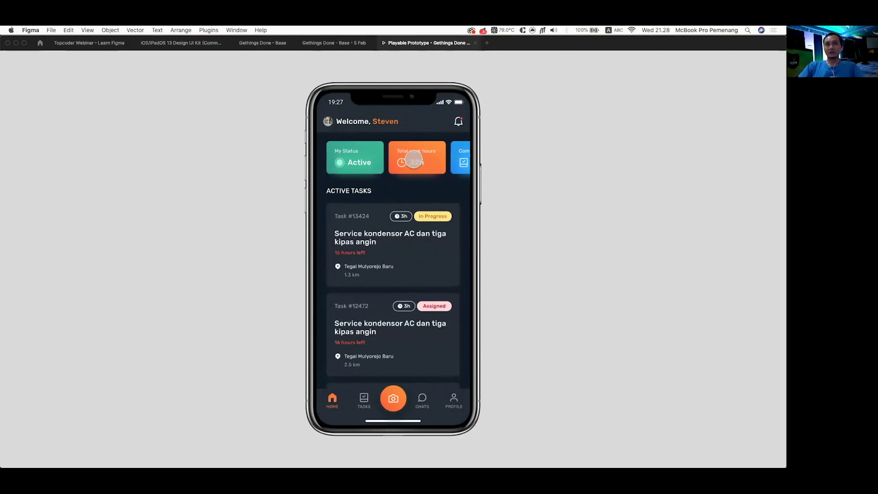
scroll(402, 222, "down", 3)
scroll(402, 221, "up", 3)
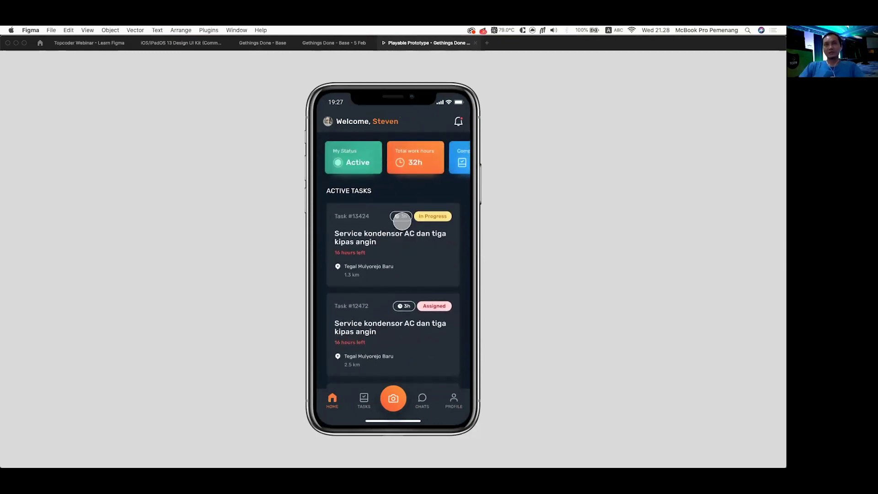
left_click_drag(436, 156, 380, 155)
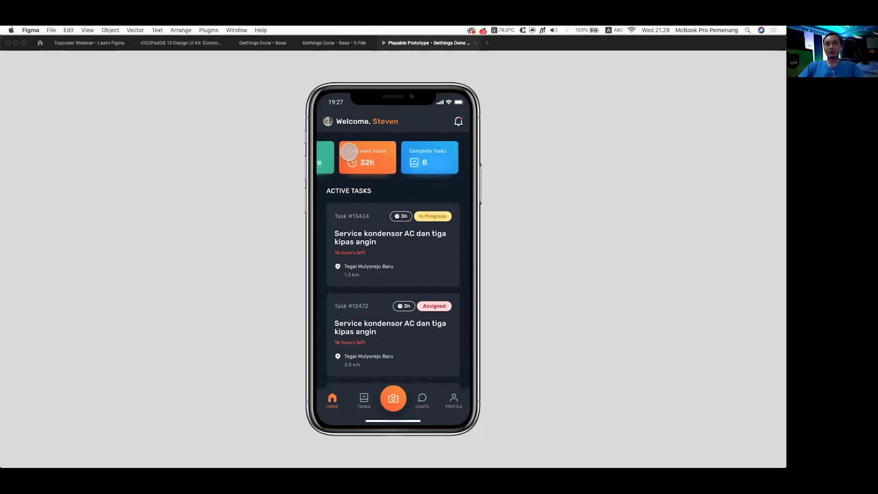
left_click_drag(418, 273, 388, 319)
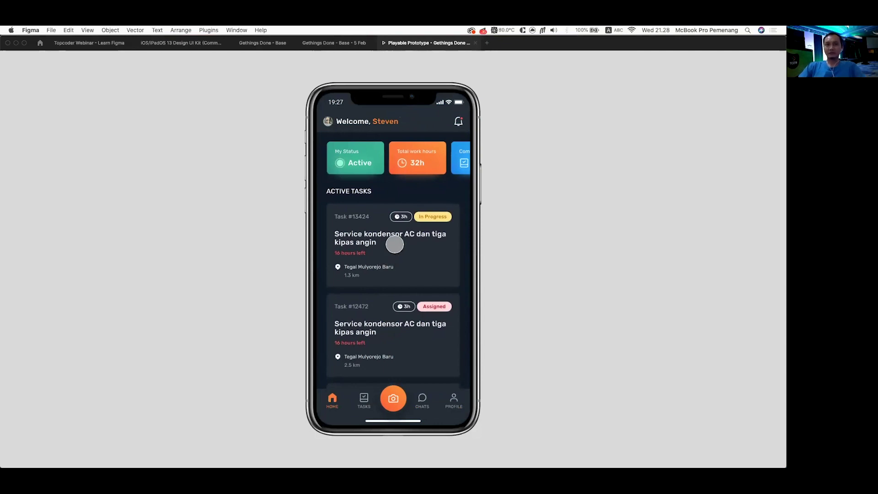
left_click_drag(396, 264, 386, 304)
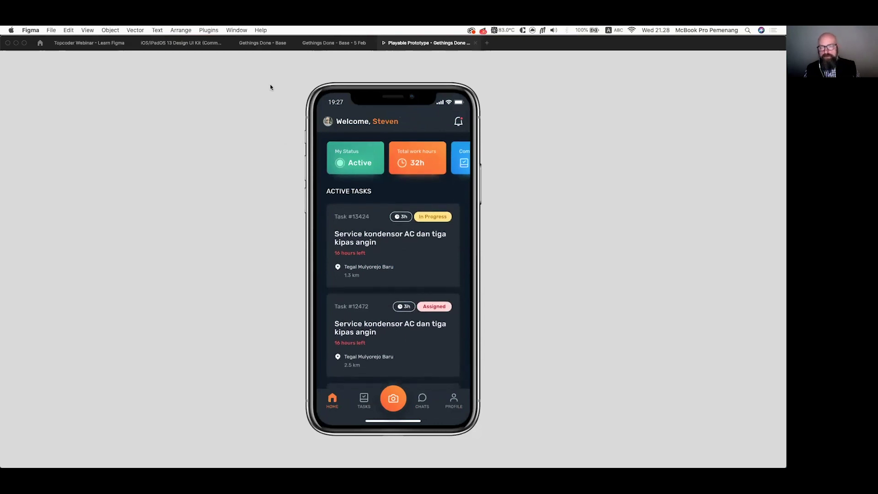
- Return to the Topcoder Webinar - Learn Figma file, and give the rounded rectangle a drop shadow and no stroke
left_click(82, 44)
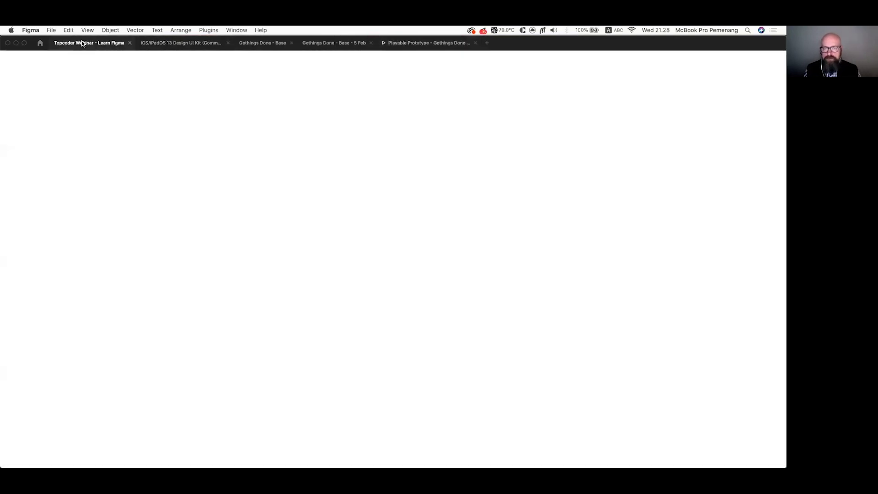
left_click(505, 206)
left_click(394, 221)
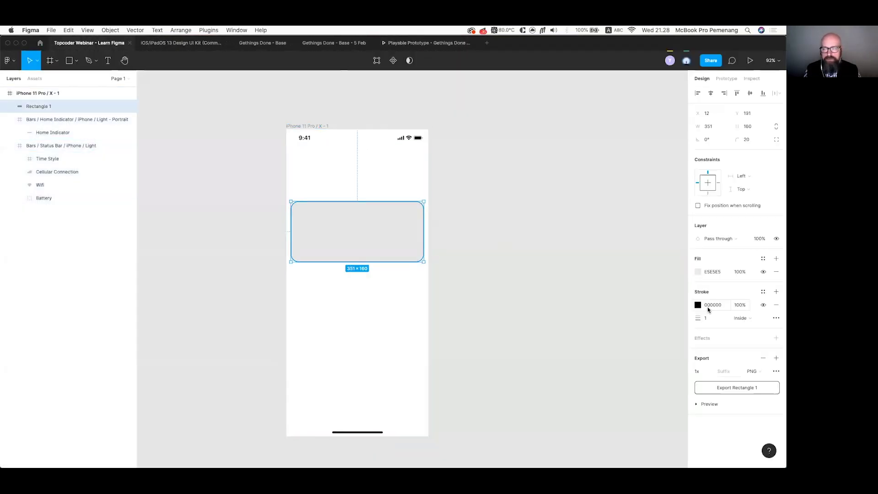
left_click(776, 338)
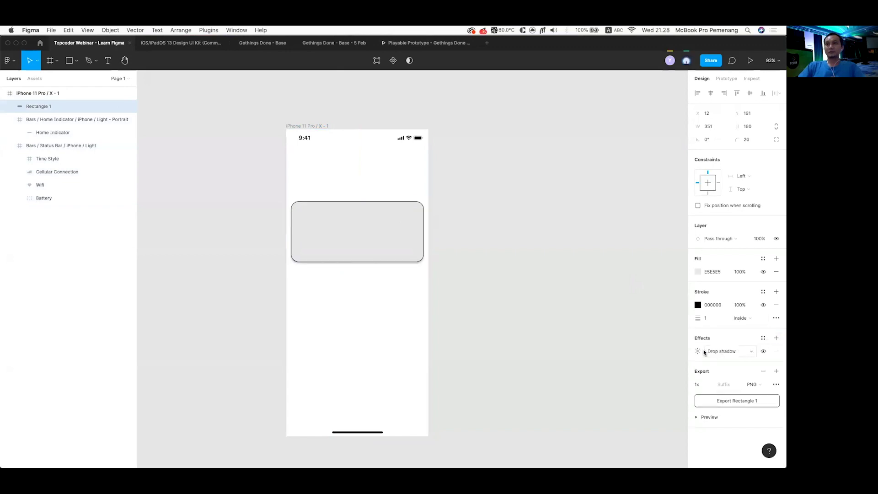
left_click(764, 305)
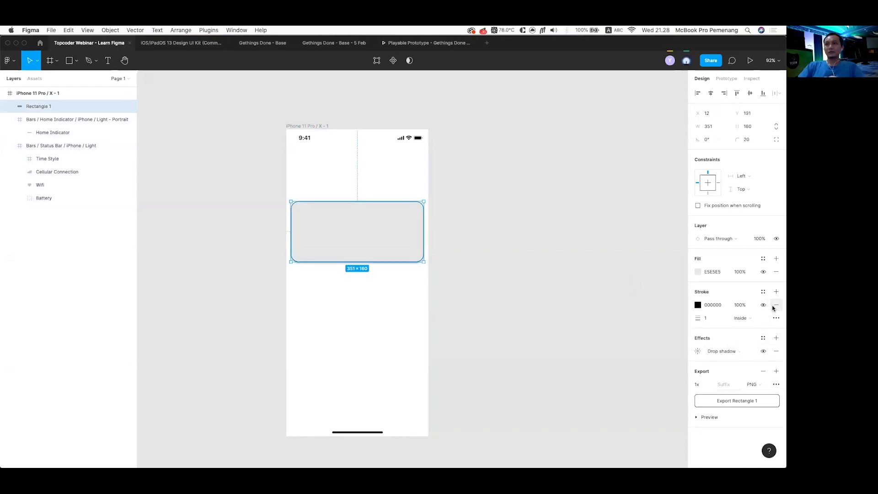
left_click(493, 335)
left_click(381, 262)
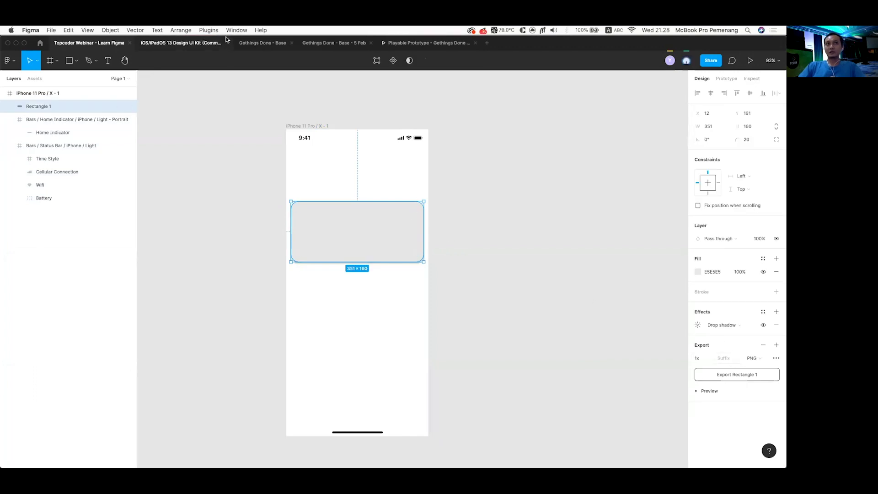
left_click(260, 30)
left_click(260, 29)
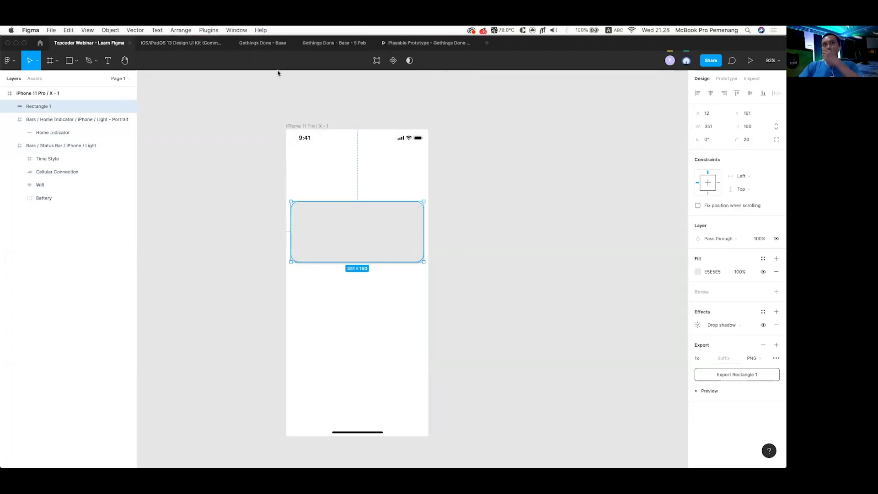
left_click(260, 30)
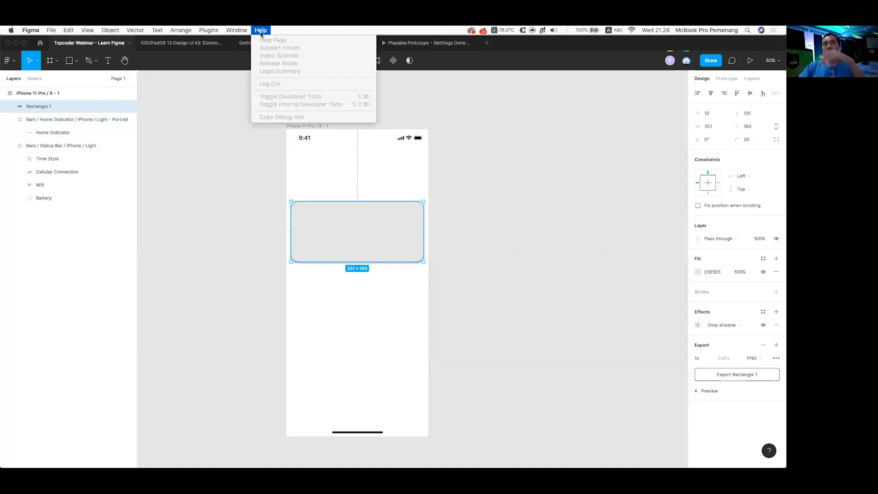
left_click(260, 32)
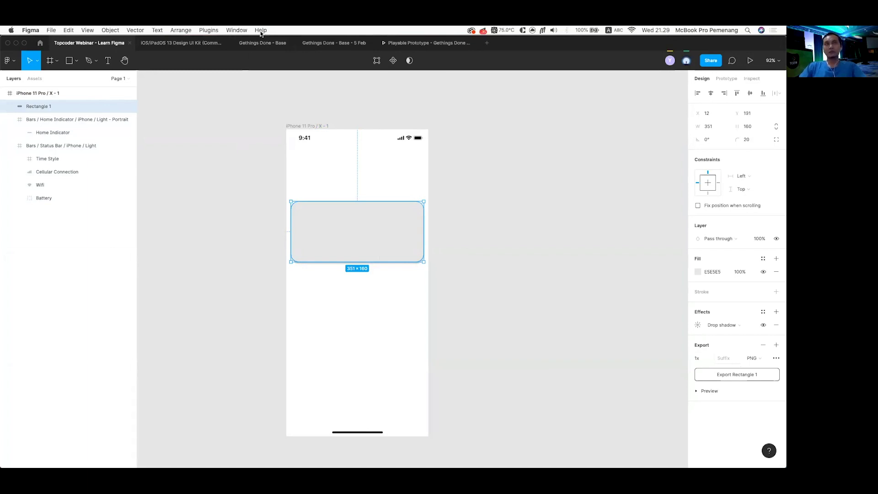
- Delete the grey rounded rectangle from the iPhone 11 Pro / X - 1 frame
left_click(515, 288)
scroll(449, 255, "up", 5)
left_click(378, 220)
scroll(528, 256, "down", 5)
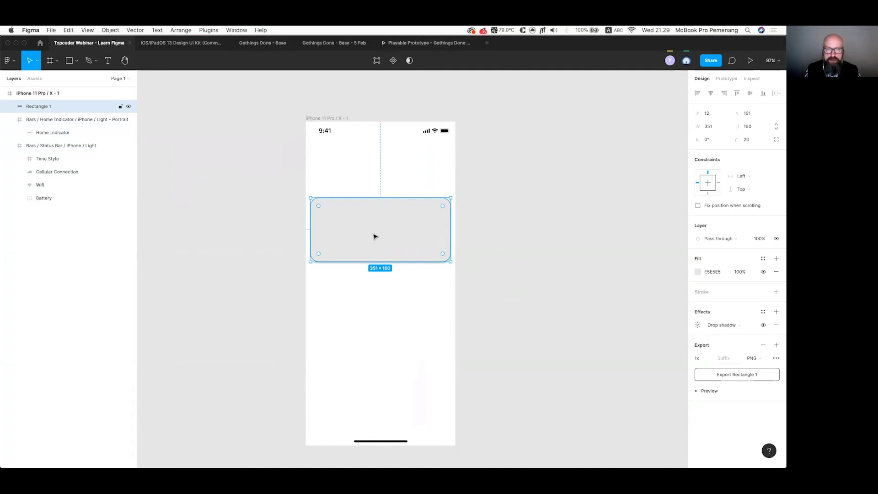
key("Delete")
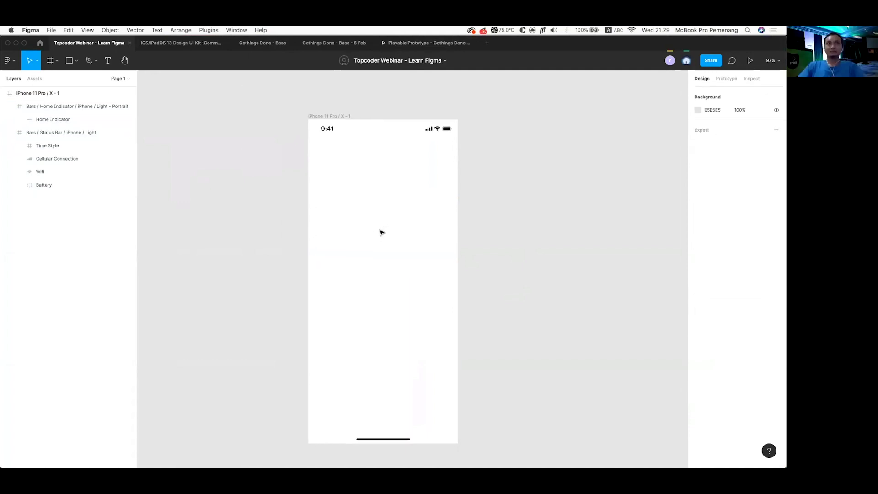
scroll(457, 235, "right", 3)
scroll(458, 236, "down", 5)
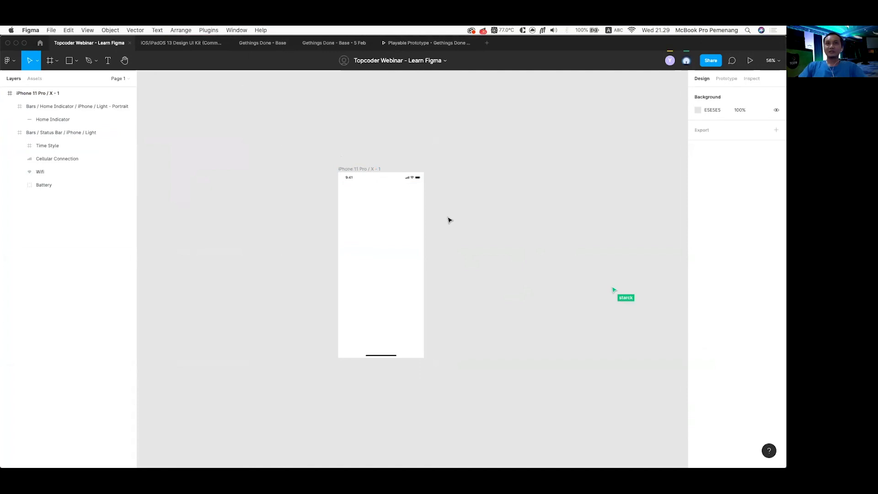
scroll(448, 220, "up", 3)
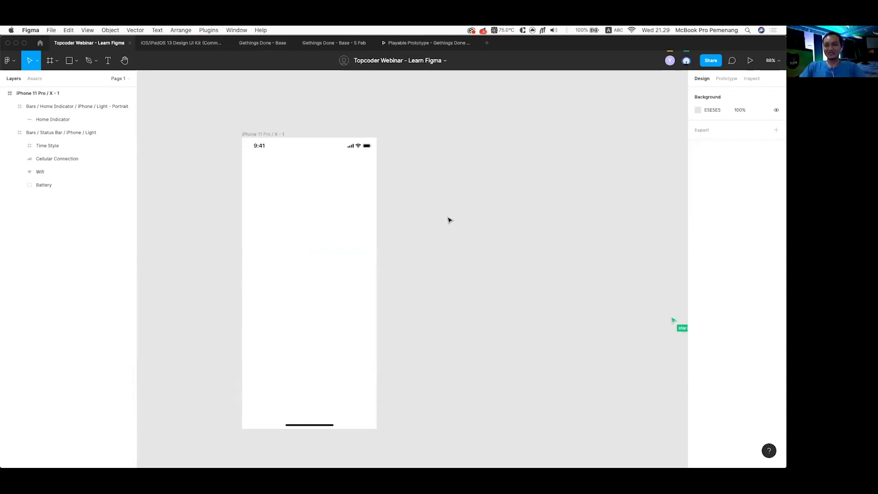
scroll(446, 223, "down", 5)
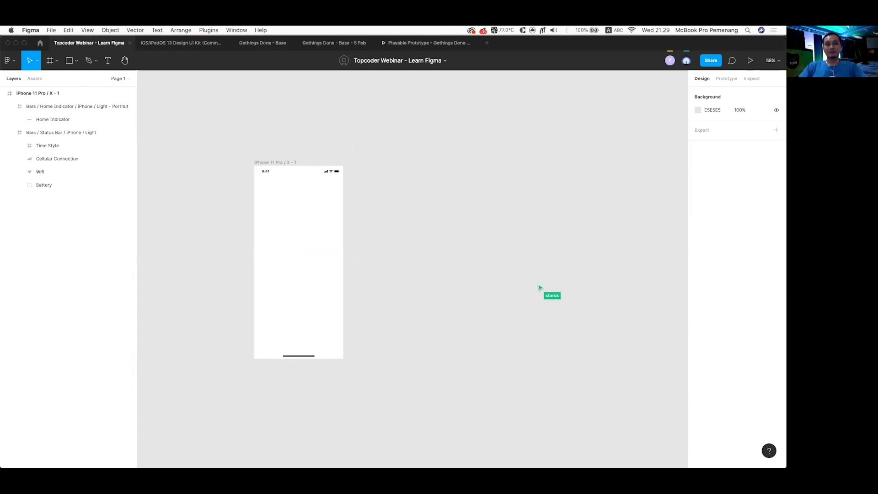
- Switch to Chrome, expand the Insp tab group and show the Dribbble and Mobbin inspiration sites
key("super+Tab")
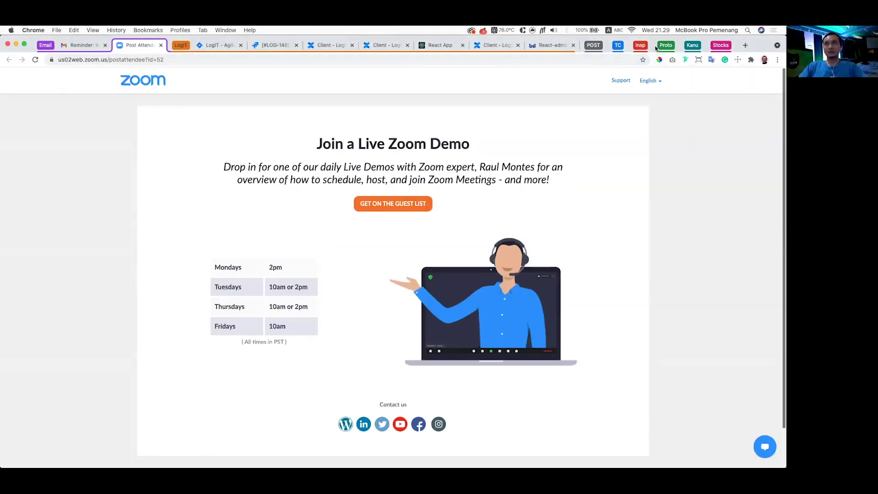
left_click(641, 47)
left_click(545, 47)
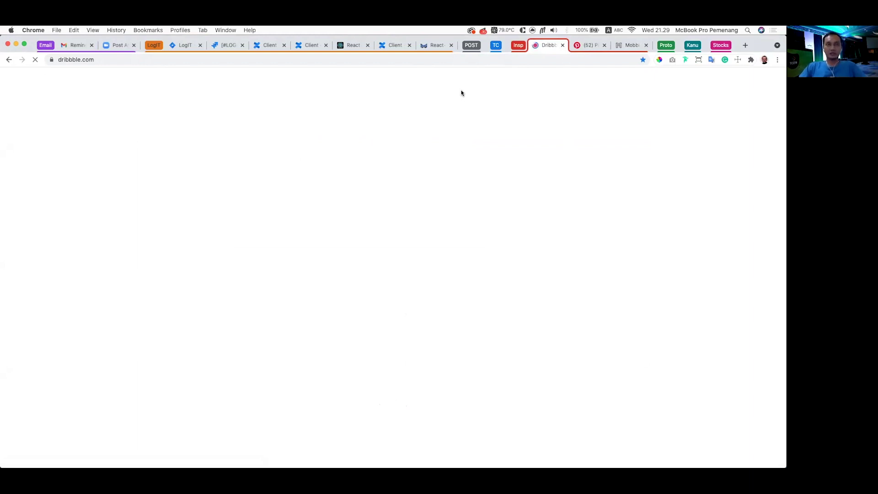
left_click(629, 46)
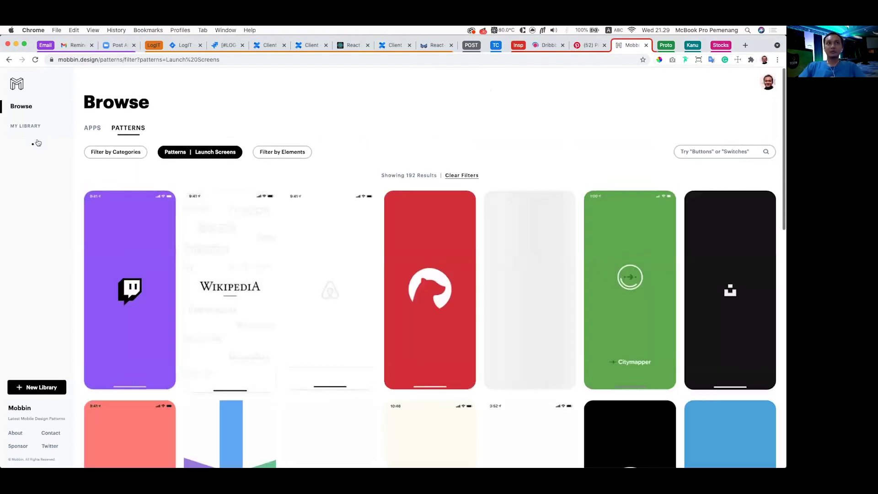
- Clear the Launch Screens filter on Mobbin's patterns page and look through the available pattern categories
left_click(176, 153)
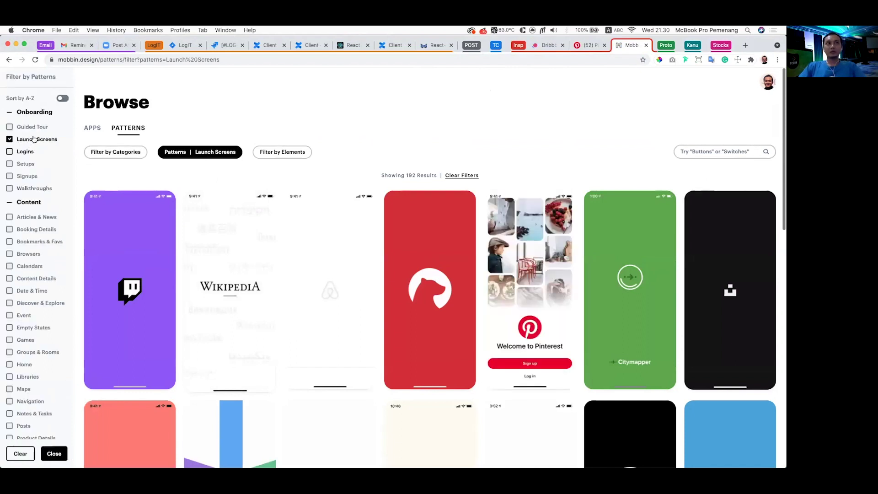
key("super+bracketleft")
scroll(27, 289, "down", 2)
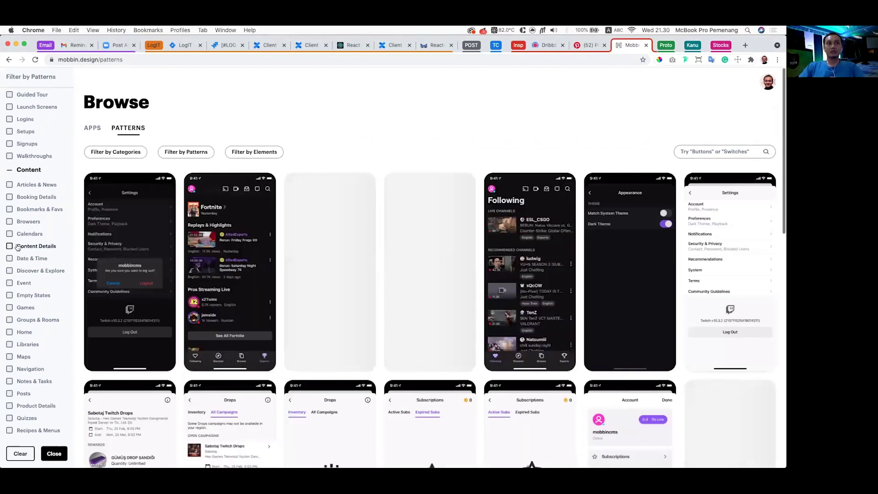
scroll(27, 140, "up", 2)
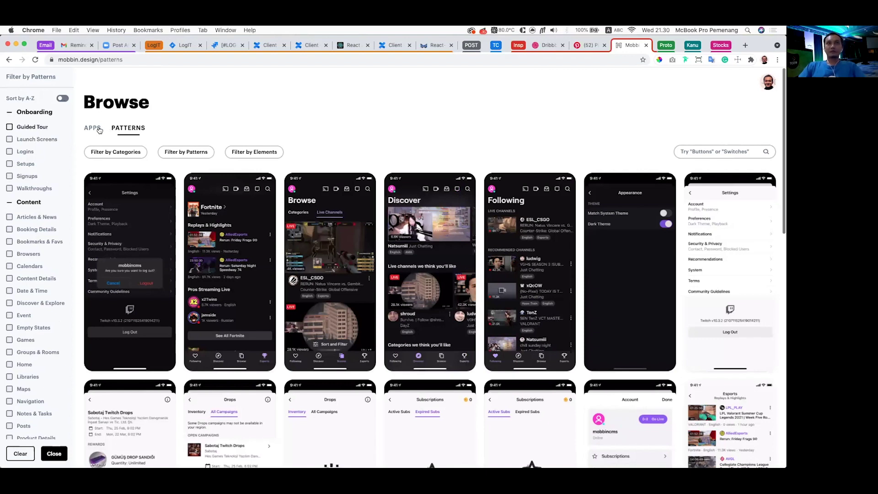
- Search Mobbin's apps for airbnb and browse the screens on the Airbnb page
left_click(707, 151)
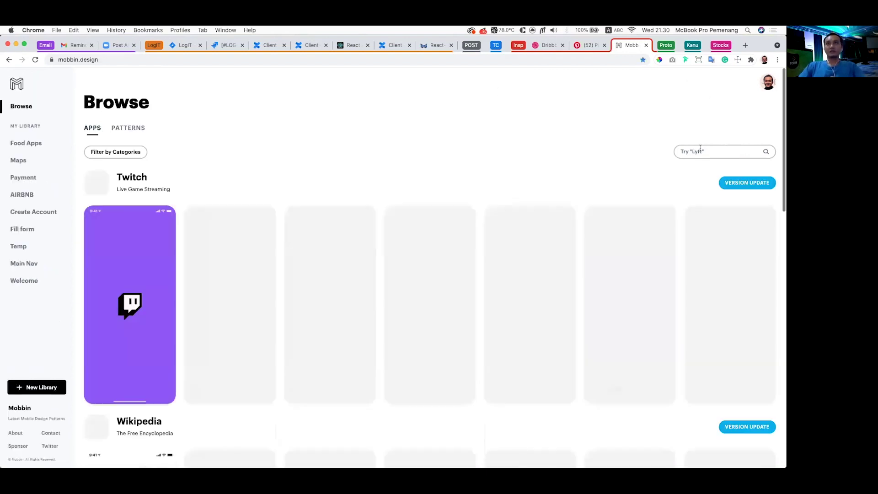
type("air")
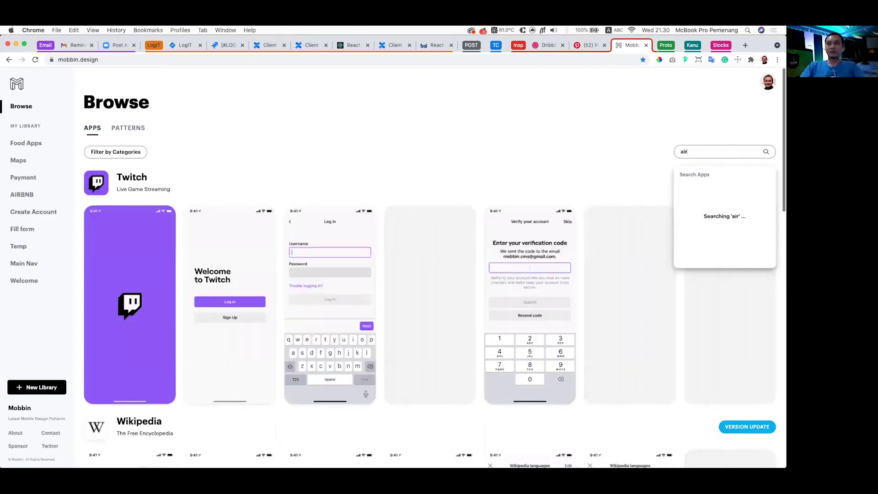
type("bnb")
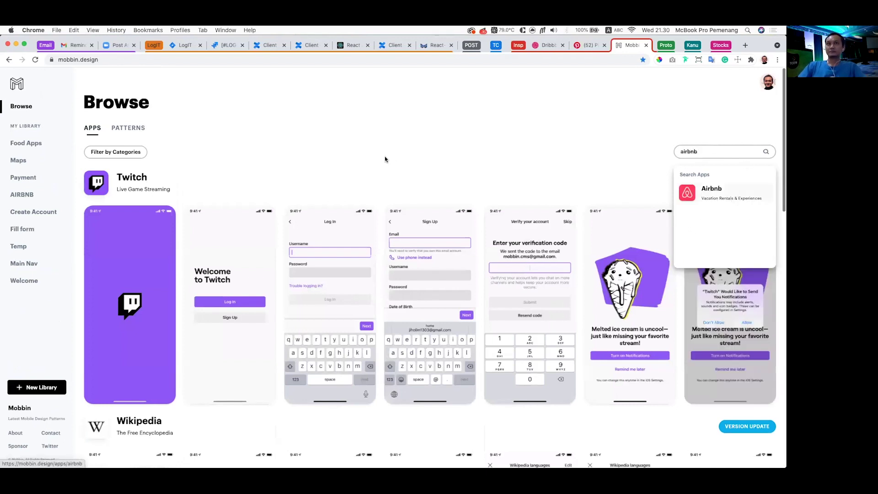
key("Return")
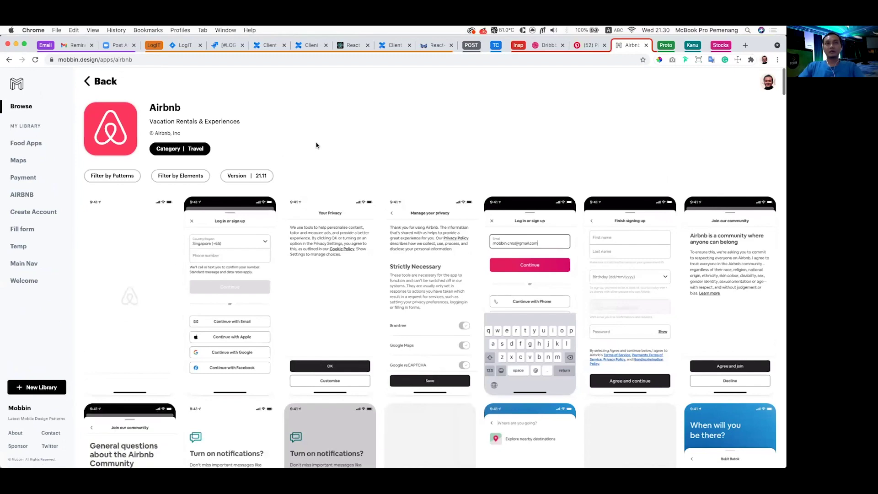
scroll(316, 145, "down", 2)
scroll(236, 175, "up", 2)
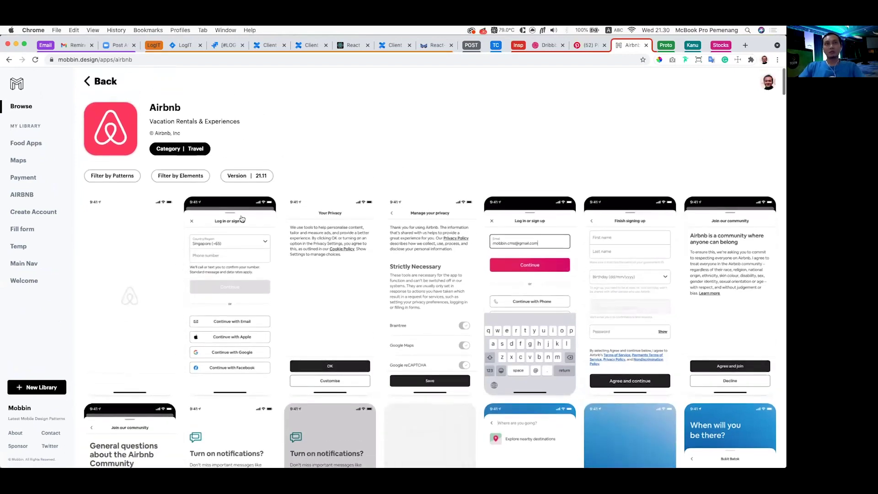
scroll(389, 172, "down", 3)
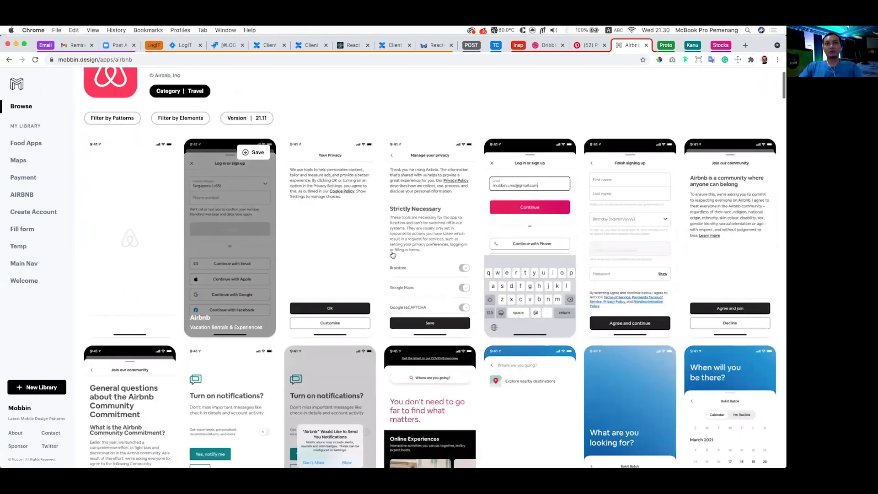
- Browse the Airbnb screens on Mobbin and open the map screen showing places to stay near Kuala Lumpur
scroll(392, 255, "down", 13)
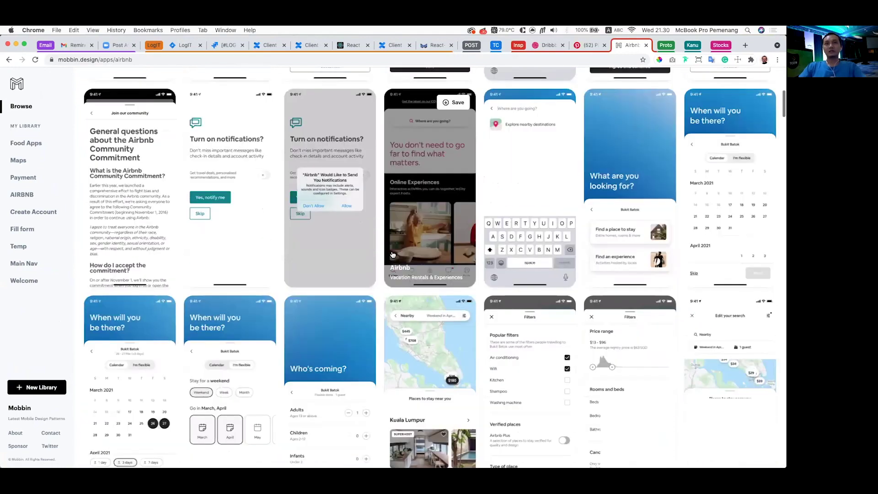
scroll(439, 281, "down", 3)
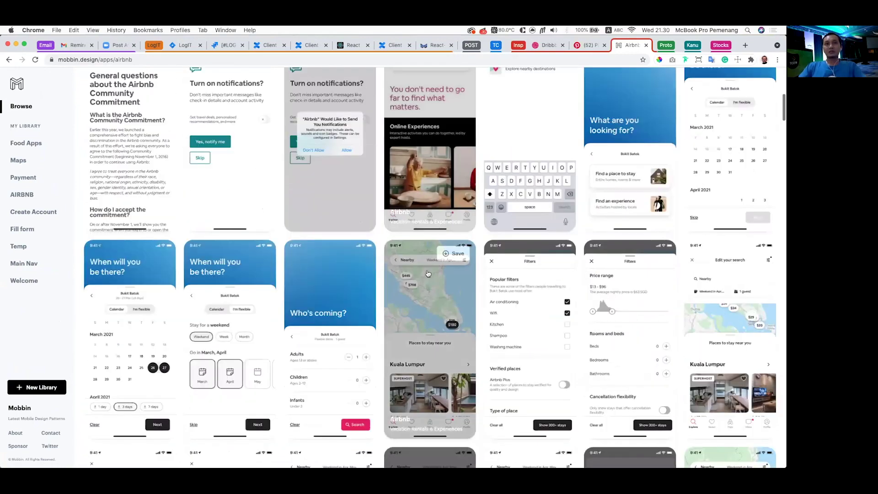
scroll(428, 273, "down", 1)
left_click(306, 229)
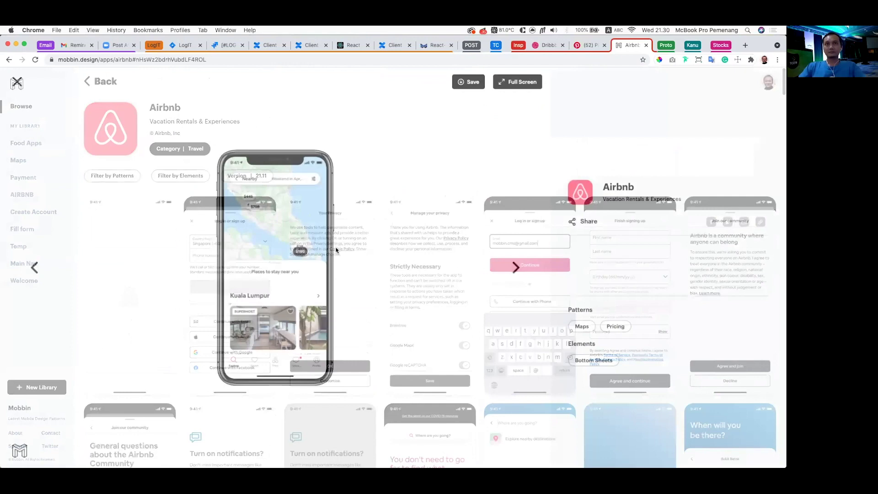
- Try to copy the phone image from Mobbin into the Figma file, then undo the paste
right_click(308, 229)
key("Return")
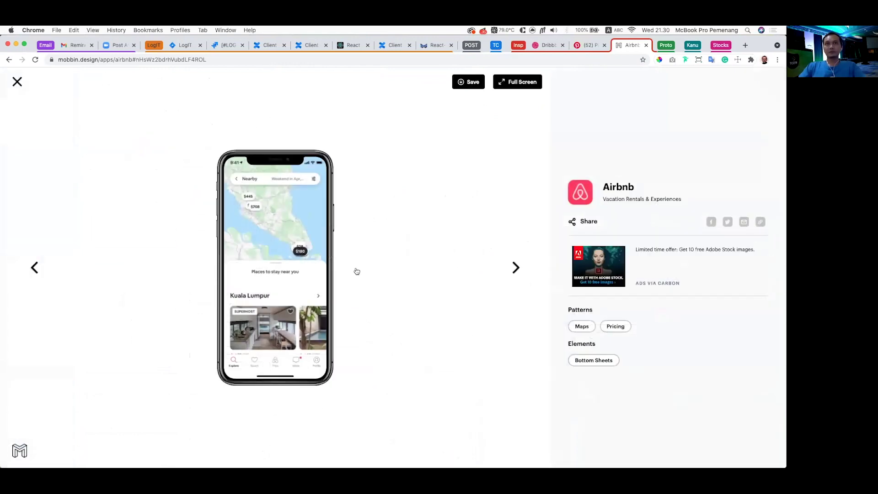
key("super+Tab")
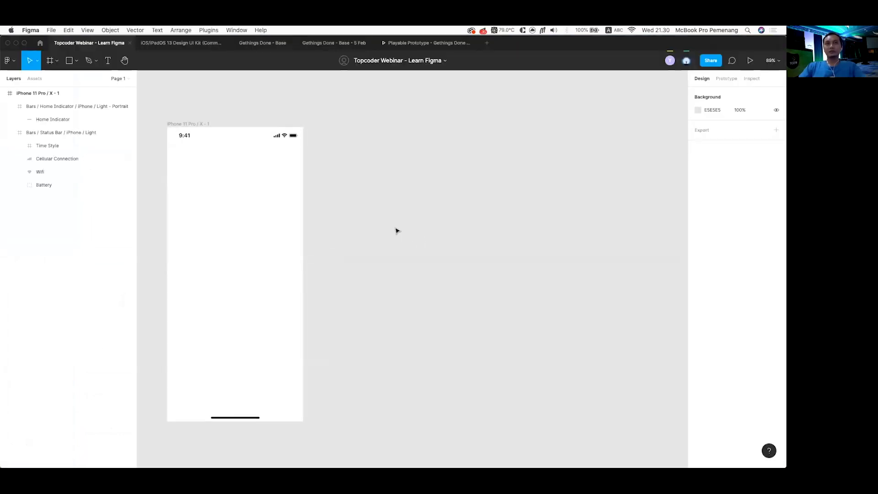
key("super+v")
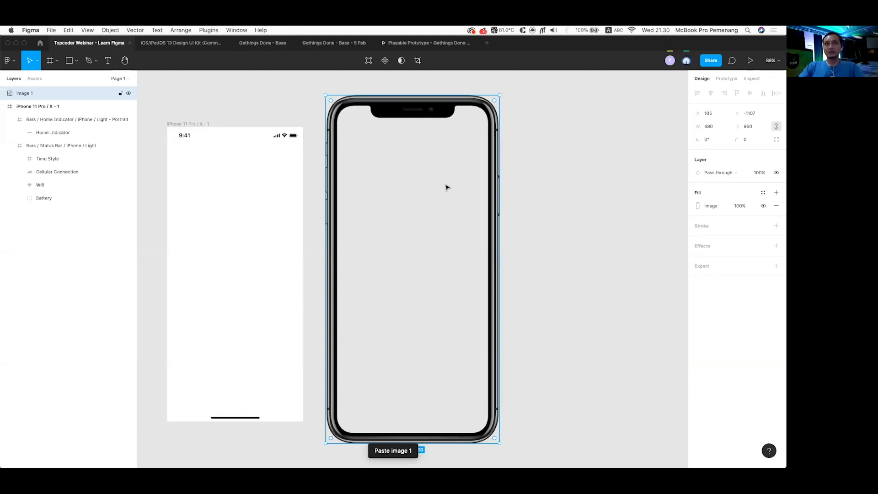
key("super+z")
- Switch back to Chrome, capture a screenshot of the enlarged Airbnb map screen and paste it into the Figma file
key("super+Tab")
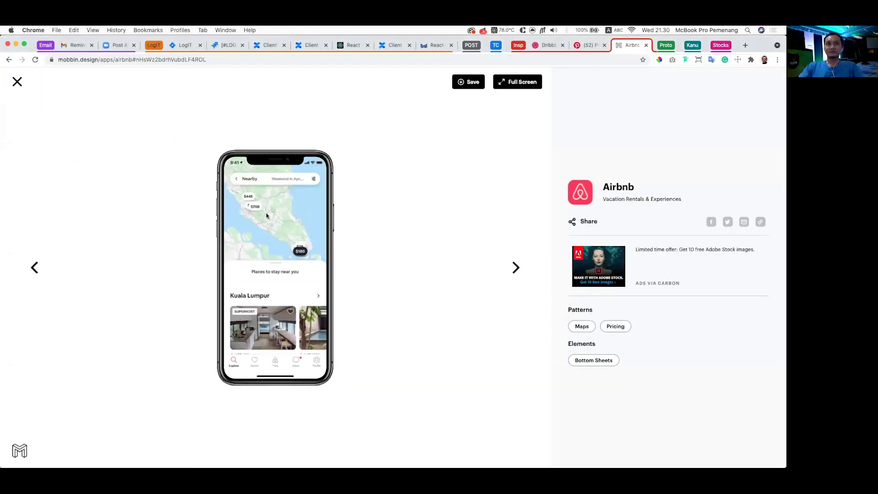
scroll(267, 215, "up", 5)
key("super+shift+4")
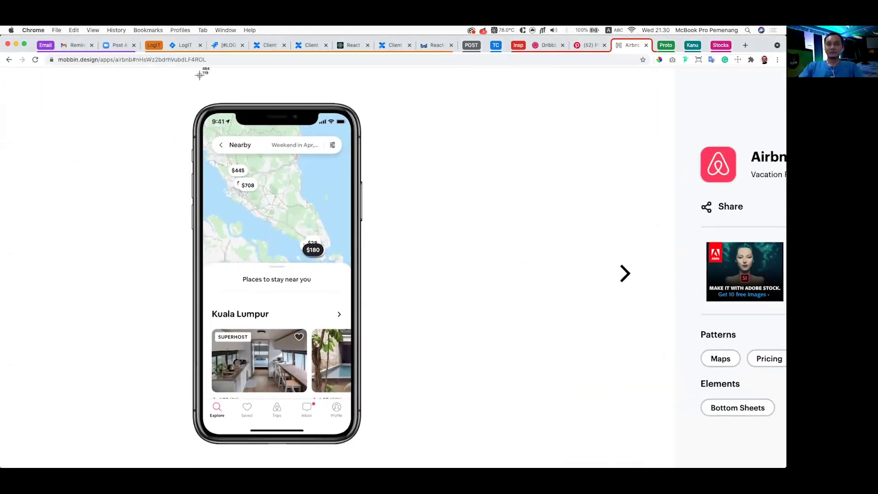
left_click_drag(200, 109, 353, 436)
key("super+Tab")
scroll(399, 192, "up", 3)
key("super+v")
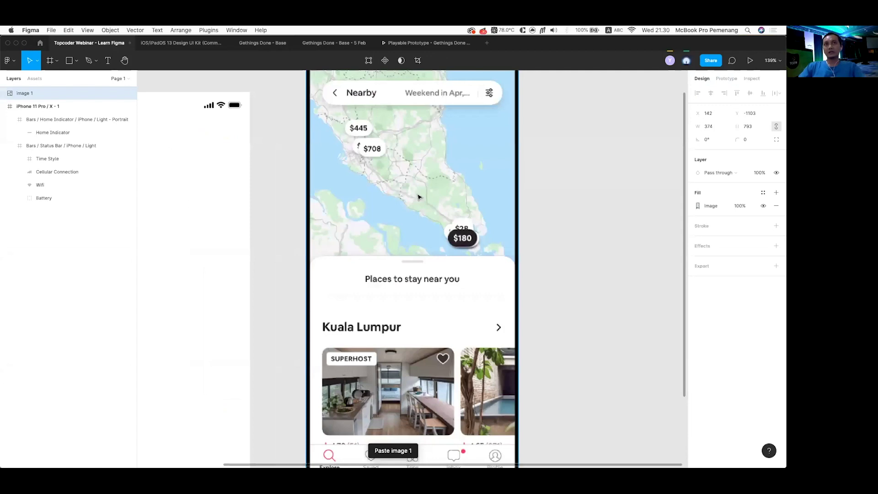
- Place the pasted Airbnb screenshot beside the iPhone 11 Pro / X - 1 frame with their top edges aligned
scroll(418, 215, "down", 5)
scroll(419, 215, "up", 3)
left_click_drag(411, 200, 389, 246)
scroll(388, 246, "down", 5)
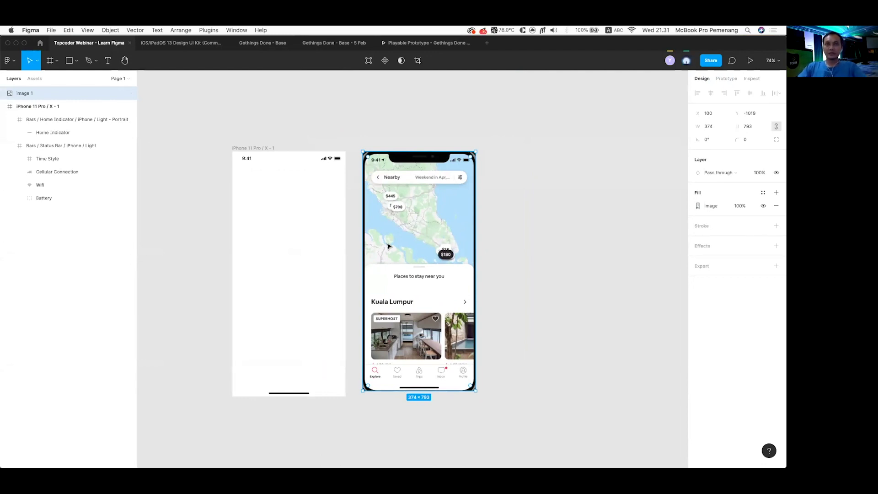
scroll(435, 250, "up", 5)
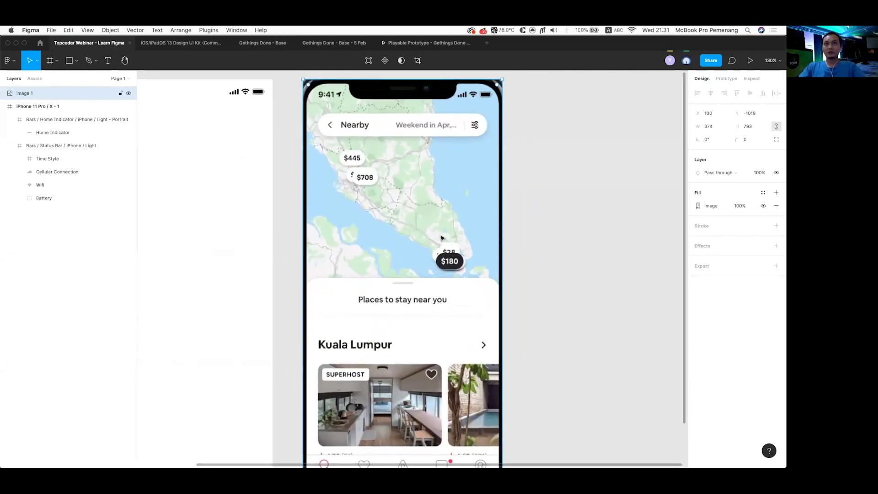
scroll(443, 237, "down", 3)
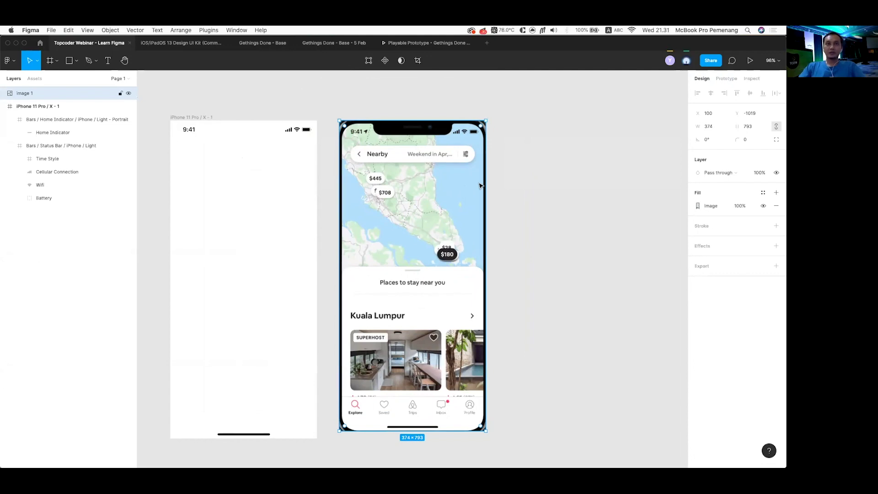
- Switch to Chrome, reload the Dribbble page at normal zoom and browse the shots in the feed
key("super+Tab")
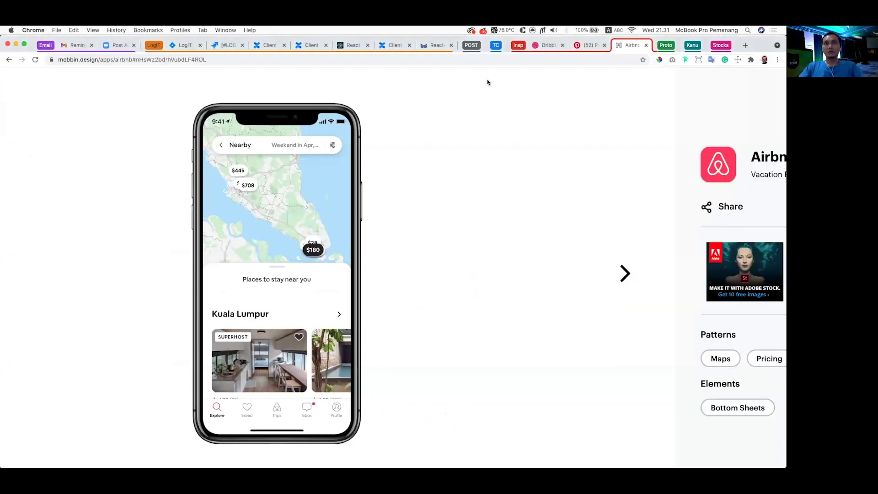
left_click(545, 41)
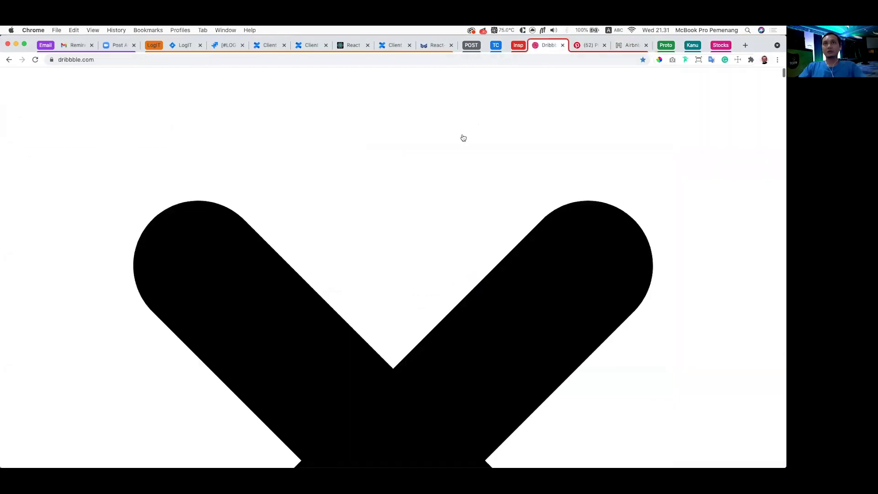
key("super+r")
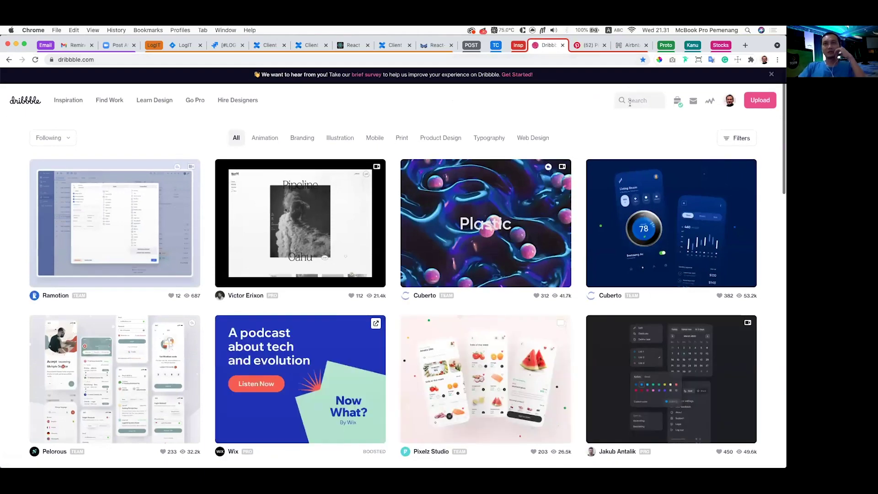
scroll(615, 154, "down", 3)
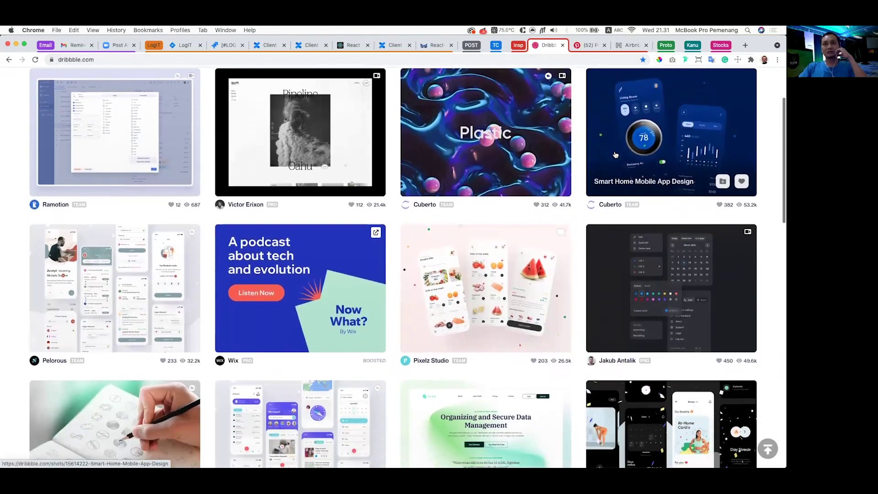
scroll(615, 154, "down", 4)
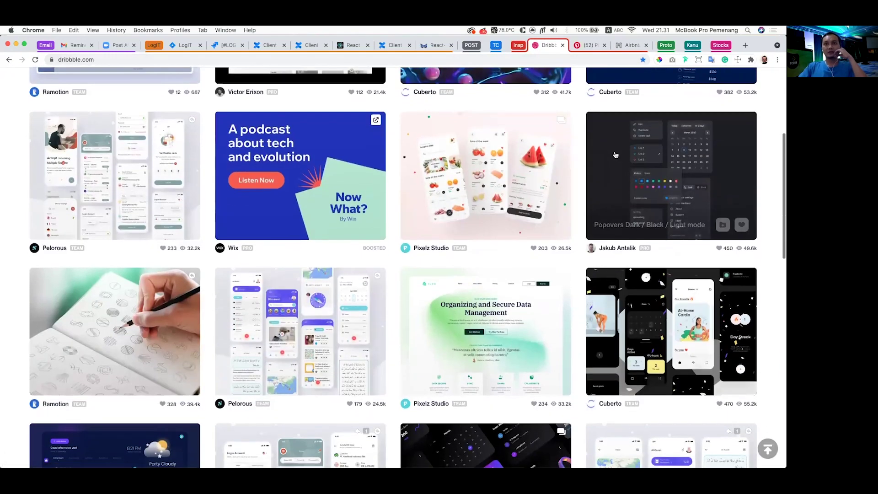
scroll(615, 154, "down", 5)
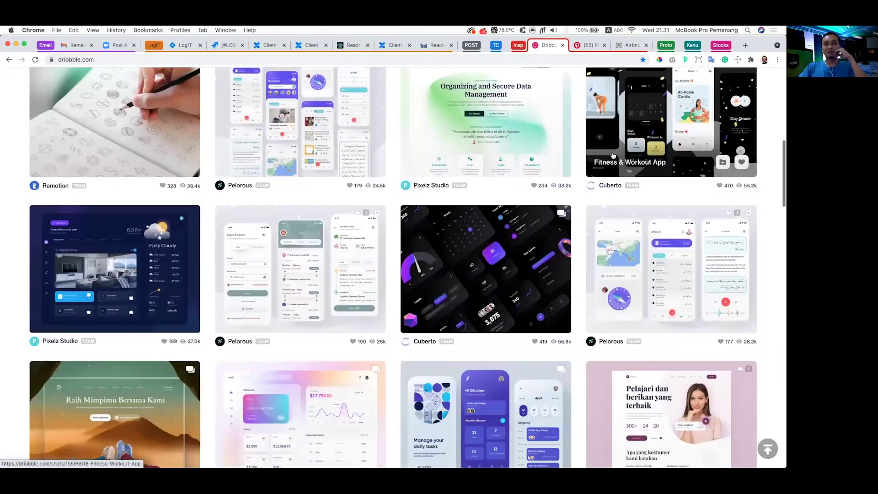
scroll(613, 155, "down", 2)
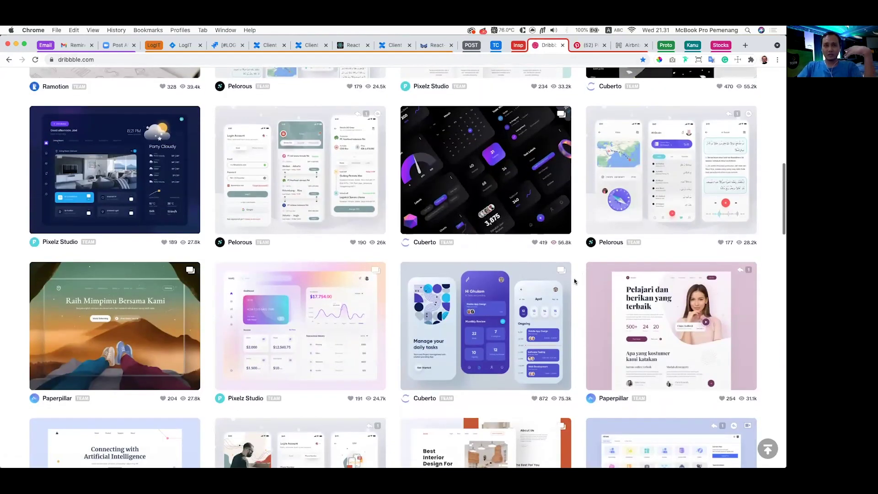
scroll(574, 281, "down", 1)
scroll(574, 281, "down", 1)
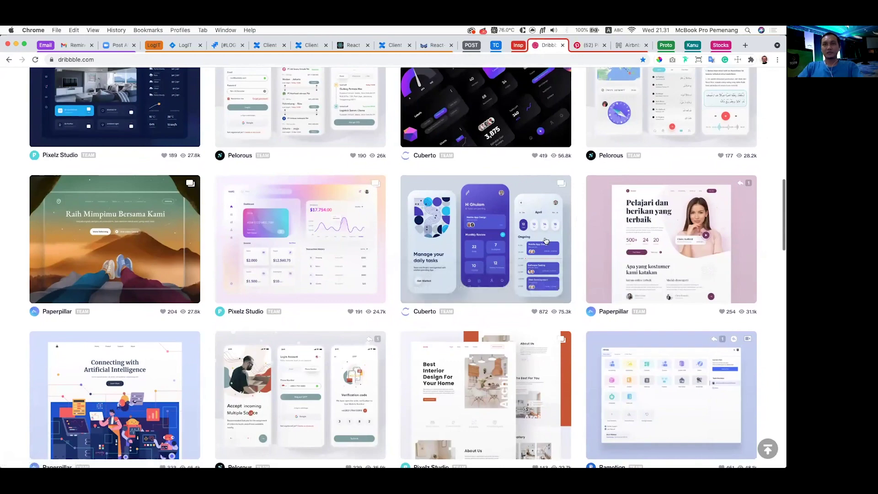
- Examine the Task Manager Mobile App Design and WallQ - Wallet Dashboard Exploration shots up close
scroll(547, 235, "up", 3)
scroll(547, 234, "up", 5)
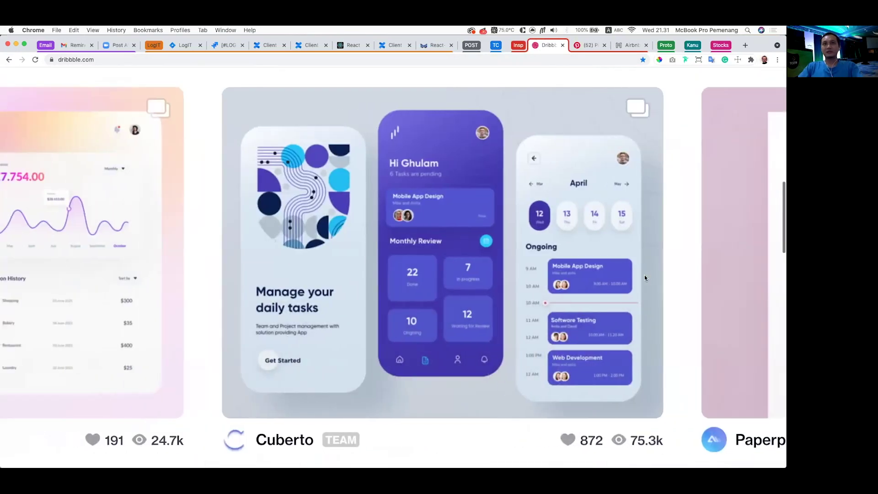
mouse_move(629, 273)
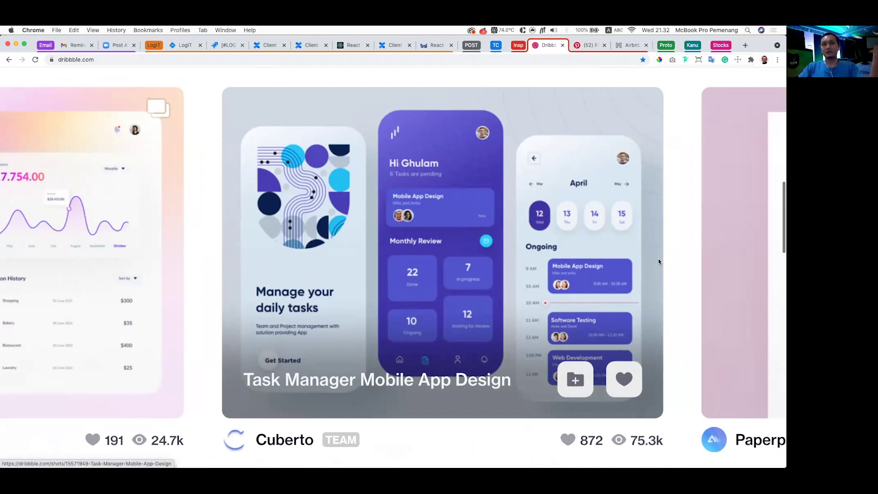
scroll(691, 267, "down", 5)
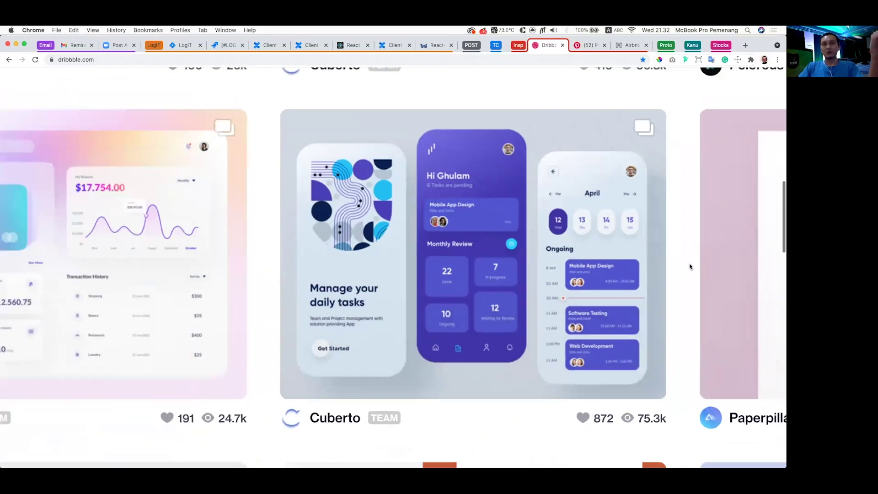
scroll(379, 257, "left", 3)
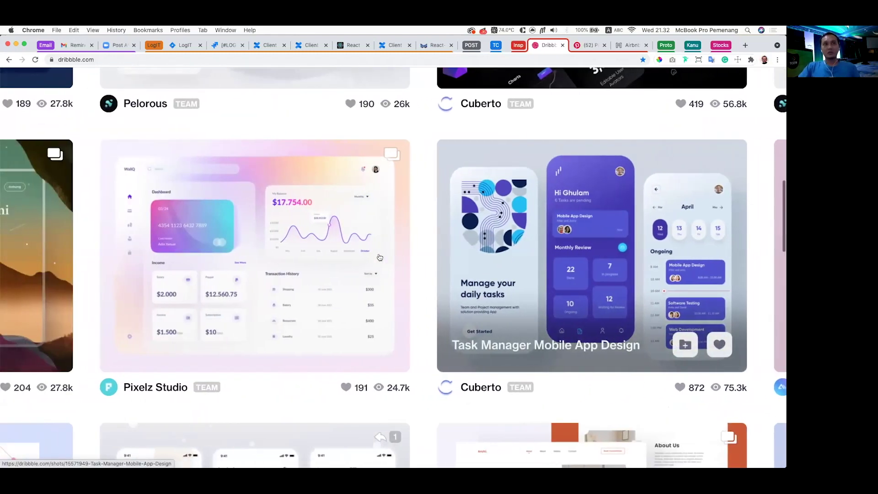
scroll(243, 304, "up", 2)
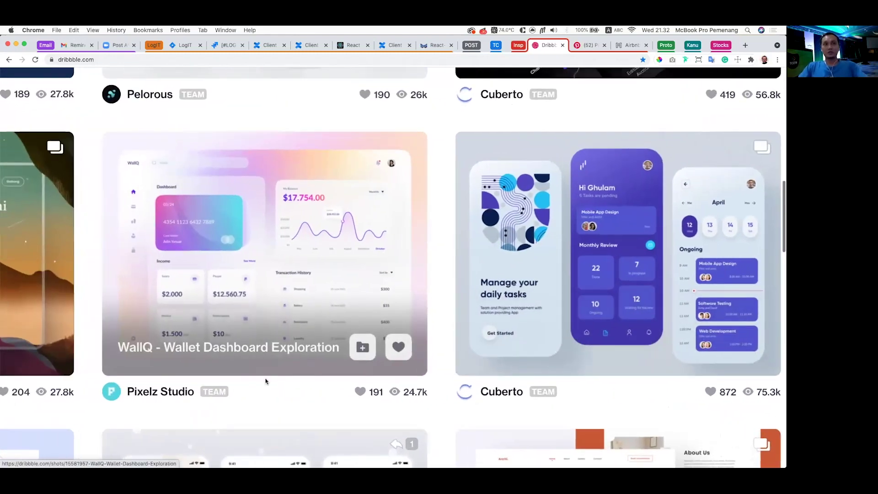
mouse_move(107, 199)
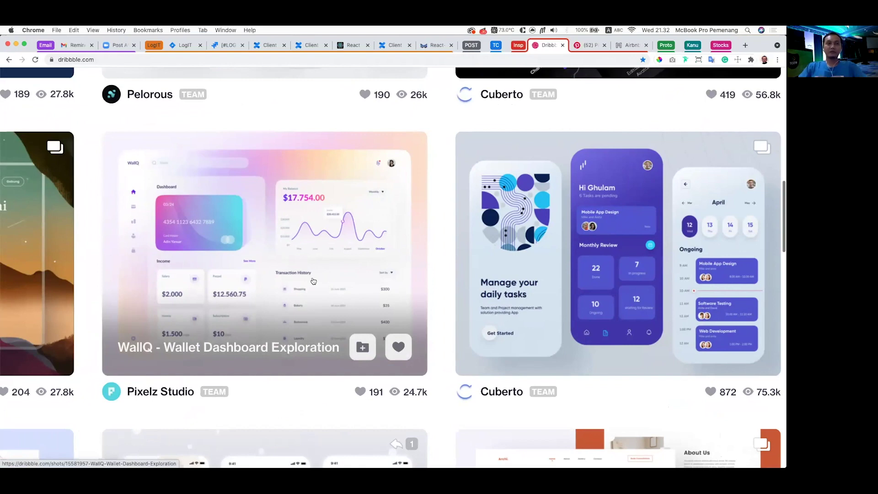
key("super+minus")
scroll(437, 278, "down", 1)
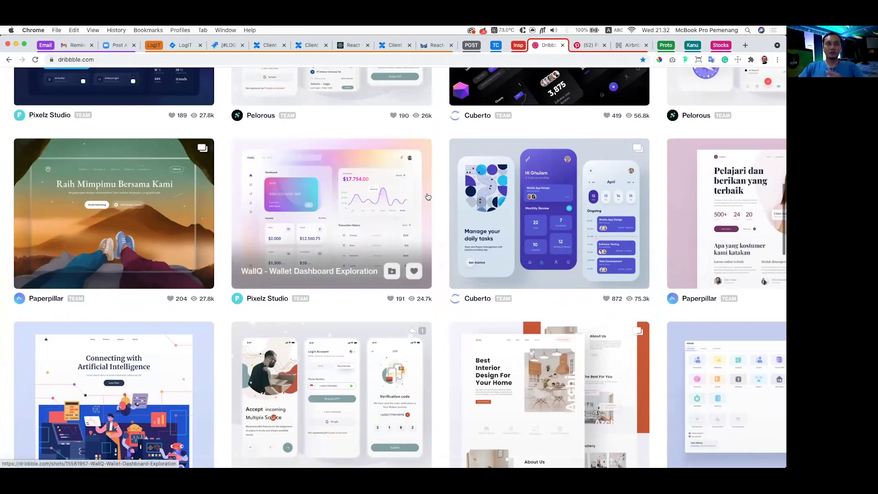
scroll(462, 201, "up", 1)
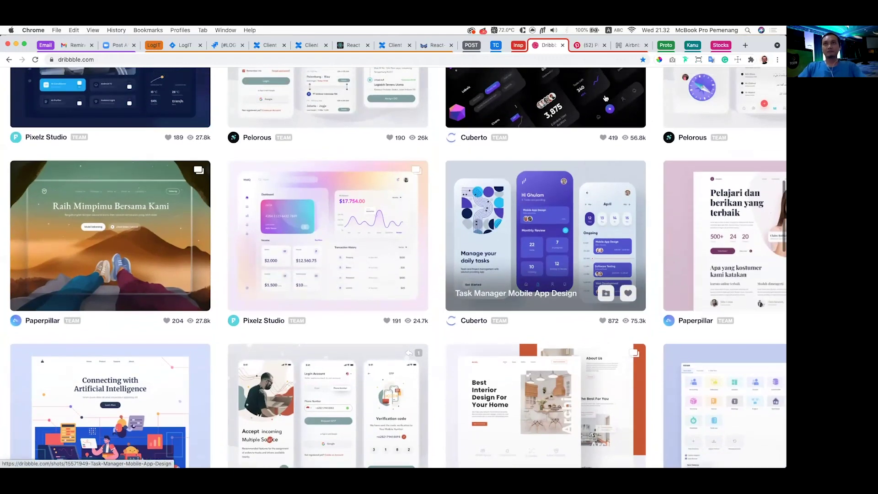
- Return to Figma, move the Airbnb screenshot closer to the iPhone frame at X 68 and scale it to 383 × 812
left_click(630, 45)
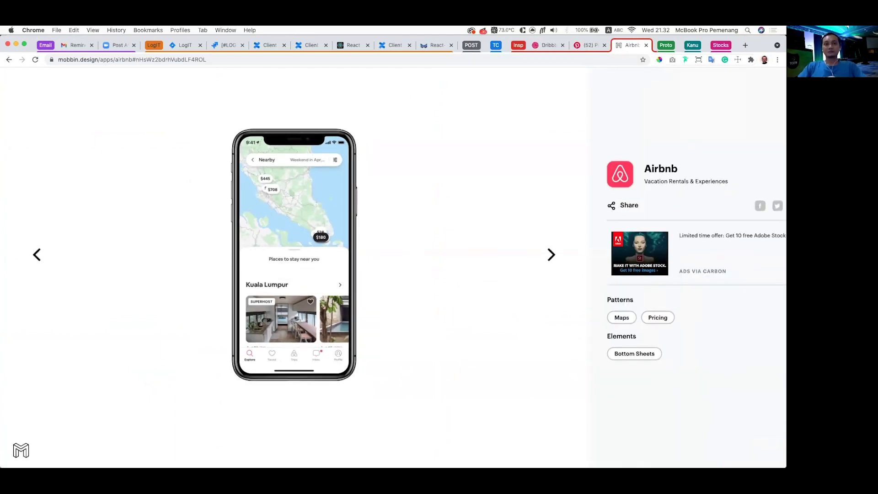
key("super+Tab")
scroll(383, 277, "up", 3)
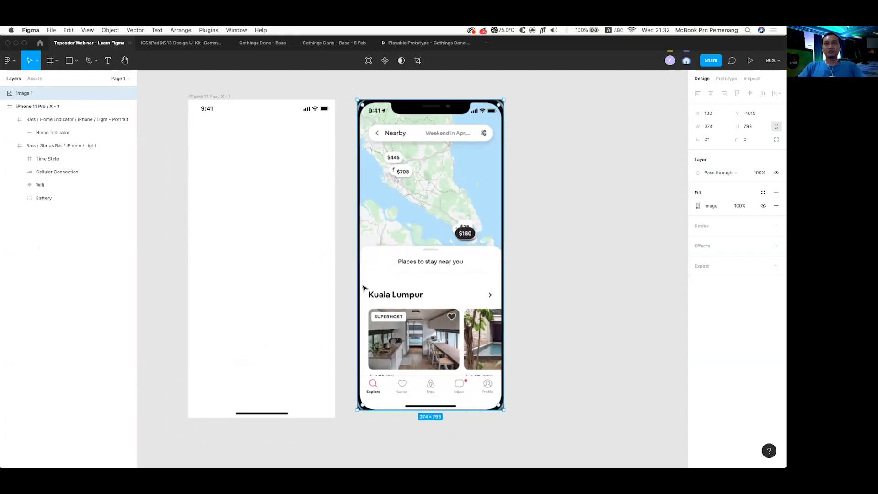
scroll(294, 287, "left", 2)
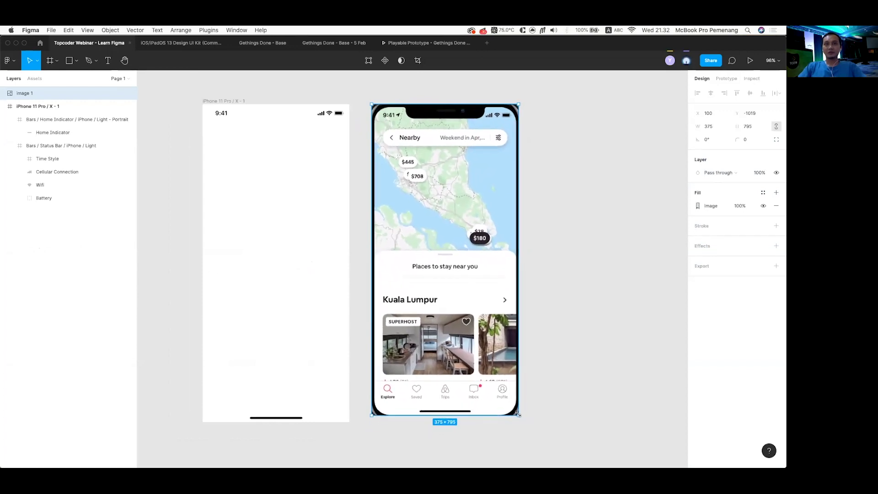
left_click_drag(452, 257, 440, 257)
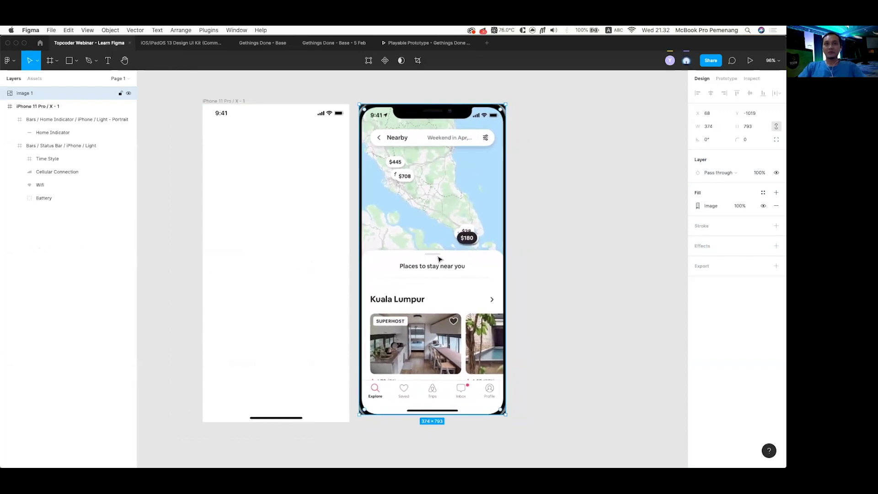
scroll(440, 257, "up", 5)
mouse_move(521, 371)
left_mouse_down()
mouse_move(531, 393)
mouse_move(529, 377)
left_mouse_up()
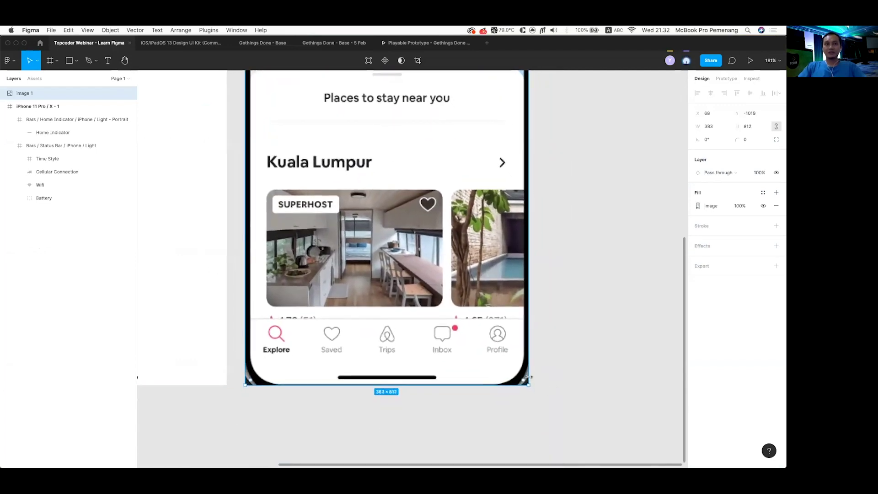
- Draw a grey rectangle about 110 × 91 over the screenshot's Explore tab and shift it along the tab bar towards Trips
scroll(398, 385, "up", 3)
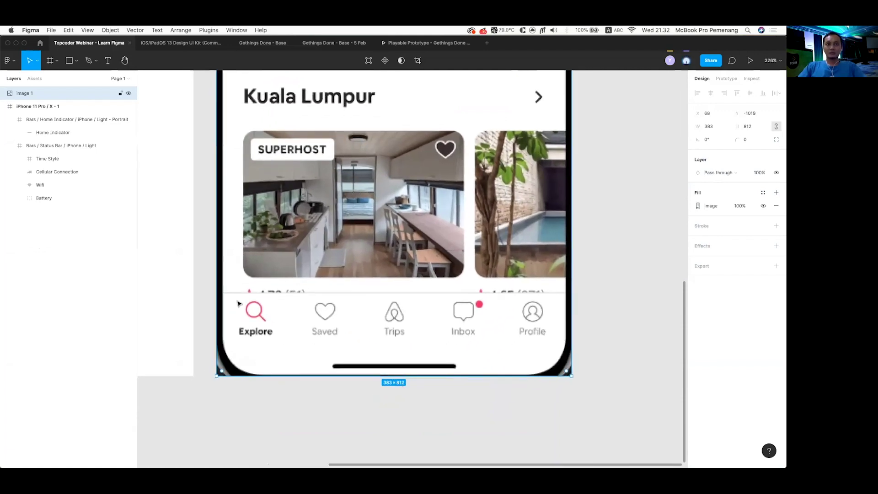
key("r")
mouse_move(225, 292)
left_mouse_down()
mouse_move(314, 344)
mouse_move(328, 376)
left_mouse_up()
left_click_drag(288, 345, 378, 347)
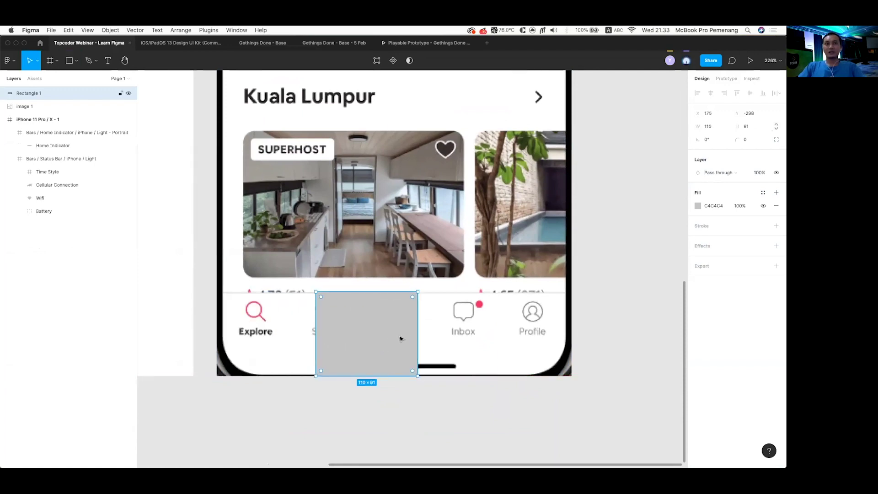
- Narrow the grey rectangle to 15 × 91 over the margin beside the Explore tab and set its opacity to 40%
left_click_drag(413, 334, 238, 328)
key("4")
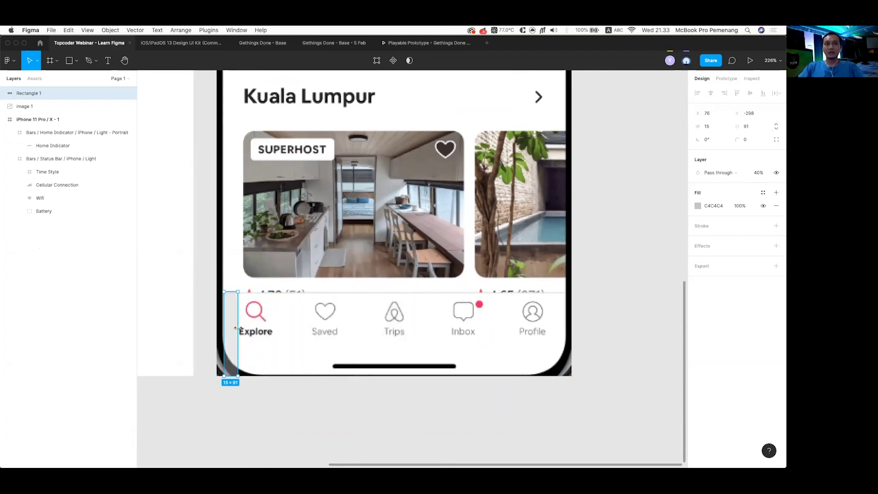
- Examine the margin marked by the rectangle and the spacing of the screenshot's tab bar at several zoom levels
scroll(234, 331, "up", 5)
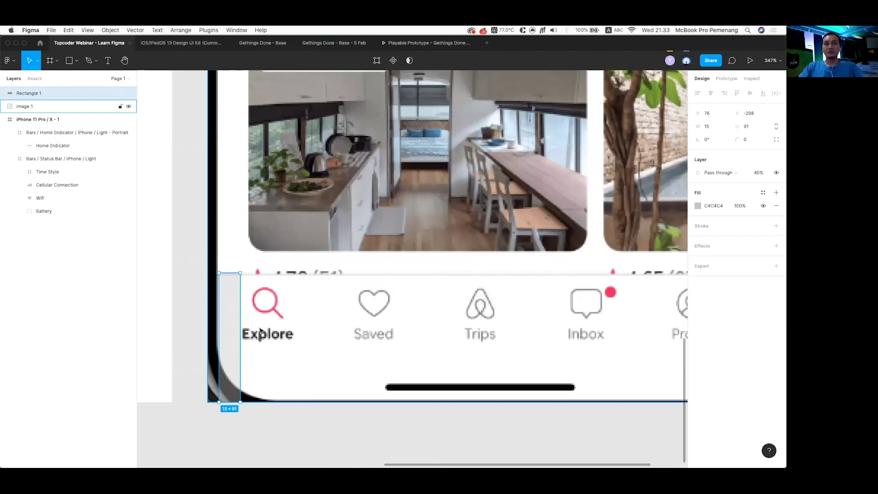
scroll(300, 332, "down", 4)
scroll(301, 322, "up", 5)
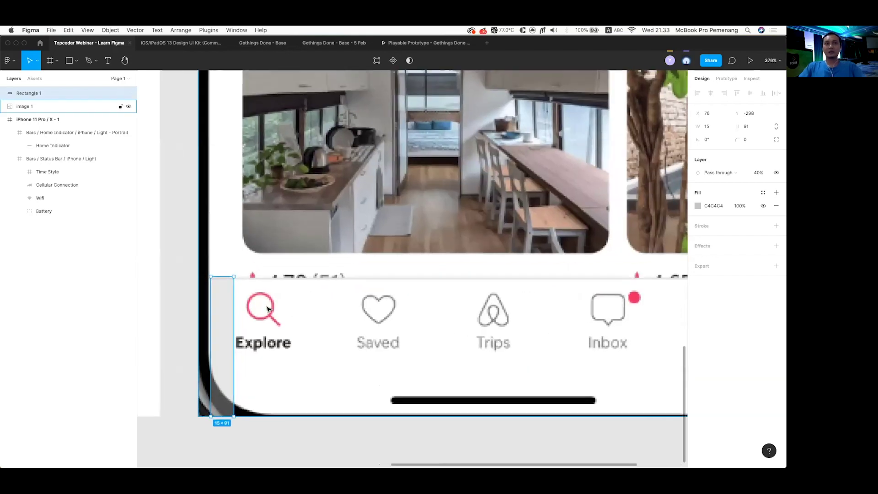
scroll(305, 269, "down", 4)
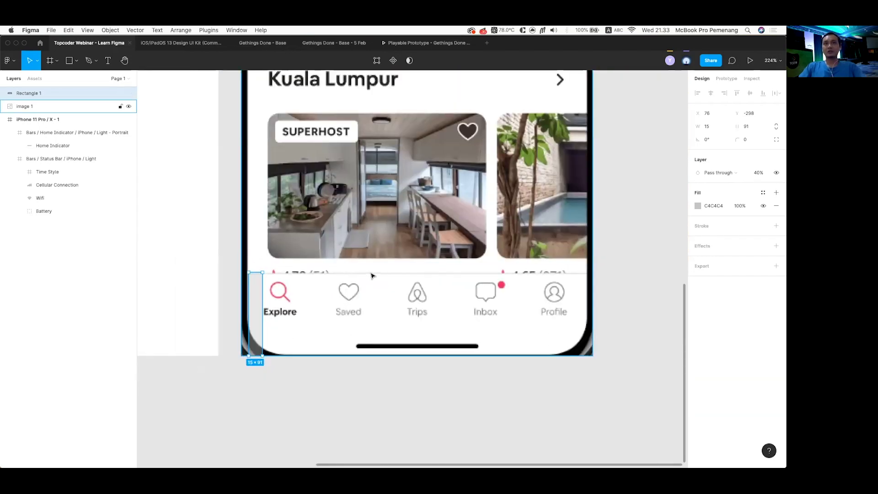
scroll(371, 275, "up", 3)
scroll(352, 293, "down", 4)
scroll(334, 304, "up", 3)
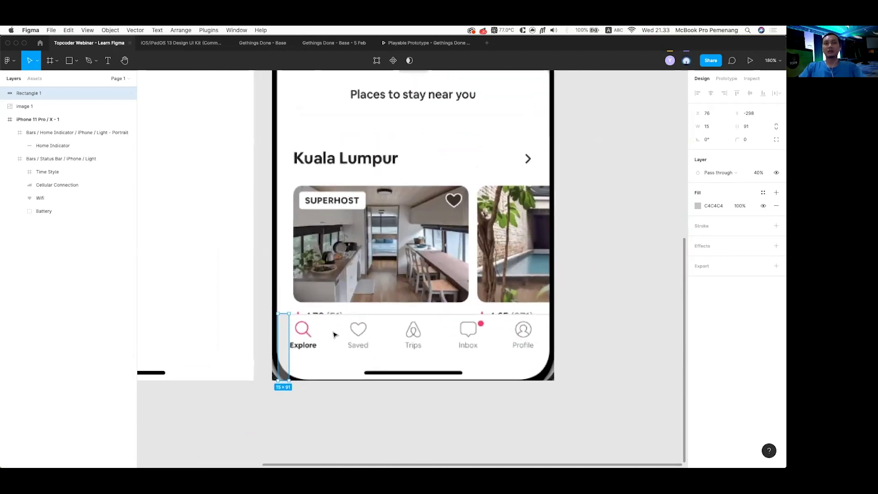
scroll(334, 334, "down", 6)
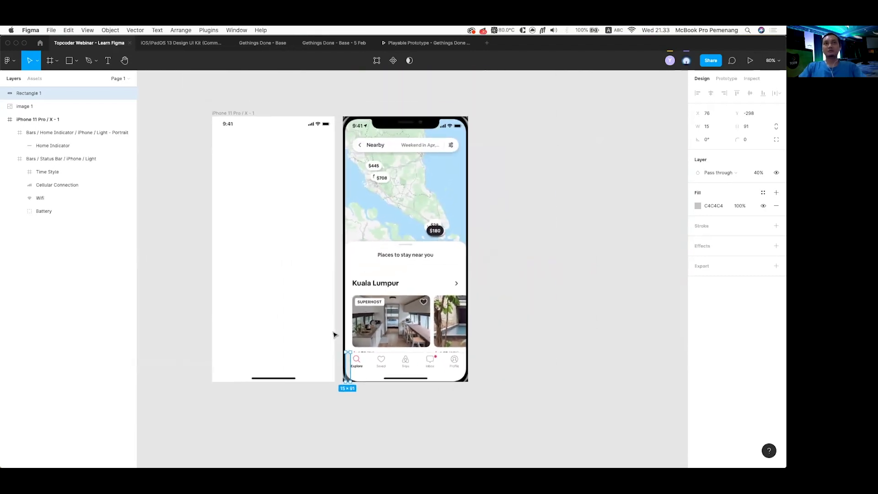
scroll(390, 320, "up", 3)
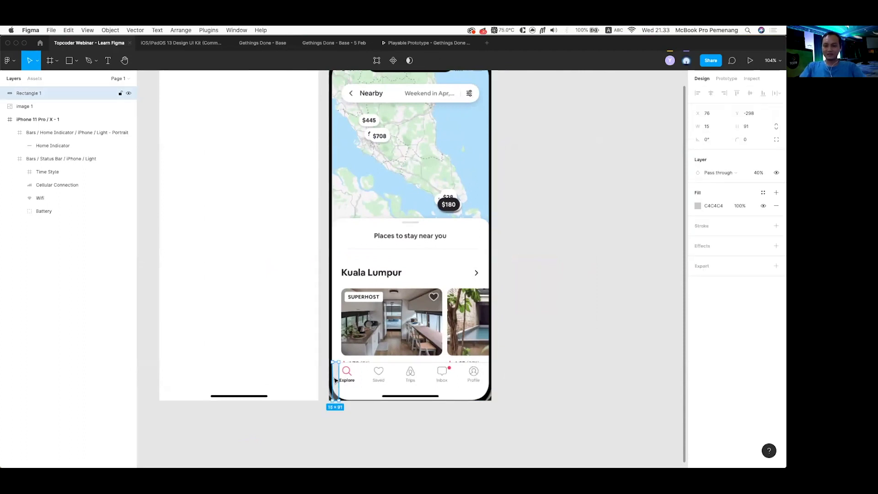
- Delete the grey rectangle beside the Explore tab and select the Airbnb screenshot
key("Delete")
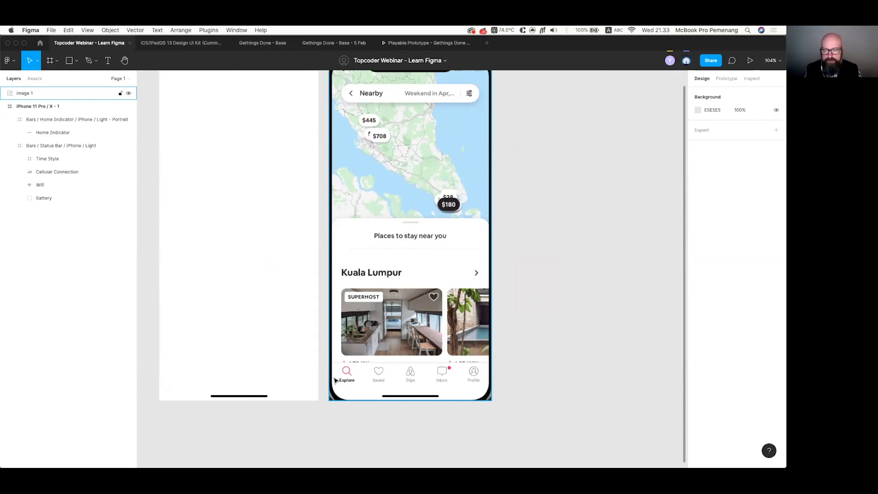
left_click(550, 323)
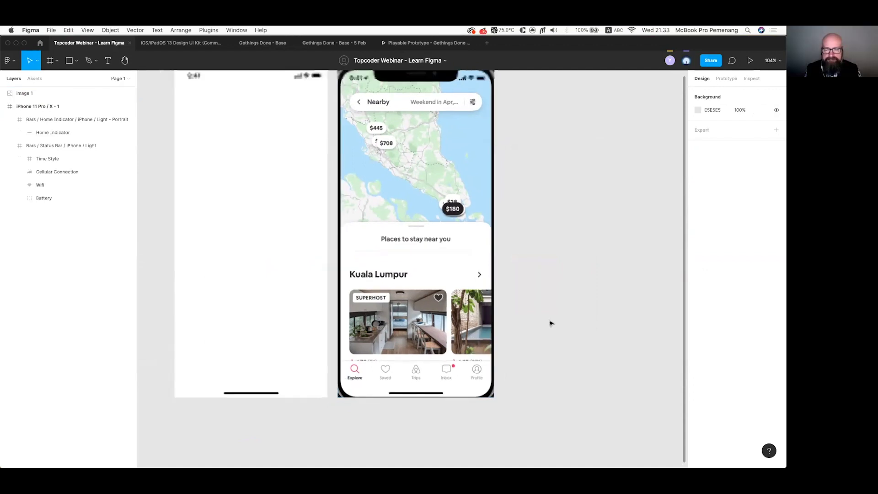
scroll(551, 323, "down", 3)
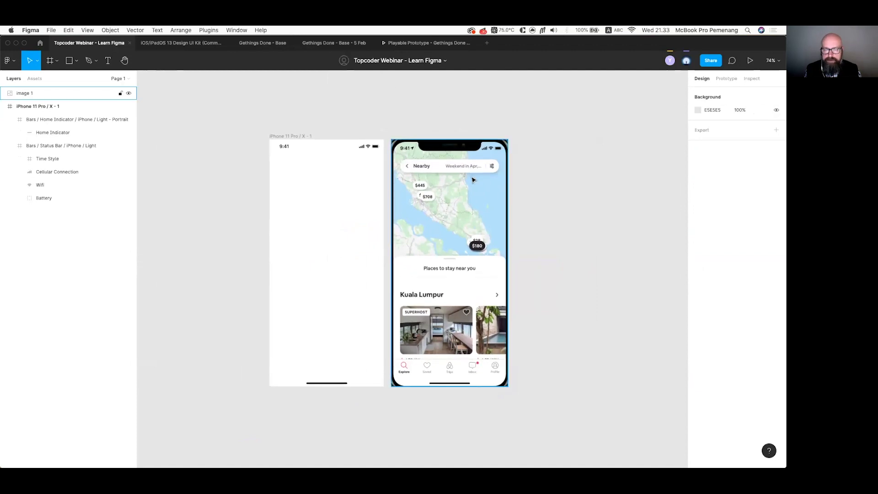
left_click(455, 194)
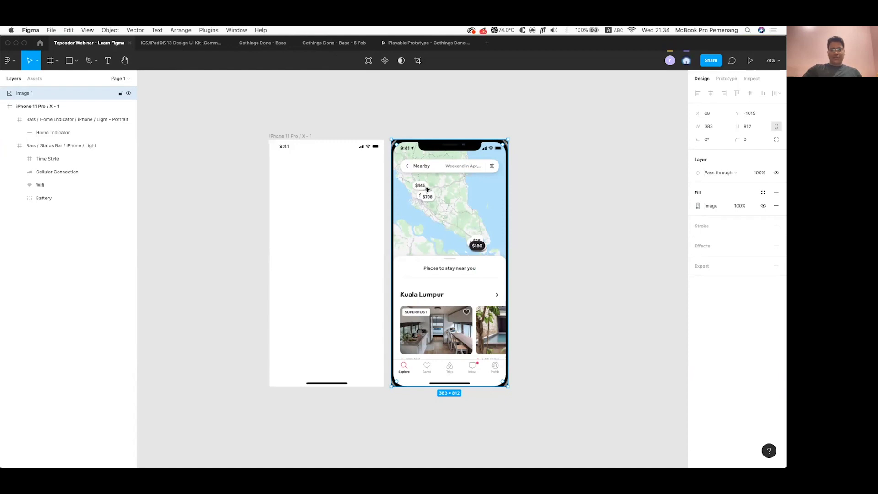
- Switch to the Gethings Done - Base - 5 Feb file and look over its light-theme mobile screens
left_click(322, 46)
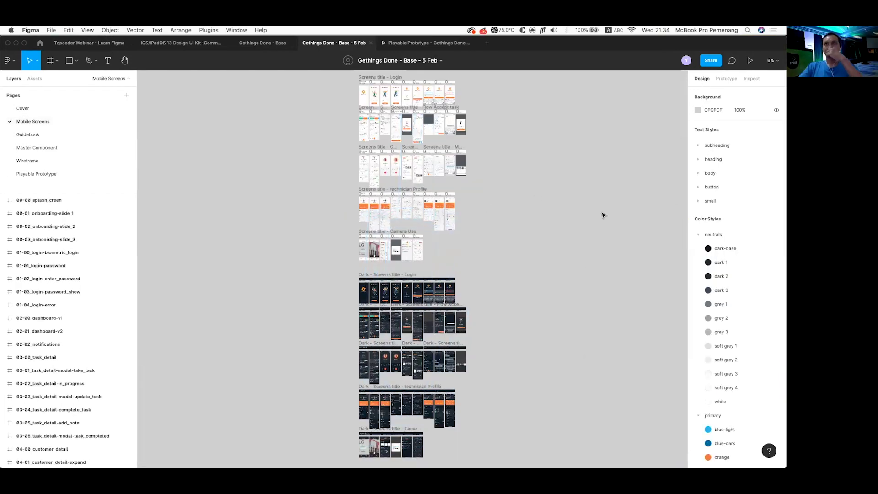
scroll(472, 139, "up", 5)
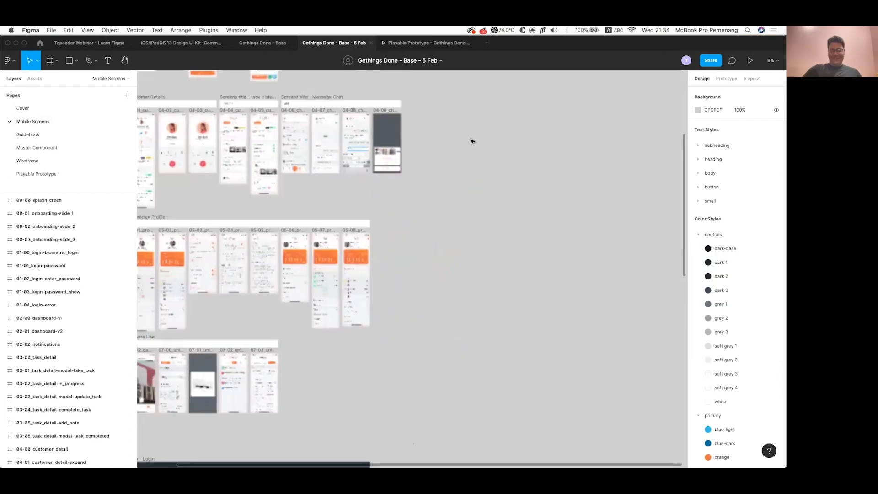
scroll(473, 140, "up", 5)
scroll(472, 141, "left", 3)
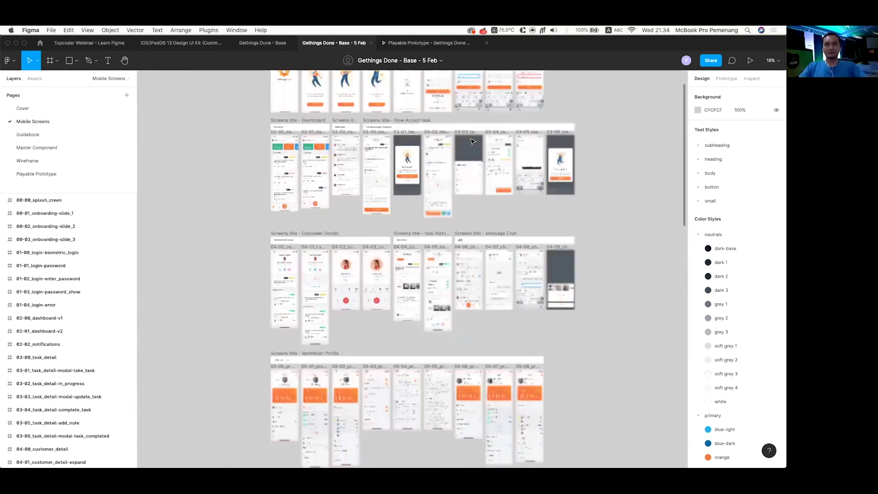
scroll(453, 128, "up", 2)
scroll(453, 128, "right", 1)
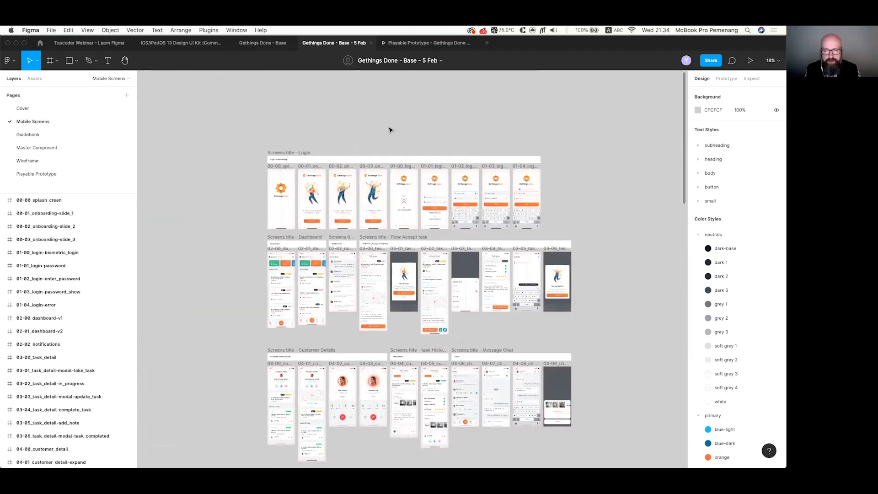
- Hide the layout grids on the Mobile Screens page and view the login, onboarding and dashboard screens
scroll(389, 129, "up", 3)
key("ctrl+g")
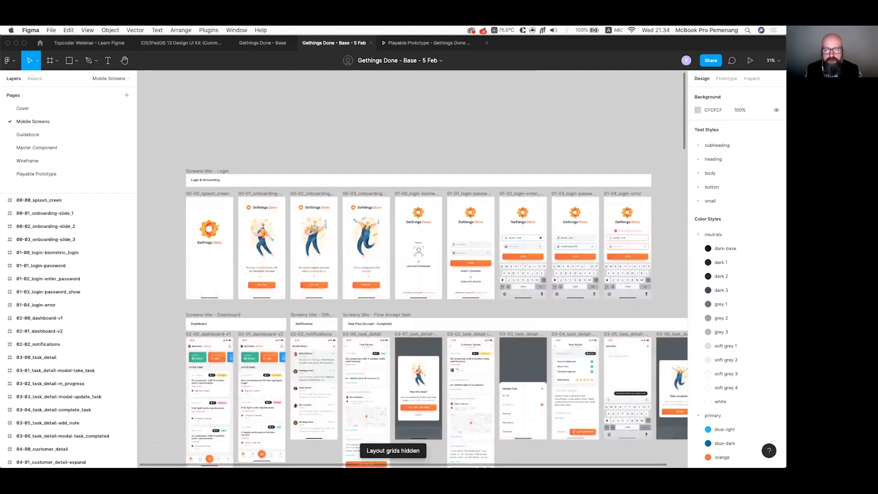
scroll(305, 214, "down", 1)
scroll(305, 214, "left", 1)
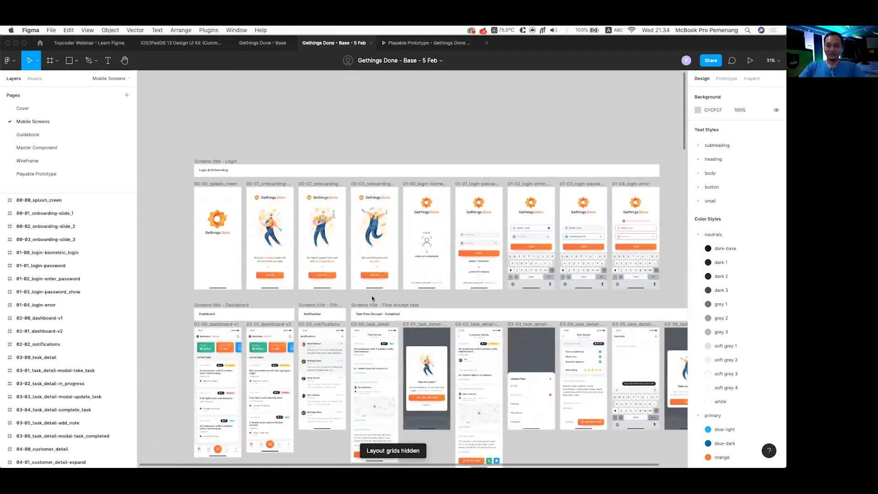
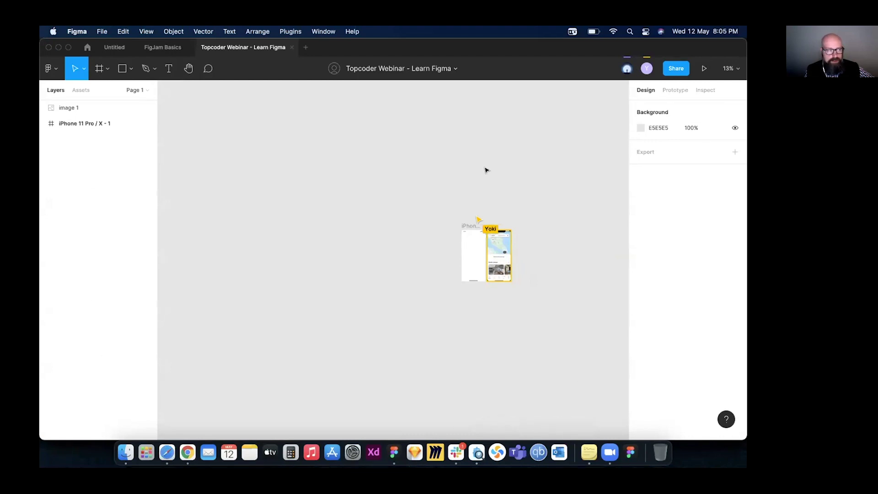
- Draw a grey rectangle about 467 × 165 on the empty canvas to the left of the iPhone frame
scroll(487, 170, "right", 2)
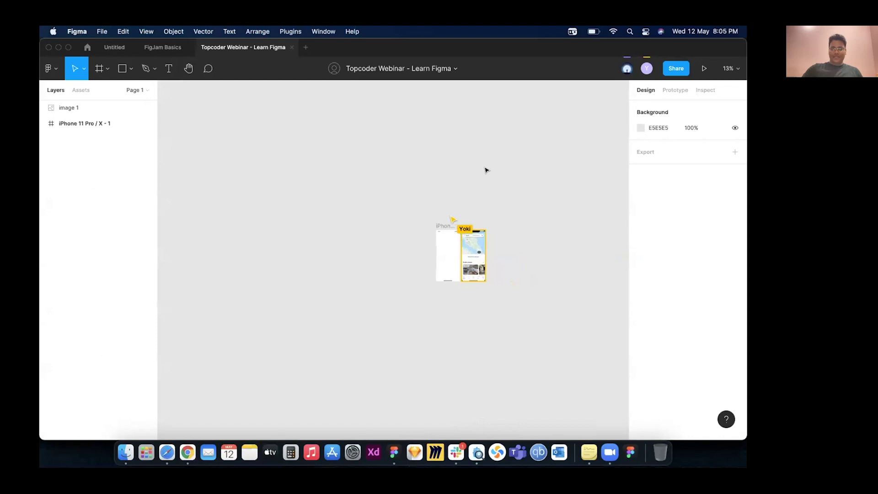
scroll(306, 222, "up", 3)
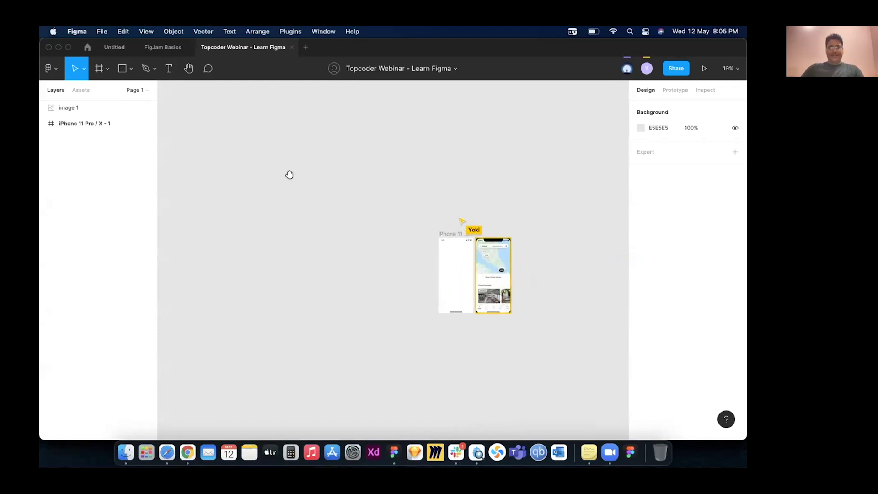
scroll(327, 164, "up", 5)
scroll(292, 169, "left", 5)
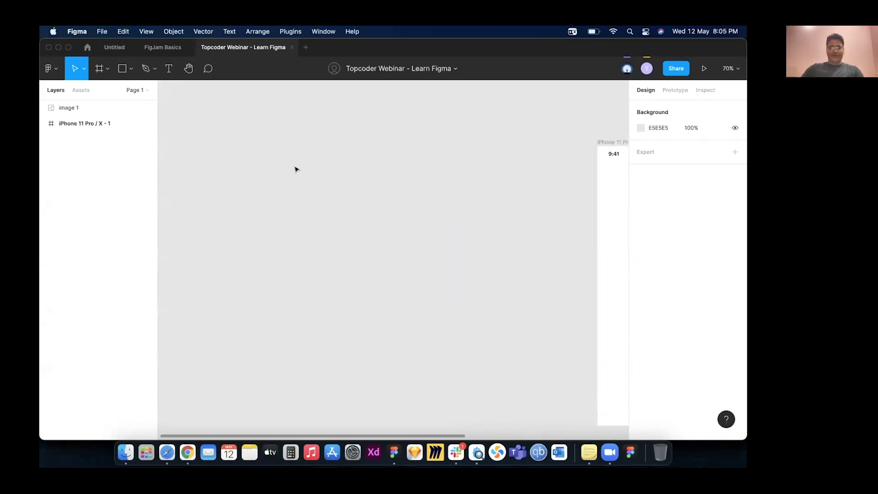
left_click(122, 68)
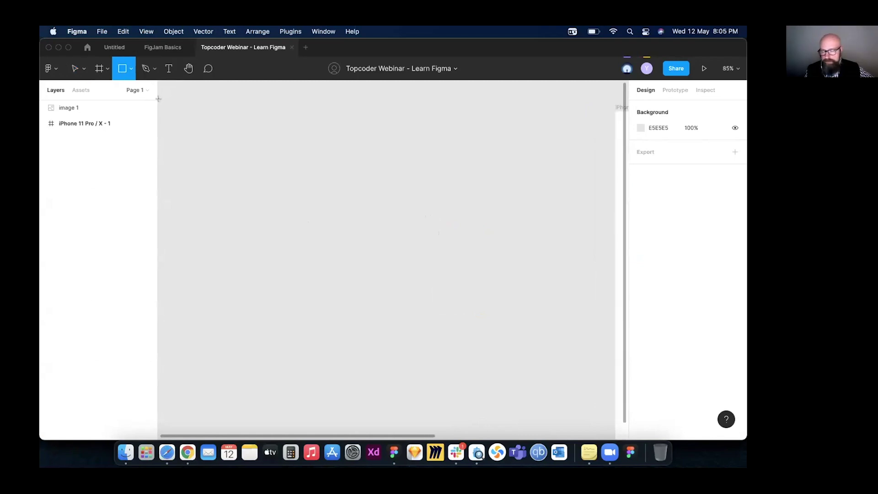
left_click_drag(244, 147, 441, 216)
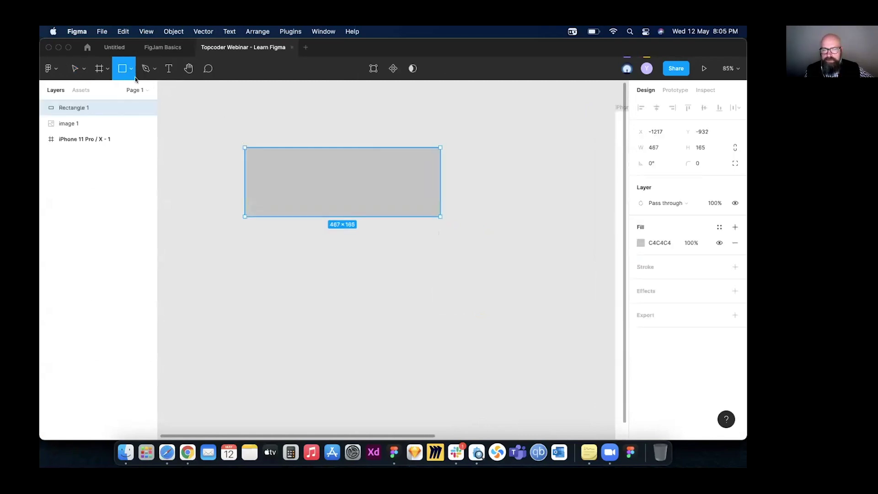
left_click(169, 68)
left_click(312, 171)
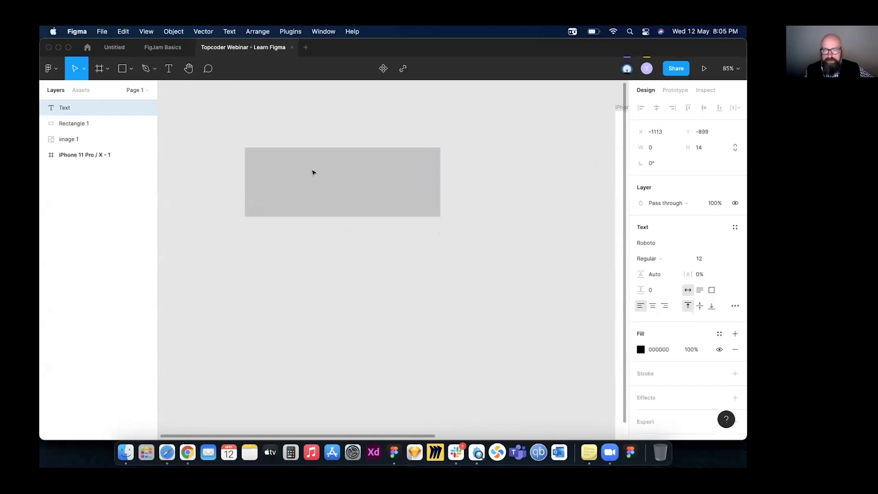
key("Escape")
- Shrink the grey rectangle to about 163 × 55, keeping its upper-left corner in place
left_click(434, 201)
key("shift+2")
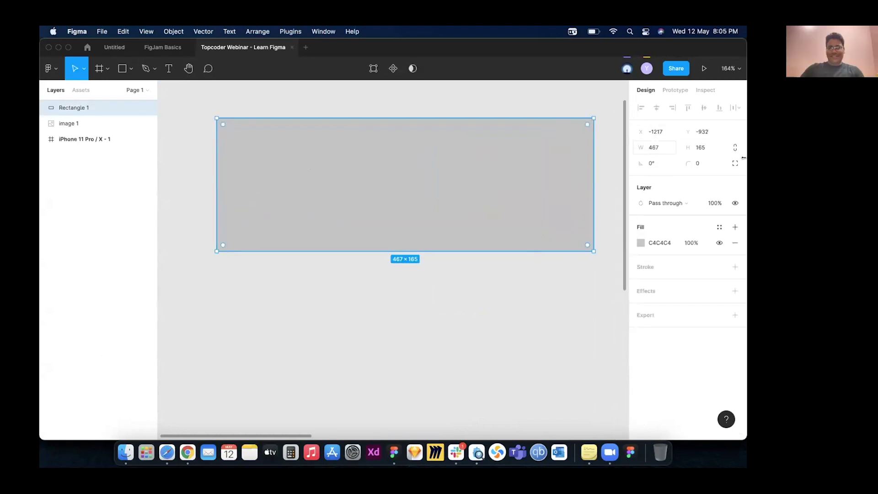
left_click(657, 152)
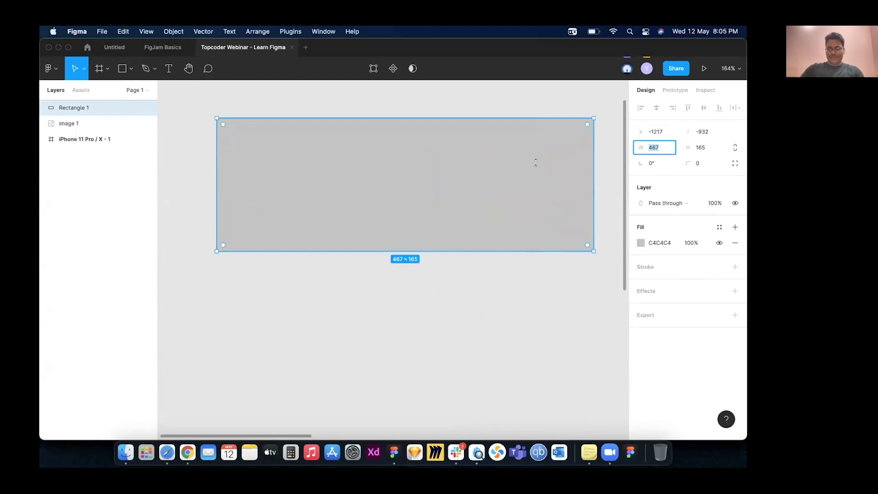
left_click_drag(536, 251, 536, 163)
left_click_drag(592, 133, 347, 138)
key("shift+2")
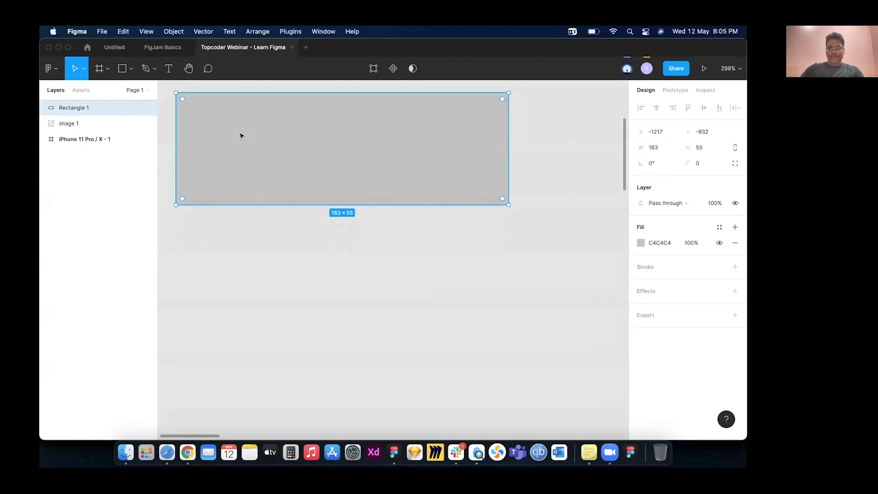
- Add the text "Primary Button" inside the grey rectangle and move it towards the rectangle's upper-left area
scroll(261, 87, "up", 5)
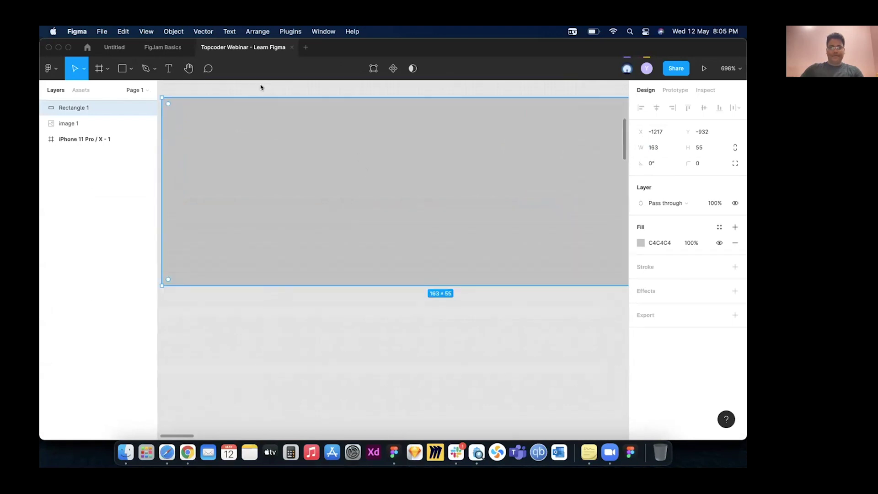
scroll(322, 215, "down", 2)
key("t")
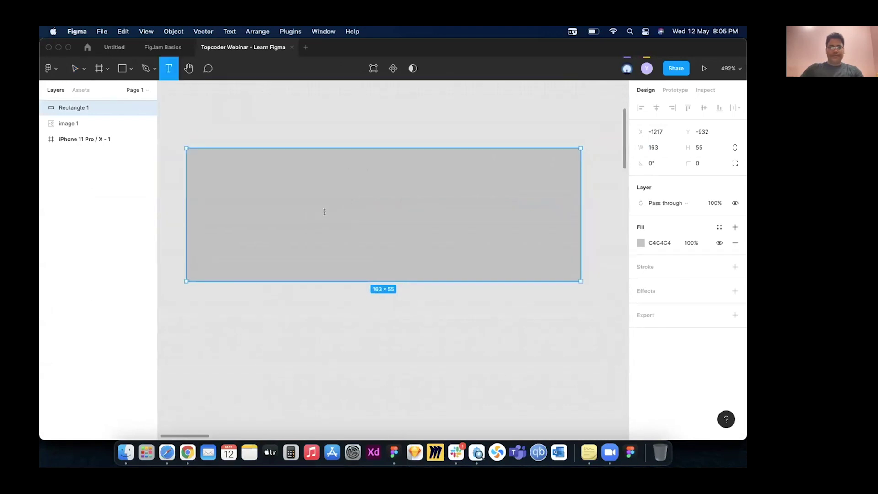
left_click(324, 212)
type("Primar")
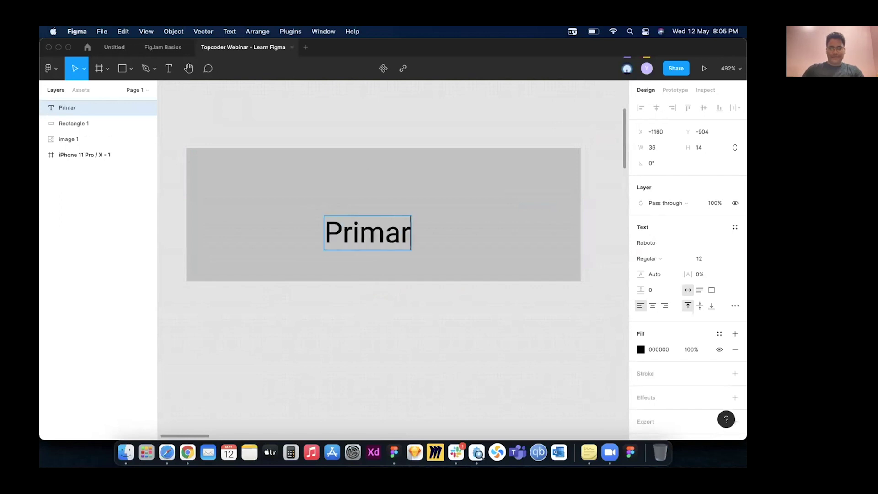
type("y Button")
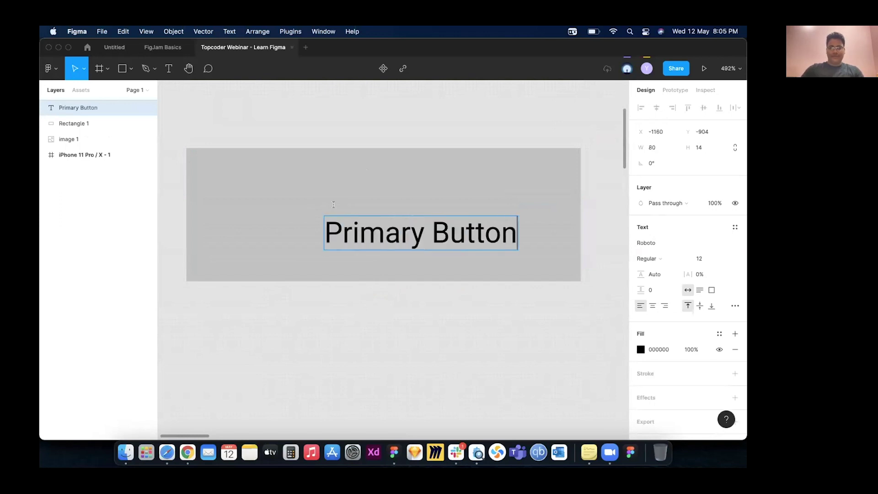
key("Escape")
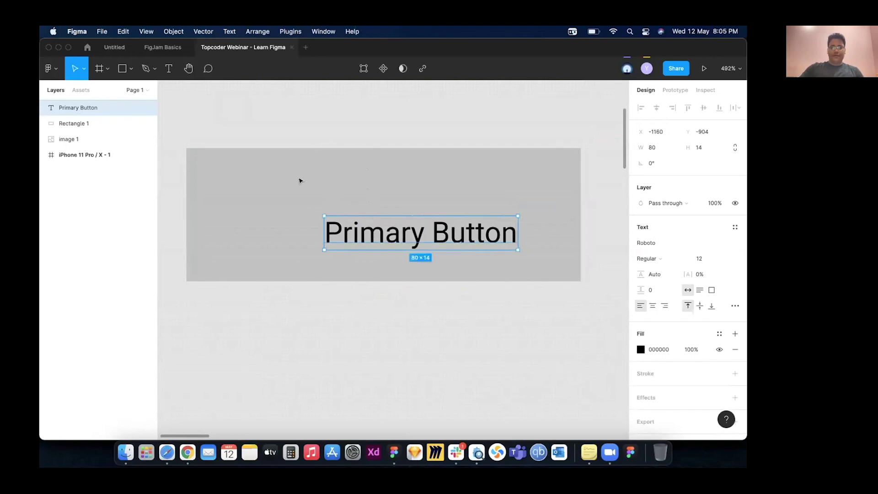
key("Escape")
- Reduce the rectangle to about 103 × 36 and centre it around the Primary Button text
left_click(551, 185)
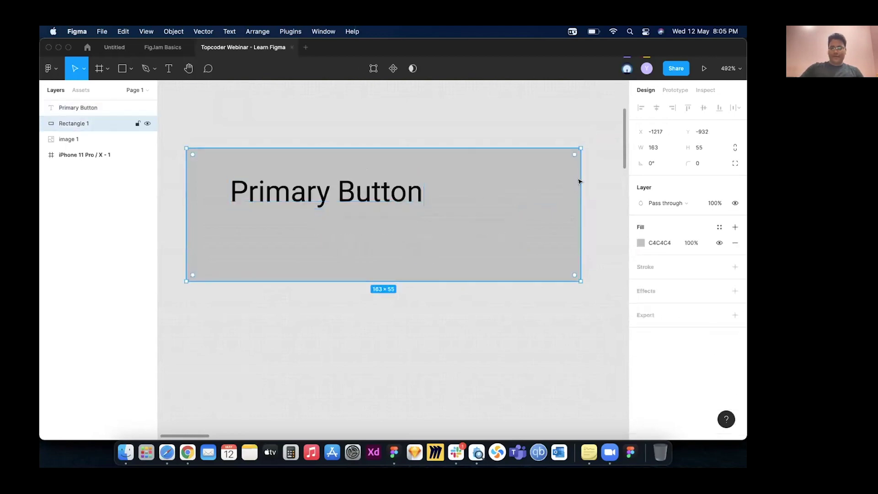
left_click_drag(559, 179, 435, 179)
mouse_move(377, 196)
left_mouse_down()
mouse_move(409, 197)
mouse_move(392, 193)
left_mouse_up()
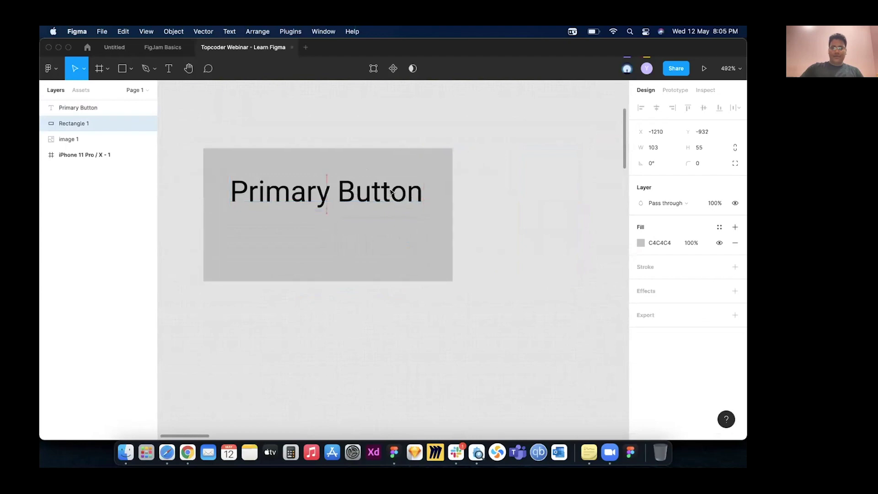
left_click(352, 236)
left_click_drag(332, 234, 333, 232)
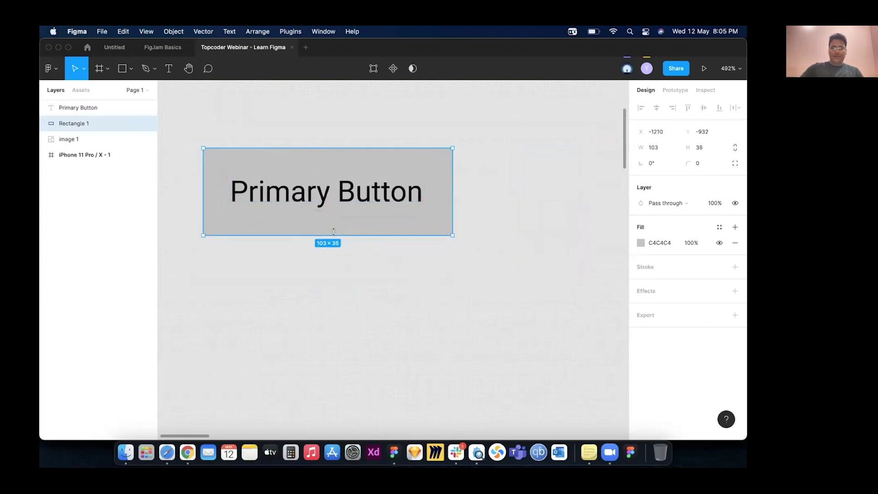
- Fill the rectangle with black (000000) and the Primary Button text with white (FFFFFF)
left_click(640, 243)
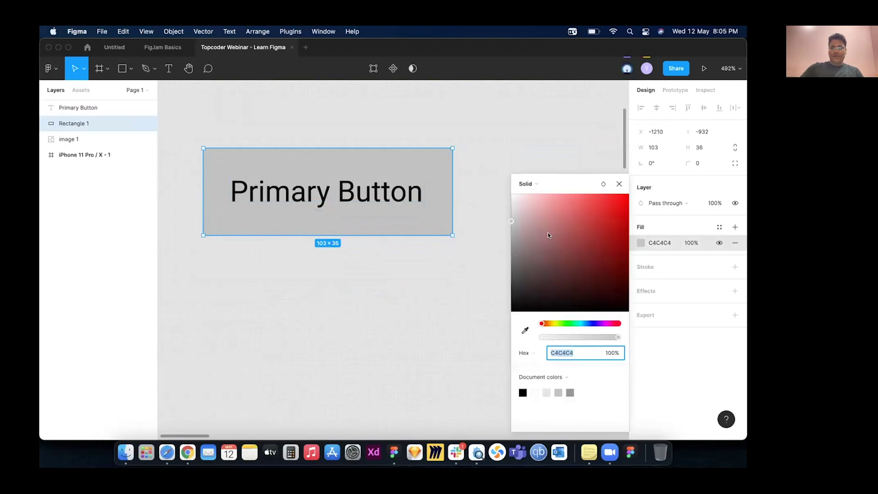
mouse_move(524, 301)
left_mouse_down()
mouse_move(453, 362)
mouse_move(384, 277)
mouse_move(430, 212)
mouse_move(631, 350)
left_mouse_up()
key("Escape")
key("Tab")
left_click(641, 350)
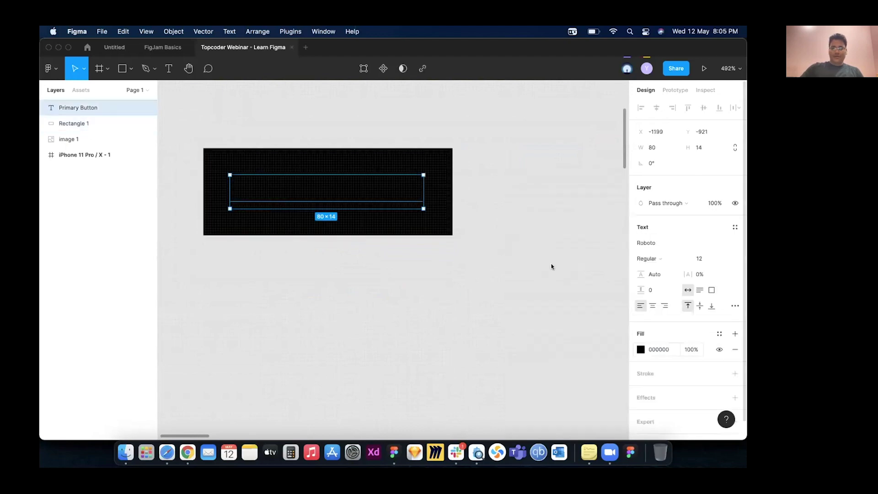
type("FFFFFF")
key("Return")
- Widen the black rectangle to 105, keeping it centred on the text, and group it with the Primary Button text
left_click(350, 120)
left_click_drag(307, 119, 452, 233)
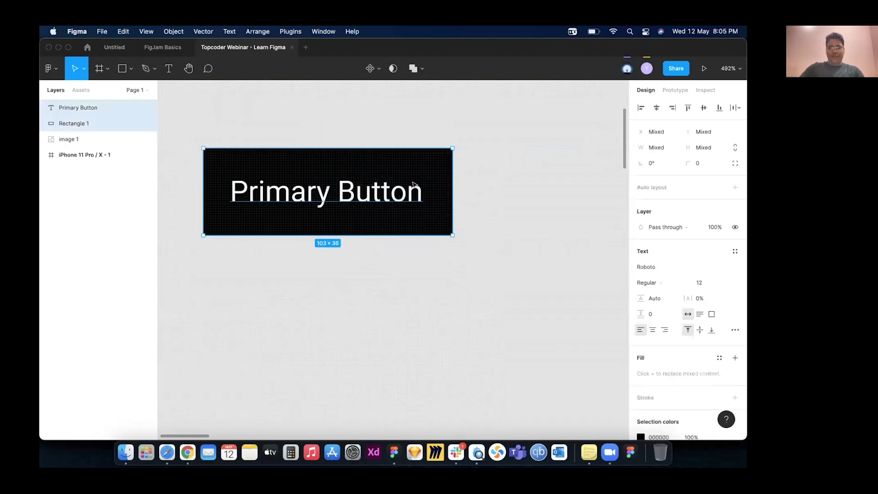
left_click(485, 192)
scroll(474, 187, "down", 3)
scroll(473, 185, "up", 3)
left_click(472, 182)
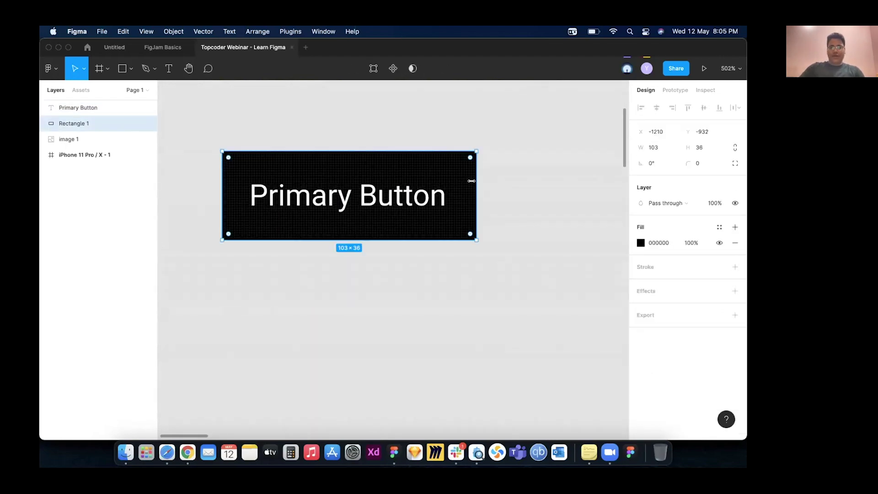
left_click_drag(503, 176, 392, 236)
key("super+g")
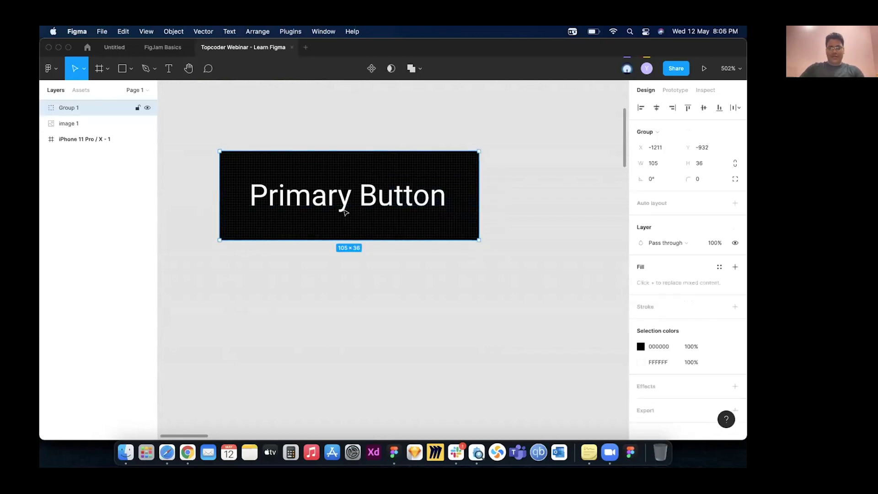
- Duplicate the button group beside the original and move the copy slightly further away from it
scroll(366, 219, "down", 3)
left_click(479, 201)
left_click_drag(356, 207, 526, 201)
scroll(473, 221, "right", 1)
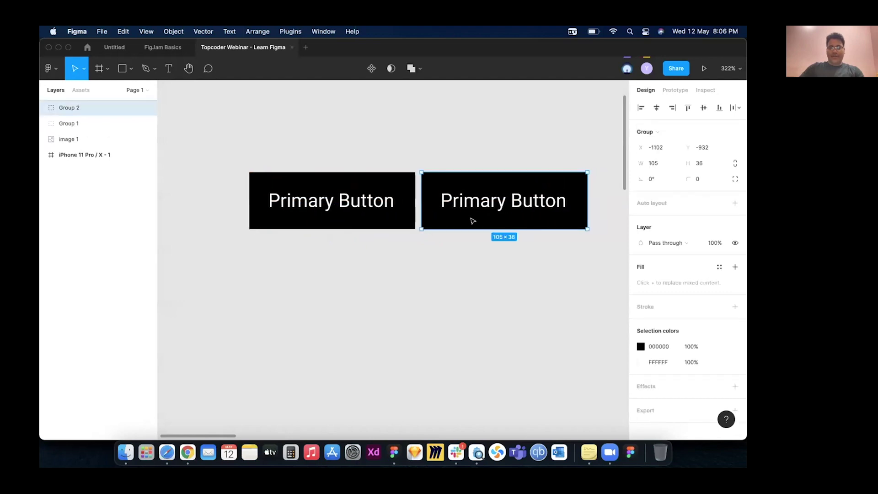
left_click_drag(471, 213, 486, 203)
double_click(493, 205)
left_click(488, 251)
- Delete the duplicated button group, keeping the original one
left_click(324, 192)
scroll(323, 191, "up", 3)
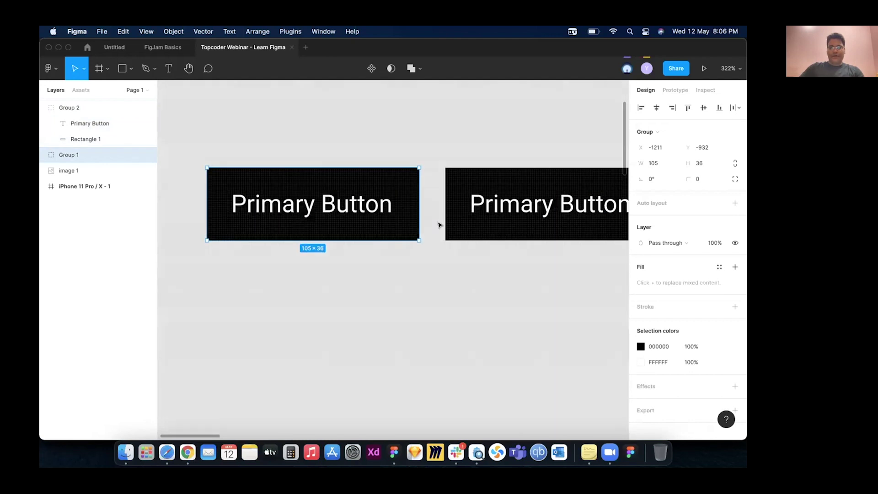
scroll(438, 225, "up", 1)
left_click_drag(516, 262, 539, 211)
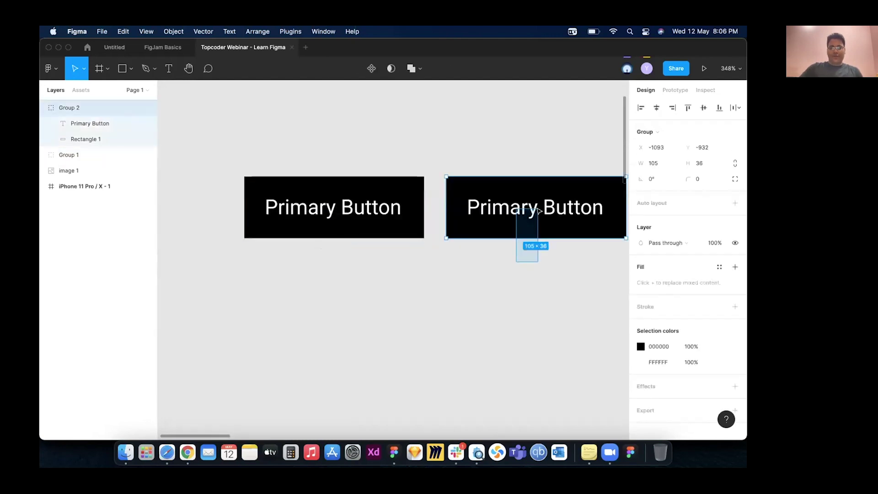
key("Delete")
- Add auto layout to the group made of the black rectangle and Primary Button text
left_click_drag(499, 187, 322, 250)
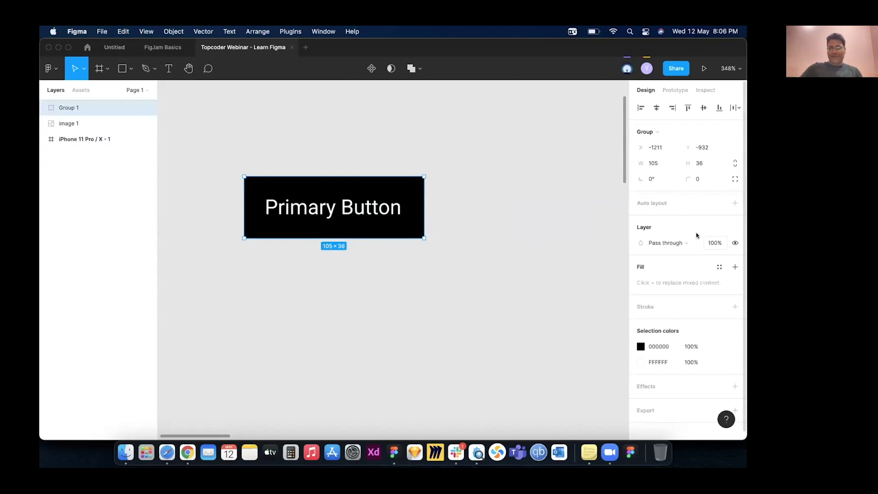
left_click(733, 203)
left_click(460, 209)
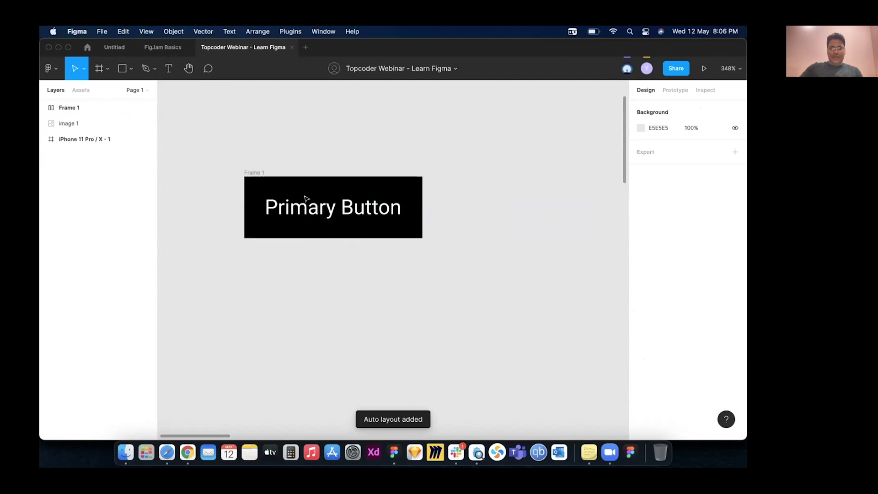
- Set the top and bottom auto layout padding of the Primary Button frame to 10
left_click(249, 171)
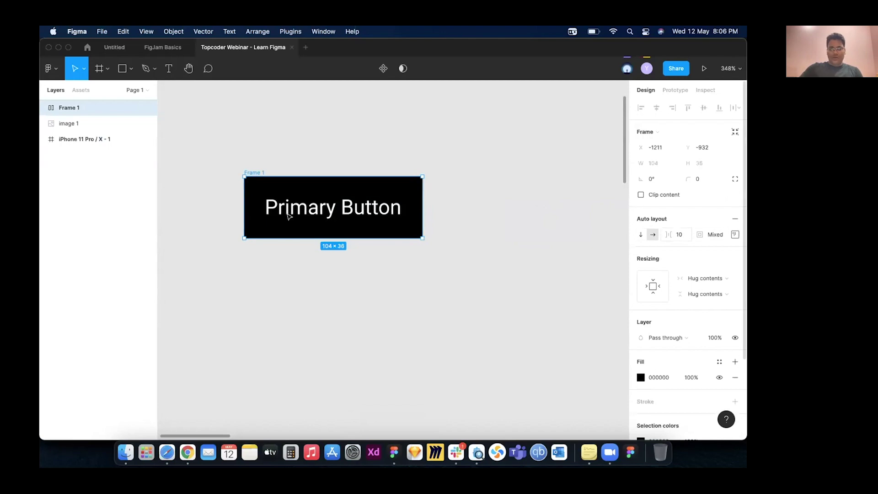
scroll(297, 212, "up", 3)
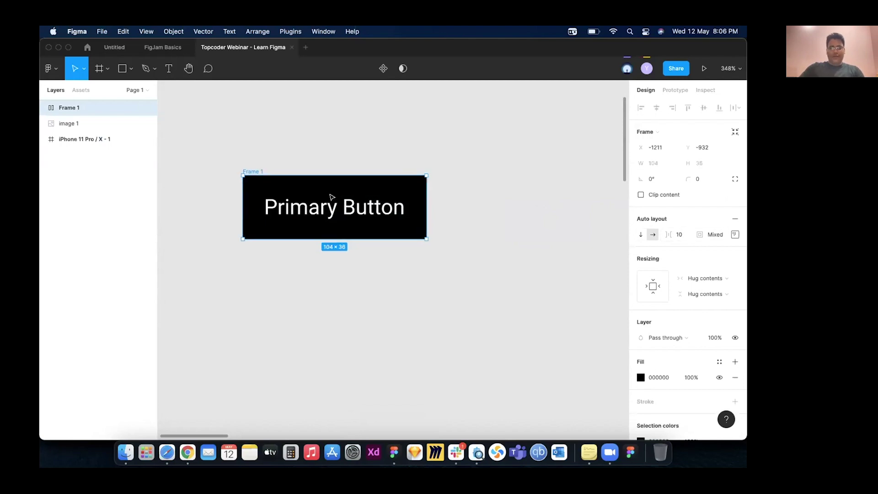
scroll(306, 206, "up", 4)
left_click(294, 204)
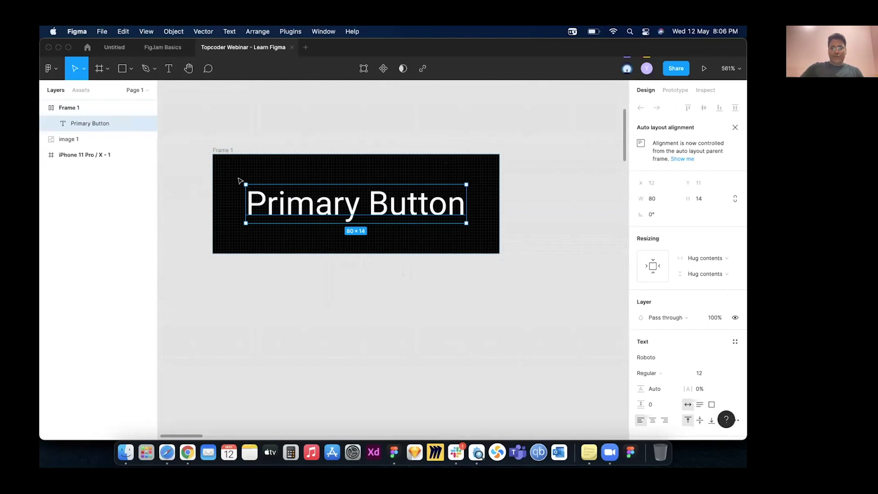
left_click(554, 283)
left_click(223, 151)
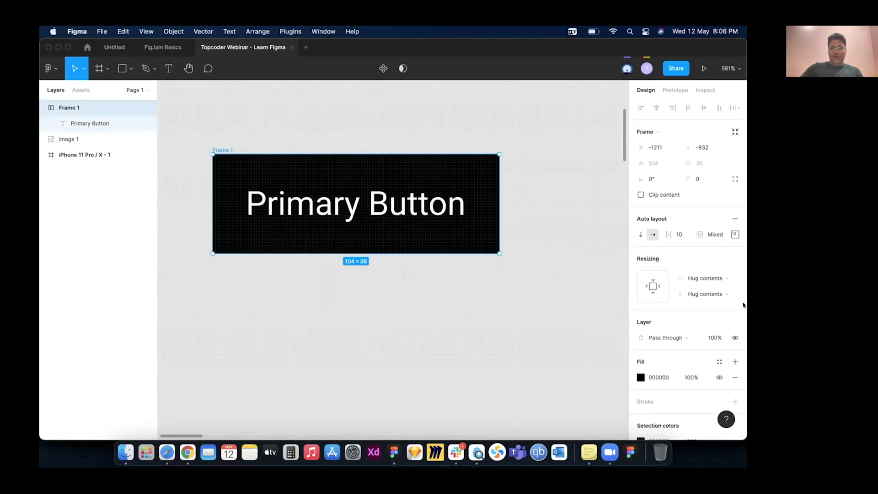
left_click(735, 235)
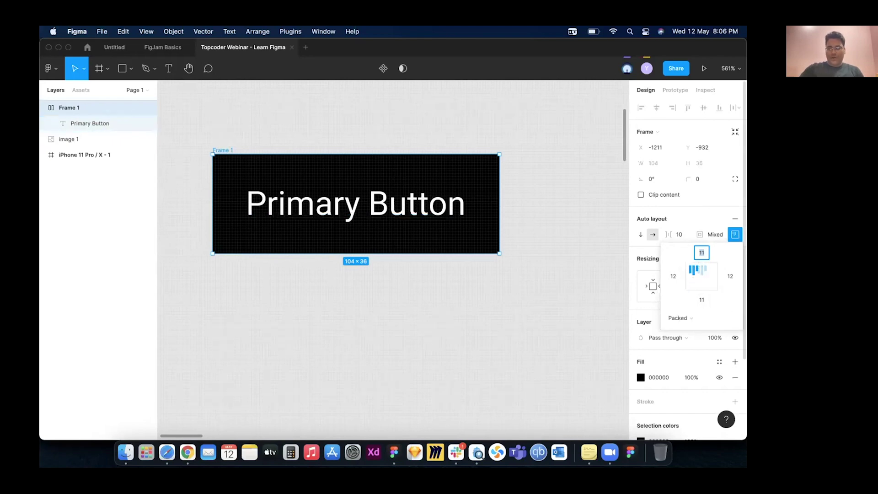
left_click(700, 299)
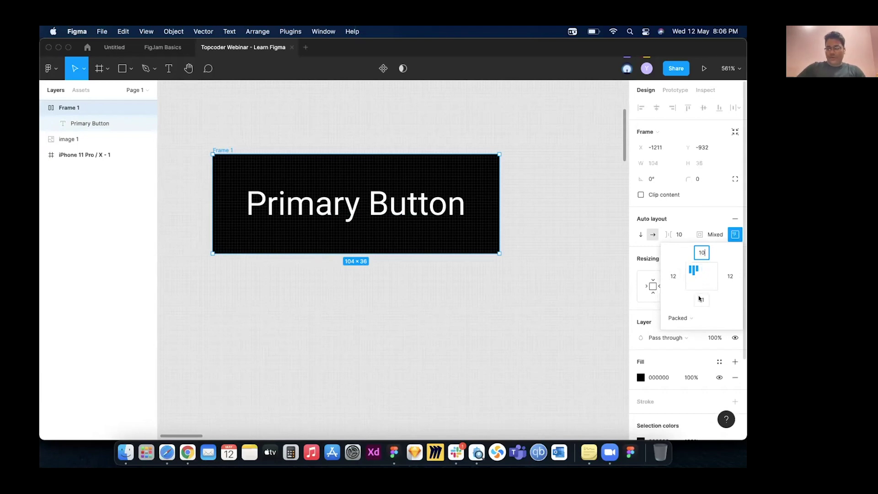
key("Return")
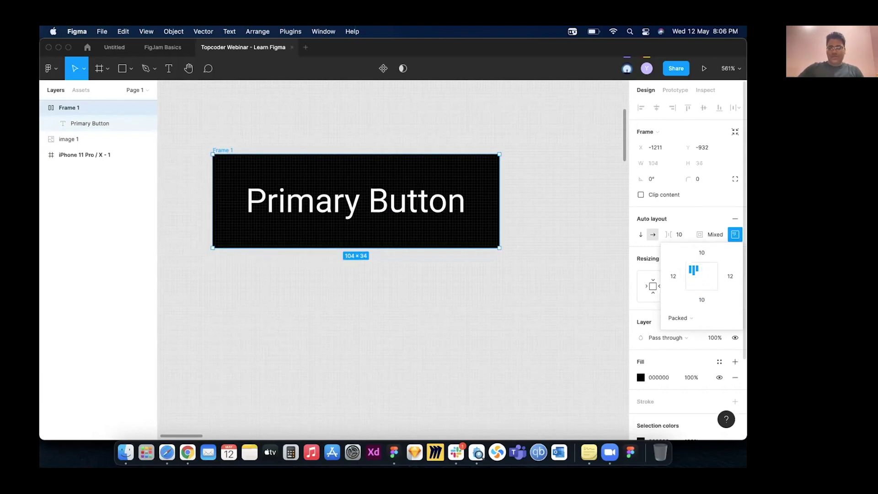
key("Escape")
- Replace the button text with "fsdfgdfg" to try out how the auto layout frame resizes
left_click(398, 202)
double_click(399, 203)
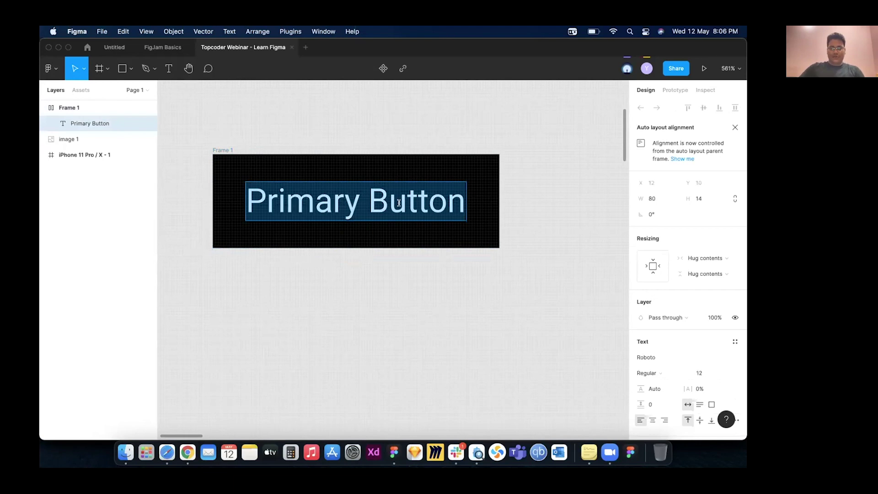
type("fsdfgdfg")
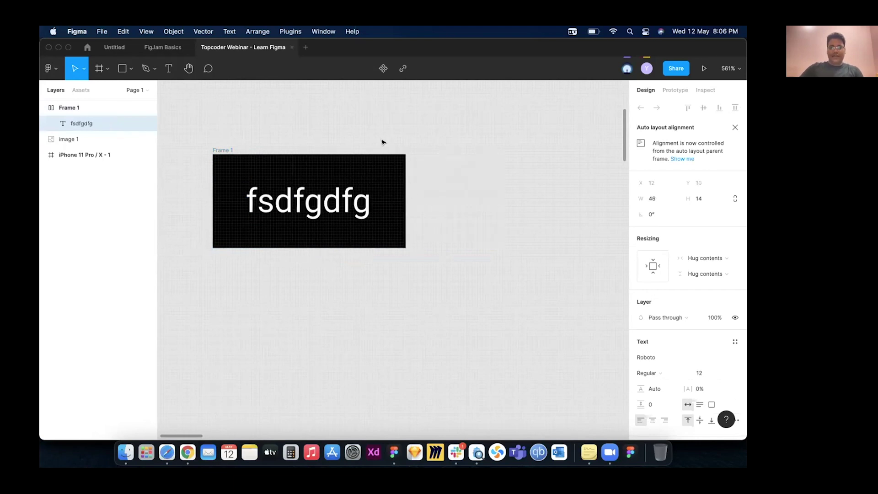
key("Escape")
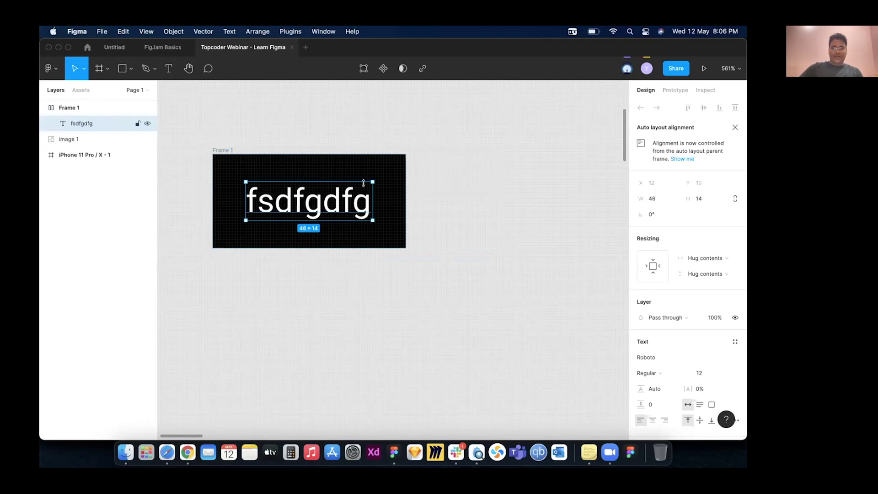
left_click(357, 268)
left_click(344, 208)
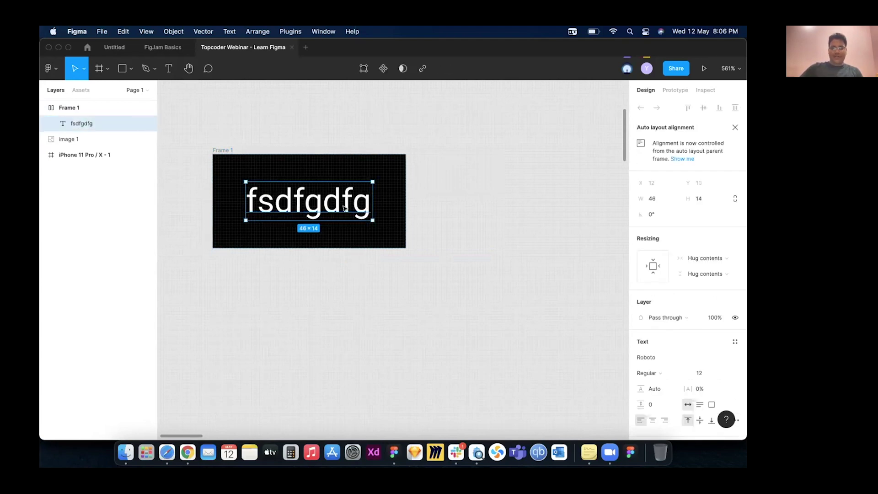
left_click(519, 221)
scroll(481, 206, "left", 3)
double_click(395, 191)
key("Escape")
scroll(492, 196, "down", 2)
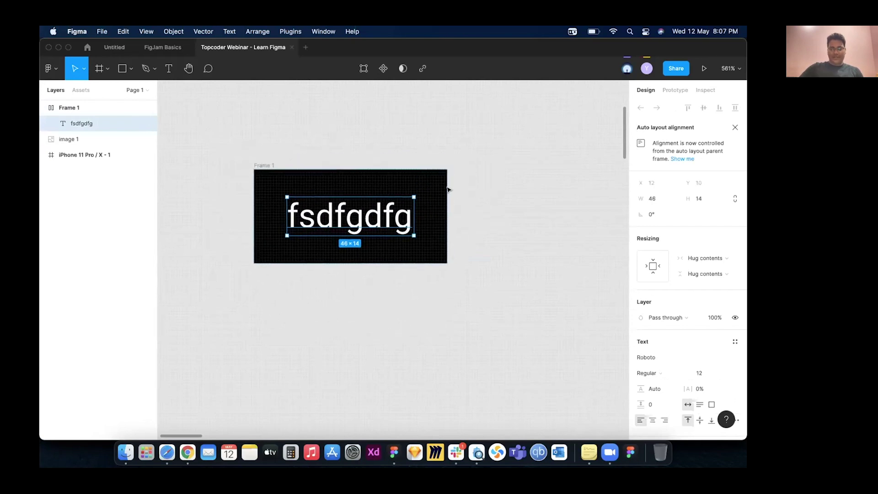
left_click(494, 202)
scroll(457, 211, "down", 2)
scroll(330, 185, "up", 3)
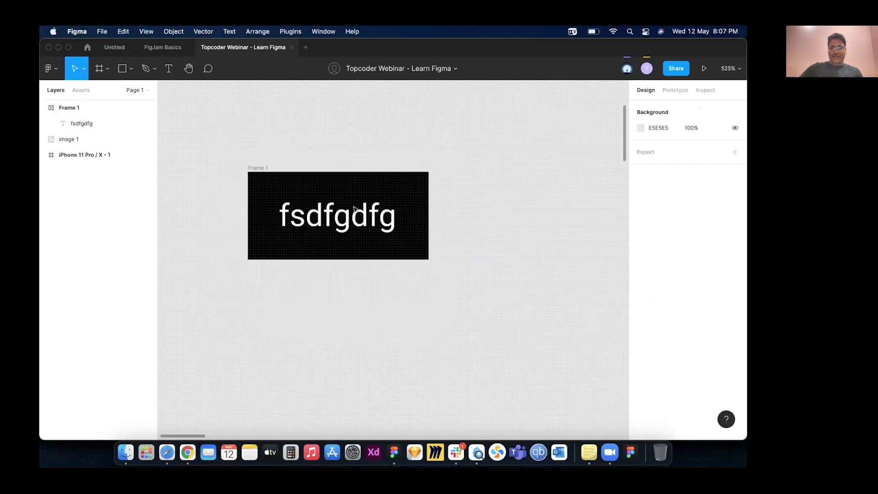
- Undo the test text edits to restore the "Primary Button" label
left_click(357, 209)
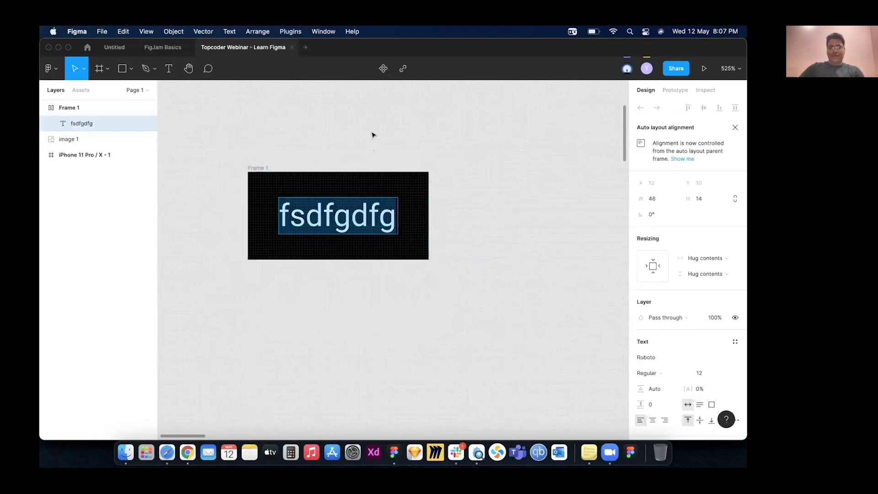
left_click(373, 133)
key("super+z")
key("super+z")
key("super+z")
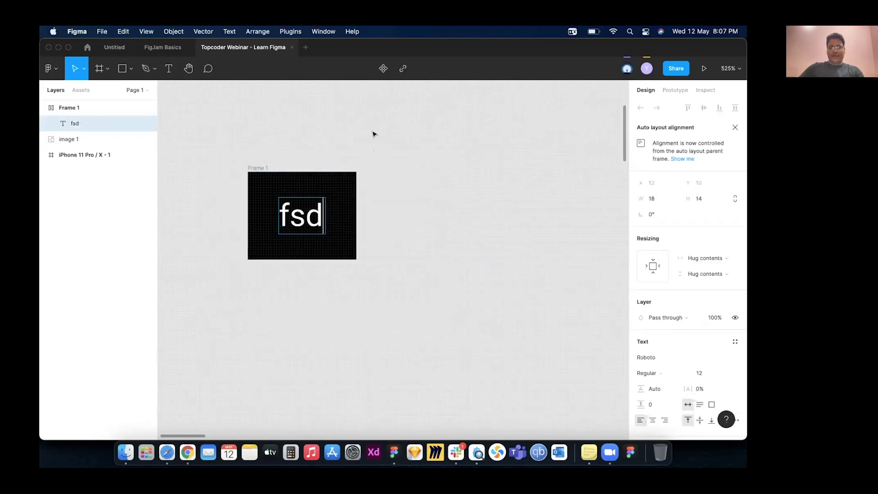
key("Escape")
scroll(690, 293, "down", 2)
scroll(693, 228, "up", 2)
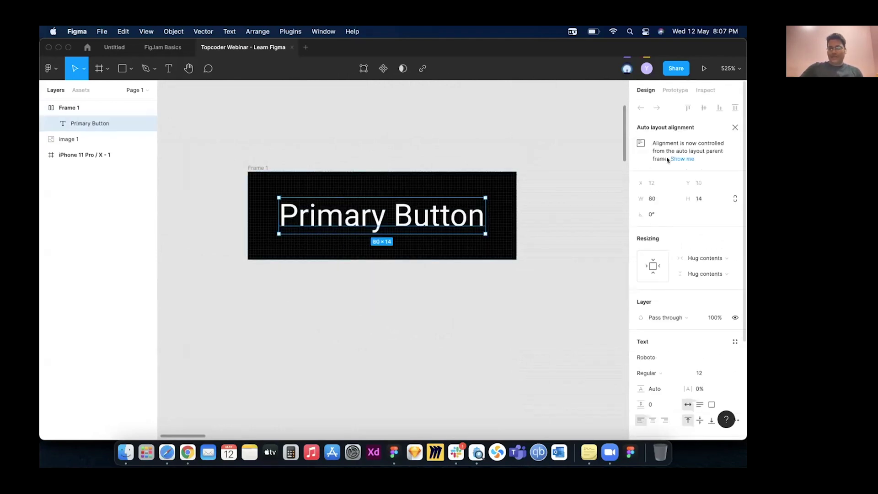
- Review the properties of the Primary Button text and the auto layout and resizing settings of its frame
scroll(684, 192, "down", 3)
scroll(321, 177, "up", 1)
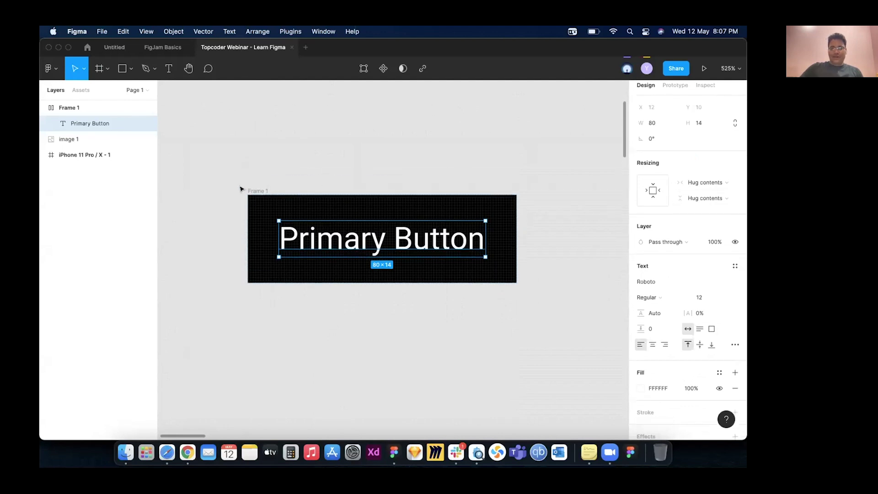
scroll(272, 191, "up", 2)
left_click(271, 192)
scroll(247, 200, "down", 1)
left_click(247, 202)
scroll(613, 204, "down", 1)
scroll(526, 208, "down", 1)
scroll(590, 235, "down", 1)
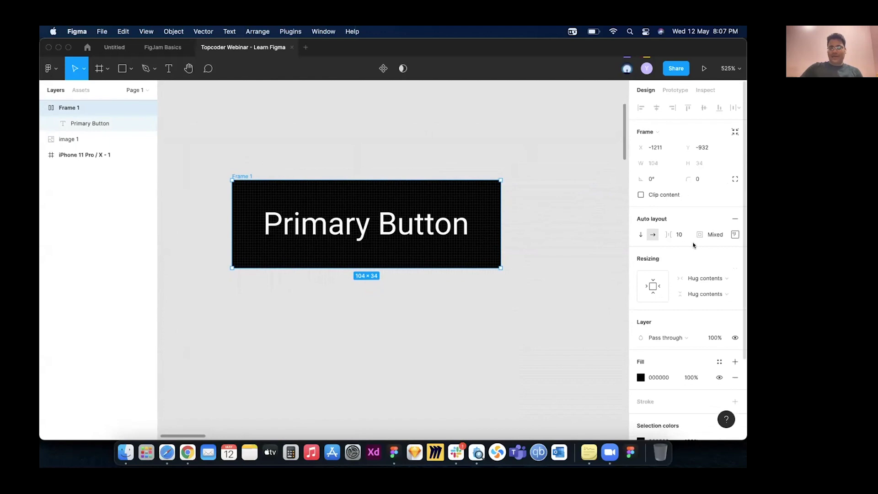
left_click(449, 145)
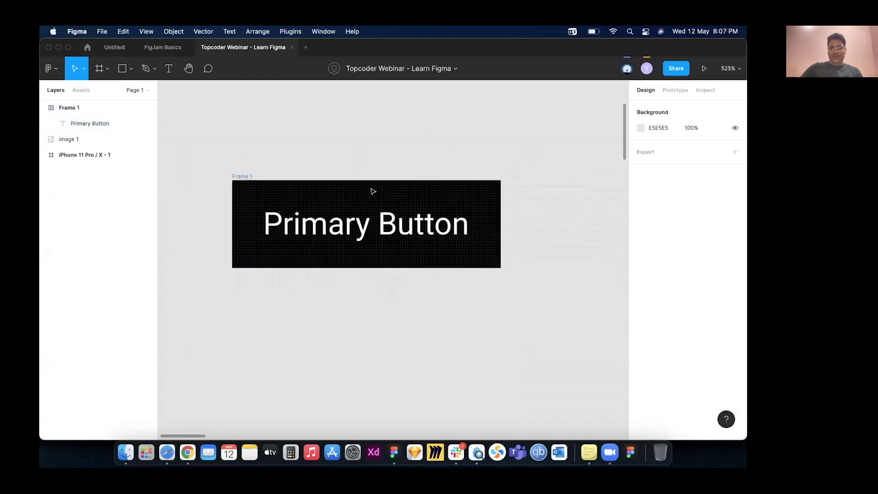
- Duplicate the Primary Button frame to its right, level with the original and with a gap of 13
left_click(249, 176)
scroll(247, 174, "down", 4)
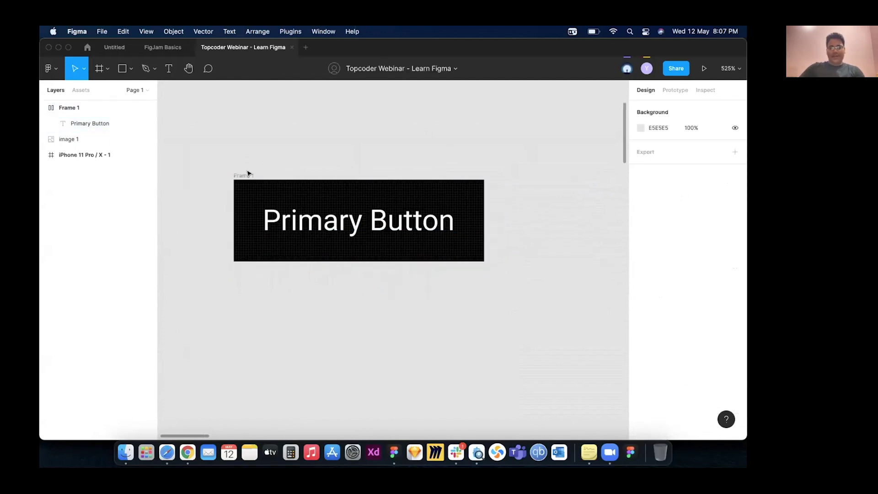
left_click_drag(247, 174, 462, 171)
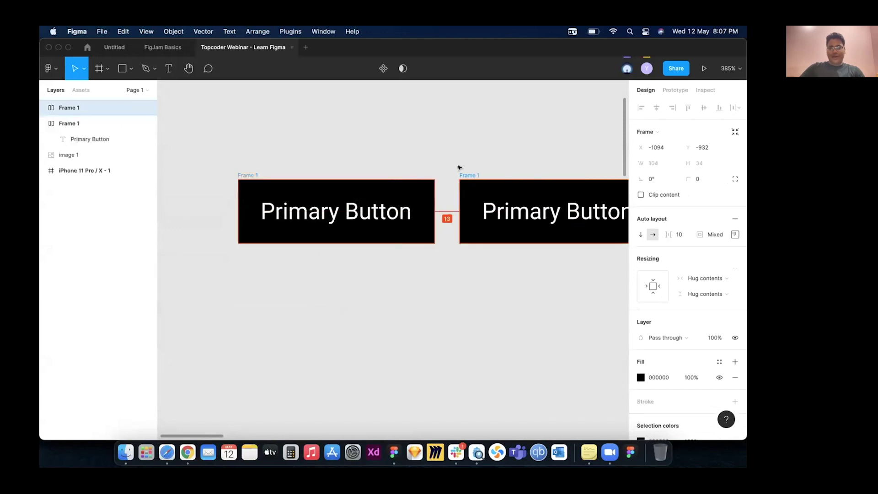
scroll(469, 158, "right", 3)
- Change the text of the duplicated button to "Secondary Button"
double_click(476, 212)
left_click(476, 210)
left_click_drag(479, 209, 392, 220)
type("Se")
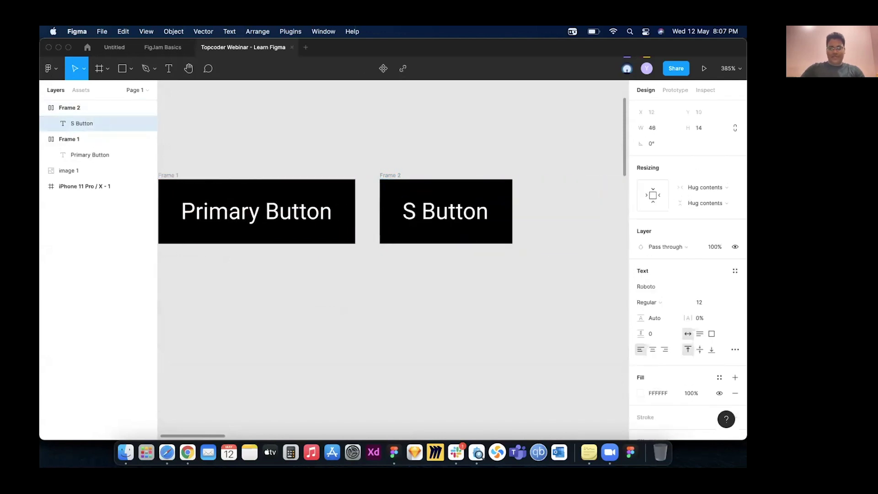
type("c")
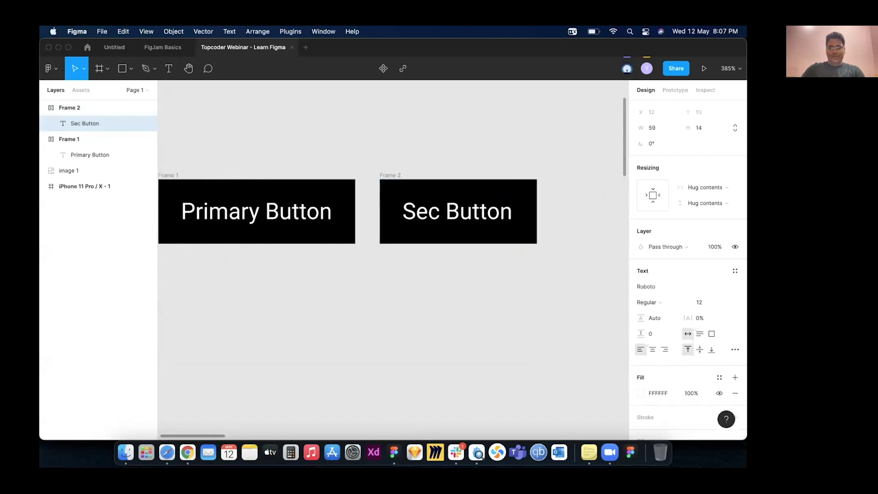
key("Escape")
type("anda")
key("BackSpace")
key("BackSpace")
key("super+a")
key("BackSpace")
type("D")
key("BackSpace")
type("Secondary Bt")
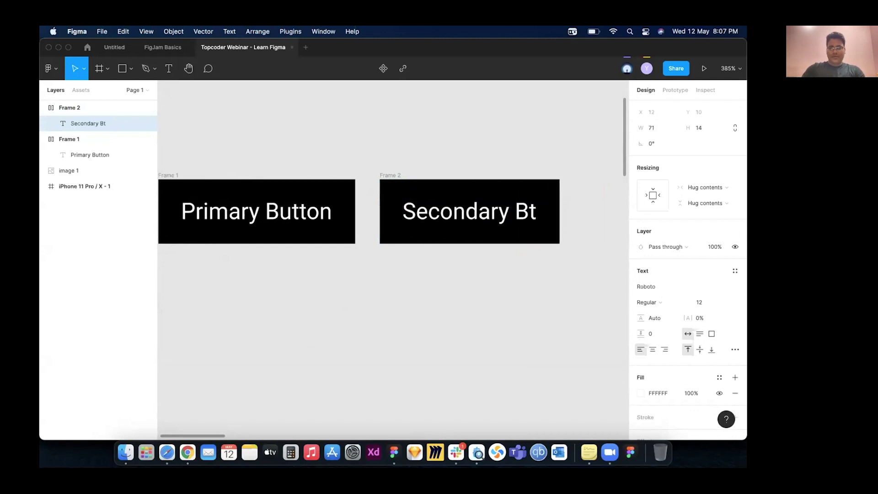
key("BackSpace")
type("utton")
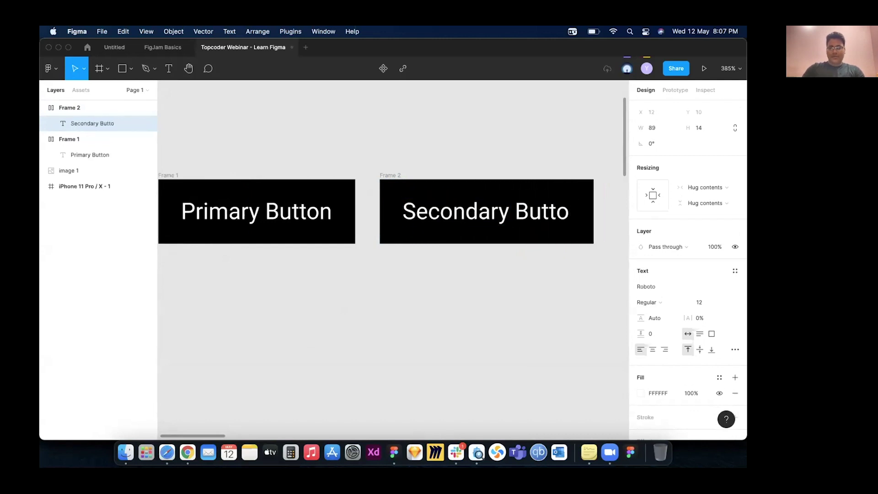
key("Escape")
- Select the Secondary Button's auto layout frame and go to its stroke setting
left_click(430, 173)
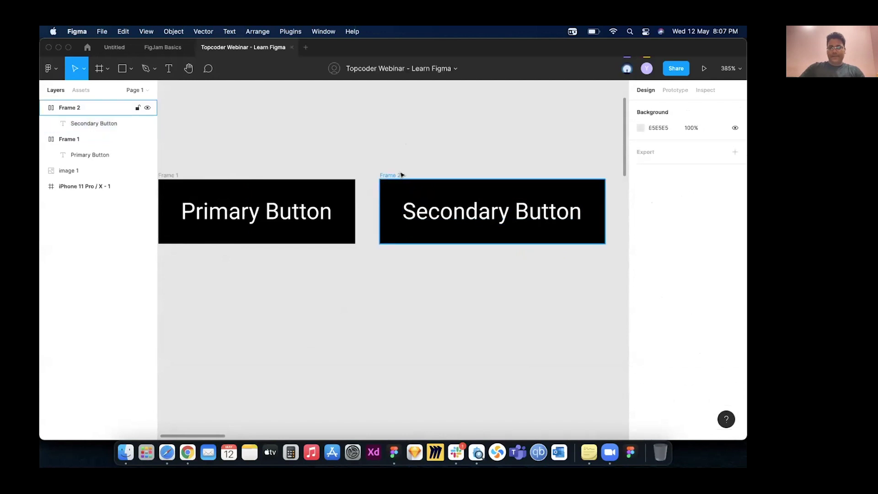
left_click(397, 175)
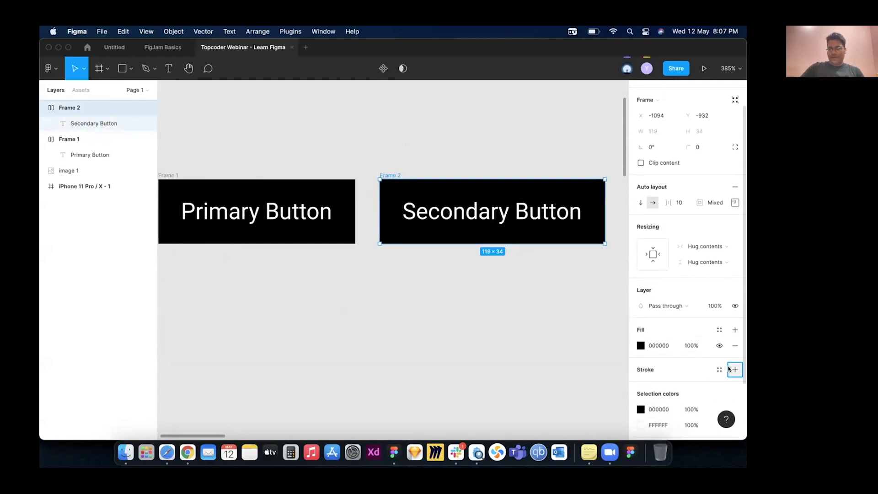
- Add a 1 px inside stroke in 000000 to Frame 2 and change its fill to FFFFFF
left_click(735, 370)
left_click(641, 345)
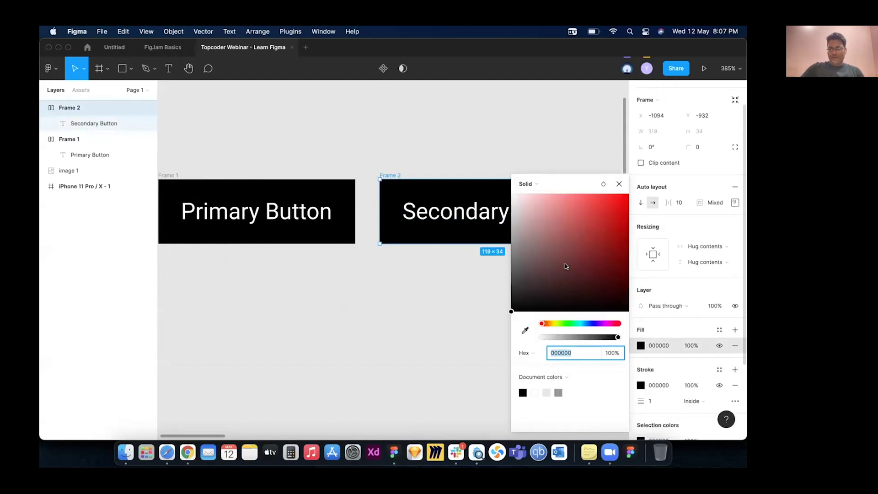
left_click_drag(566, 265, 477, 196)
key("super+z")
left_click_drag(609, 324, 560, 324)
left_click_drag(584, 257, 453, 164)
- Set the fill of the Secondary Button text in Frame 2 to 000000
left_click(455, 214)
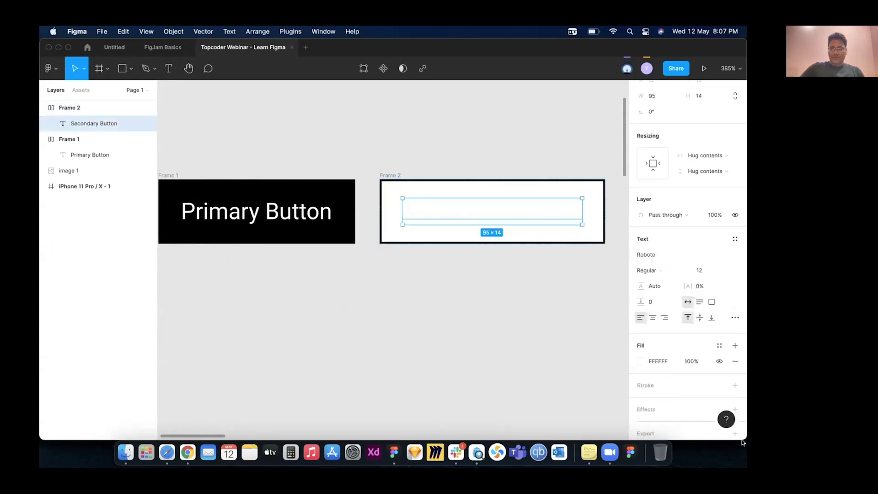
scroll(679, 392, "down", 2)
left_click(645, 331)
left_click_drag(568, 288, 378, 368)
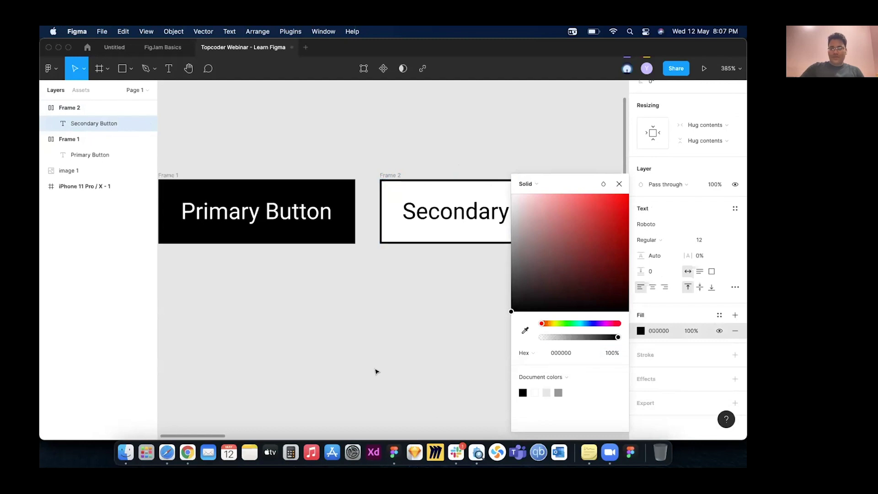
left_click(378, 285)
scroll(379, 284, "down", 3)
scroll(355, 277, "up", 2)
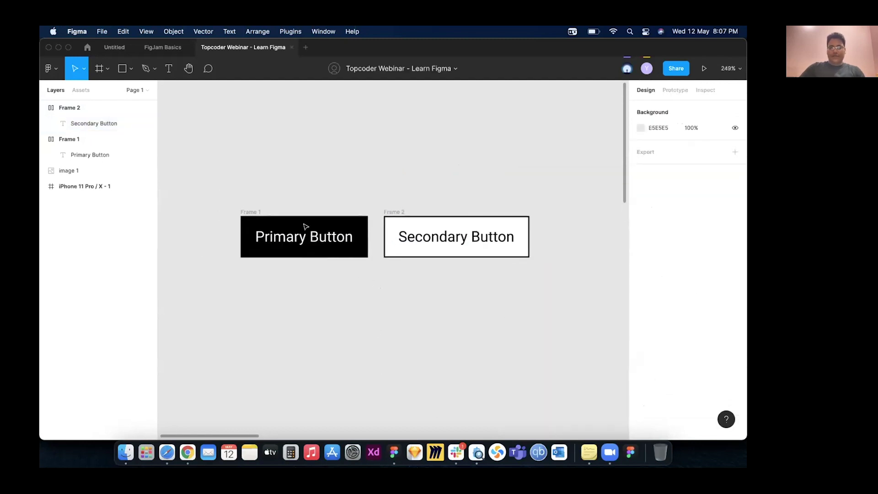
- Duplicate the Primary Button and Secondary Button frames together and place the copies 15 px below the originals
left_click(416, 206)
scroll(427, 210, "down", 1)
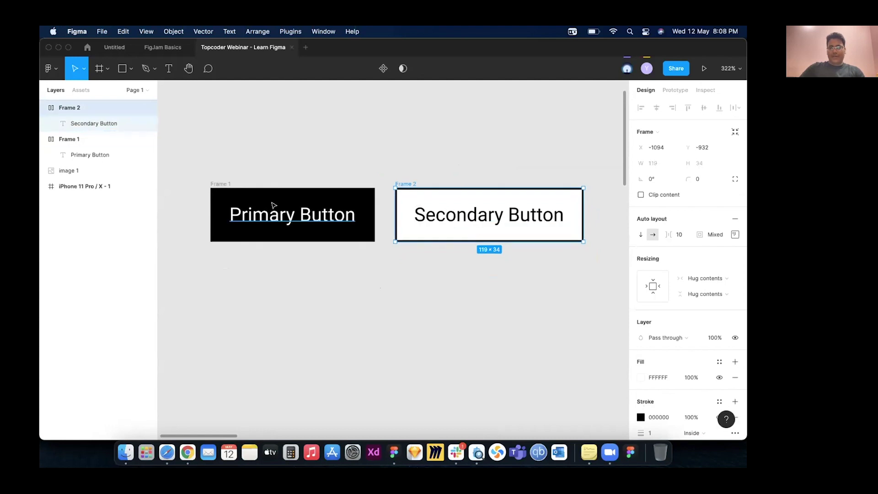
left_click(484, 183)
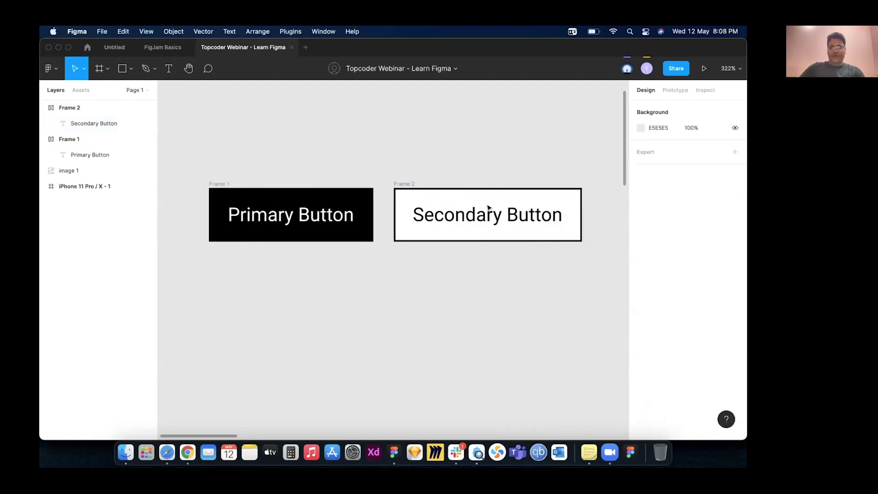
left_click(217, 183)
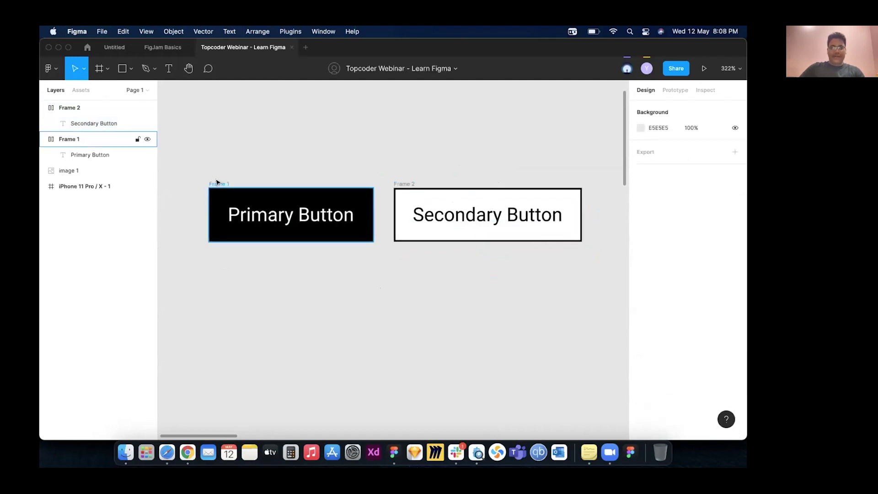
left_click(397, 182, "shift")
key("super+d")
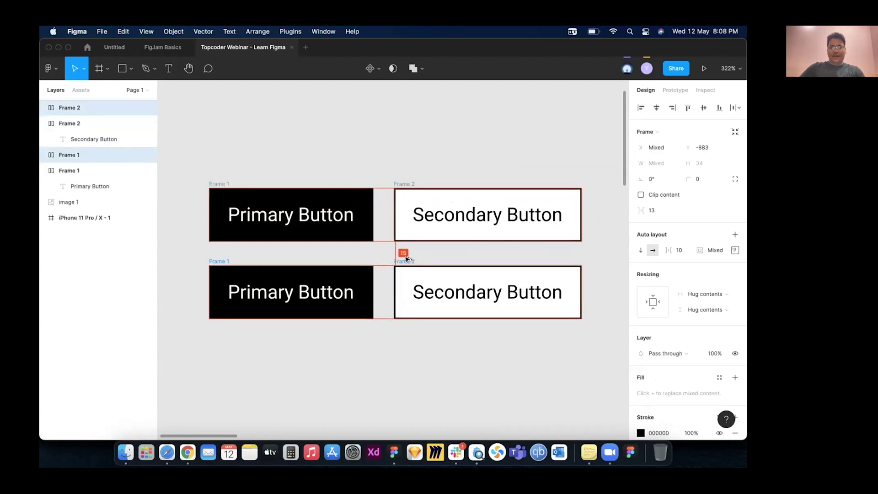
scroll(356, 225, "down", 1)
scroll(355, 224, "down", 1)
left_click(338, 299)
- Try to insert the ic_airplay_48px icon from IconJar into a button frame and undo the insertion
left_click(233, 238)
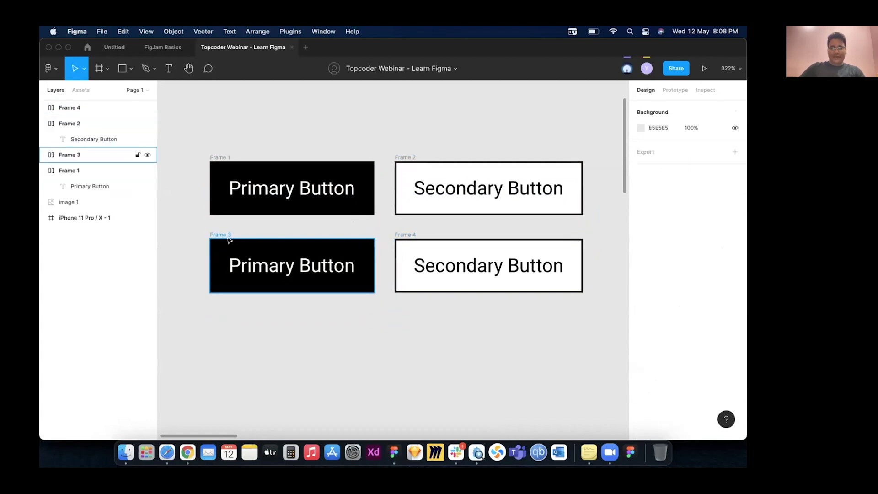
key("Escape")
left_click(247, 263)
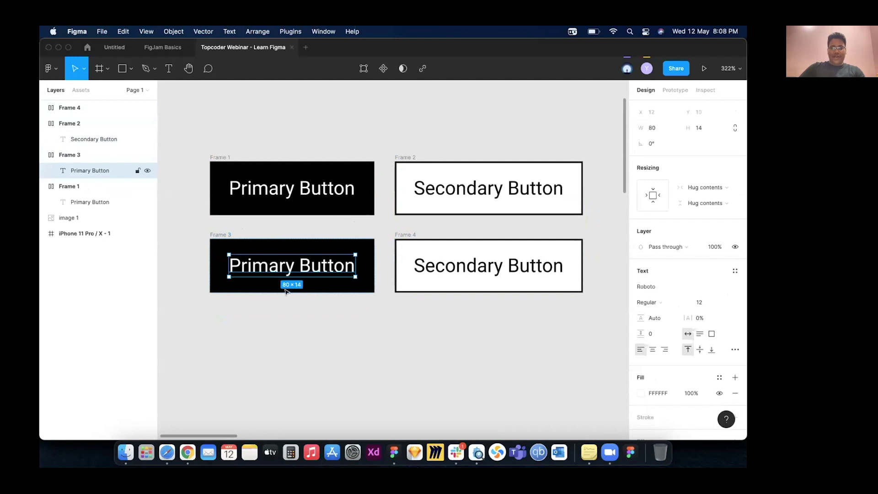
left_click(477, 451)
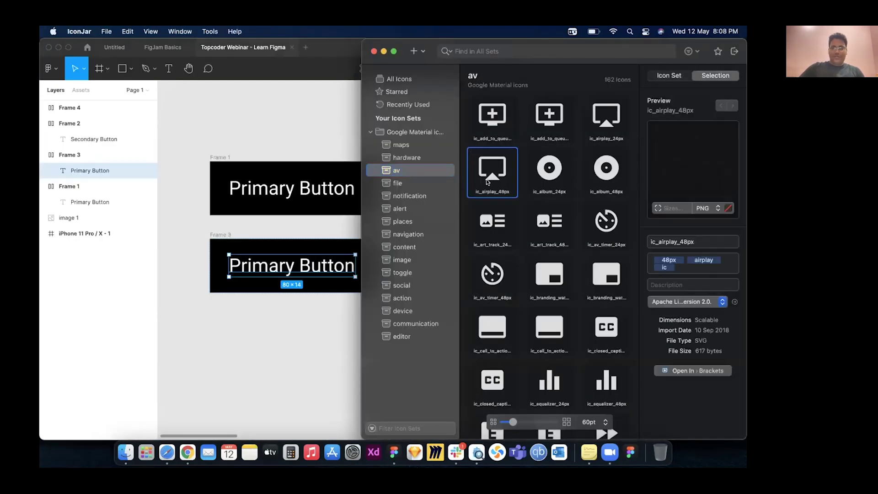
left_click_drag(486, 123, 604, 215)
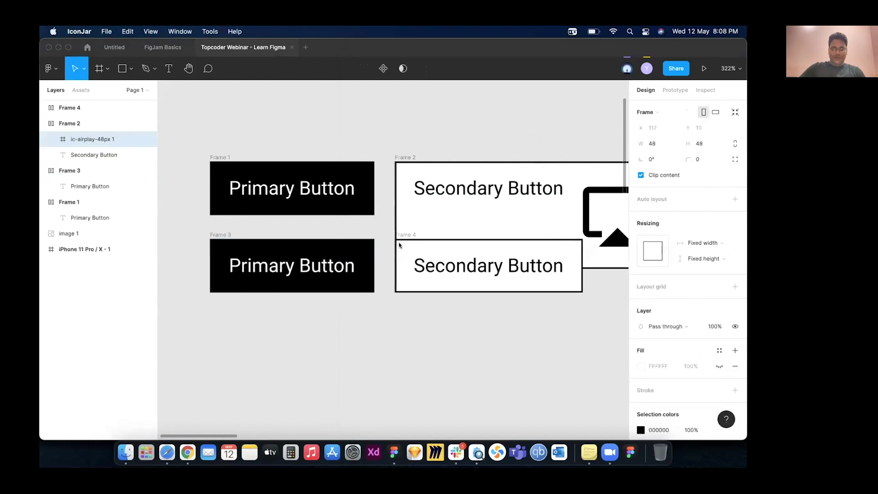
left_click(328, 117)
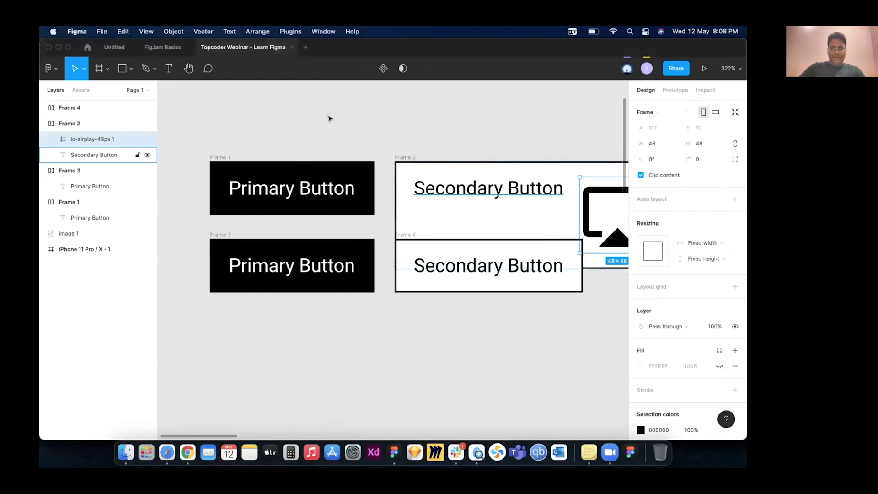
key("ctrl+z")
key("ctrl+z")
scroll(250, 268, "up", 3)
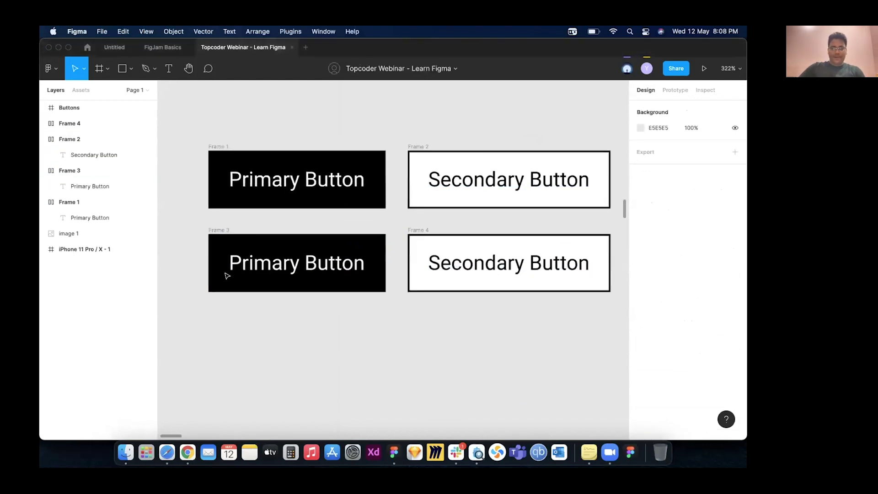
scroll(298, 247, "up", 2)
scroll(299, 247, "up", 3)
left_click(320, 256)
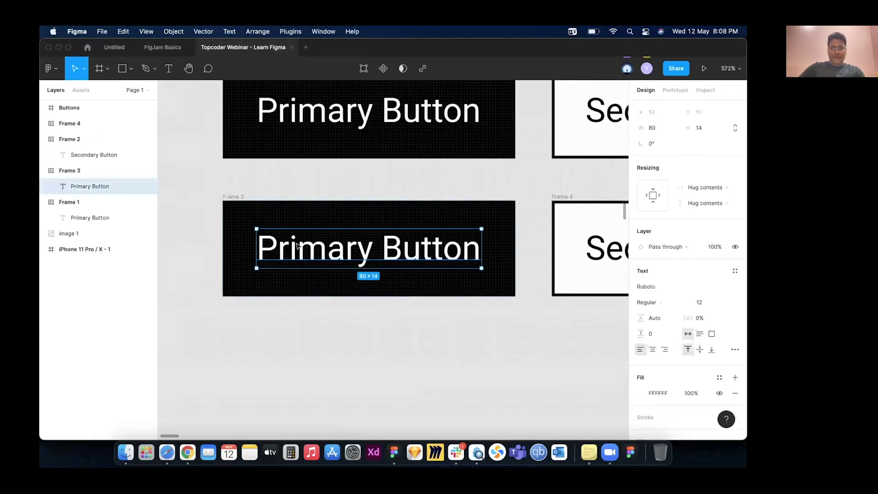
scroll(275, 256, "left", 5)
right_click(271, 255)
left_click(221, 73)
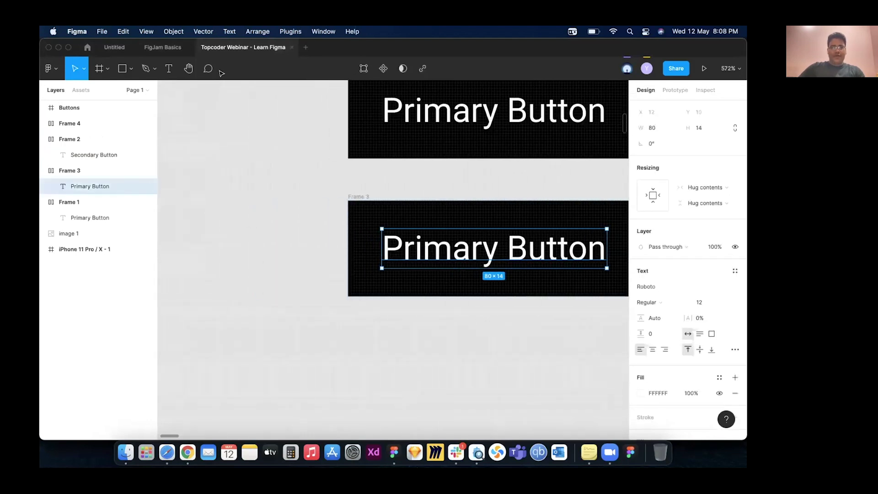
- Open the Community plugin browser and dismiss the announcement about comments
left_click(286, 30)
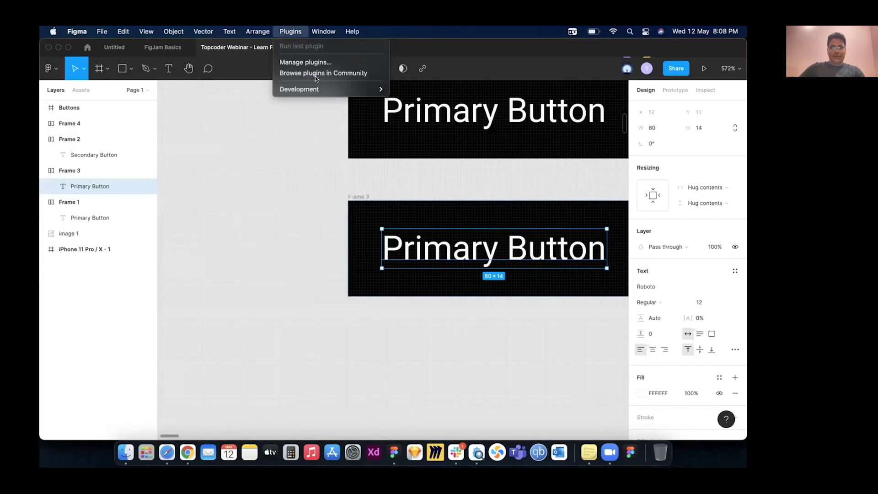
left_click(318, 74)
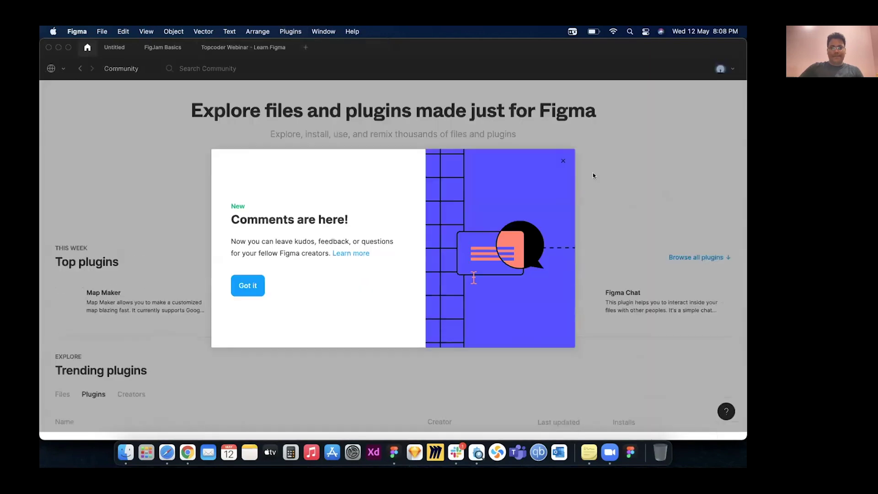
left_click(246, 130)
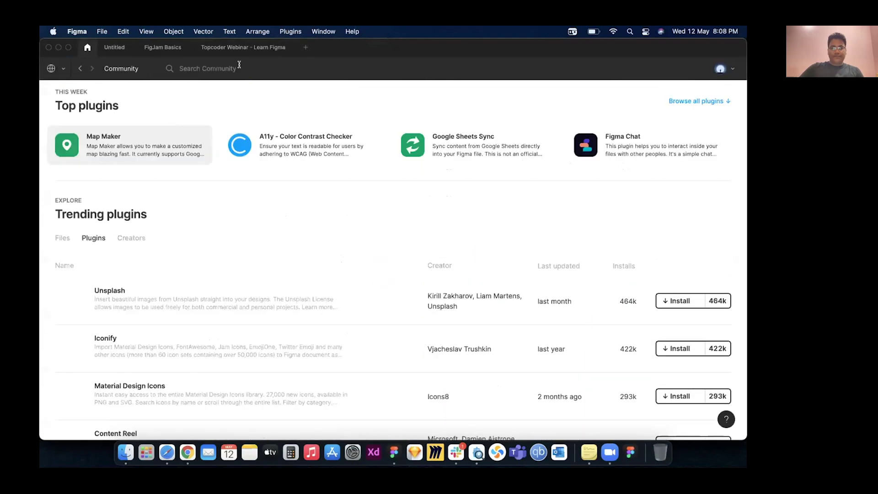
- Search the Community for "feather icon", install the Feather Icons plugin and return to the Learn Figma file
left_click(208, 68)
type("feat")
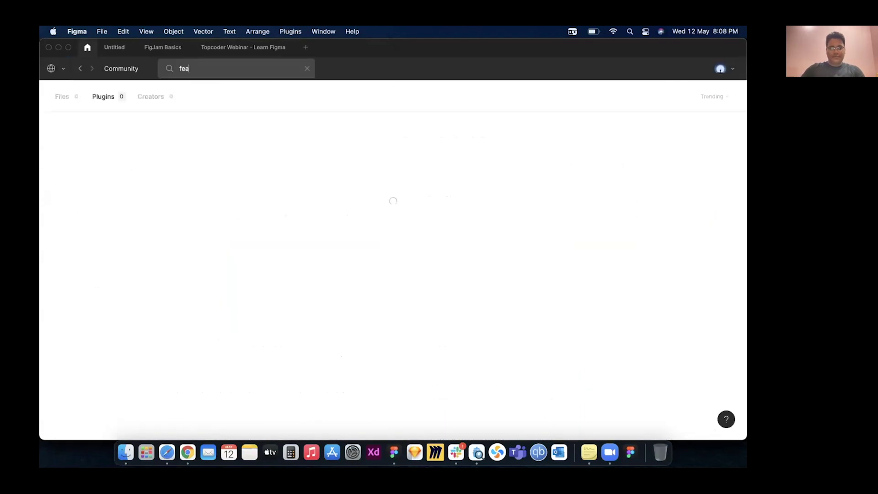
type("her icon")
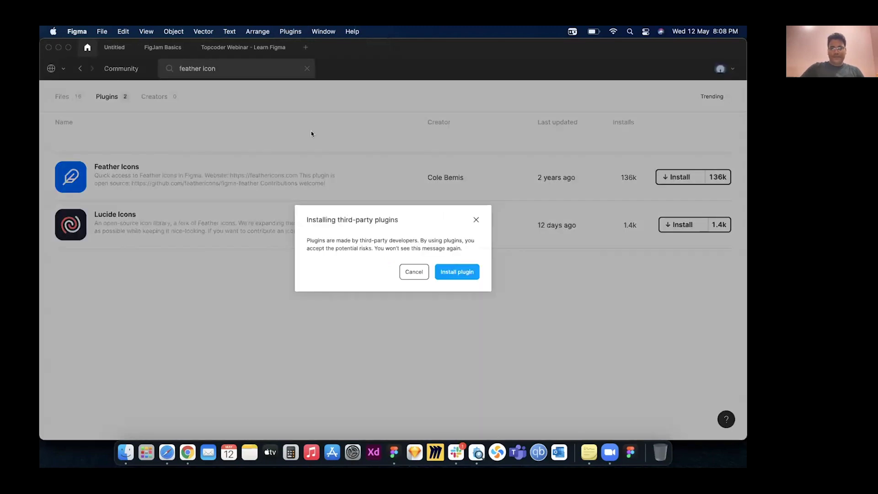
left_click(446, 176)
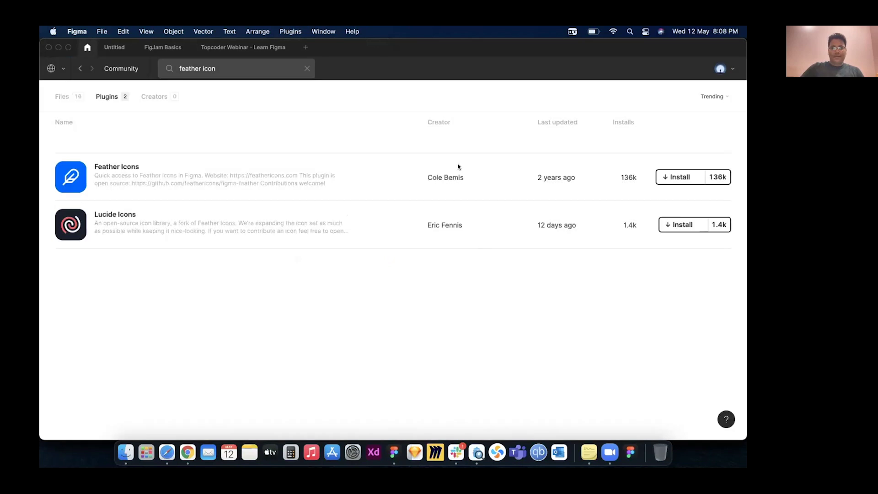
left_click(249, 49)
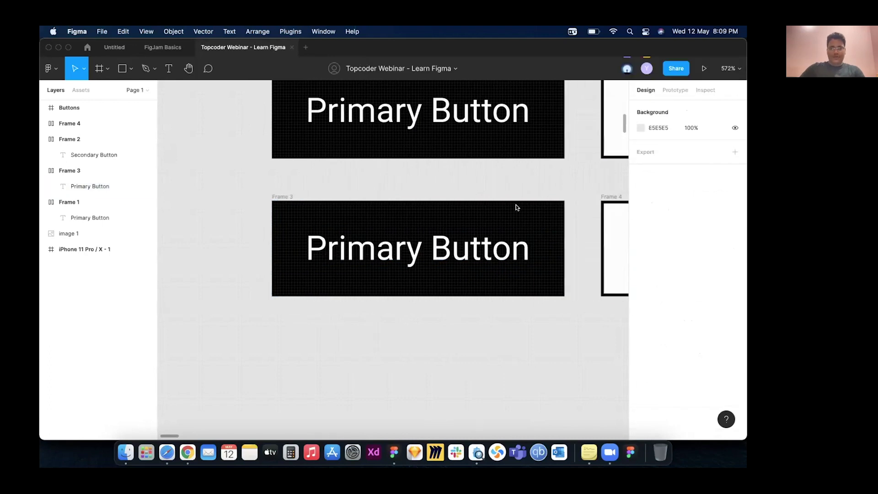
- Insert the ic-album-24px icon from IconJar before the Primary Button text in Frame 3 and set its color to FFFFFF
scroll(515, 206, "down", 2)
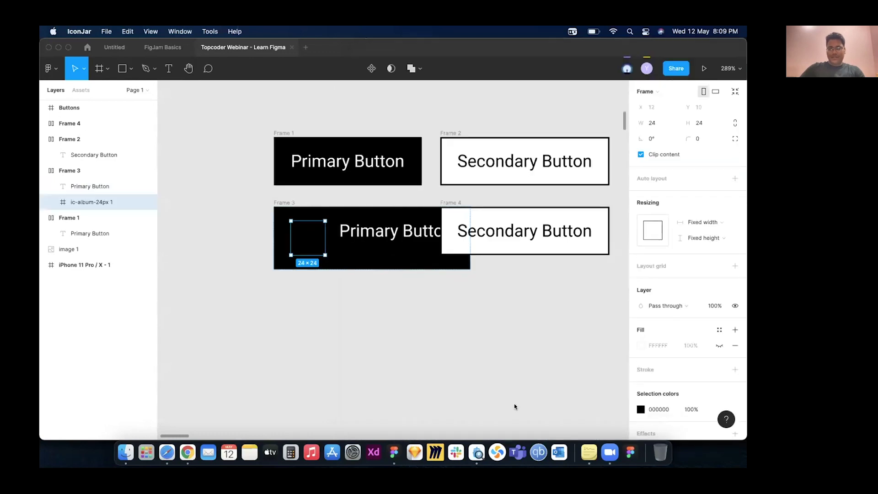
scroll(635, 348, "down", 2)
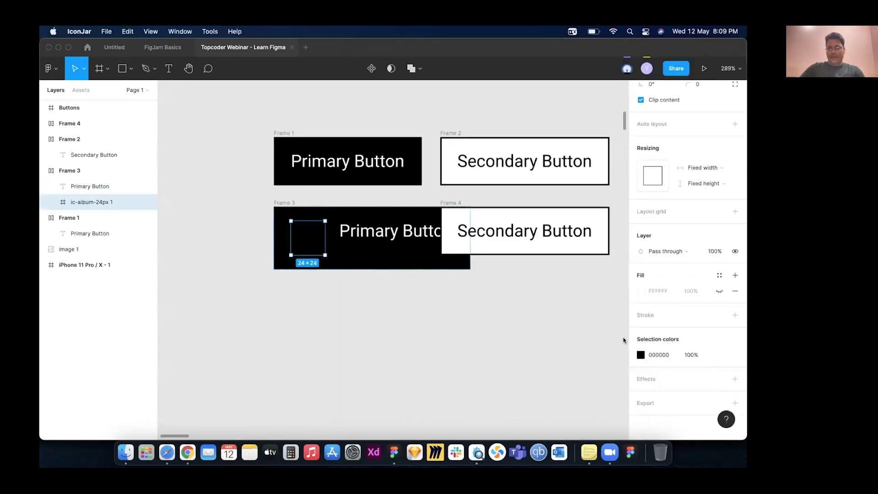
left_click(623, 337)
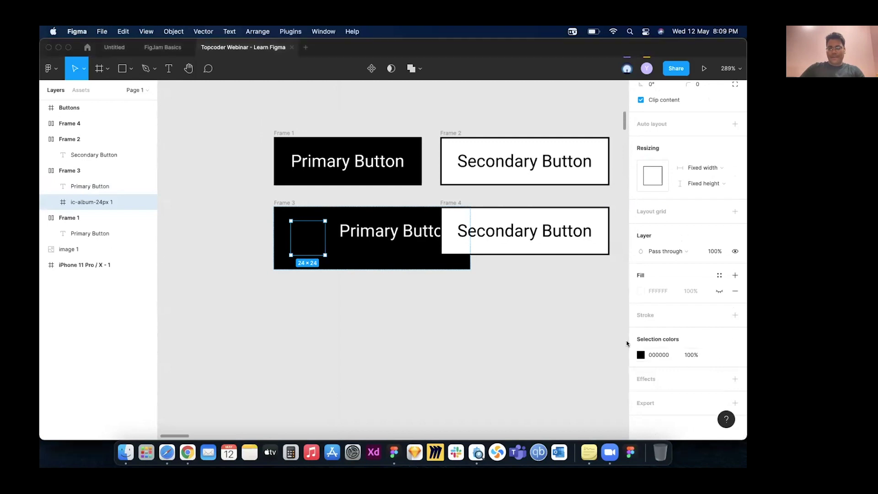
left_click(641, 355)
type("fff")
key("Return")
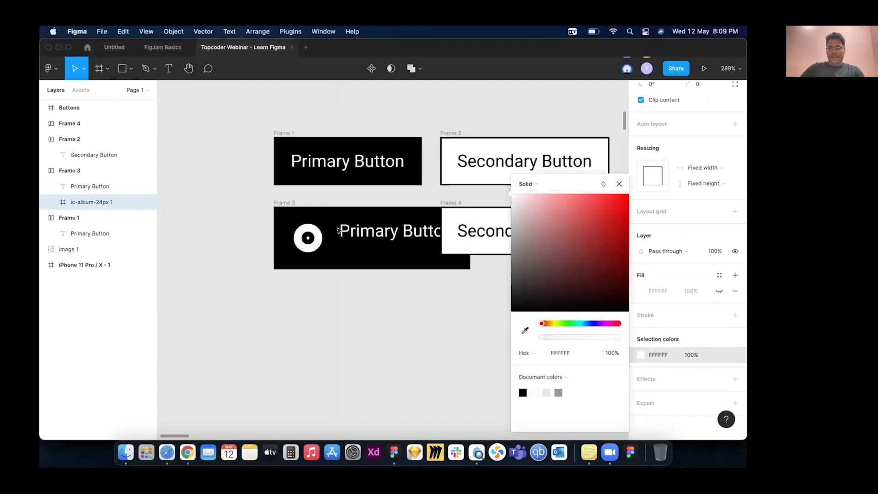
left_click(339, 231)
- Resize the album icon in Frame 3 to 13 × 13
scroll(316, 237, "up", 2)
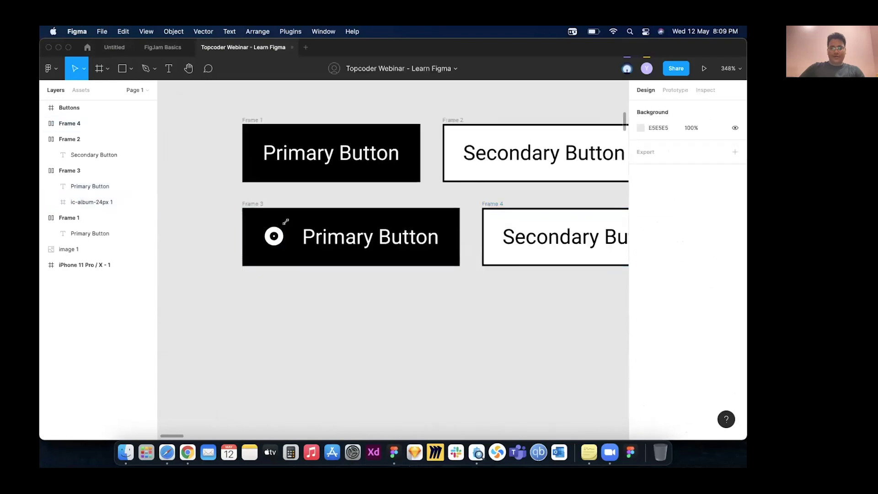
left_click(286, 222)
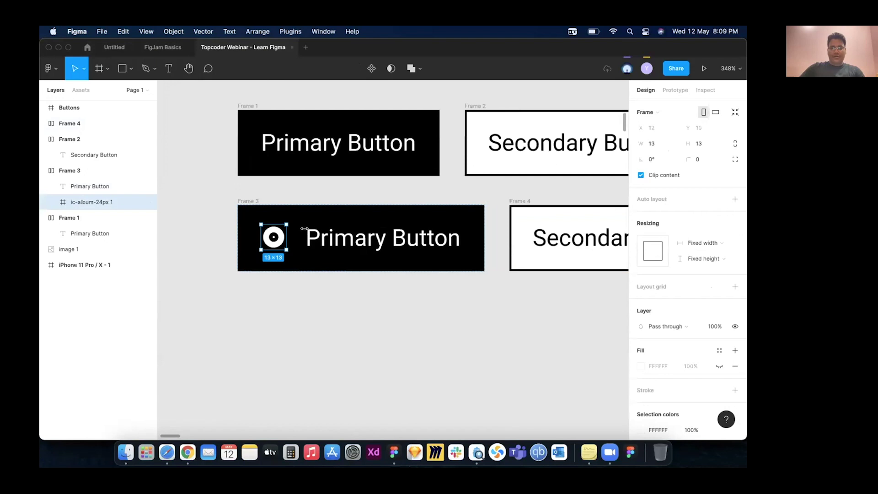
scroll(300, 231, "up", 2)
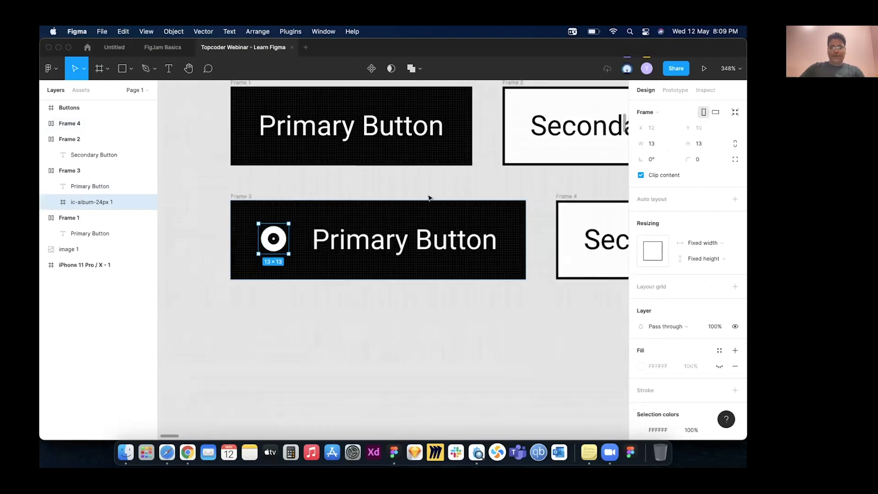
- Paste the album icon into Frame 4 and change its color to black 000000
key("super+v")
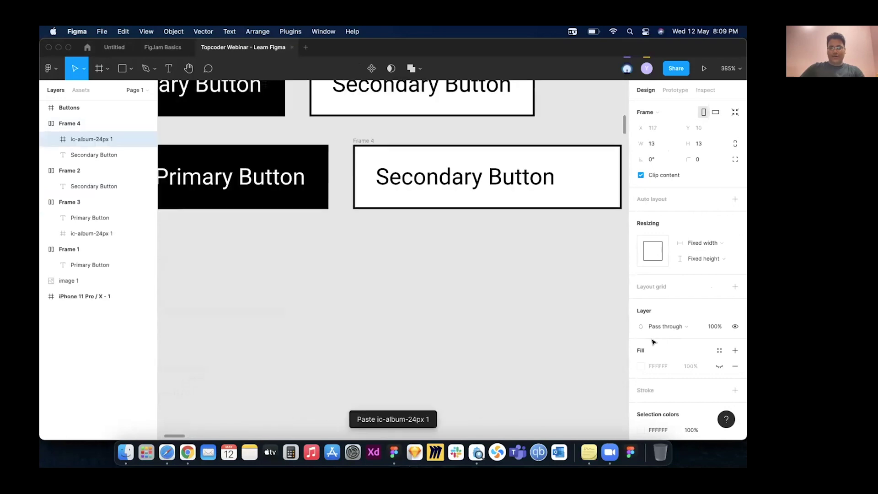
scroll(571, 312, "right", 3)
scroll(386, 363, "down", 1)
scroll(686, 275, "down", 3)
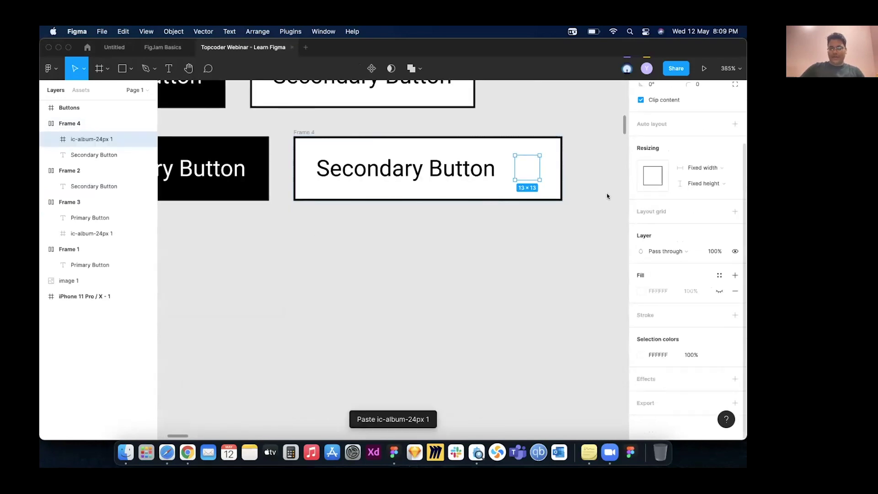
left_click(641, 354)
left_click(522, 393)
key("Escape")
left_click(502, 173, "shift")
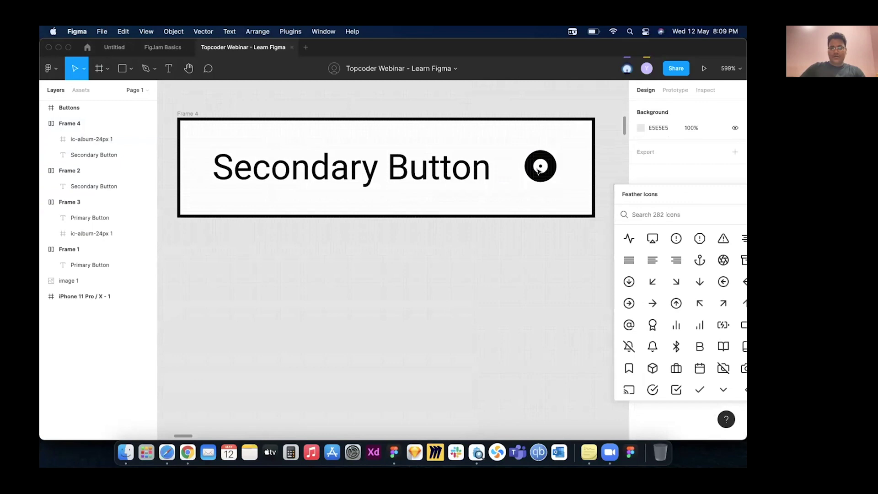
- Move the album icon in Frame 4 in front of the Secondary Button text
left_click(375, 174)
key("Tab")
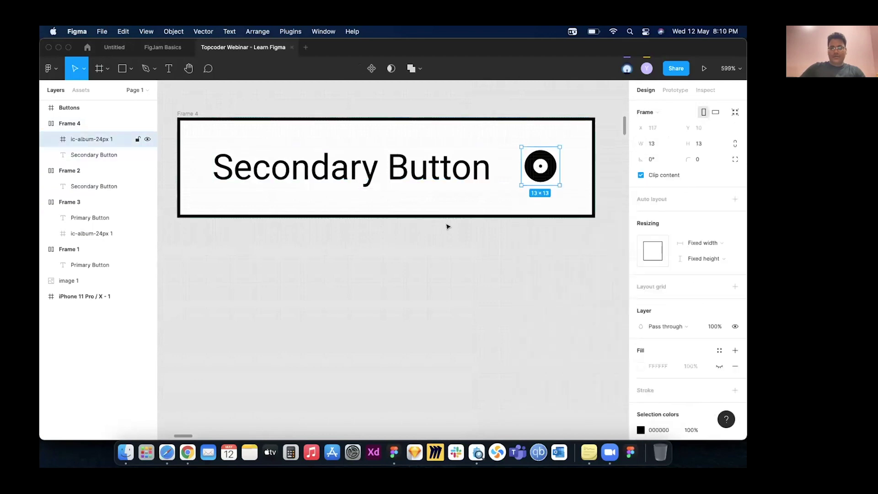
key("Left")
scroll(333, 200, "down", 5)
left_click(343, 142)
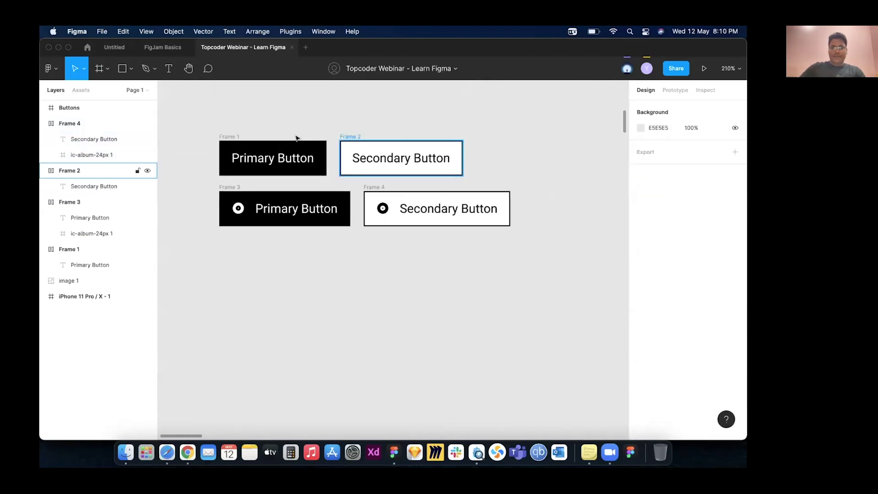
- Move Frame 2 along its row so its left edge lines up with that of Frame 4
left_click(231, 135)
left_click(345, 134, "shift")
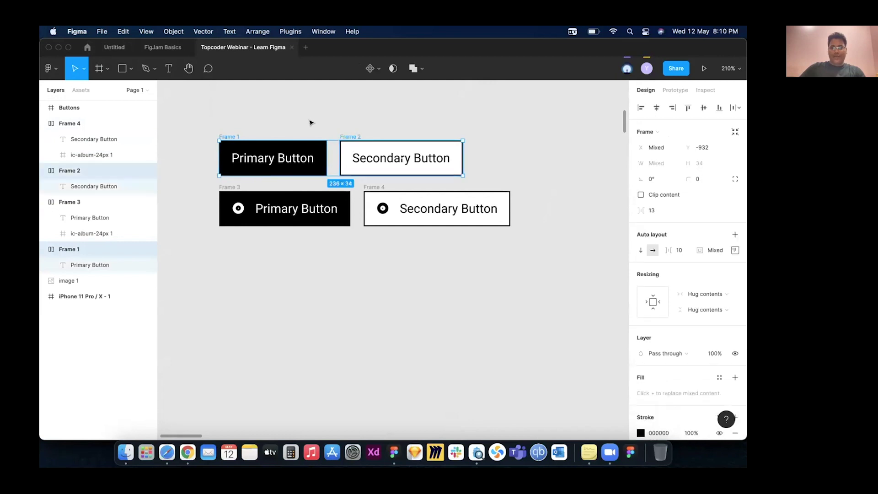
left_click(307, 123)
scroll(447, 147, "up", 2)
scroll(352, 137, "up", 2)
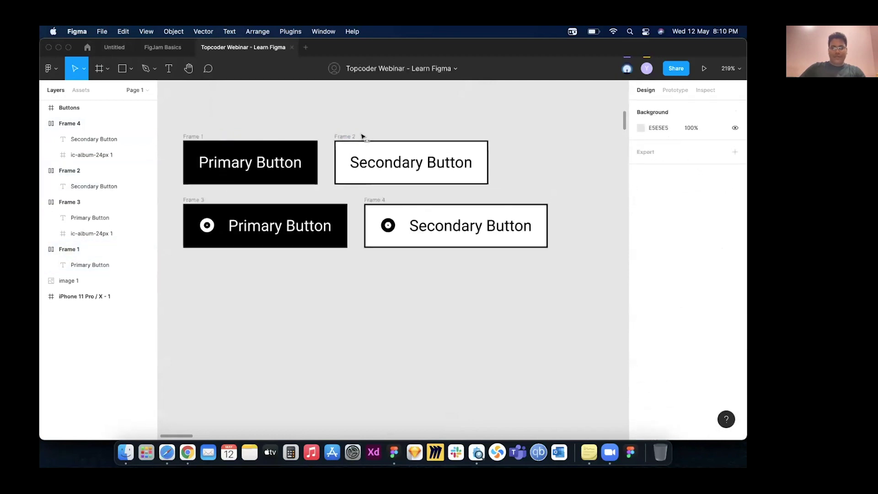
left_click(364, 137)
key("shift+Right")
key("shift+Right")
key("shift+Right")
left_click(339, 130)
scroll(201, 133, "up", 2)
left_click_drag(202, 131, 597, 306)
scroll(511, 285, "right", 2)
left_click_drag(169, 142, 568, 306)
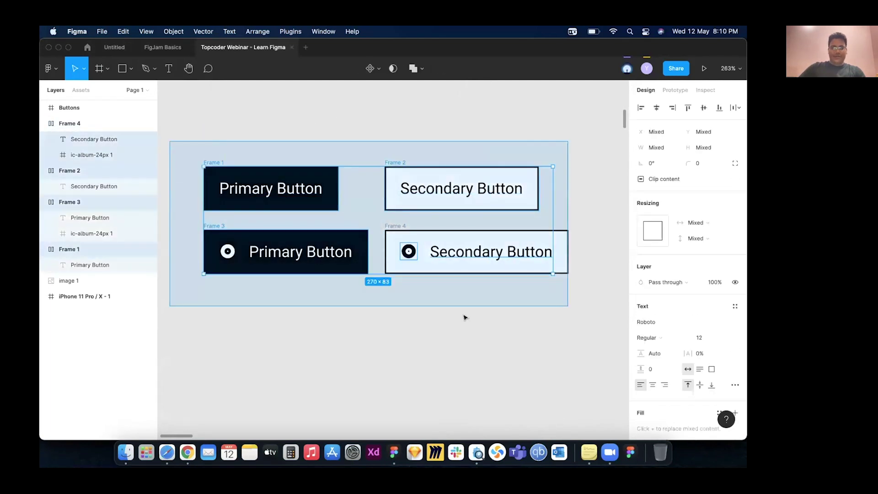
left_click(465, 317)
- Batch-rename Frame 1 and Frame 3 to "Primary / without icon"
left_click(217, 163)
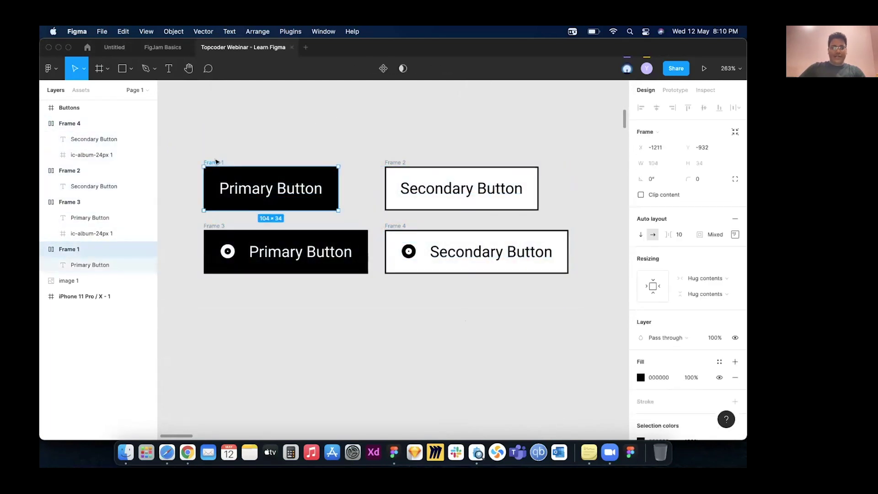
left_click(216, 226, "shift")
scroll(343, 196, "left", 2)
scroll(343, 196, "left", 1)
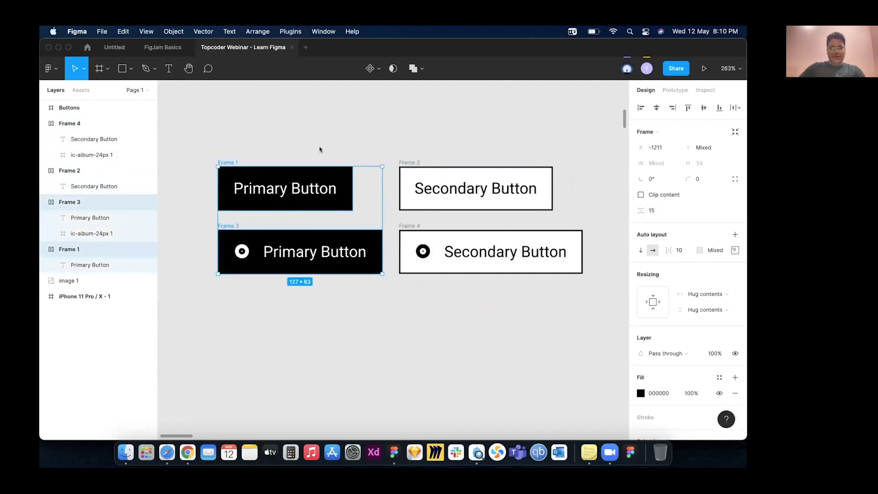
key("super+r")
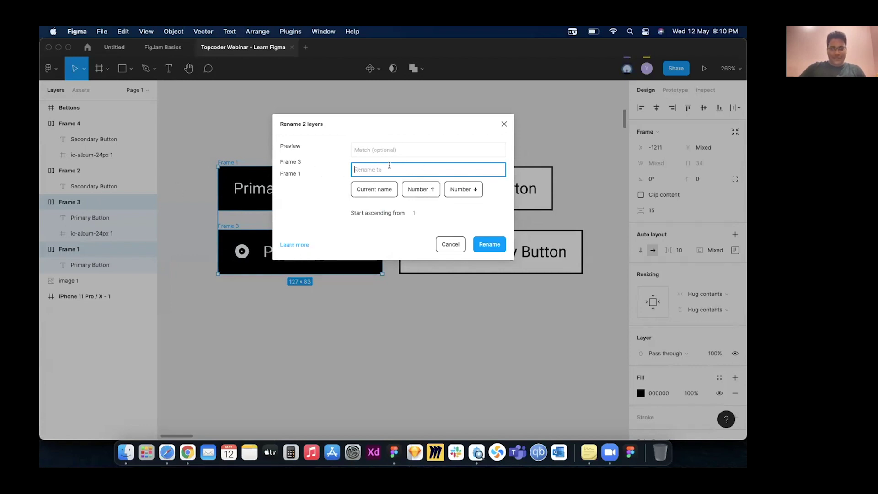
type("Primay /")
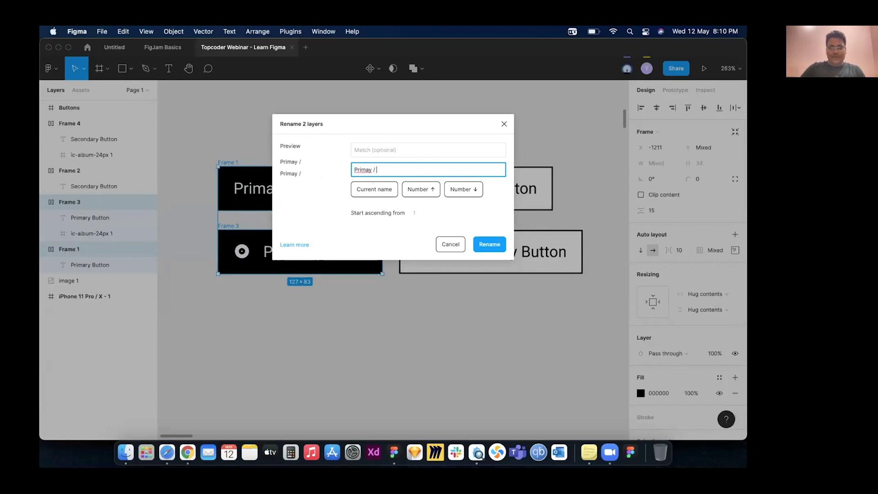
key("BackSpace")
key("BackSpace")
key("BackSpace")
key("BackSpace")
key("BackSpace")
key("BackSpace")
key("BackSpace")
key("BackSpace")
type("Prima")
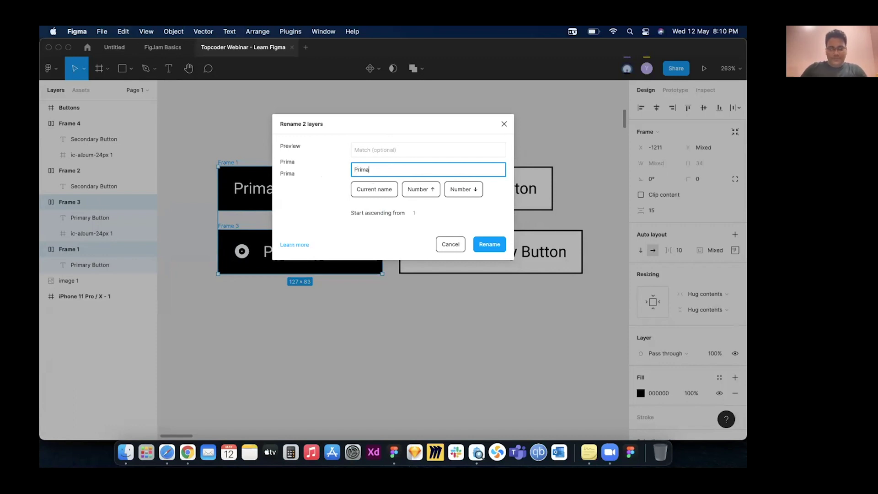
type("ry / W")
key("BackSpace")
key("BackSpace")
key("BackSpace")
type("without icon")
key("Return")
- Rename the primary button frame that contains the album icon to "Primary / with icon"
left_click(252, 225)
double_click(102, 201)
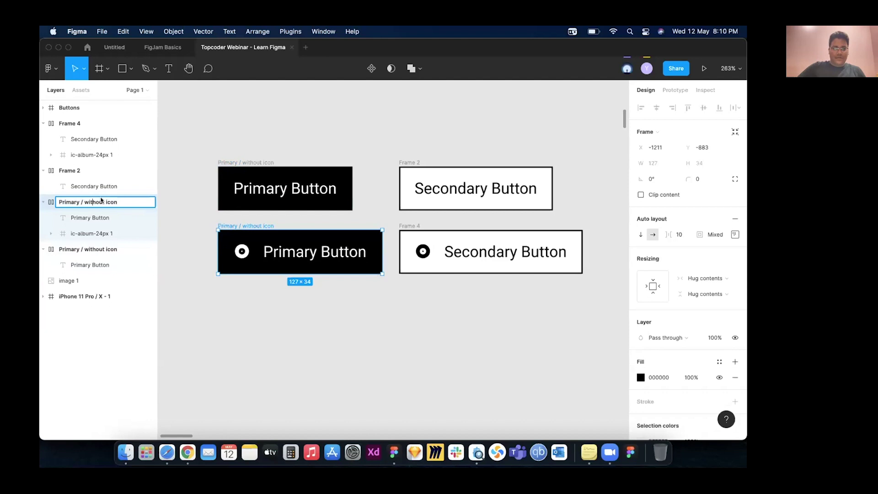
left_click_drag(105, 202, 92, 204)
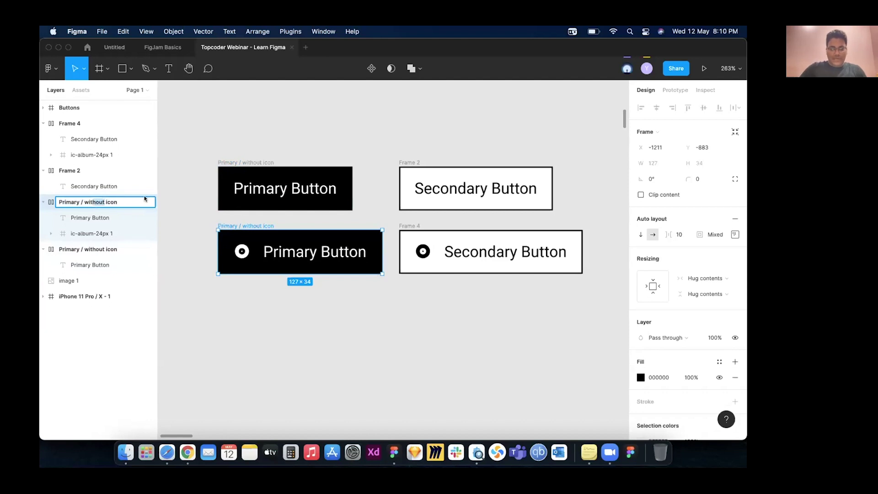
key("BackSpace")
key("Return")
left_click(261, 142)
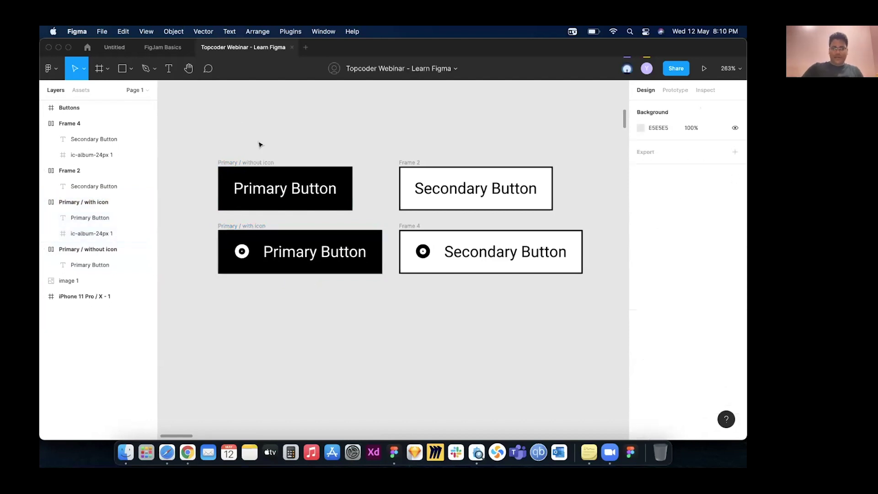
- Batch-rename Frame 2 and Frame 4 to "Secondary / with icon"
left_click(241, 230)
key("Escape")
left_click(406, 185)
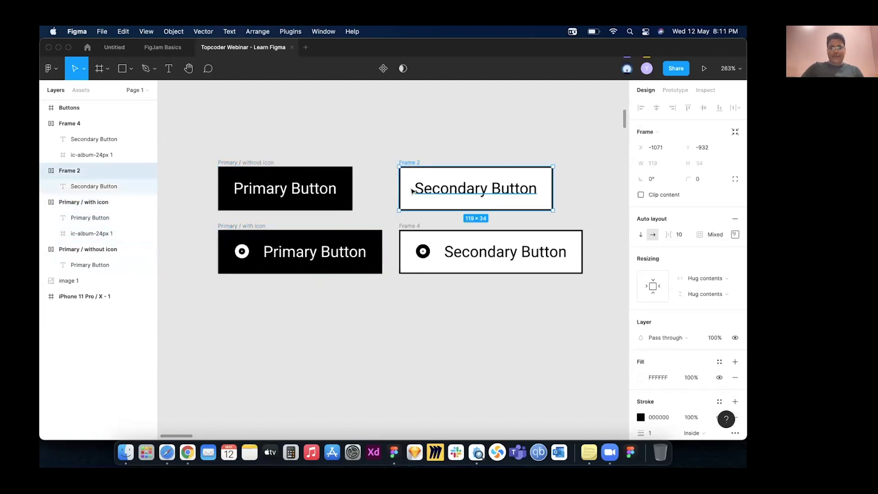
left_click(408, 225, "shift")
key("super+r")
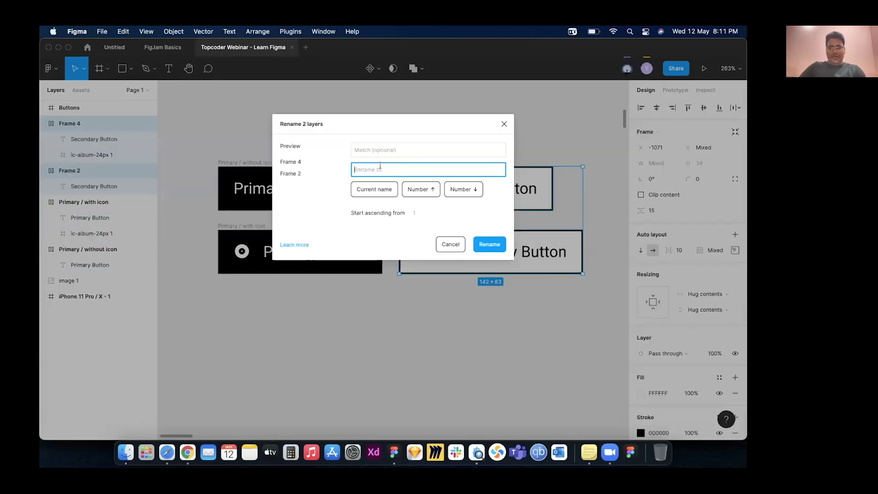
type("Secondary")
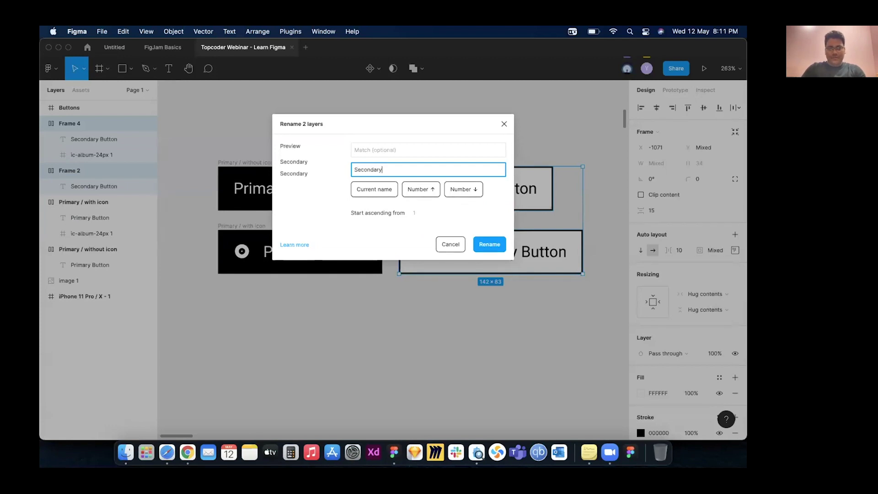
type(" / with")
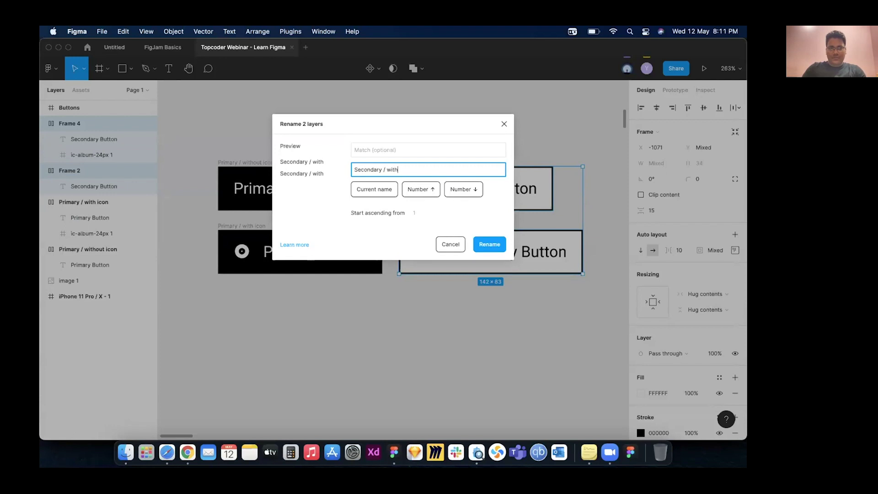
type(" icon")
key("Return")
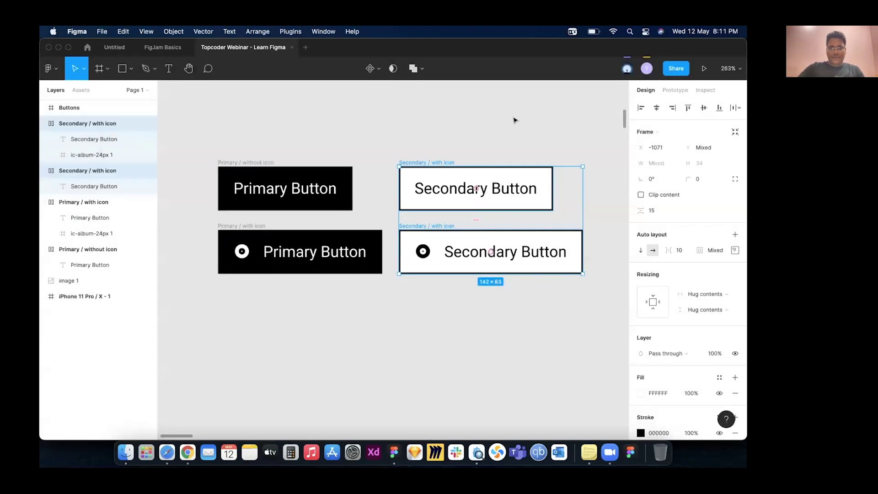
- Rename the text-only secondary button frame to "Secondary / without icon"
left_click(358, 127)
left_click(417, 224)
left_click(438, 161)
double_click(141, 169)
type("out")
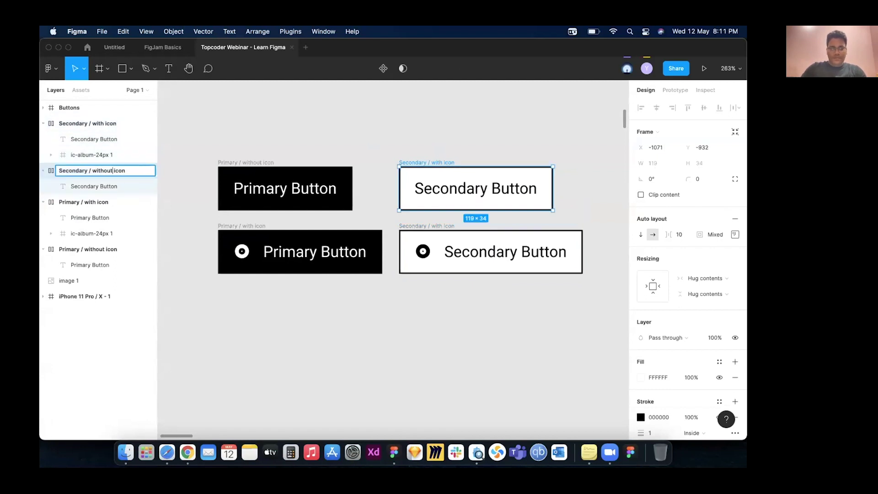
key("Return")
left_click(464, 118)
scroll(392, 133, "down", 3)
scroll(392, 134, "right", 2)
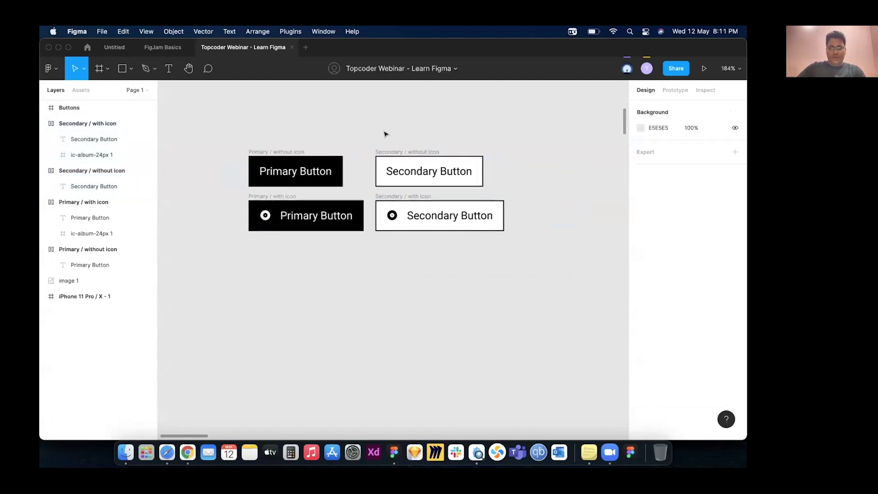
scroll(390, 134, "up", 2)
scroll(256, 128, "right", 1)
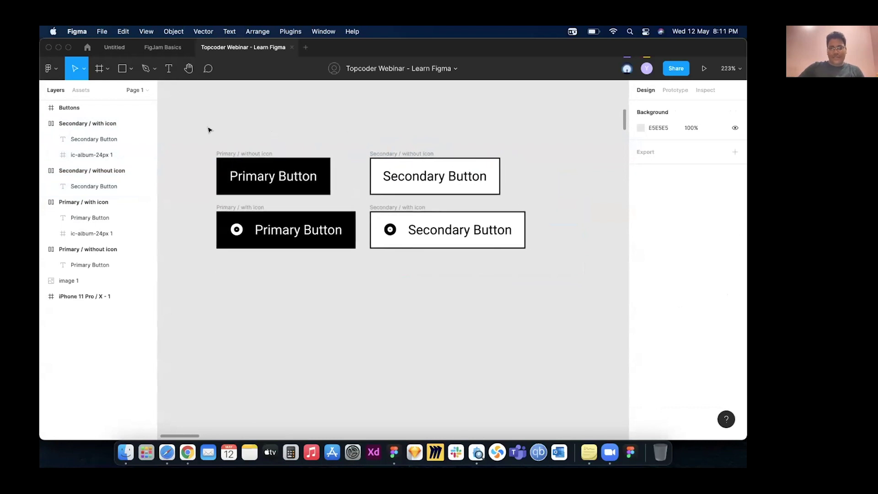
left_click_drag(197, 126, 587, 337)
left_click(510, 286)
left_click_drag(570, 282, 601, 300)
left_click(195, 124)
key("super+r")
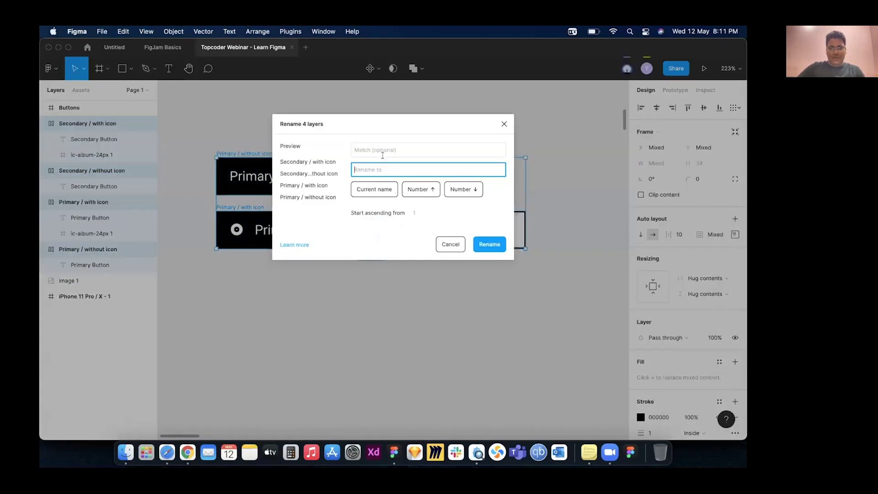
left_click(364, 149)
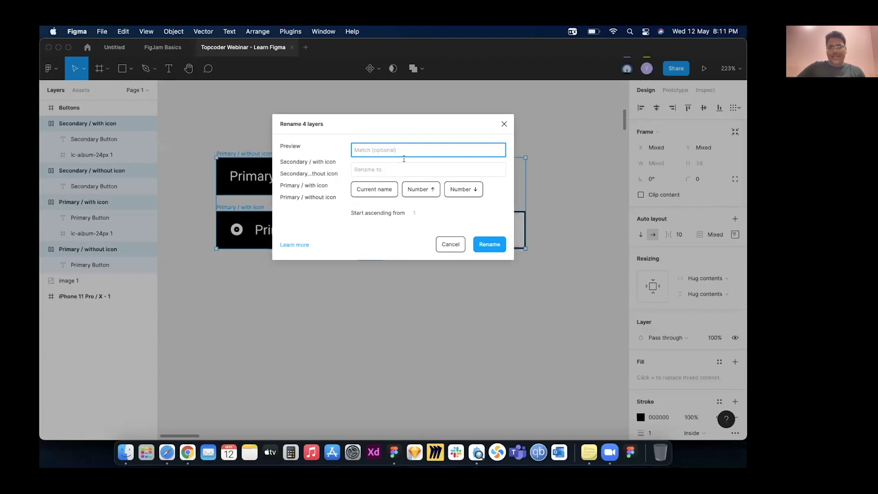
key("Escape")
left_click(246, 129)
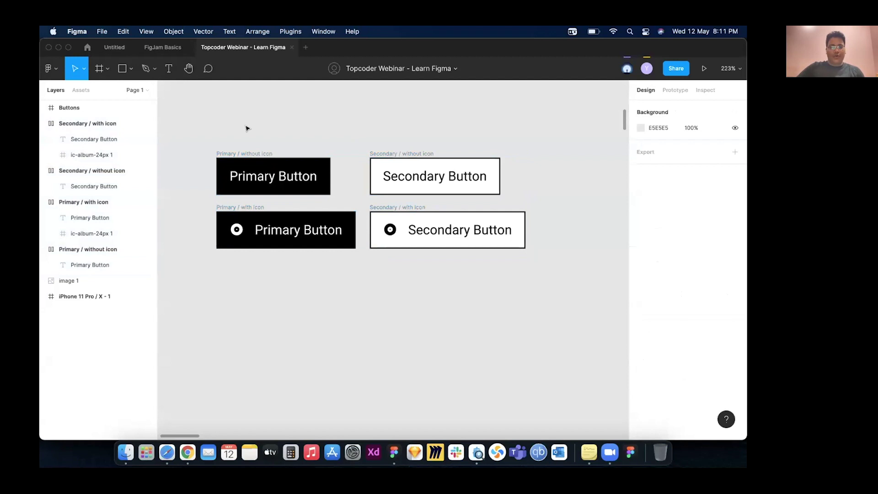
- Review the slash-separated names of the four primary and secondary button frames
mouse_move(195, 130)
left_mouse_down()
mouse_move(488, 287)
mouse_move(563, 288)
mouse_move(204, 134)
left_mouse_up()
left_click(559, 291)
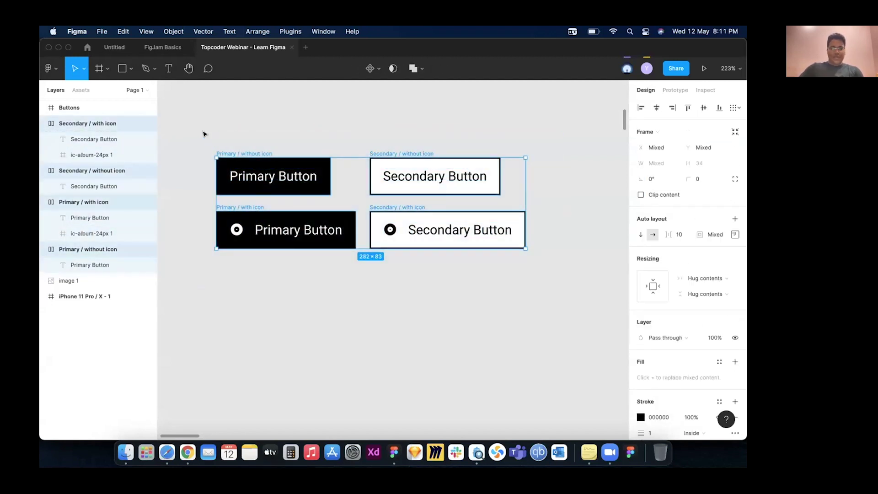
scroll(686, 274, "down", 3)
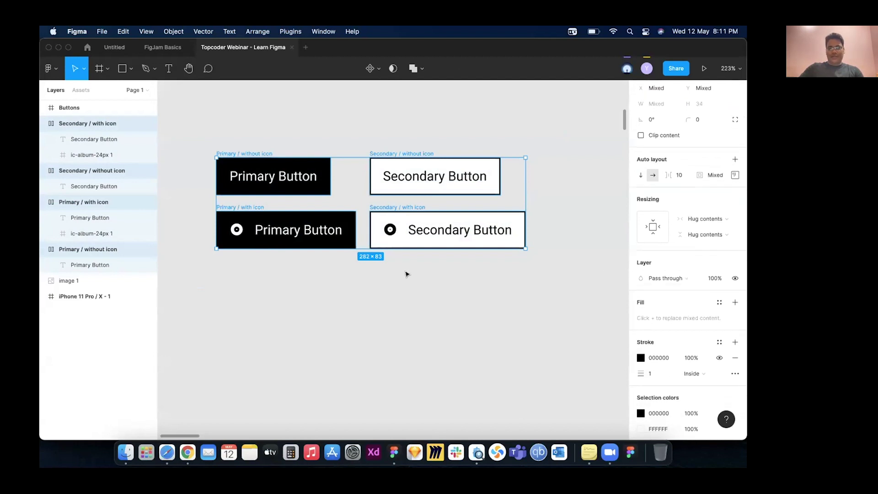
left_click(406, 272)
left_click(397, 153)
scroll(343, 151, "left", 2)
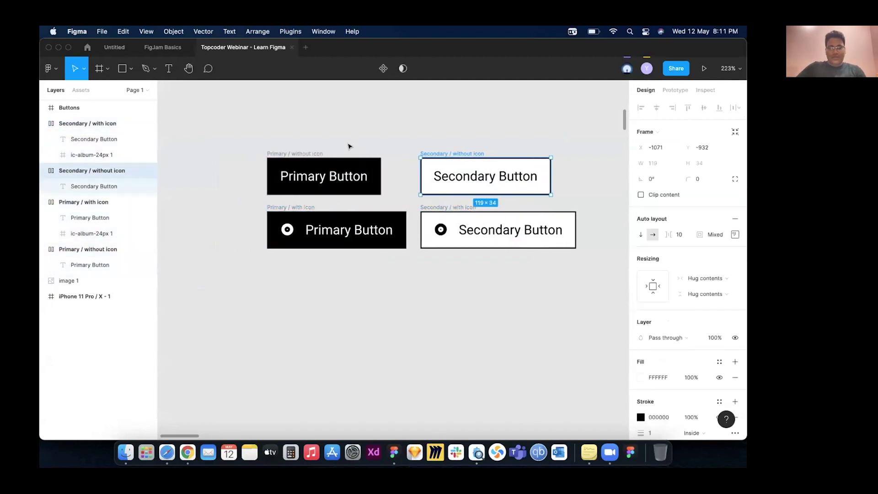
left_click(389, 139)
left_click_drag(399, 137, 596, 273)
left_click(596, 272)
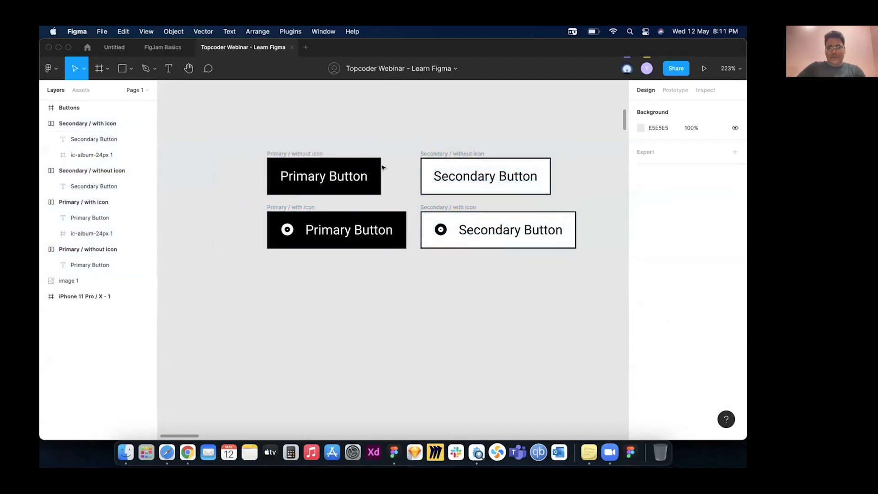
left_click(271, 154)
left_click_drag(241, 141, 592, 287)
key("shift+Left")
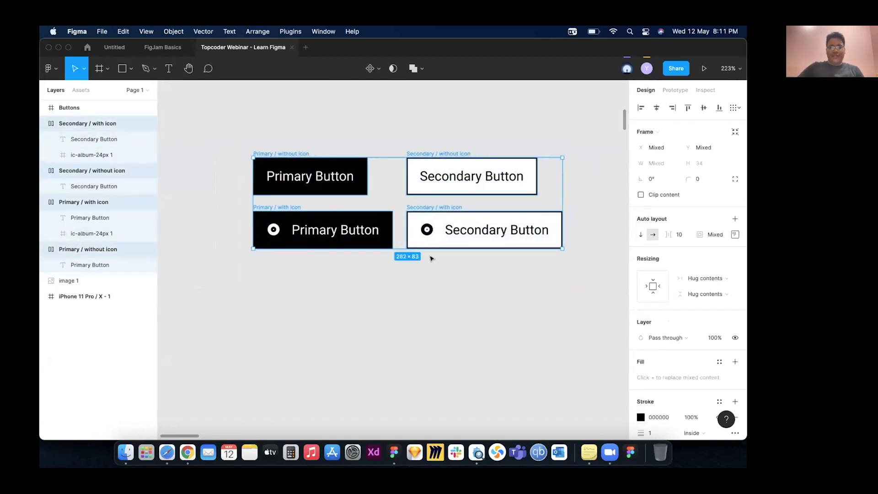
scroll(392, 133, "right", 3)
left_click(392, 133)
left_click(280, 151)
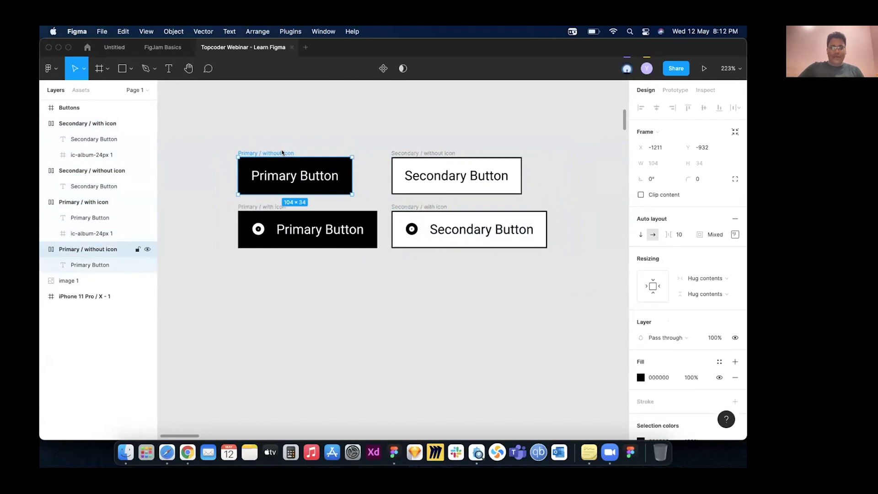
right_click(286, 153)
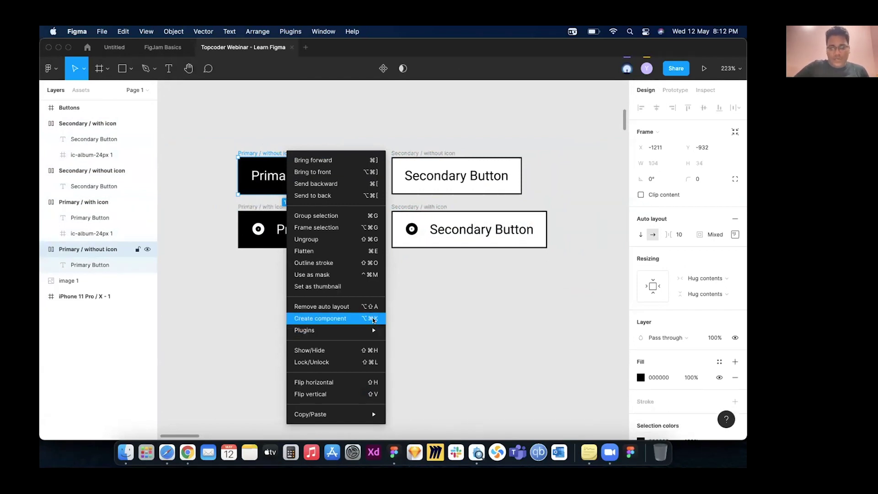
key("Escape")
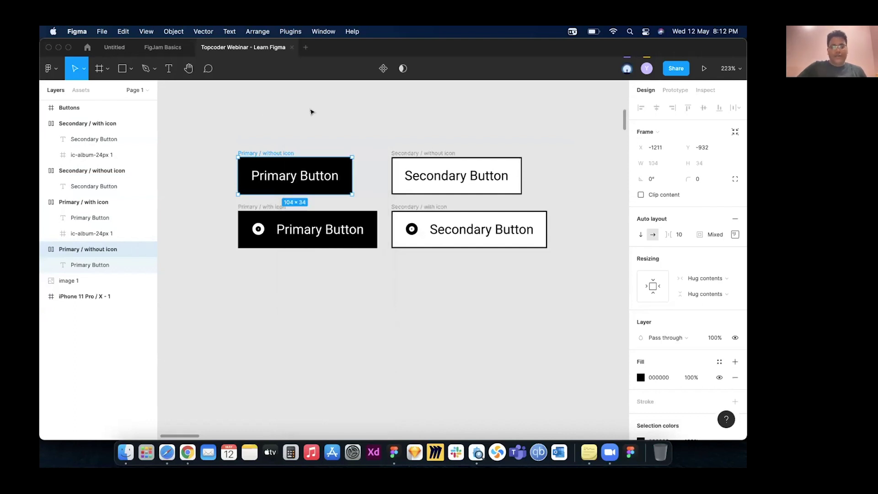
left_click(293, 123)
left_click(257, 148)
left_click(208, 134)
- Turn the four primary and secondary button frames into separate components in one operation
left_click_drag(212, 129, 606, 306)
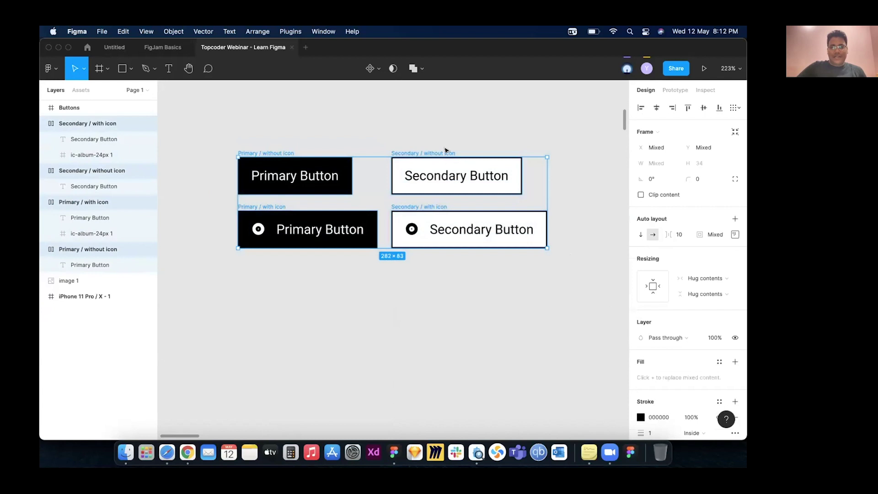
left_click(372, 78)
left_click(359, 104)
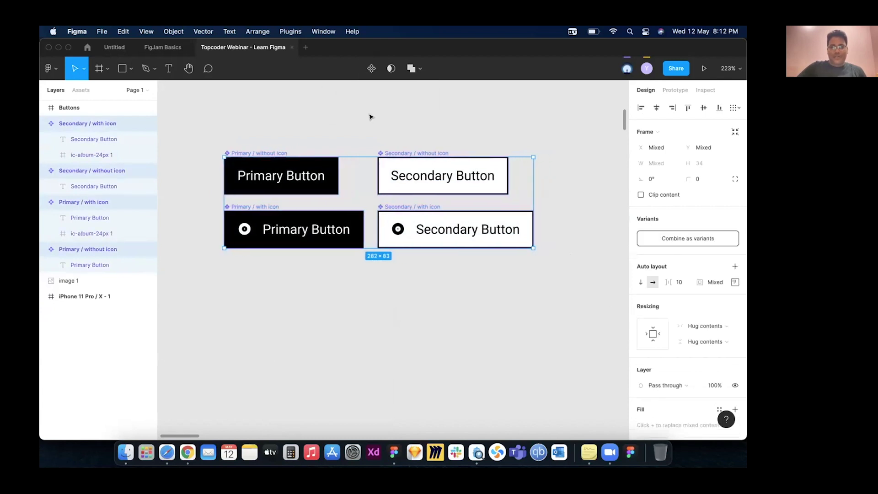
- Combine the four button components as variants of a single component set
left_click(276, 122)
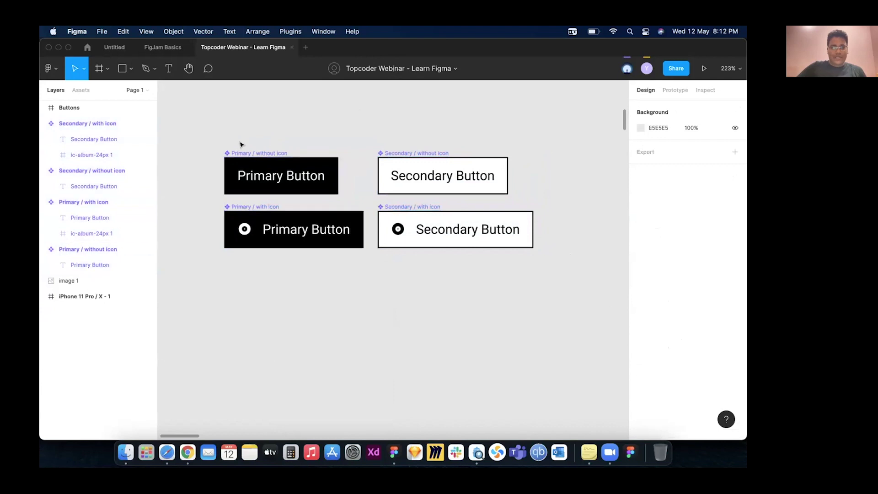
left_click_drag(197, 131, 569, 306)
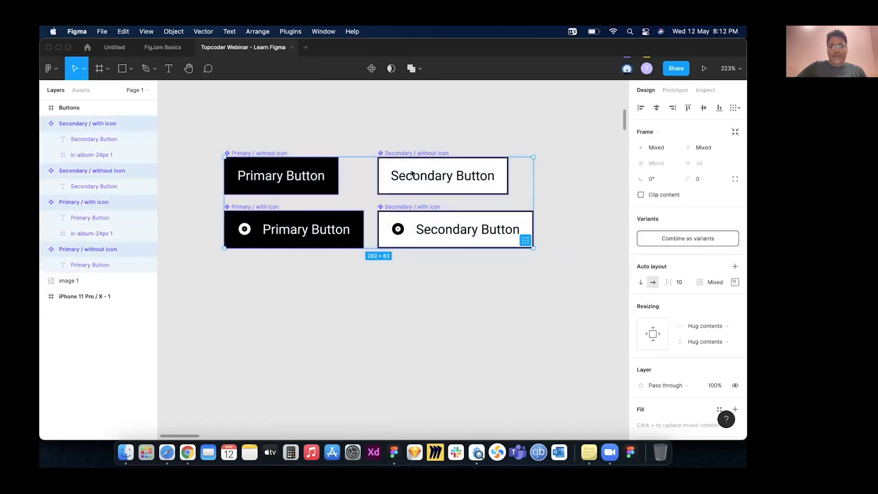
left_click(690, 239)
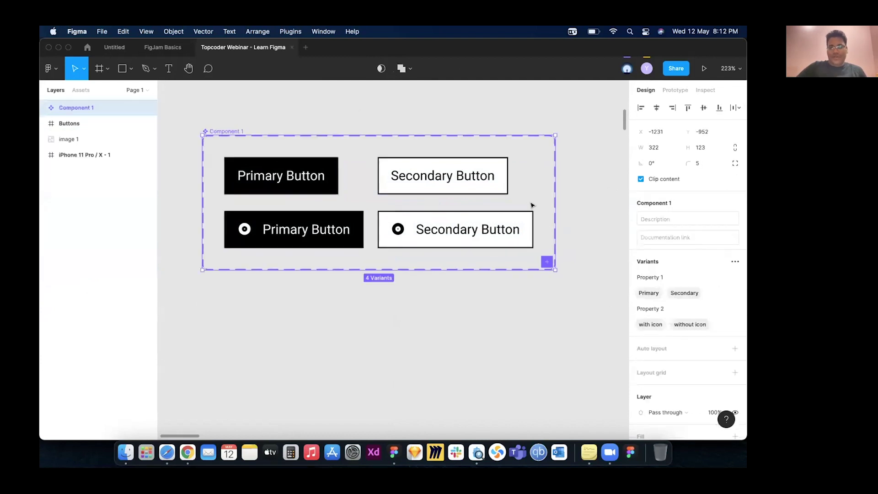
- Rename the component set that holds the four button variants to "button"
scroll(532, 206, "down", 3)
key("Escape")
left_click(295, 150)
key("Escape")
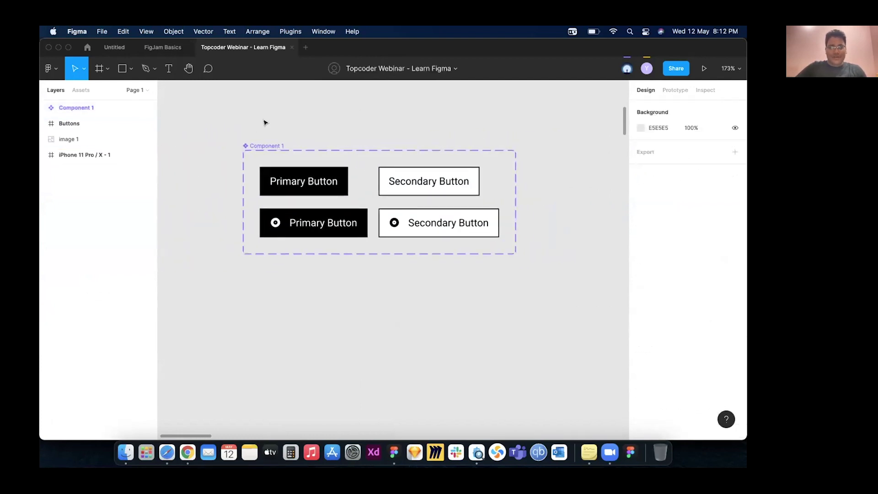
left_click(275, 161)
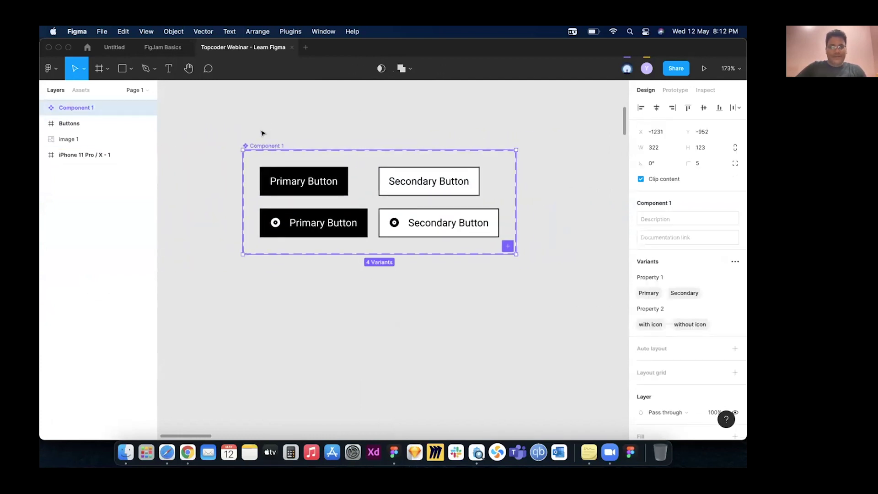
double_click(78, 106)
type("button")
key("Return")
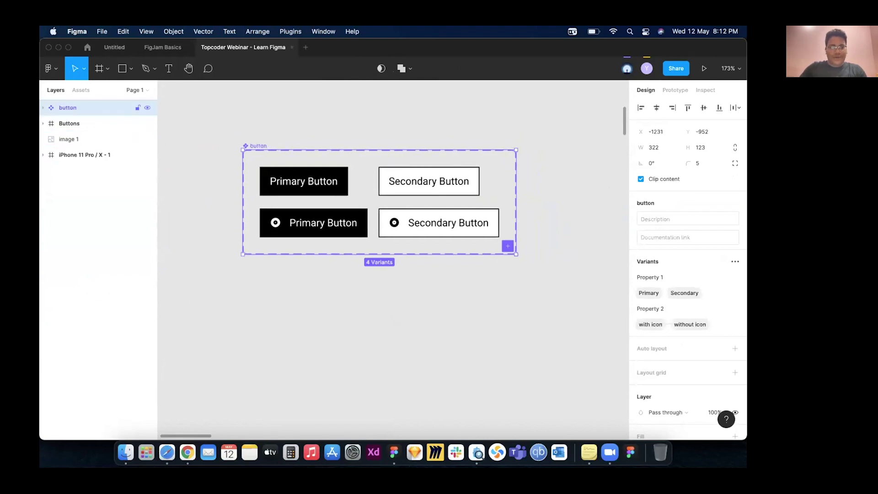
- Rename the component set's two variant properties to "type" and "icon"
left_click(667, 278)
left_click_drag(671, 277, 636, 277)
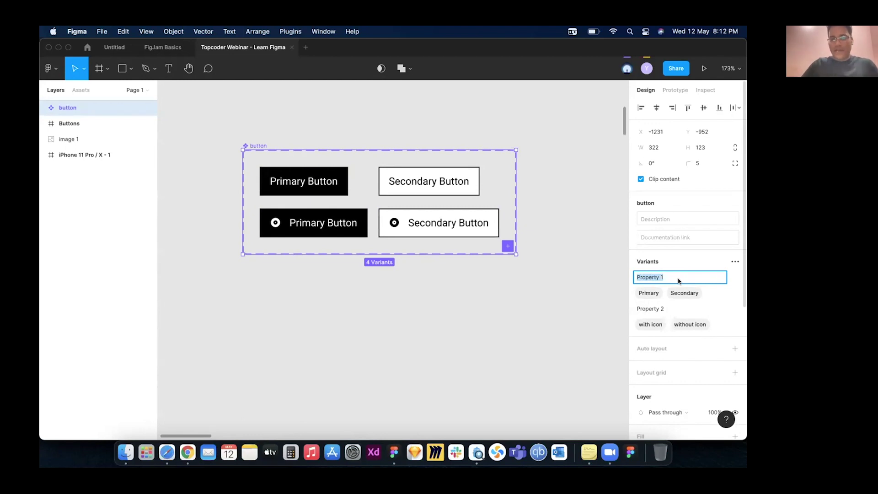
type("tyoe")
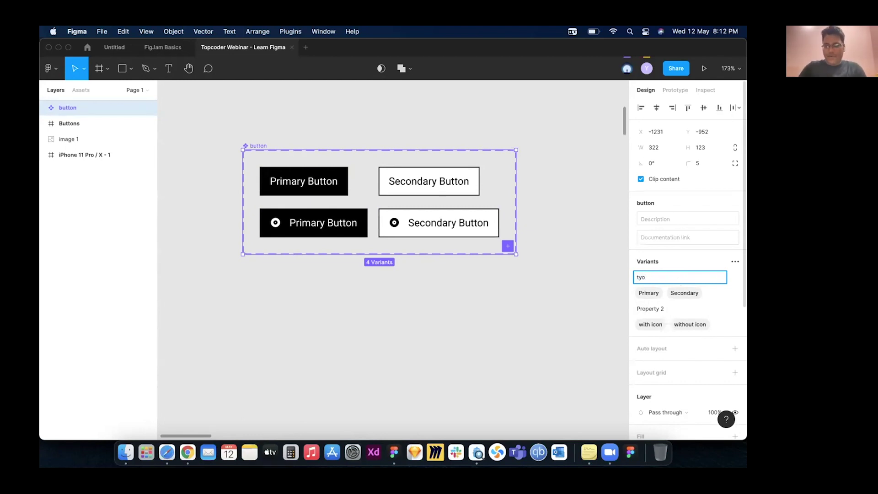
key("Return")
left_click(669, 313)
left_click(674, 312)
type("icon")
key("Return")
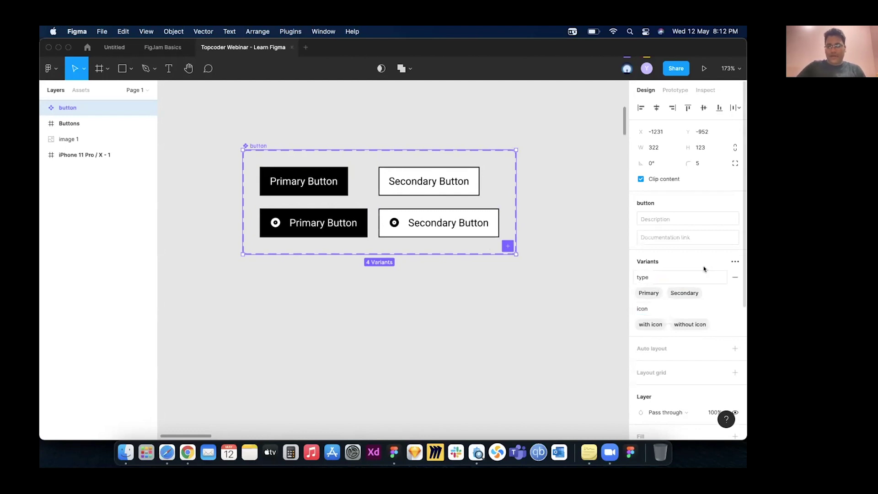
- Place an instance of the local button component on the canvas below the component set and select it
scroll(498, 290, "down", 2)
left_click(164, 161)
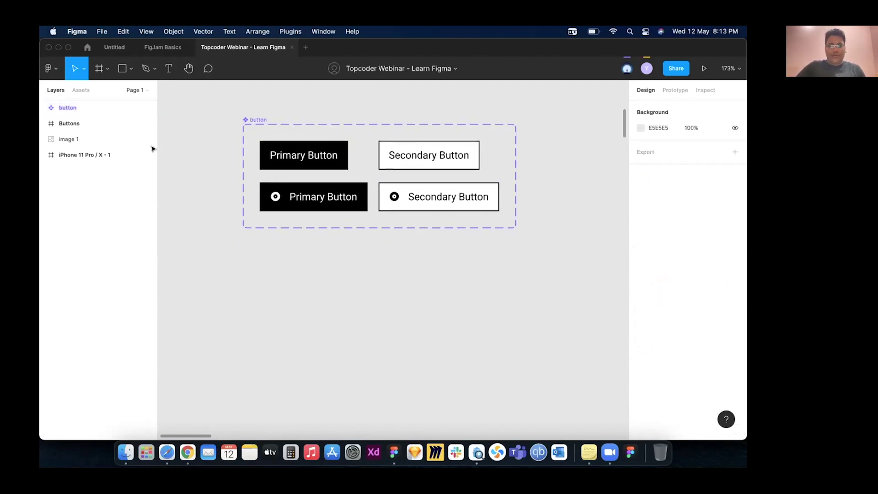
left_click(85, 97)
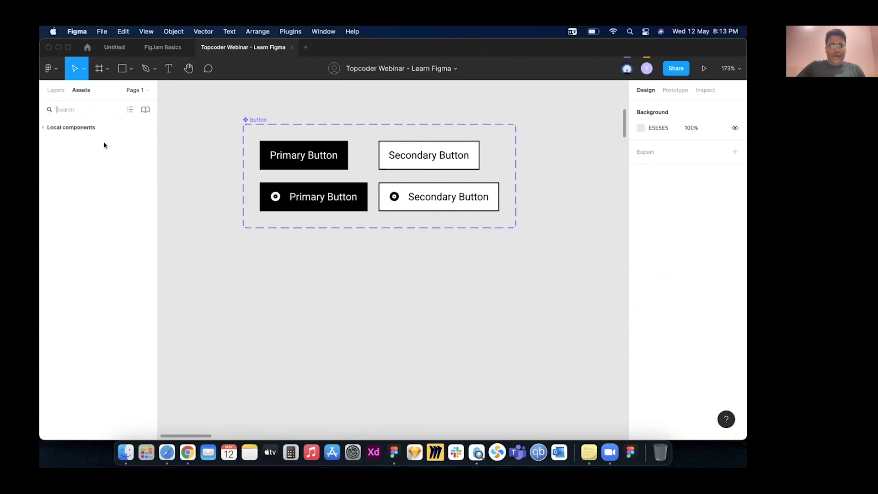
left_click(43, 129)
left_click_drag(99, 154, 373, 321)
scroll(439, 266, "down", 3)
left_click(459, 245)
left_click(374, 270)
- Try the placed button instance as the Secondary type, both with icon and without icon
left_click(689, 236)
left_click(690, 243)
left_click(695, 251)
left_click(704, 237)
left_click(686, 249)
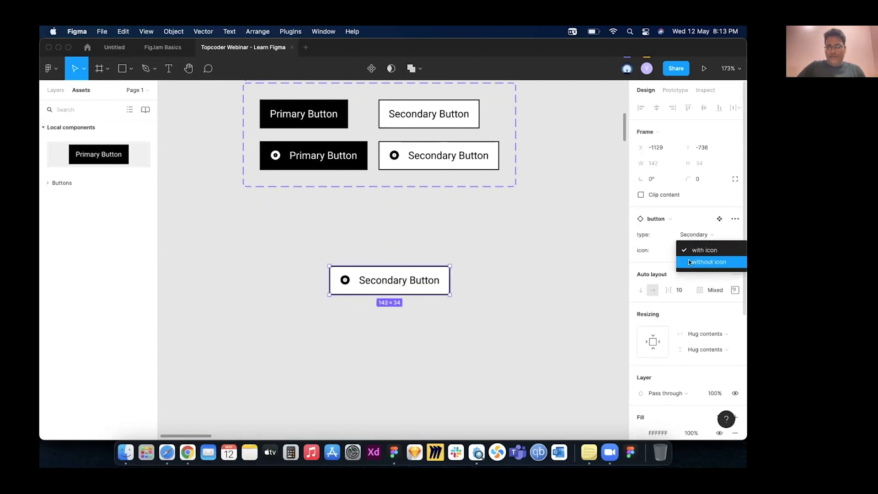
left_click(704, 259)
left_click(690, 251)
left_click(667, 251)
- Set the button instance's type to Primary and its icon property to "with icon"
left_click(692, 234)
left_click(696, 234)
left_click(687, 234)
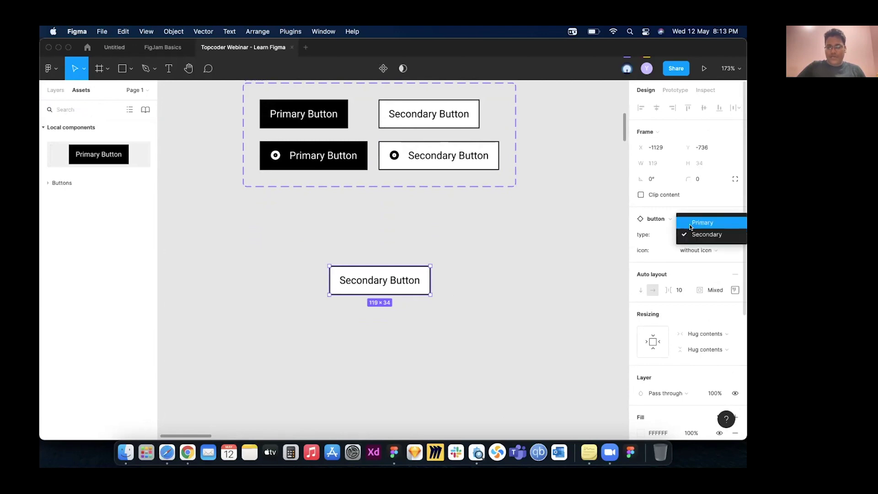
left_click(700, 222)
left_click(695, 250)
left_click(697, 239)
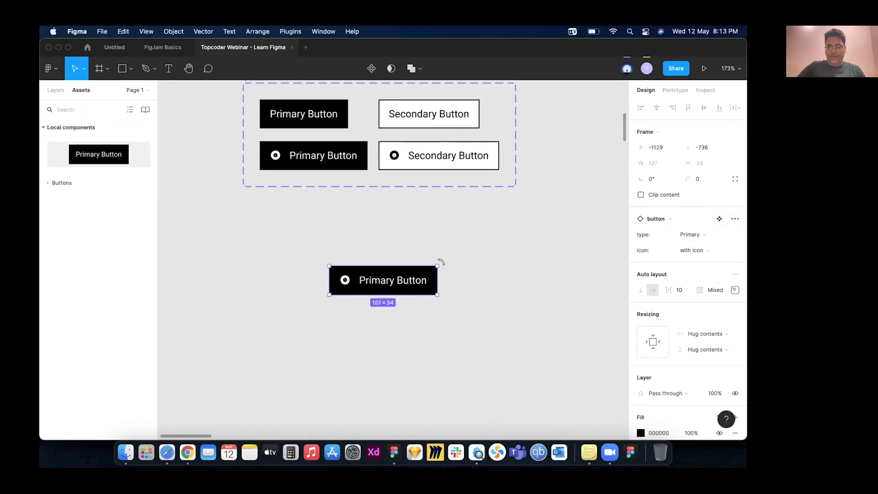
left_click(442, 262)
left_click_drag(235, 225, 505, 321)
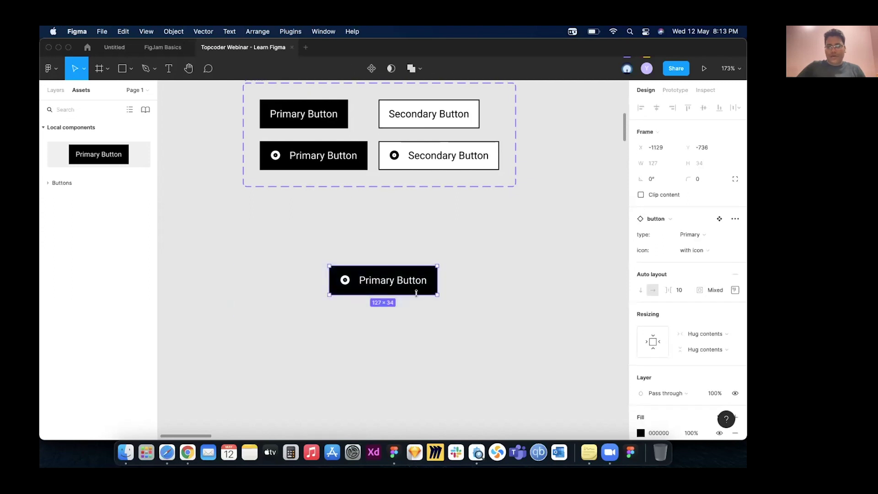
left_click(476, 309)
- Rename the icon property's values "with icon" and "without icon" in the component set to "true" and "false"
scroll(388, 256, "up", 5)
scroll(391, 229, "down", 3)
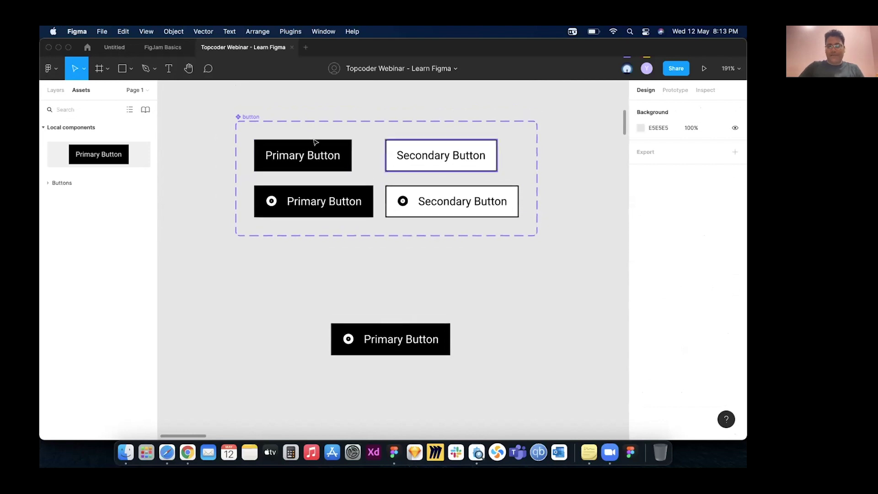
left_click(246, 116)
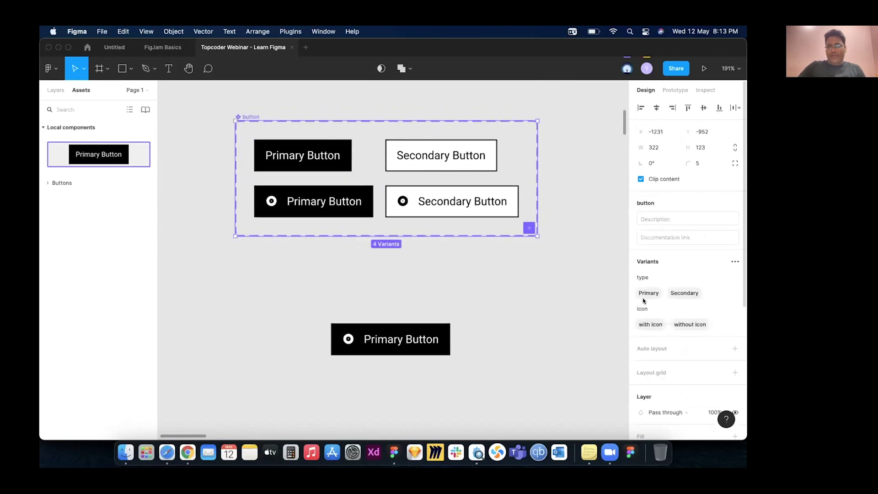
double_click(657, 325)
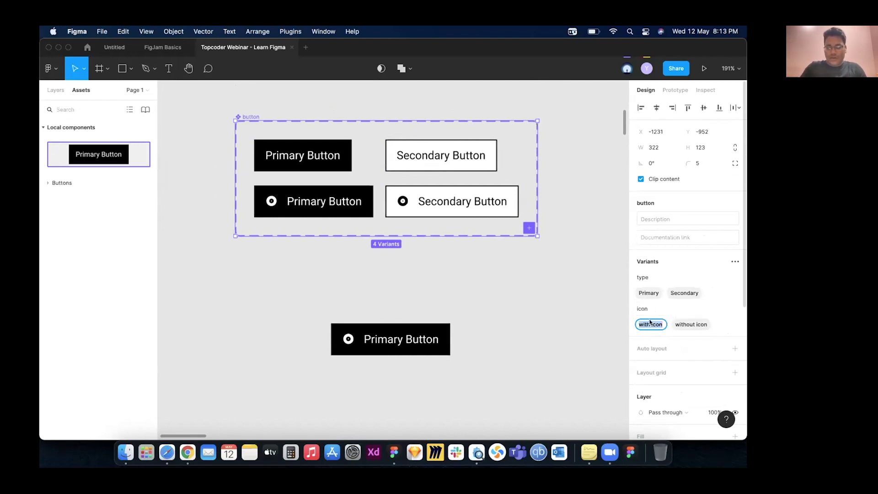
type("yes")
key("super+a")
type("t")
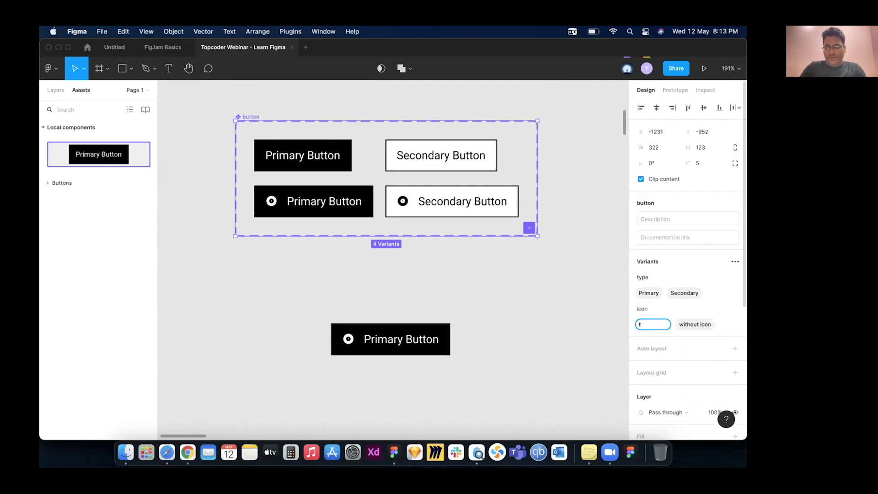
key("Return")
double_click(681, 325)
type("f")
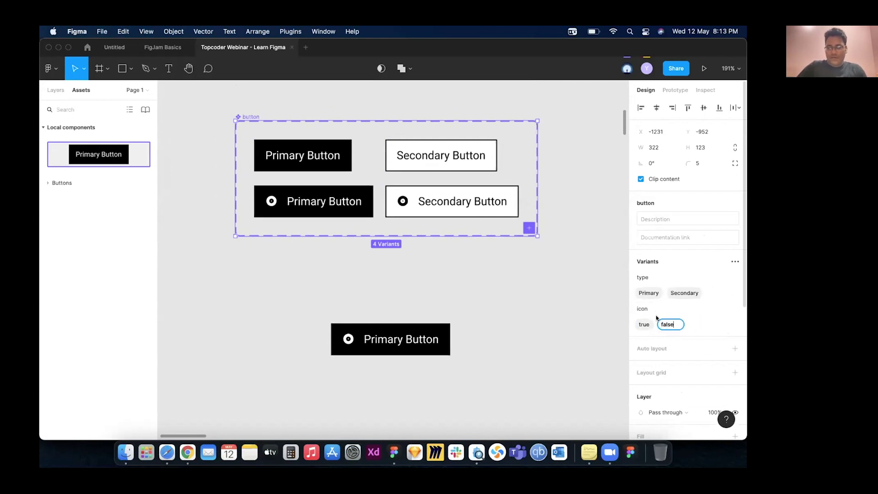
type("alse")
left_click(502, 302)
- Test the icon property on the placed Primary button instance by switching it off and on twice
left_click(393, 329)
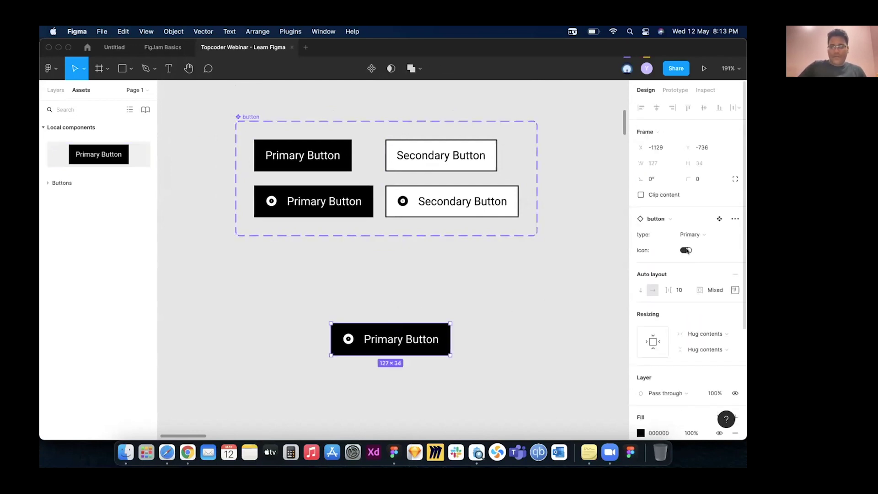
left_click(684, 250)
left_click(684, 251)
left_click(683, 250)
left_click(683, 250)
- Set the button instance's type to Secondary and switch its icon off and back on
left_click(686, 235)
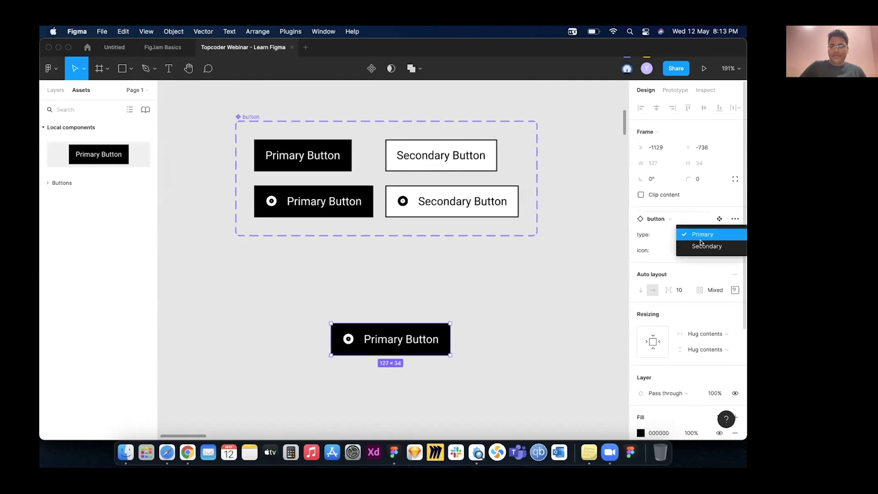
left_click(698, 244)
left_click(686, 250)
left_click(686, 250)
left_click(426, 284)
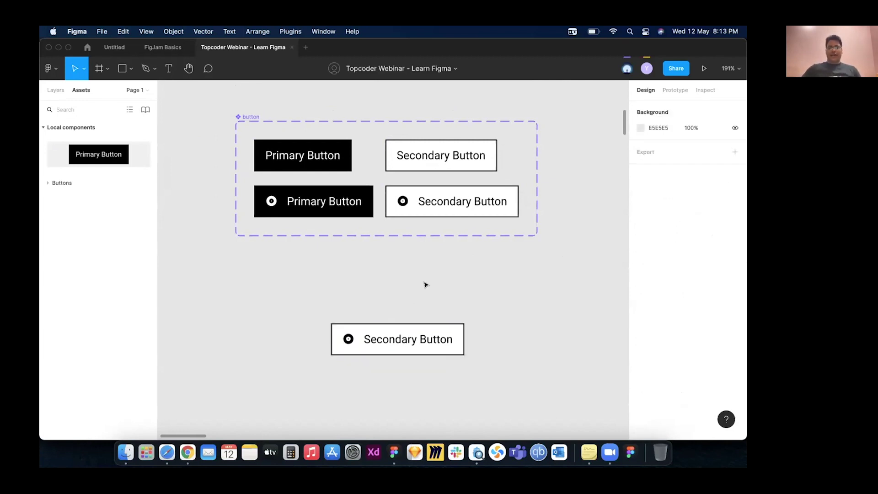
scroll(435, 280, "right", 1)
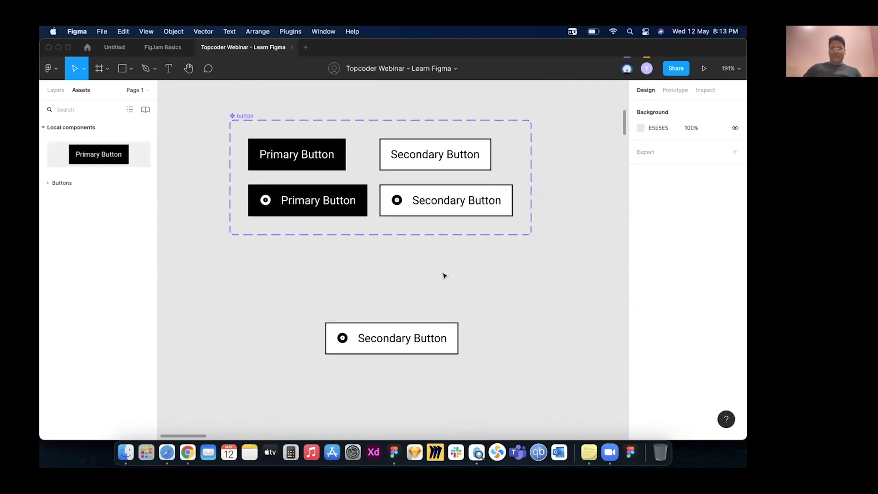
scroll(444, 276, "up", 2)
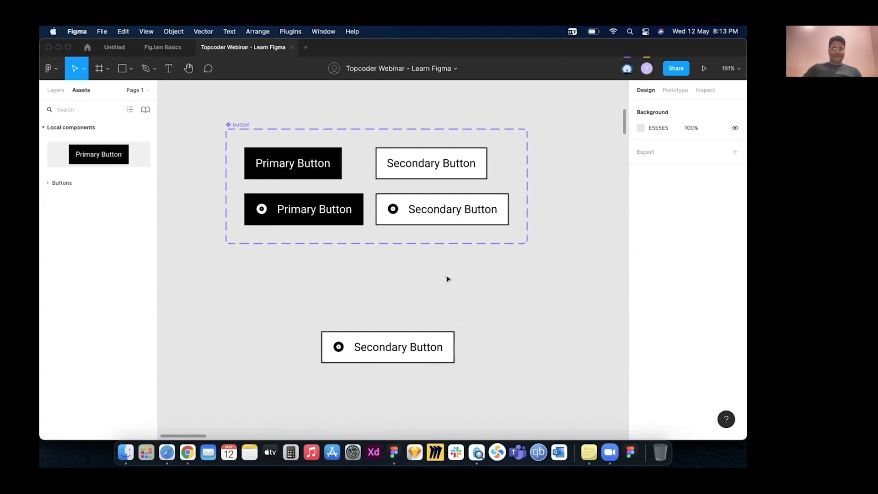
scroll(424, 275, "down", 3)
left_click(308, 172)
left_click_drag(240, 150, 308, 183)
left_click_drag(397, 226, 529, 265)
left_click(529, 265)
scroll(530, 267, "down", 1)
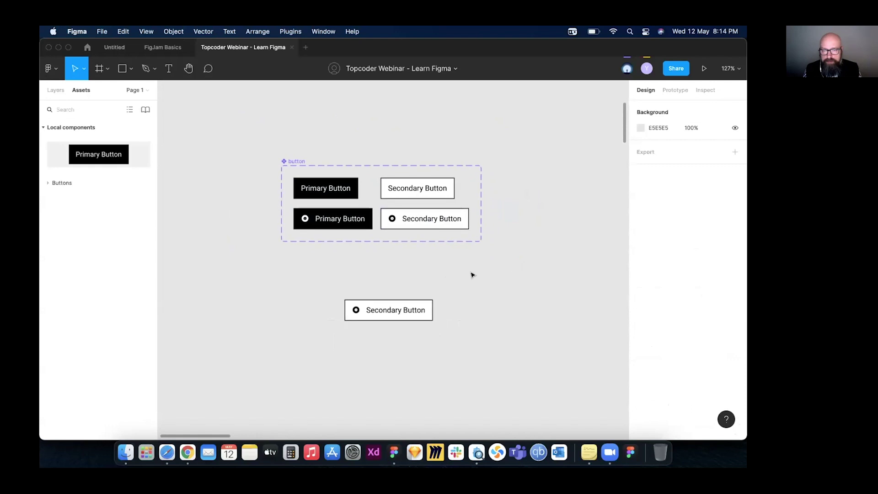
scroll(467, 270, "up", 1)
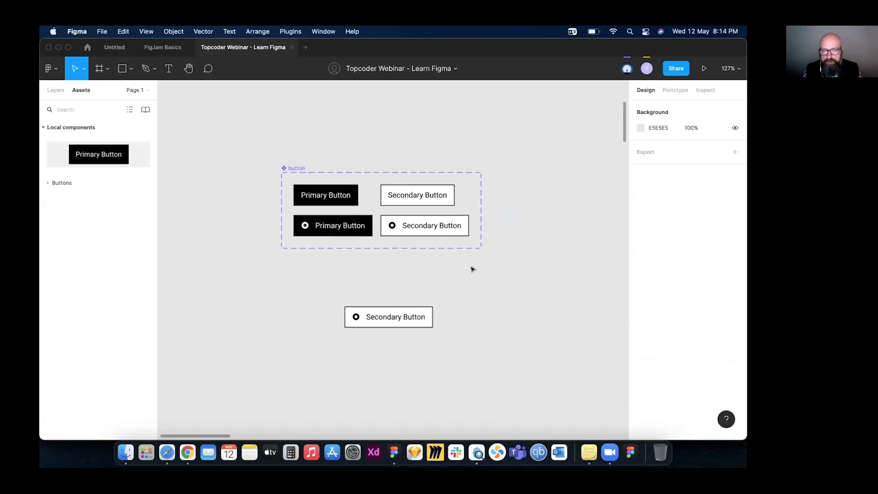
- Review the variant, auto-layout and style properties of the Secondary button instance below the component set
left_click(407, 320)
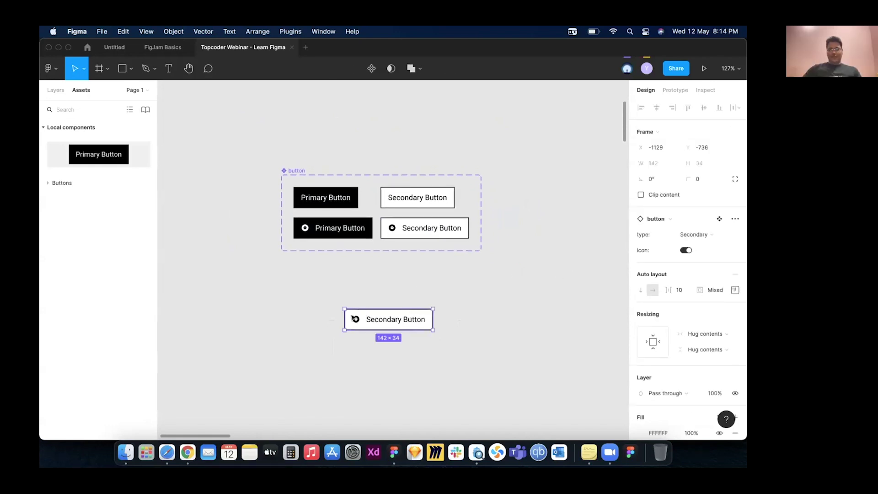
scroll(659, 302, "down", 1)
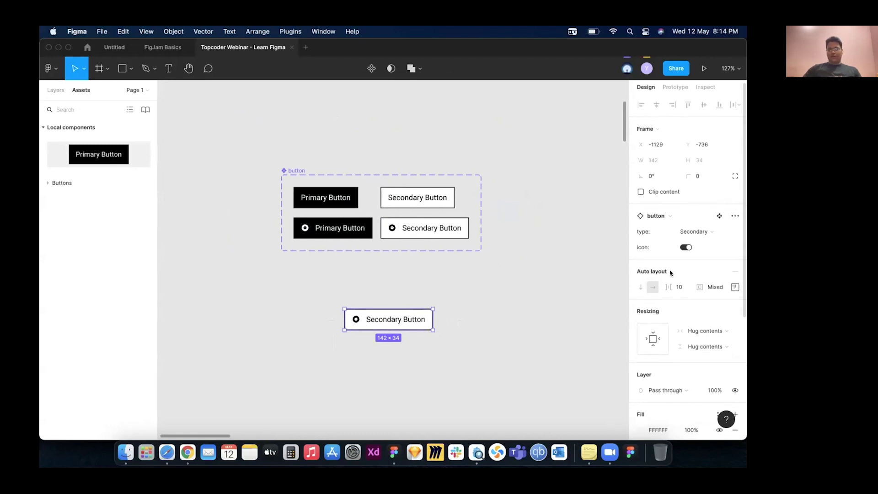
scroll(671, 273, "down", 5)
scroll(683, 268, "up", 5)
left_click(449, 275)
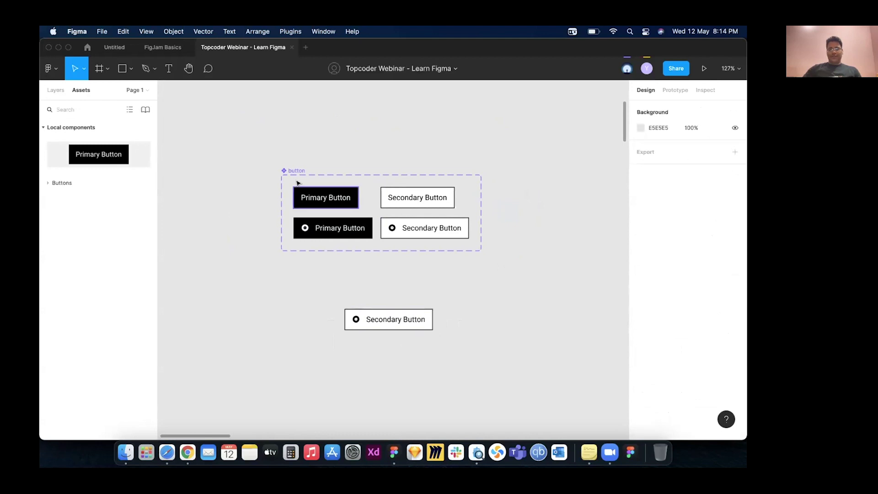
- Examine the type and icon variant properties of the whole button component set
left_click(304, 191)
left_click(342, 165)
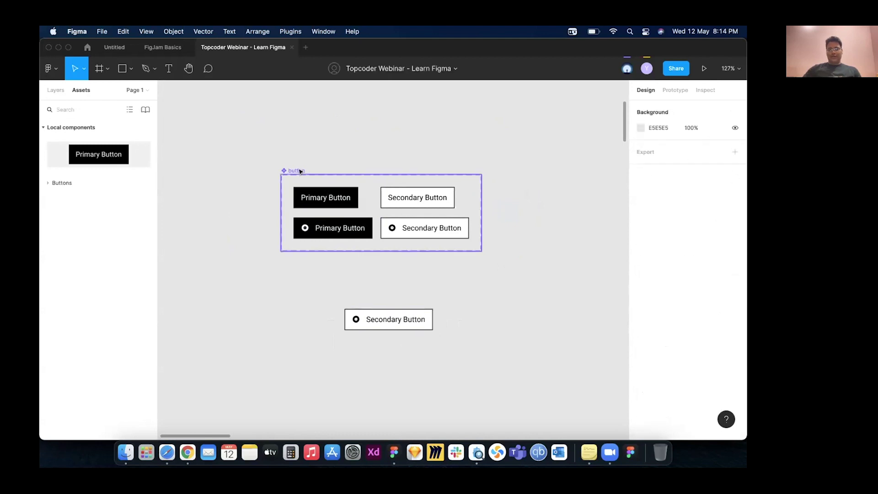
left_click(298, 170)
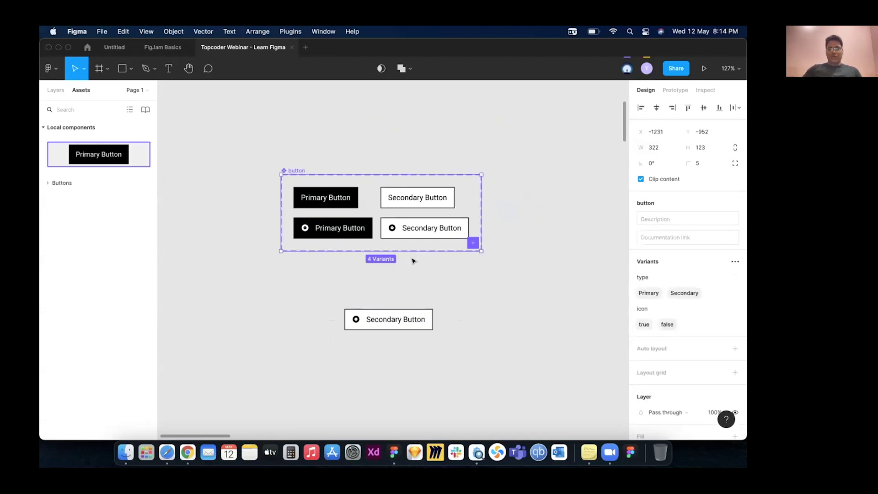
left_click(429, 261)
scroll(429, 261, "down", 1)
scroll(429, 261, "right", 1)
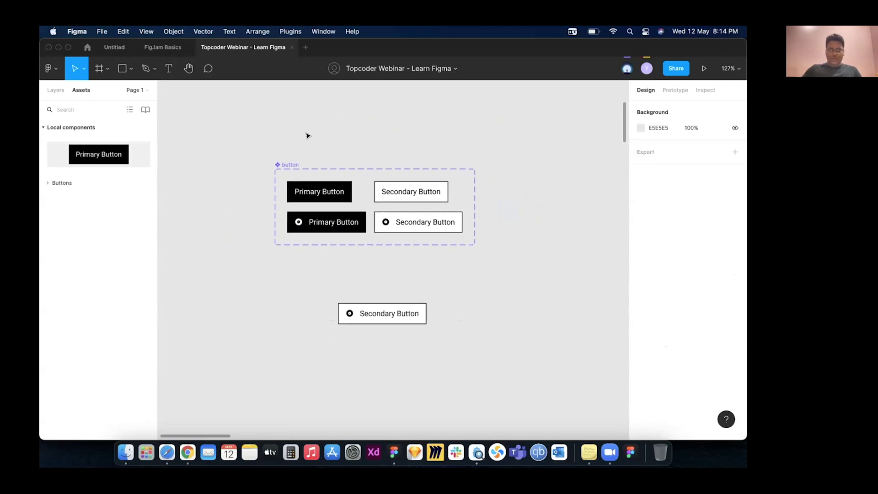
left_click(289, 165)
left_click(294, 150)
left_click(285, 165)
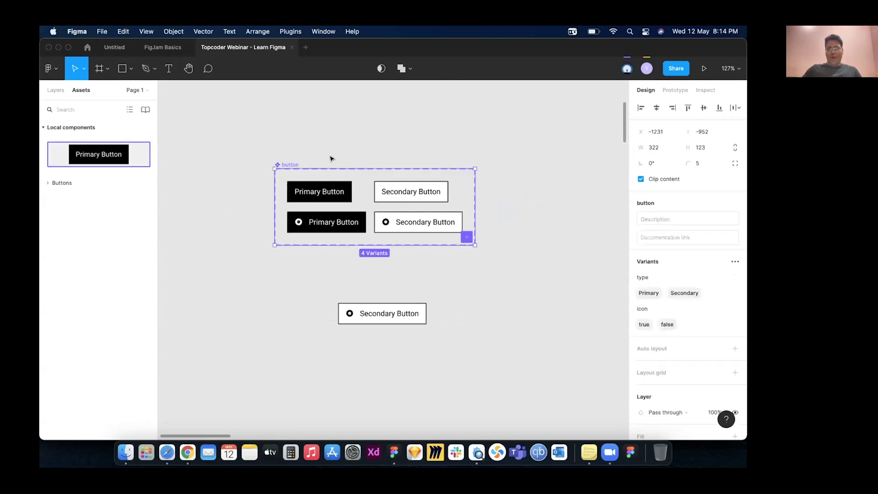
left_click(432, 283)
scroll(426, 281, "right", 2)
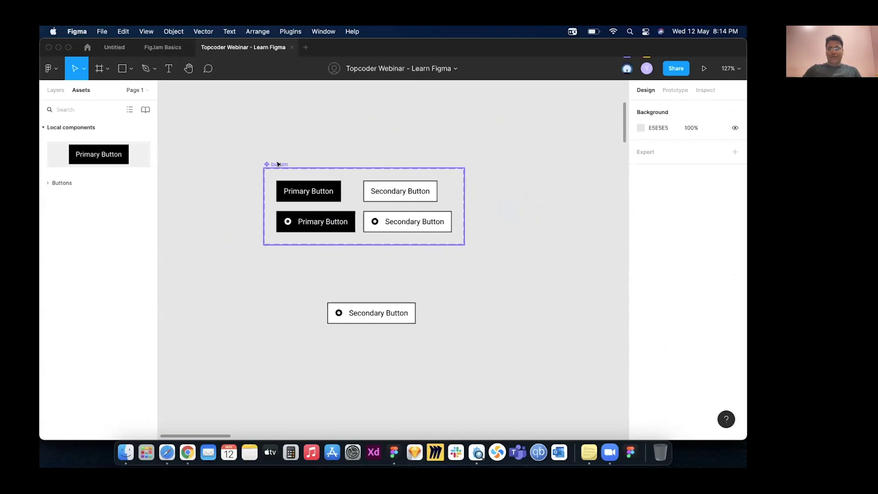
- Inspect the type and icon values of individual Secondary and Primary variants inside the button component set
left_click(300, 167)
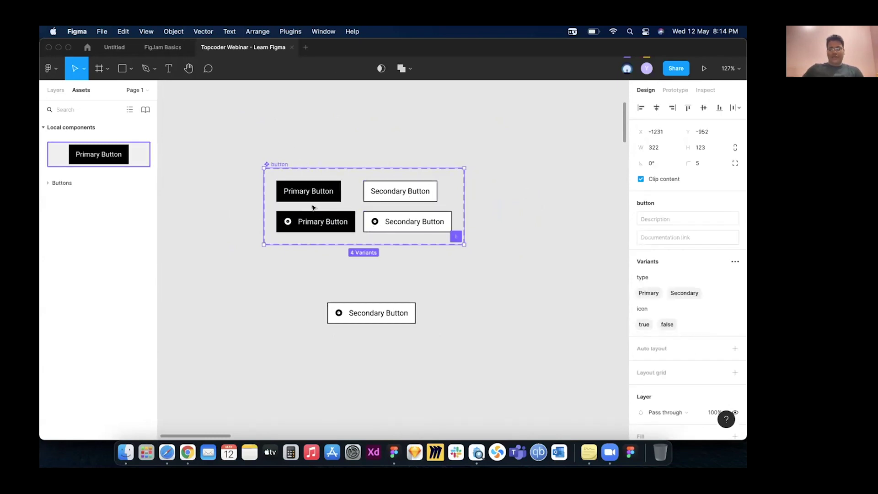
scroll(316, 207, "up", 5)
left_click(405, 185)
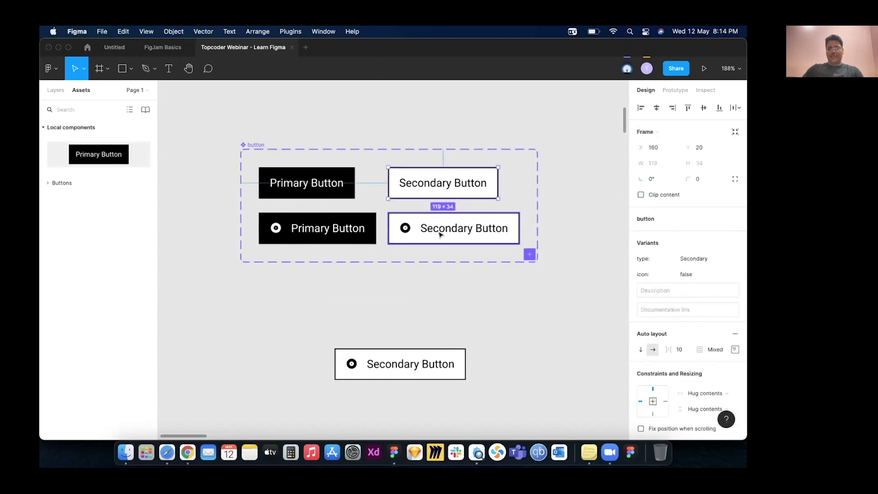
left_click(421, 233)
left_click(362, 225)
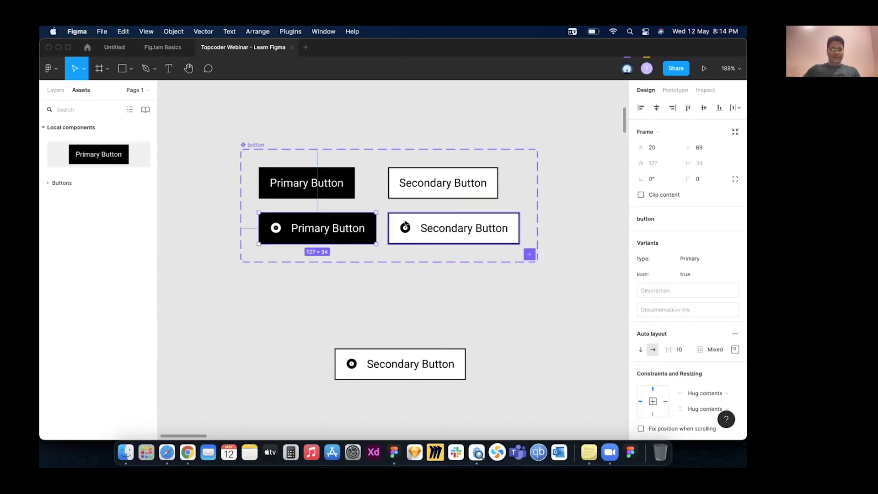
left_click_drag(576, 280, 285, 134)
left_click(460, 143)
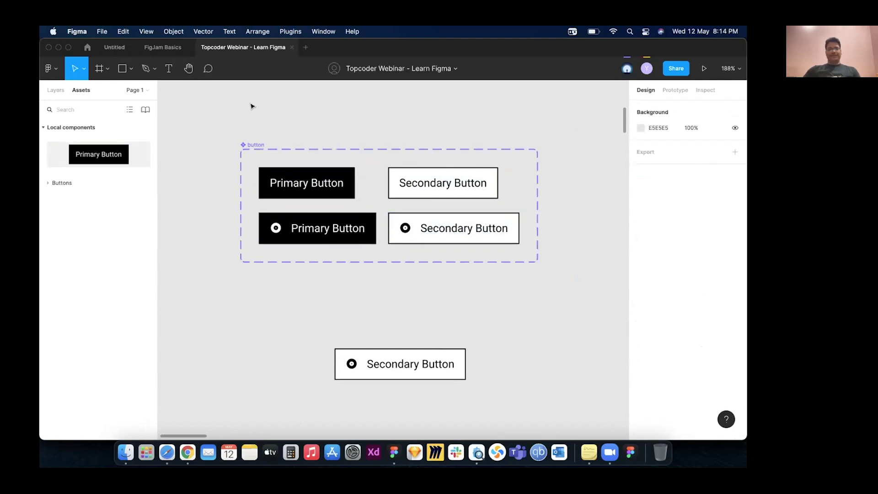
scroll(312, 131, "up", 2)
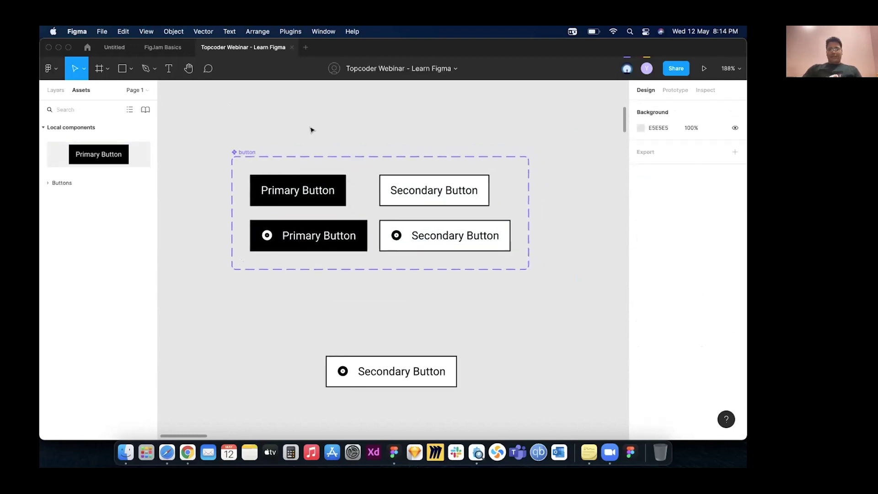
- Search the quick actions for "key" and open the keyboard shortcuts reference
left_click(50, 71)
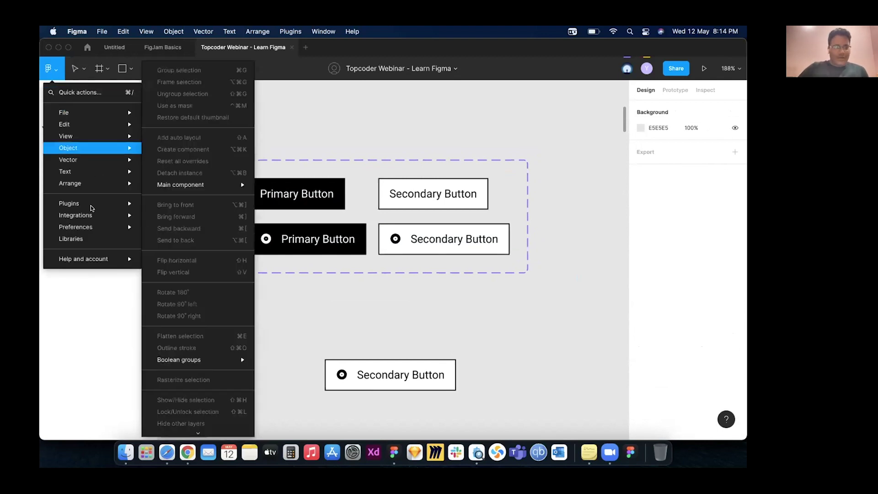
mouse_move(91, 208)
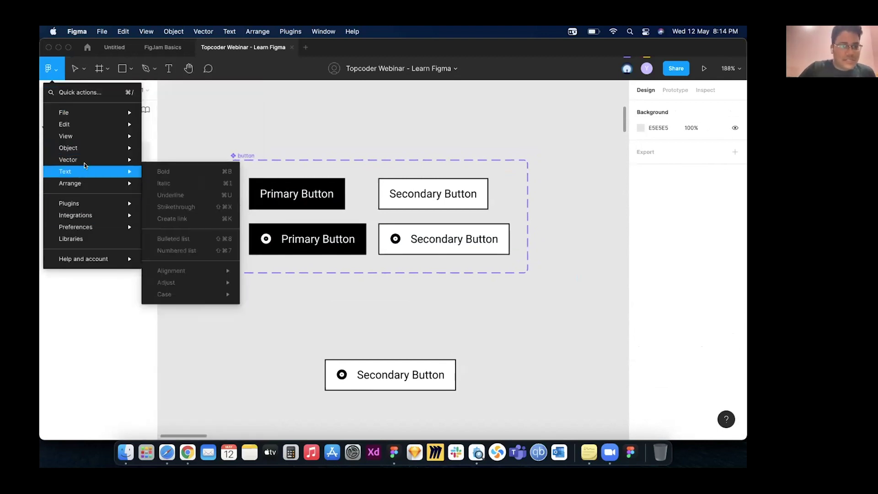
mouse_move(97, 112)
mouse_move(97, 136)
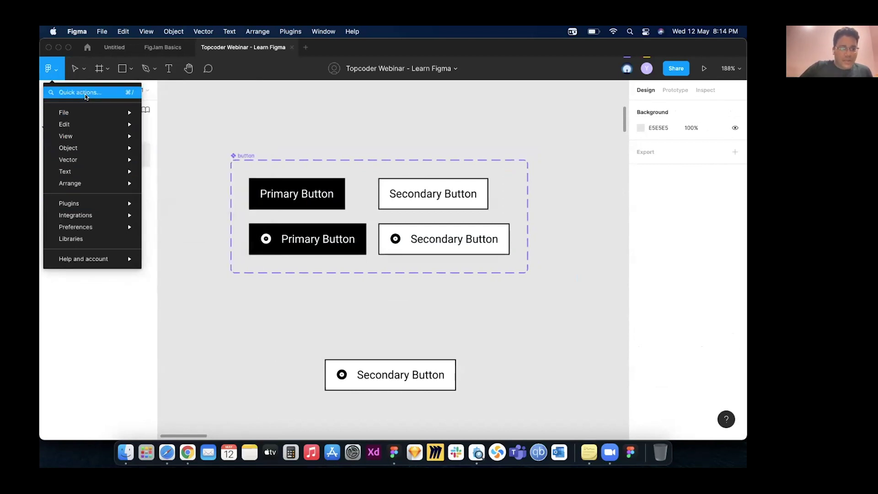
left_click(85, 96)
left_click(58, 70)
left_click(59, 70)
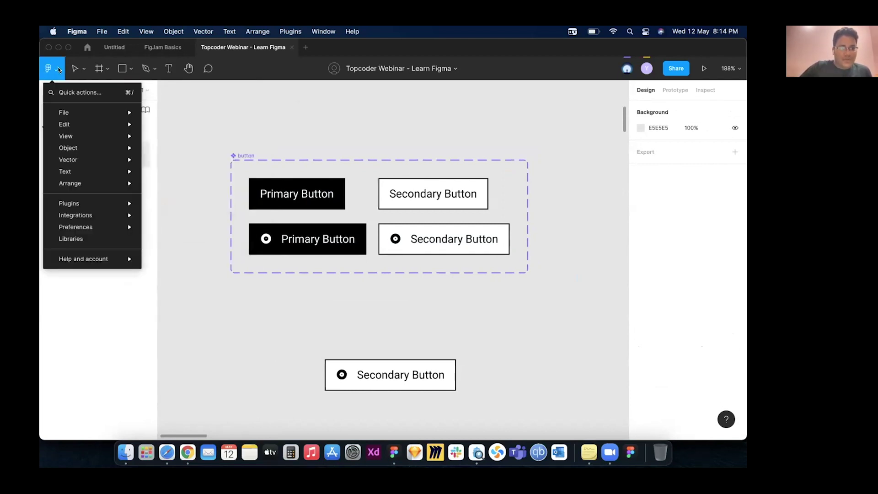
left_click(57, 91)
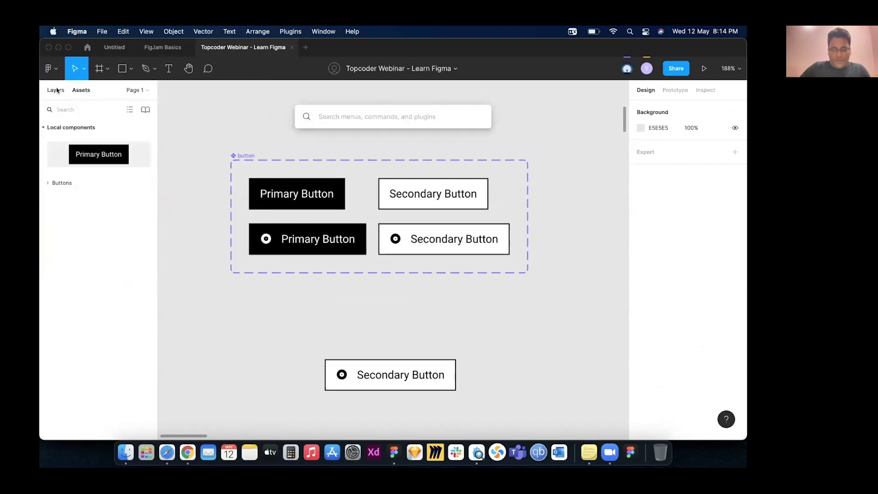
type("ke")
type("y")
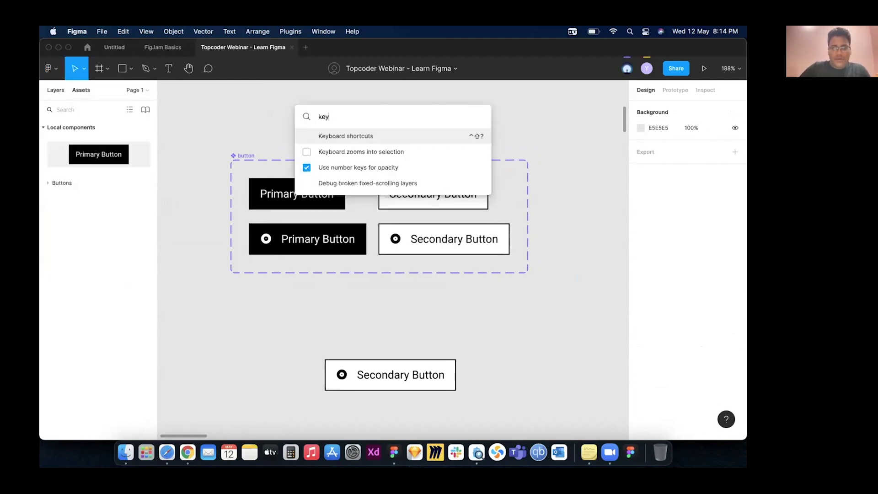
key("Return")
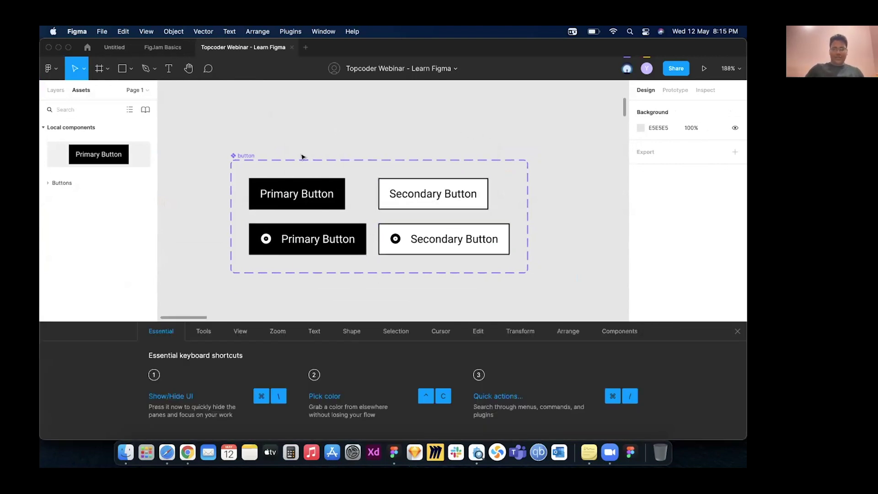
- Review the keyboard shortcut categories from Tools through Arrange, revisit Selection, Shape and Text, and close the reference
left_click(198, 334)
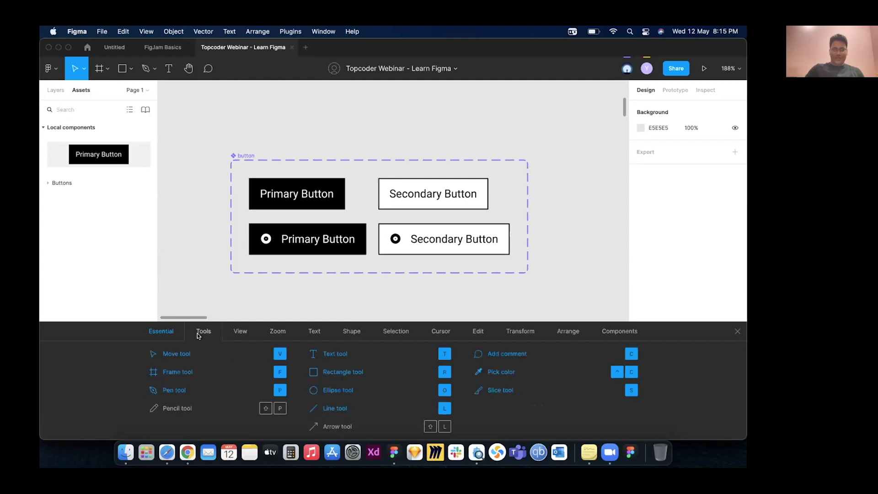
left_click(235, 331)
left_click(278, 331)
left_click(313, 331)
left_click(352, 331)
left_click(396, 330)
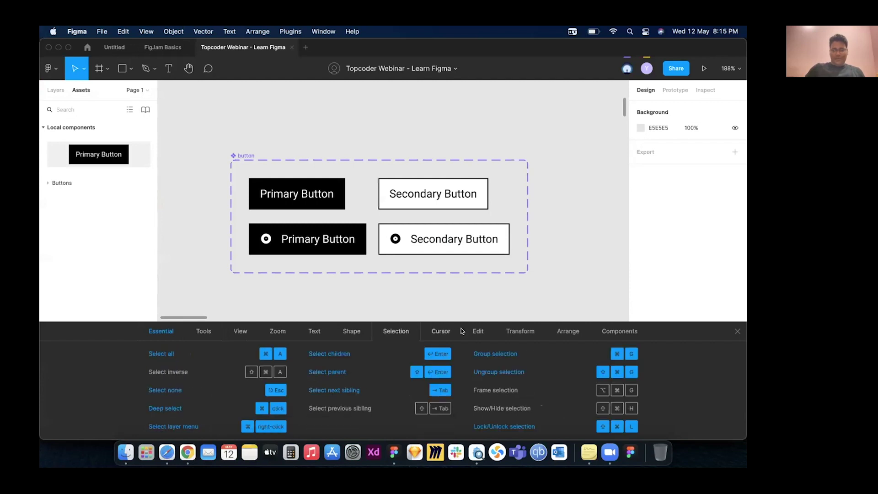
left_click(440, 330)
left_click(475, 331)
left_click(508, 331)
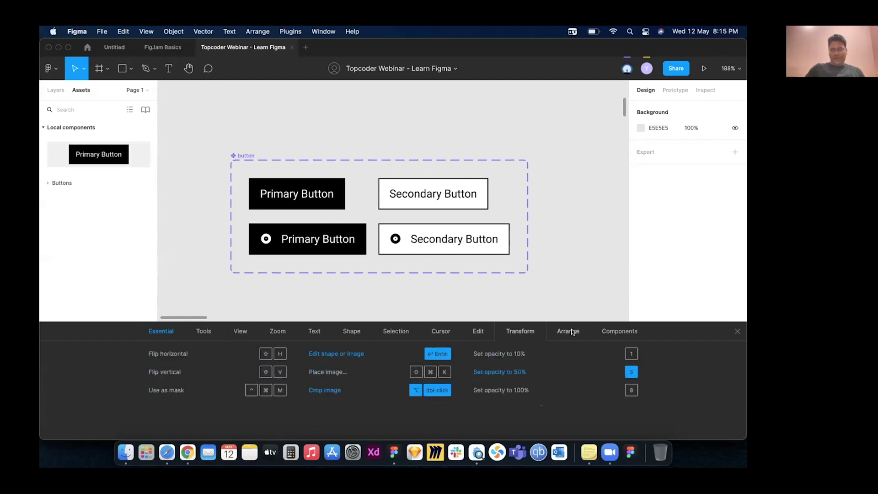
left_click(568, 330)
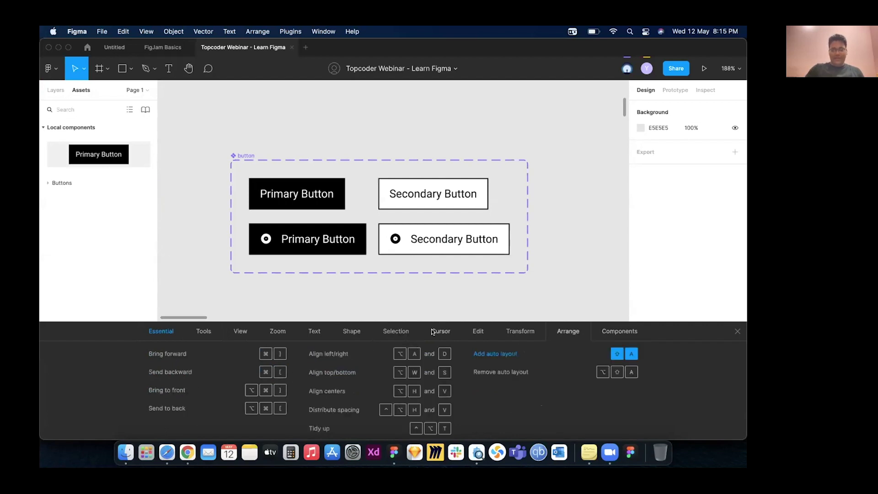
left_click(396, 332)
left_click(342, 336)
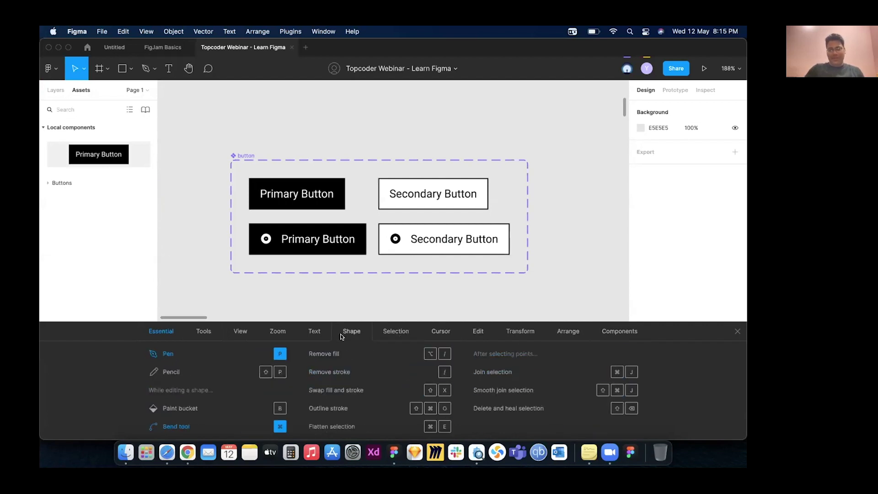
left_click(314, 332)
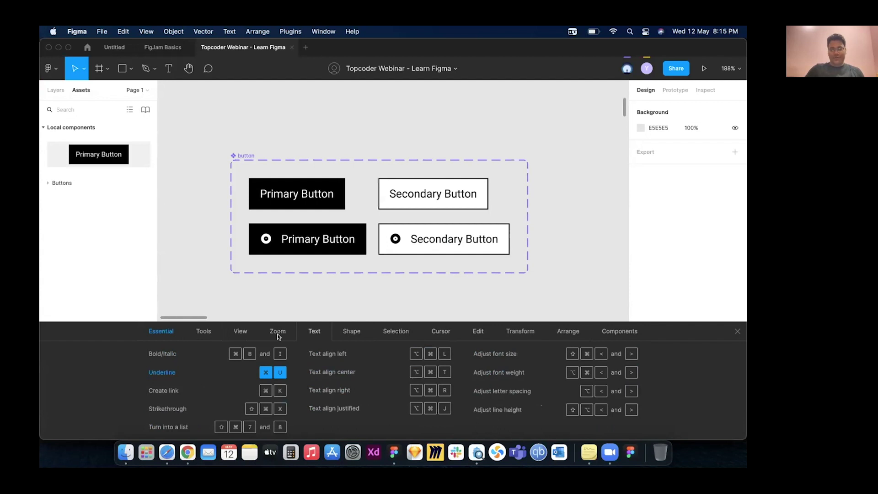
left_click(738, 332)
scroll(567, 267, "up", 2)
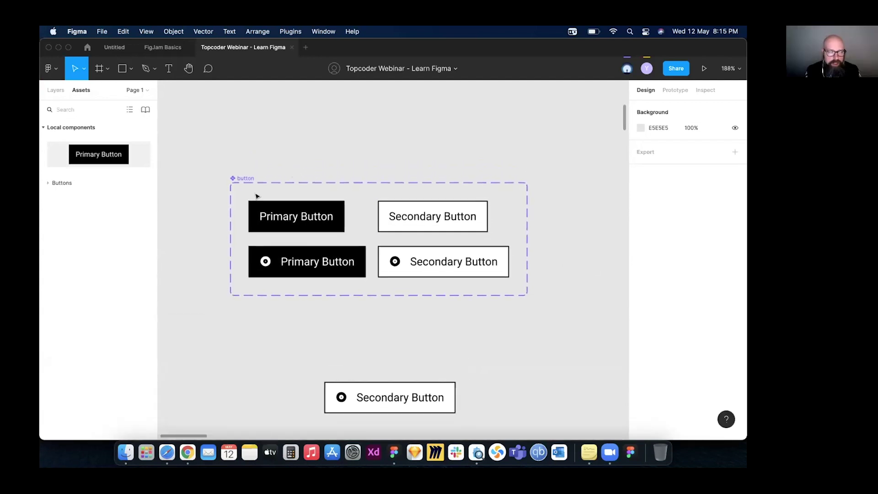
scroll(296, 249, "down", 3)
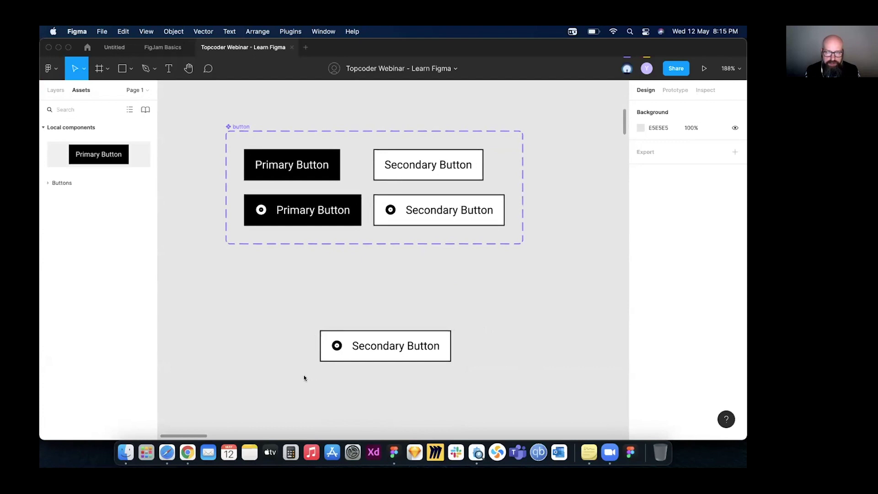
scroll(457, 302, "down", 2)
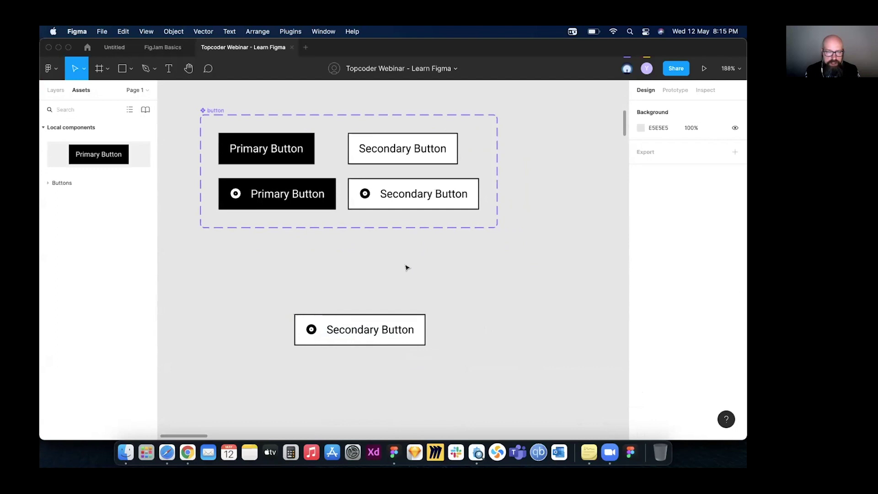
scroll(407, 267, "down", 10)
scroll(451, 265, "up", 2)
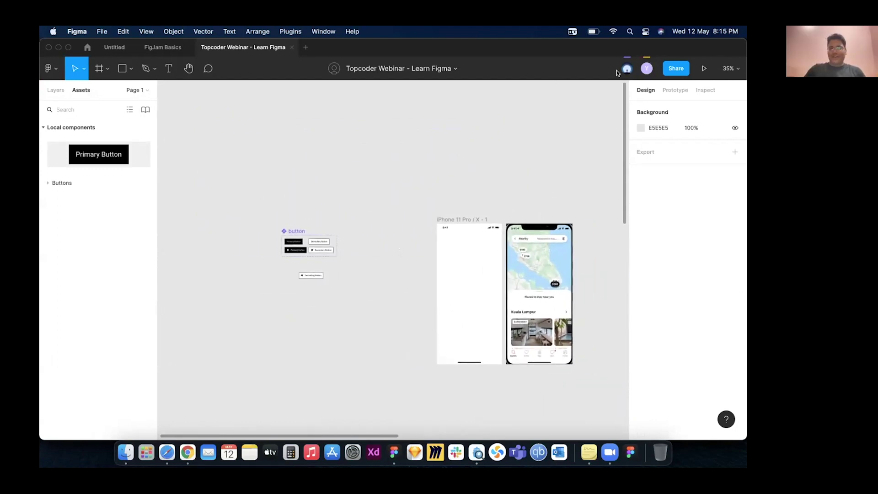
scroll(384, 249, "right", 3)
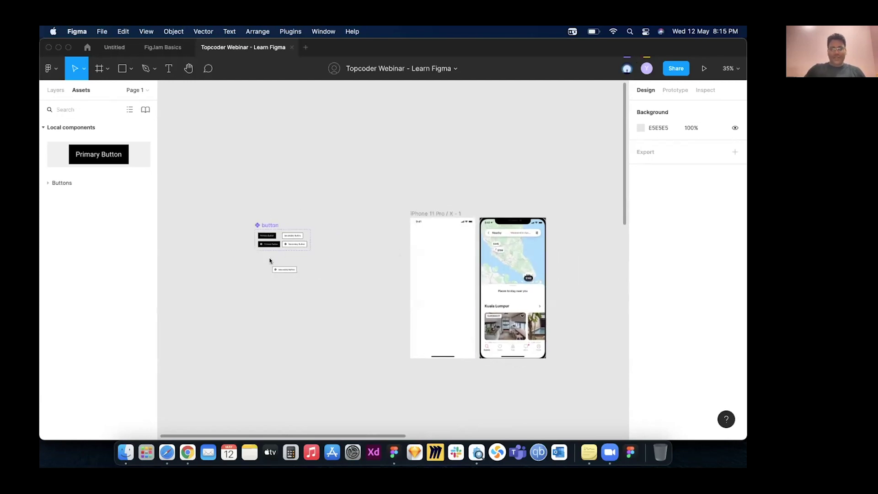
scroll(270, 259, "up", 8)
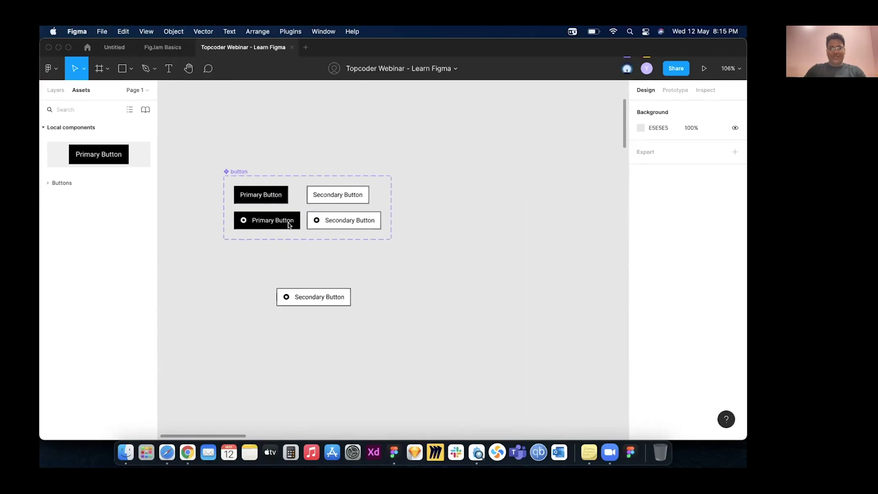
scroll(373, 208, "down", 4)
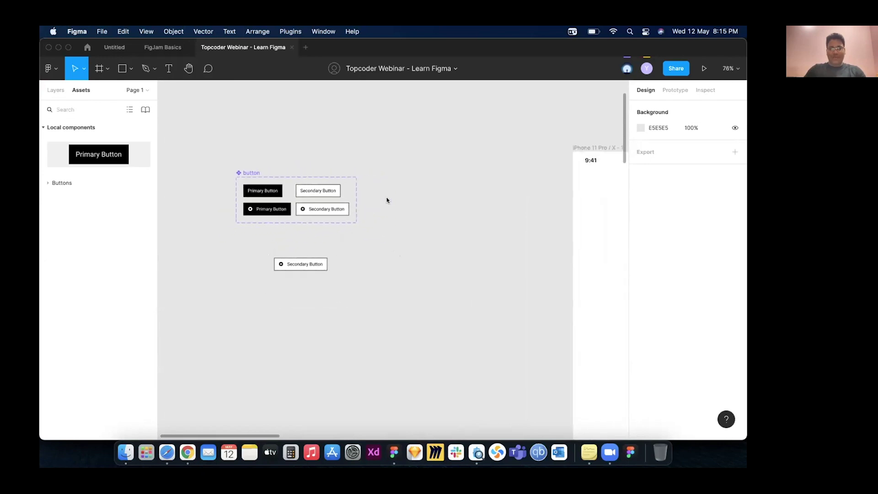
scroll(348, 176, "down", 1)
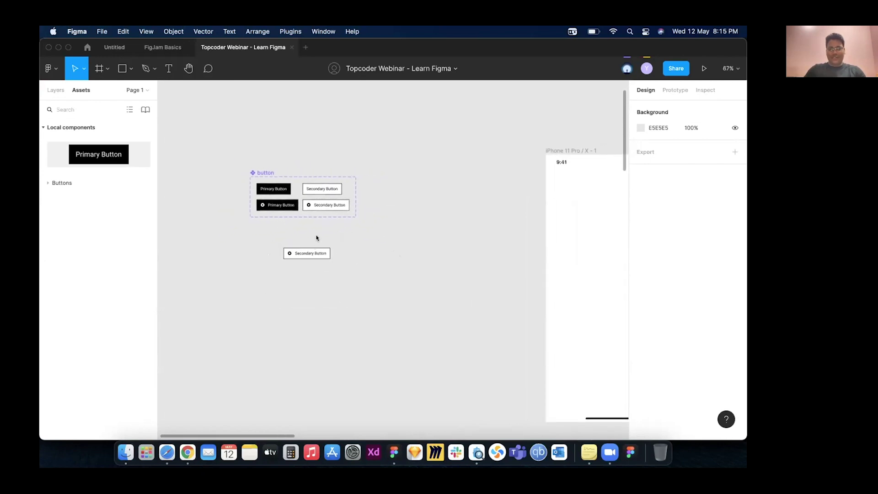
scroll(266, 232, "up", 2)
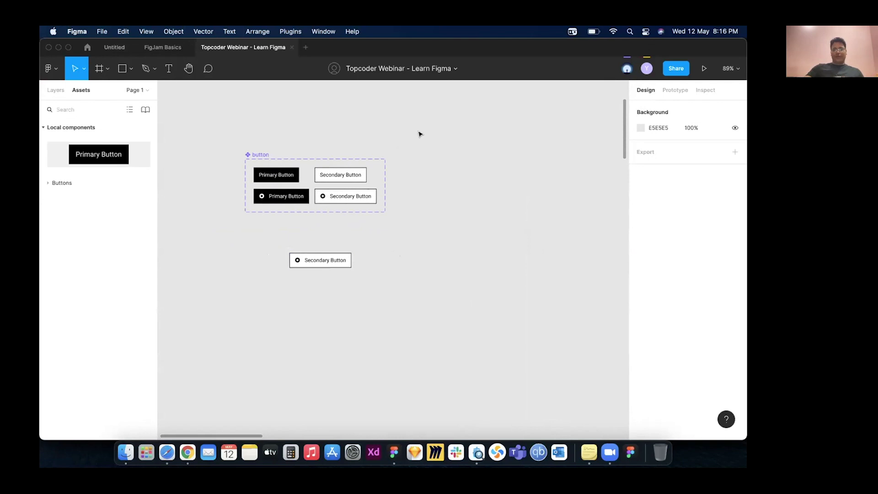
scroll(420, 147, "left", 1)
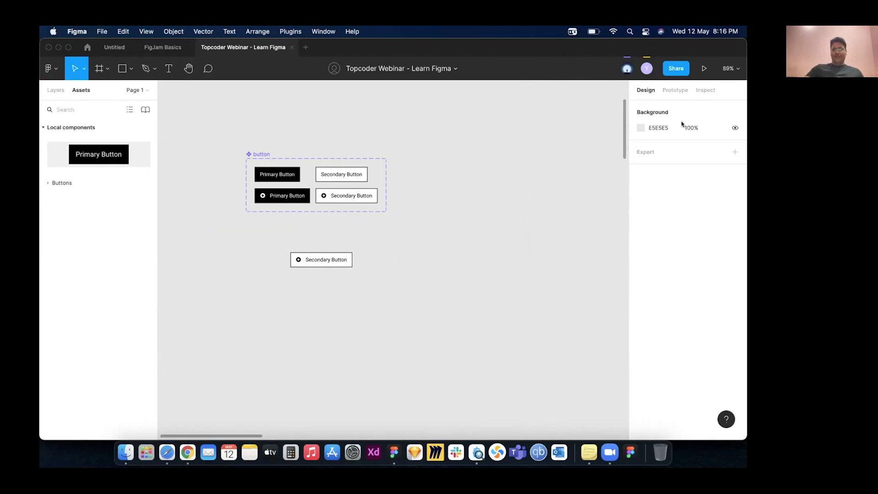
- Check the file's sharing and access settings and close them without inviting anyone
left_click(677, 68)
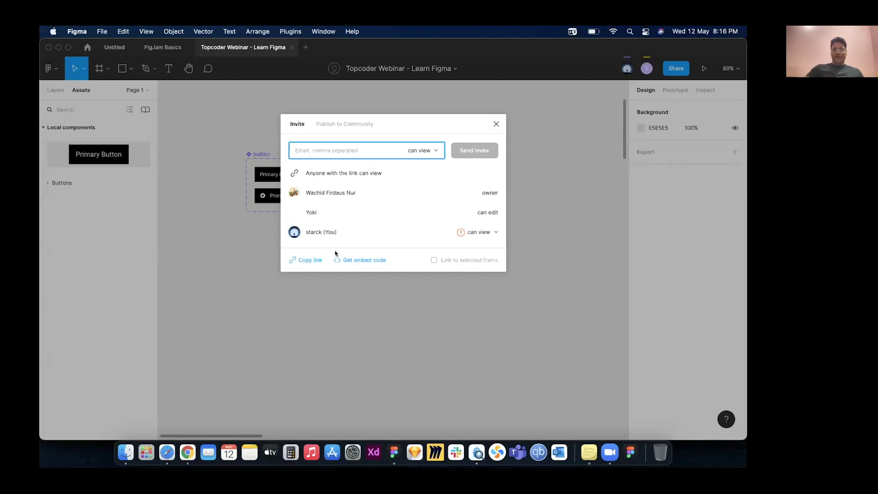
left_click(497, 123)
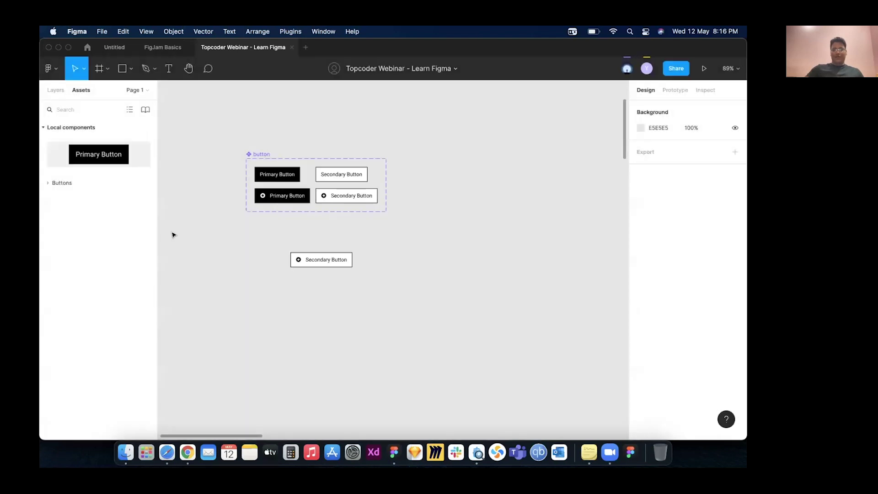
- Inspect the type and icon properties of the Secondary button instance below the component set and deselect it
scroll(352, 221, "up", 5)
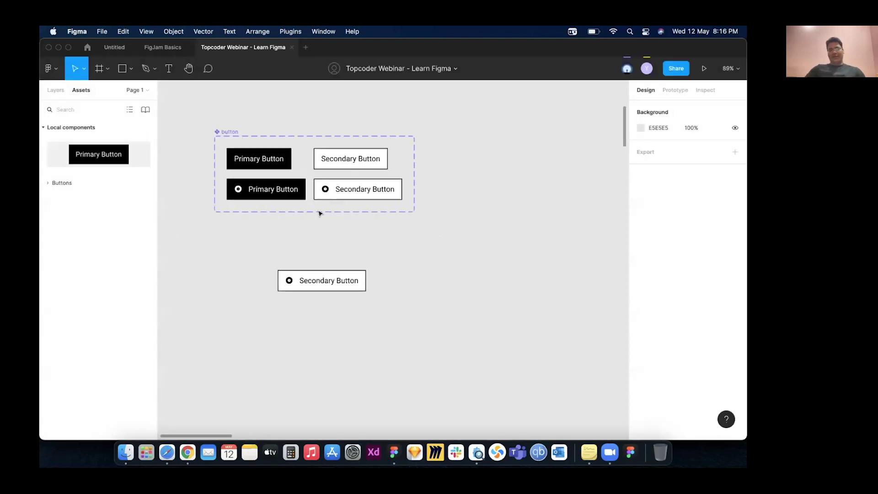
scroll(258, 200, "left", 1)
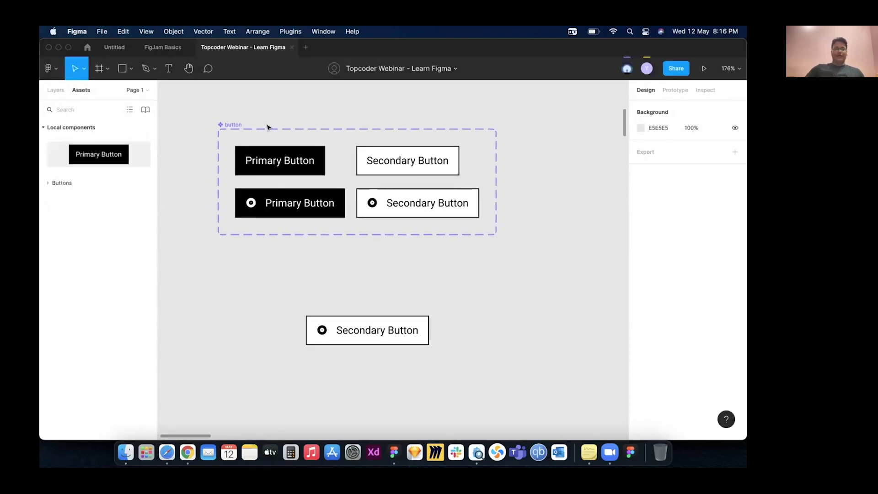
scroll(320, 122, "up", 2)
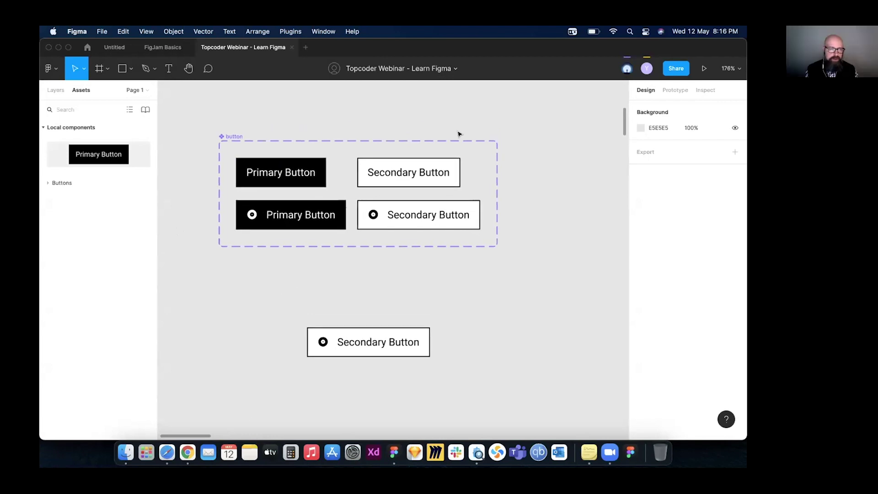
scroll(515, 171, "down", 1)
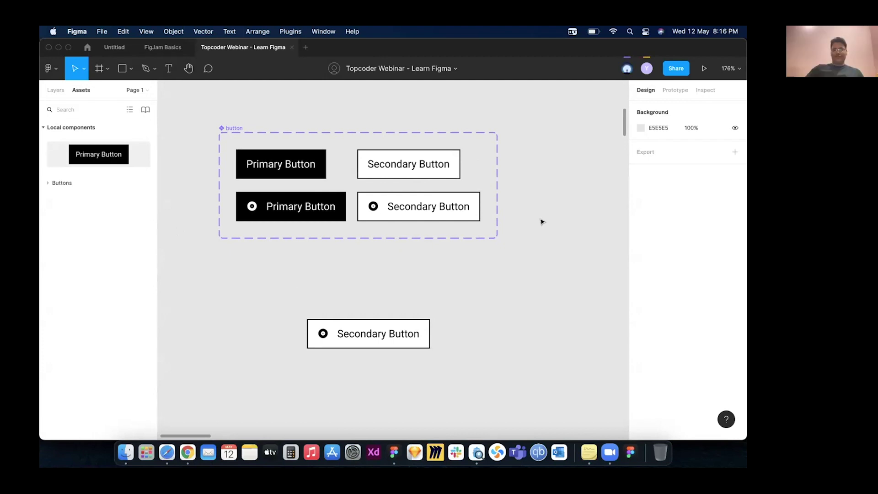
left_click(372, 334)
scroll(392, 278, "down", 3)
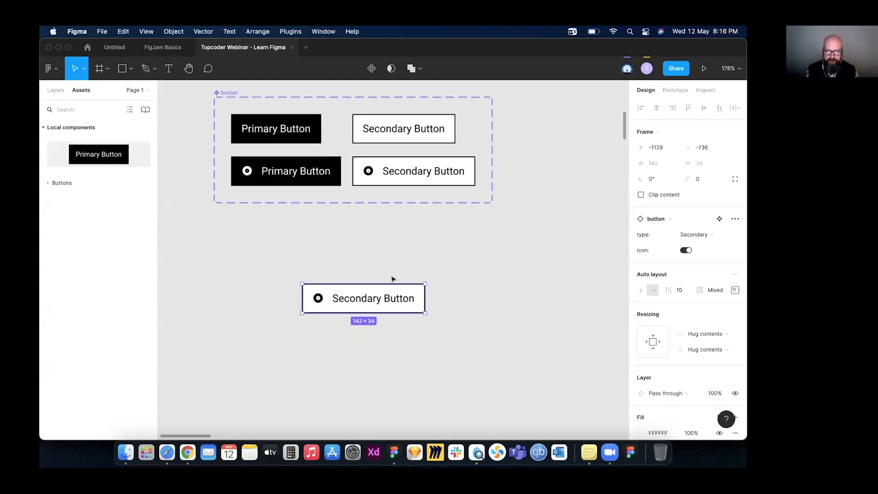
left_click(407, 271)
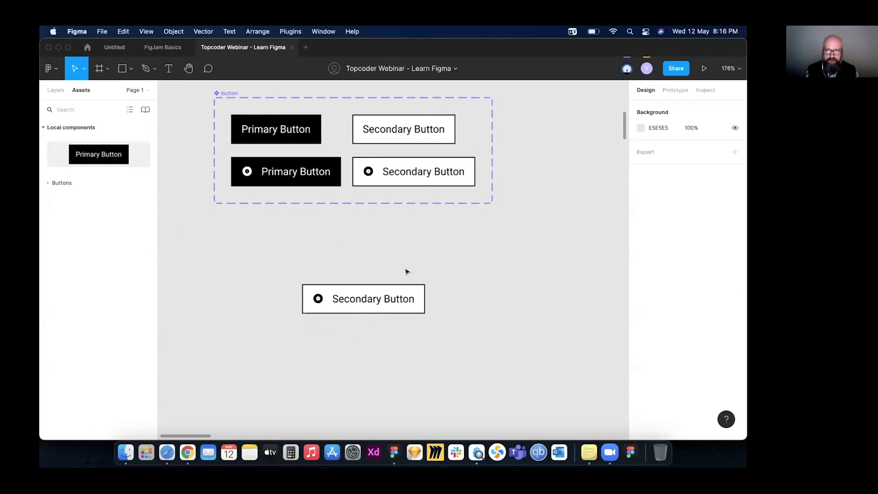
- Collapse the local components group and show the page's layer structure
left_click(55, 127)
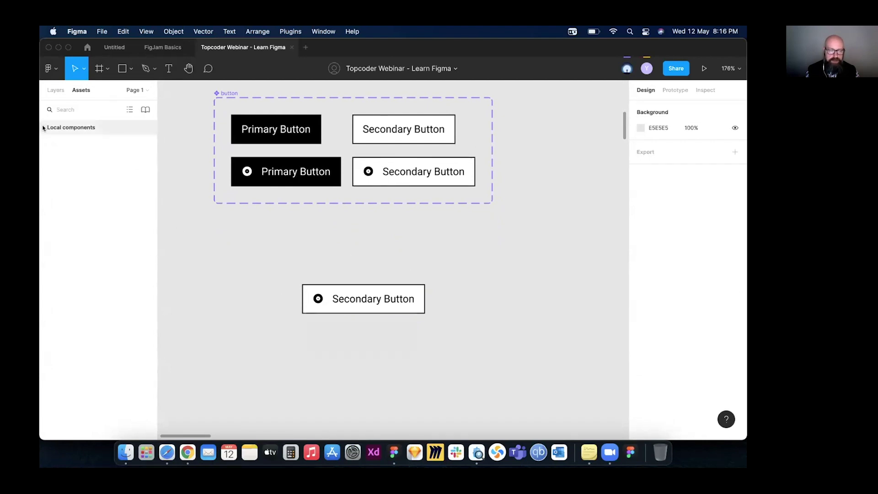
key("alt+1")
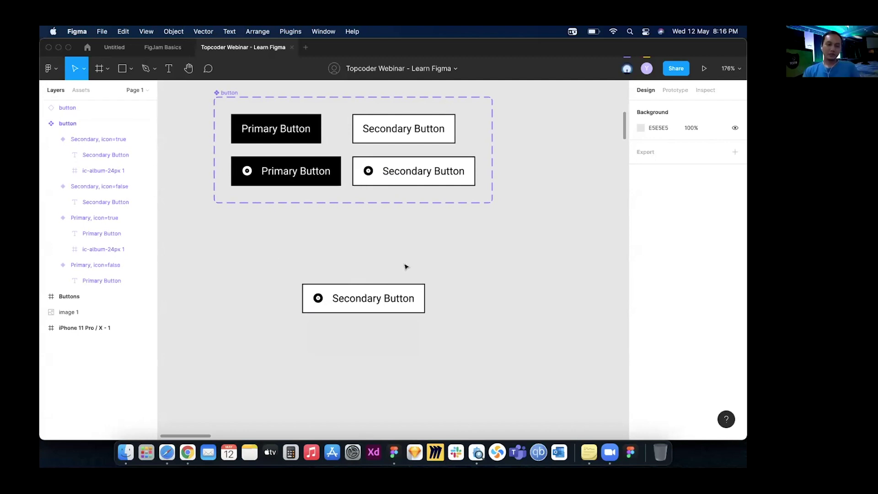
scroll(405, 267, "up", 1)
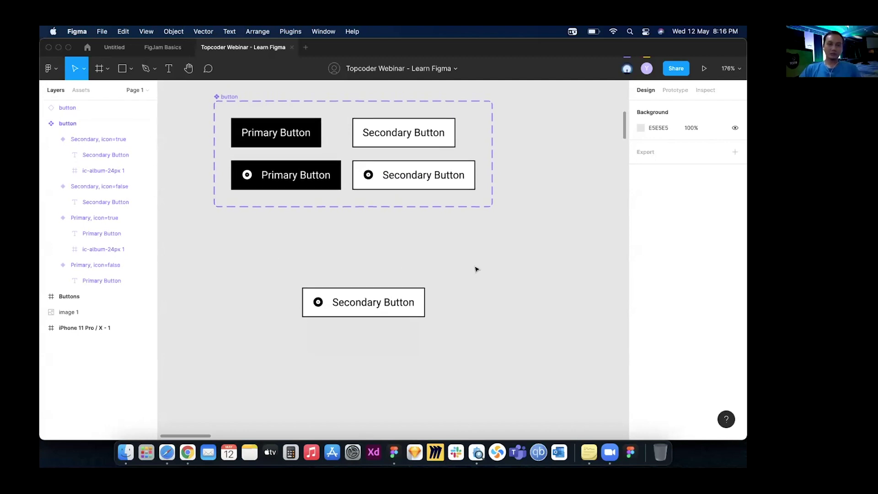
scroll(476, 269, "up", 2)
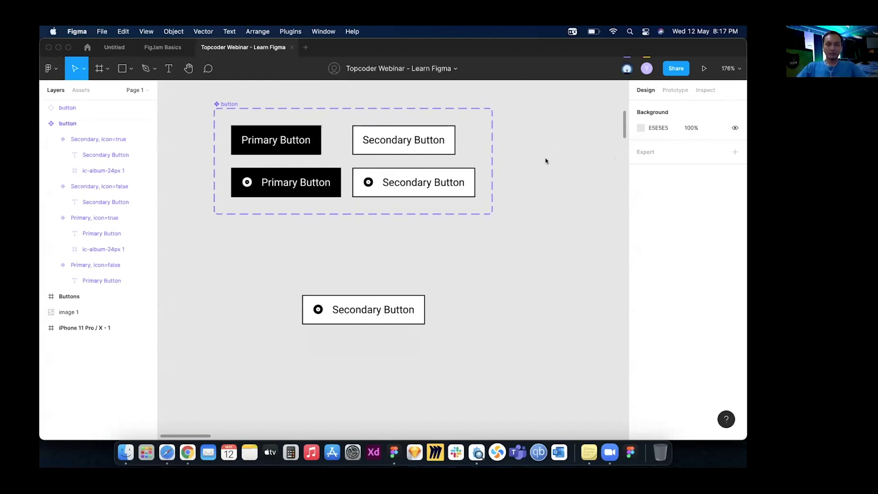
scroll(389, 248, "up", 1)
scroll(390, 248, "left", 1)
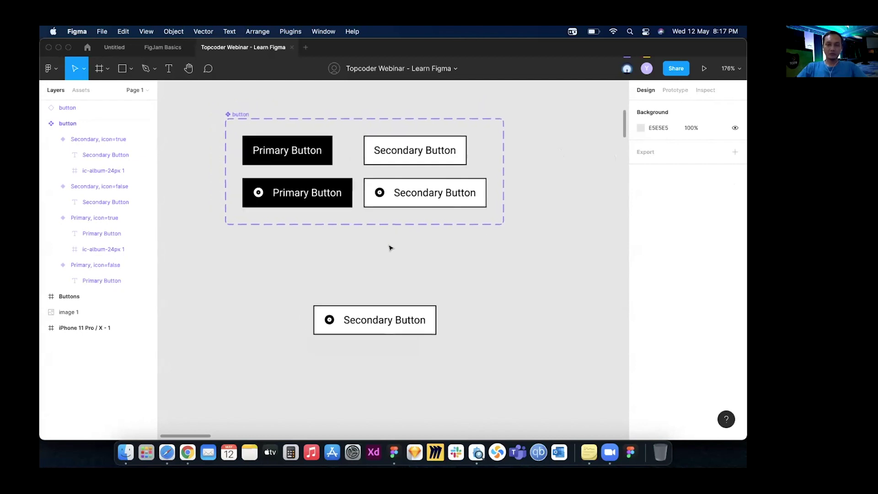
scroll(397, 250, "left", 1)
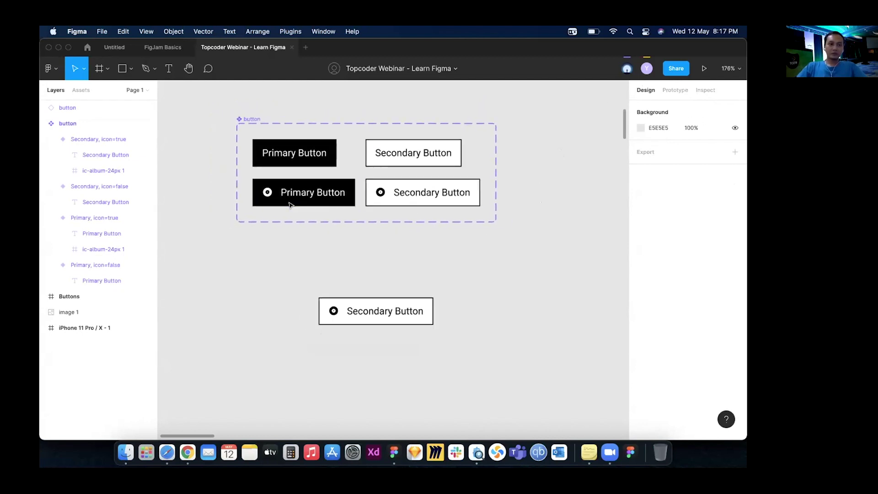
- Inspect the text properties of the Primary button variant with the icon and deselect it
scroll(229, 192, "up", 5)
double_click(398, 193)
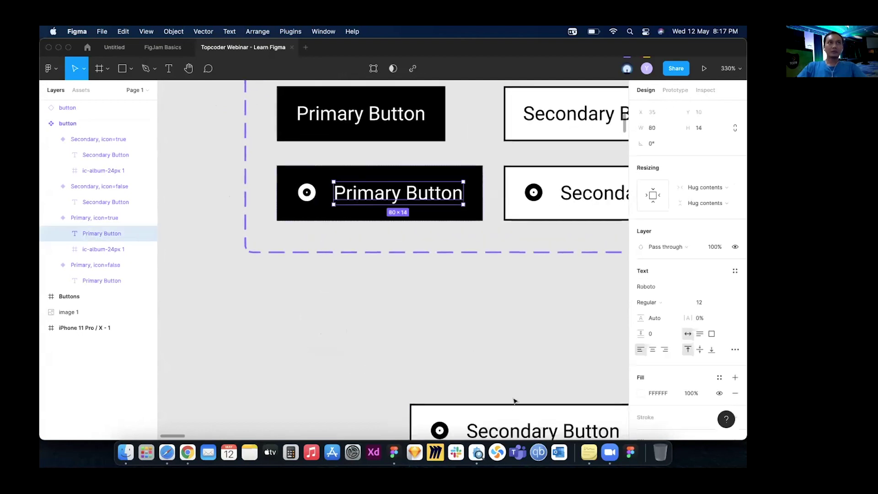
left_click(369, 274)
scroll(366, 275, "down", 5)
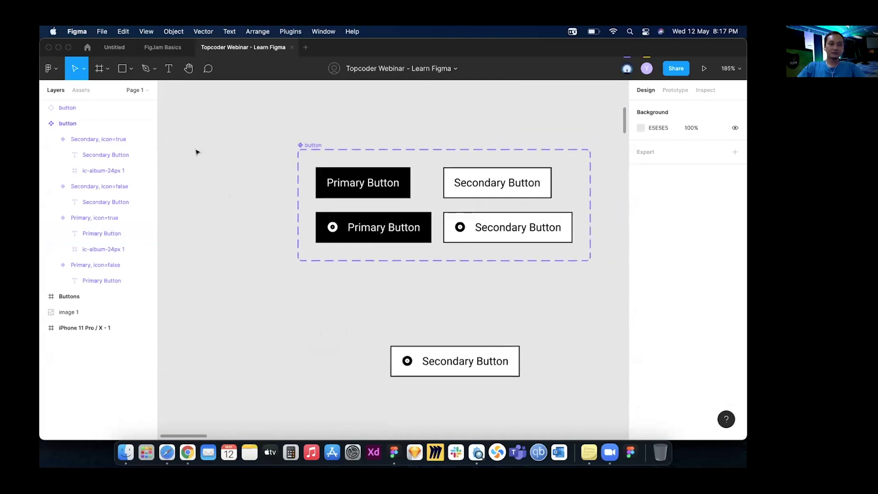
- Leave the design file for the Community explore page, clearing the earlier plugin search, and browse the trending plugins
left_click(47, 68)
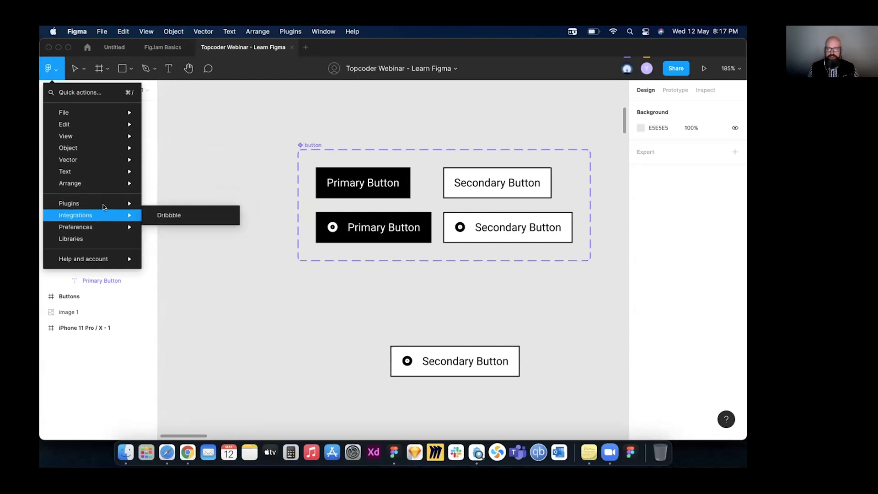
left_click(51, 67)
left_click(87, 48)
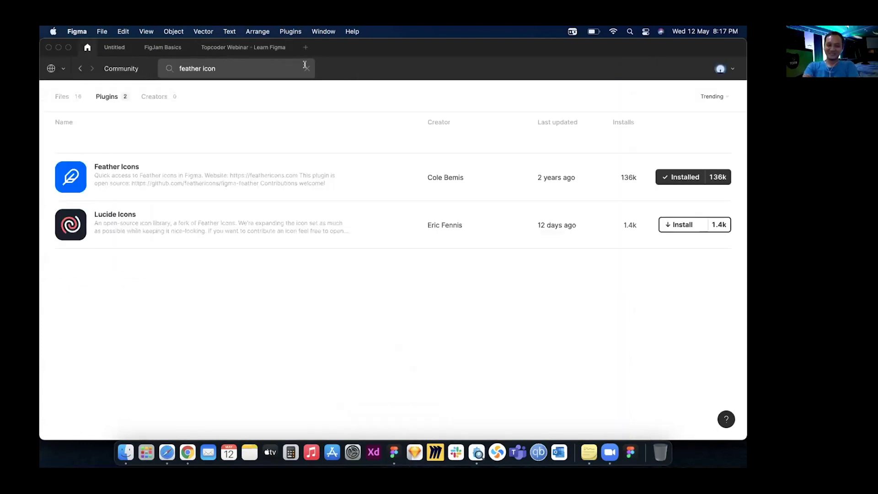
left_click(117, 69)
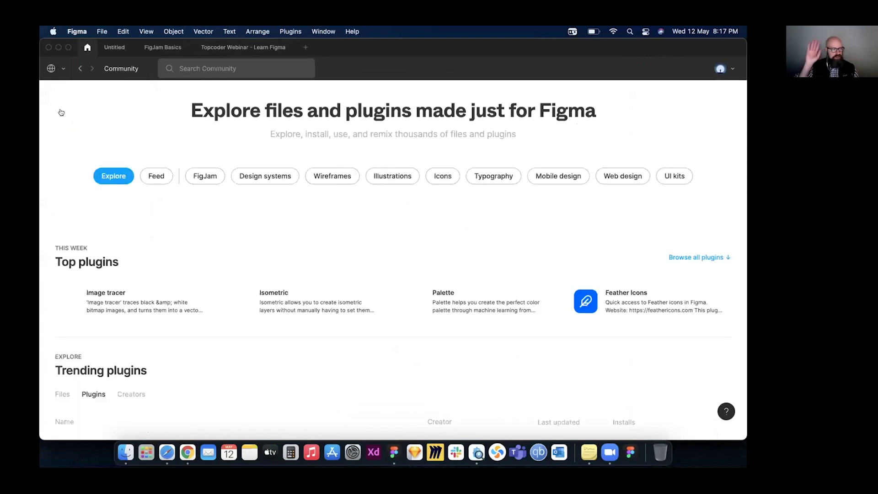
scroll(61, 112, "down", 15)
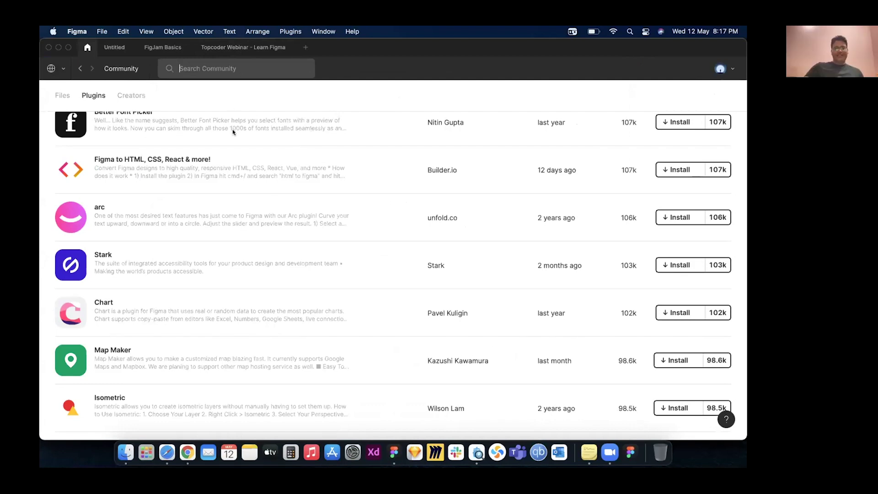
scroll(147, 147, "up", 7)
scroll(107, 76, "up", 10)
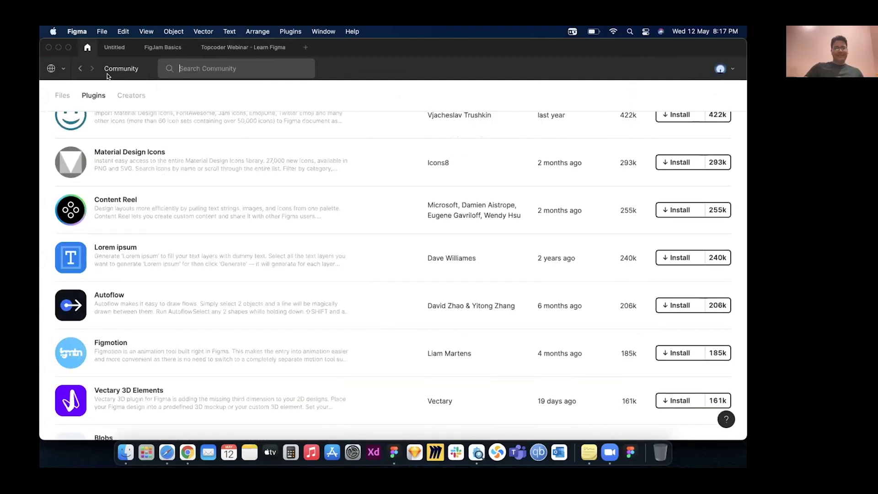
left_click(207, 71)
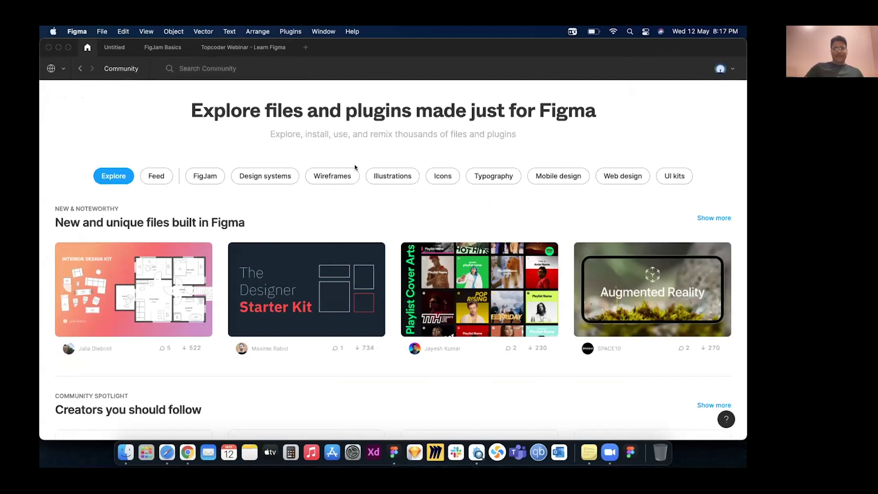
scroll(439, 412, "down", 1)
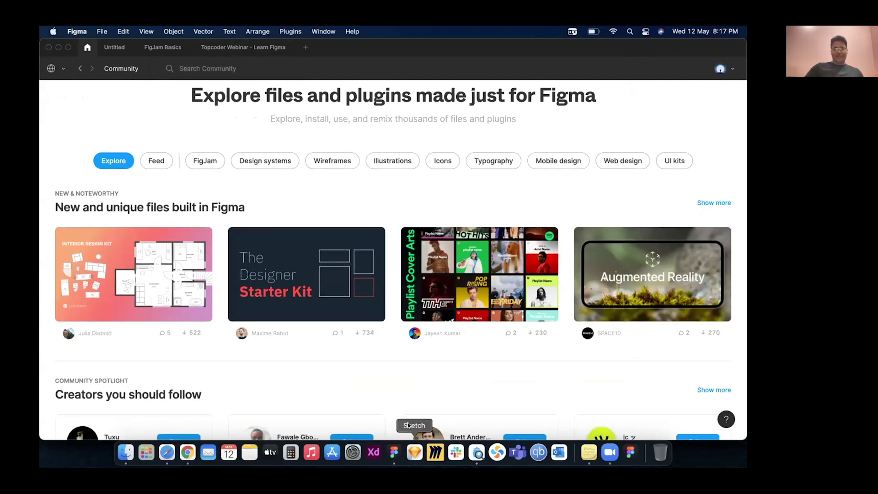
scroll(341, 131, "up", 1)
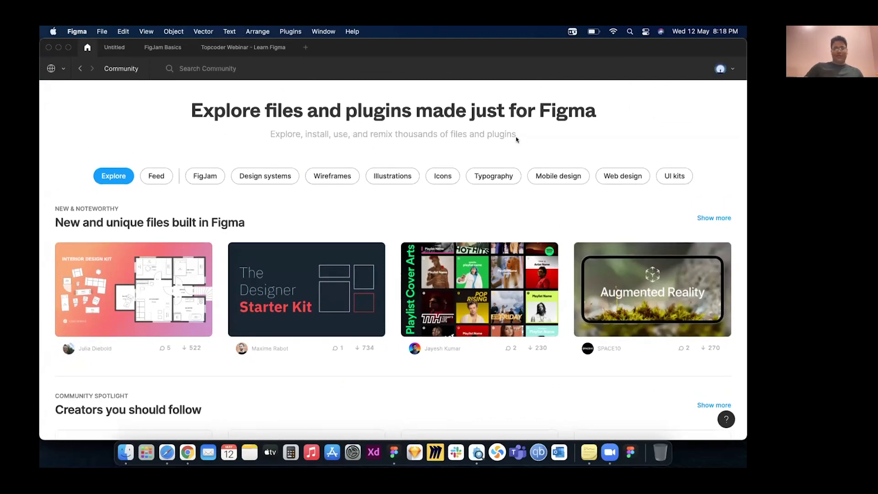
left_click_drag(318, 132, 516, 134)
left_click(278, 135)
left_click_drag(271, 134, 515, 134)
left_click(553, 142)
triple_click(314, 126)
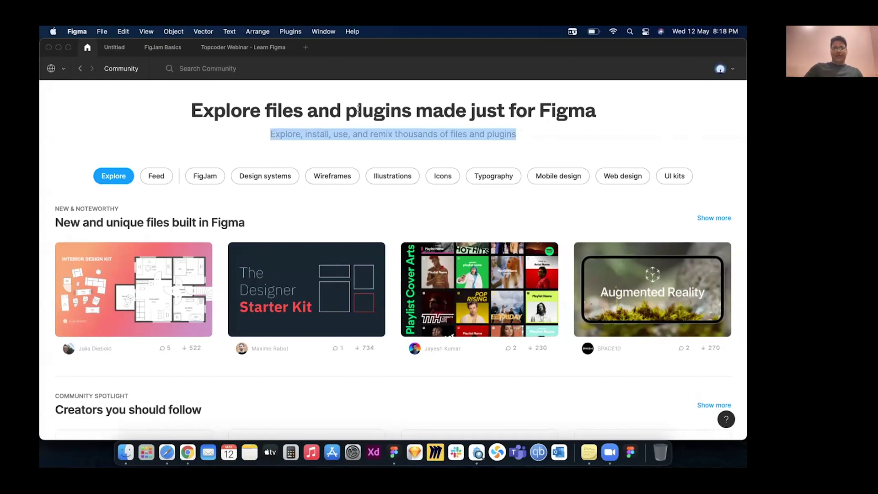
left_click(328, 109)
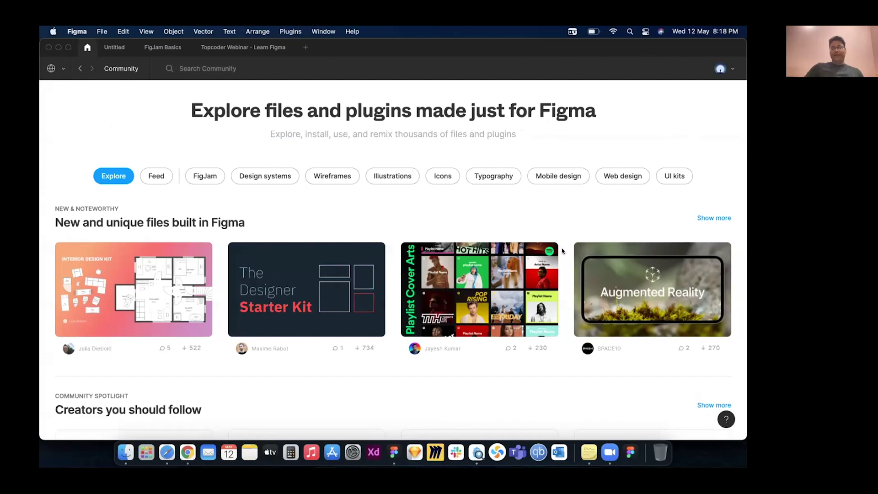
scroll(563, 246, "down", 1)
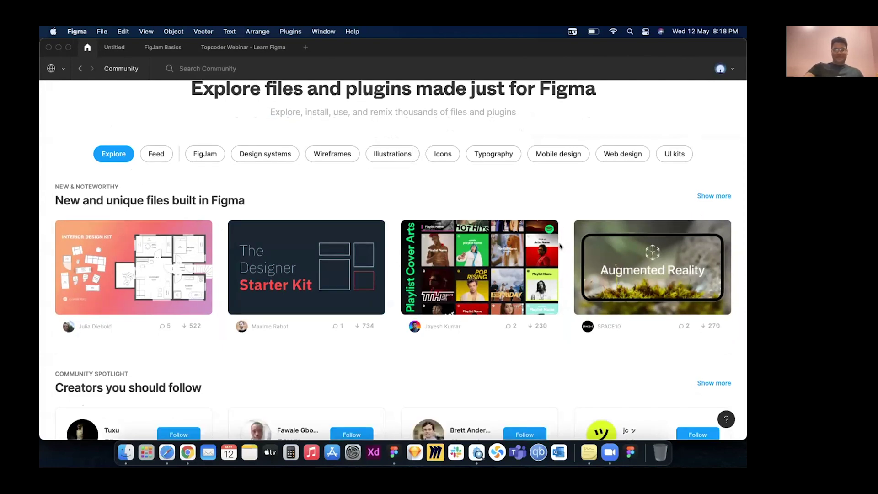
scroll(563, 245, "up", 1)
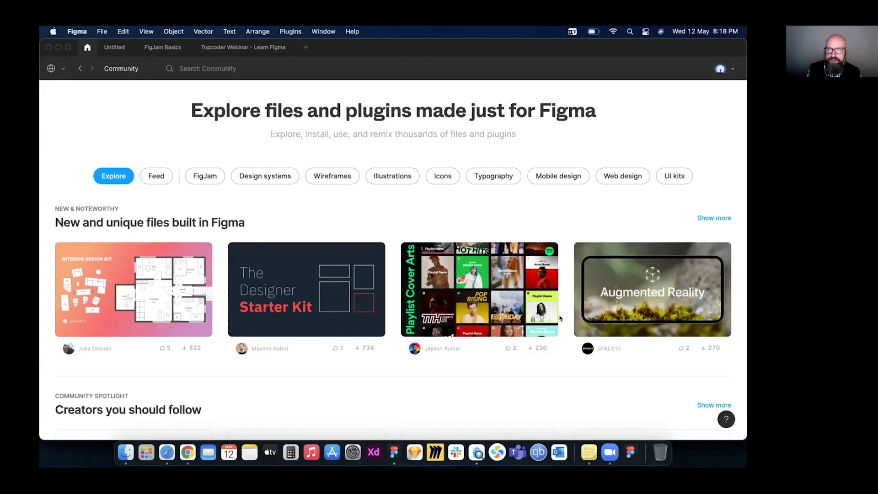
scroll(564, 315, "down", 1)
scroll(564, 314, "up", 1)
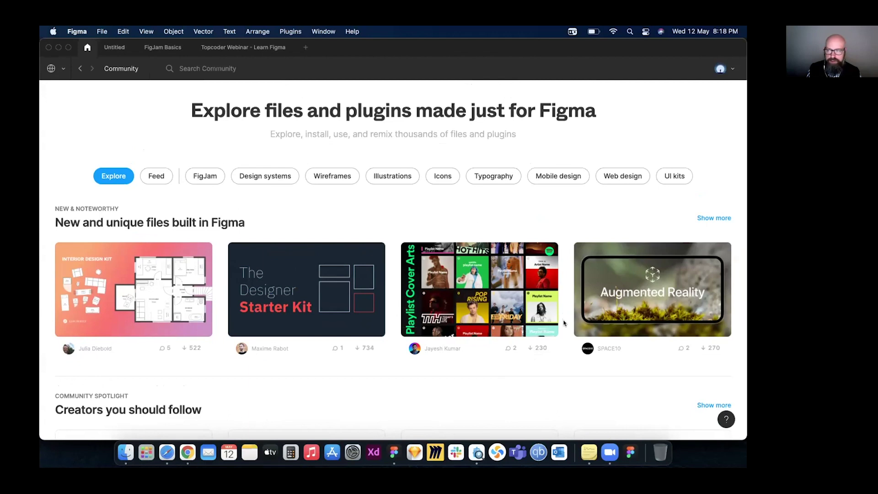
- Browse the Community page's new files, suggested creators, presentation resources and top plugins, and return to its start
scroll(563, 329, "down", 4)
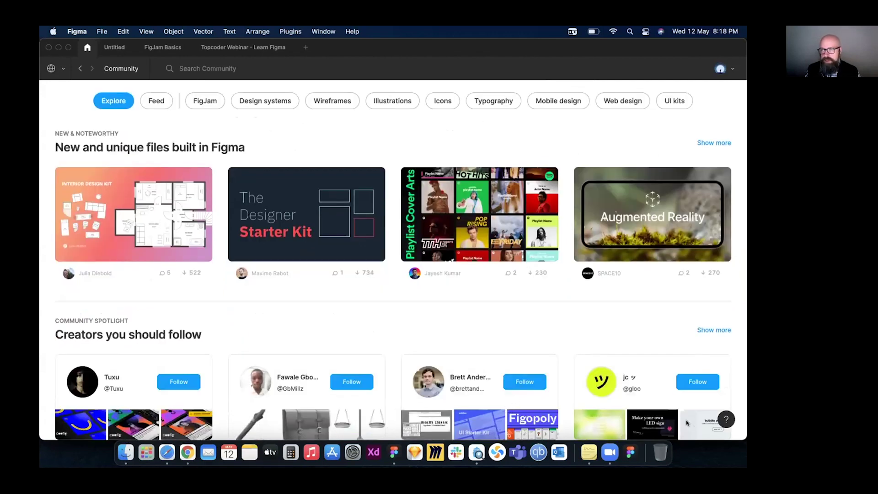
scroll(354, 372, "down", 3)
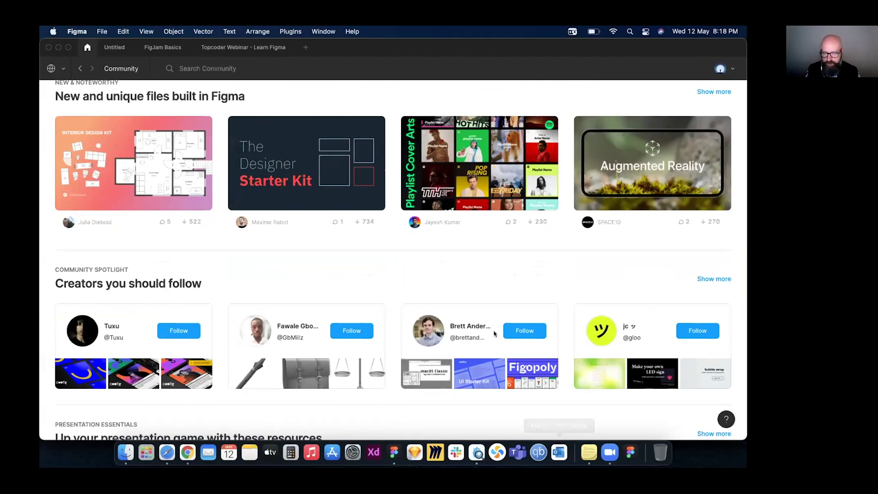
scroll(402, 349, "down", 6)
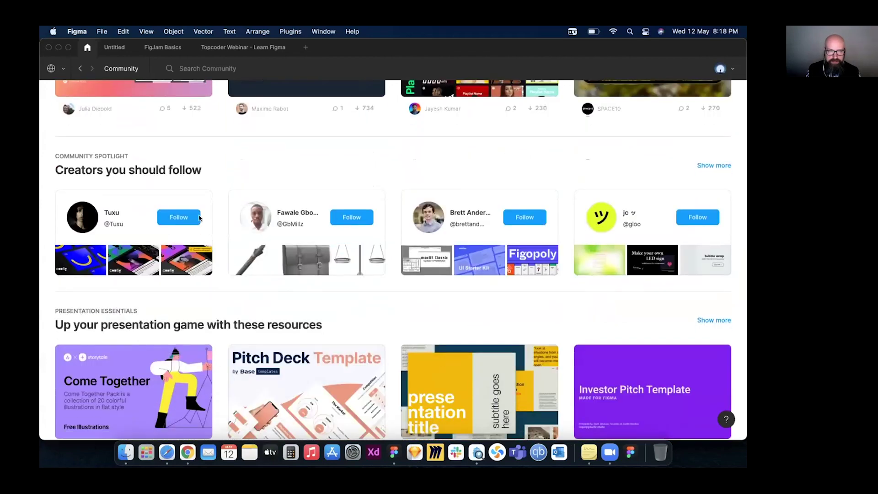
scroll(159, 187, "up", 12)
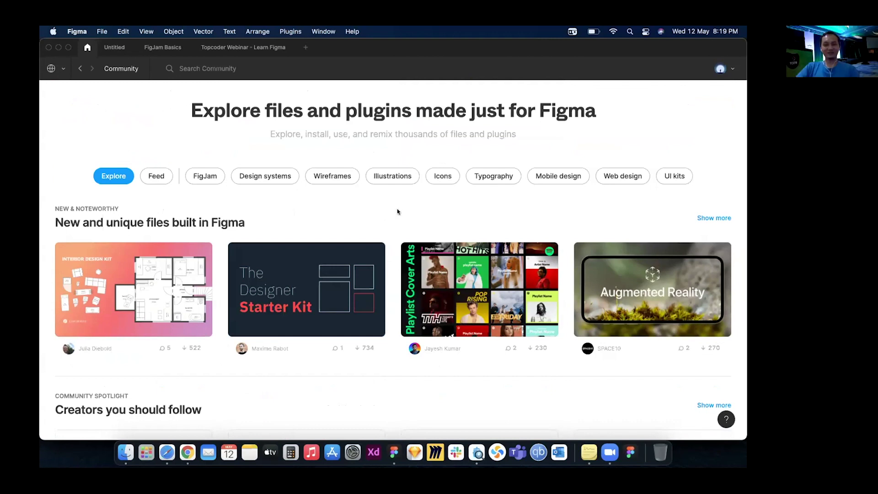
scroll(442, 212, "down", 5)
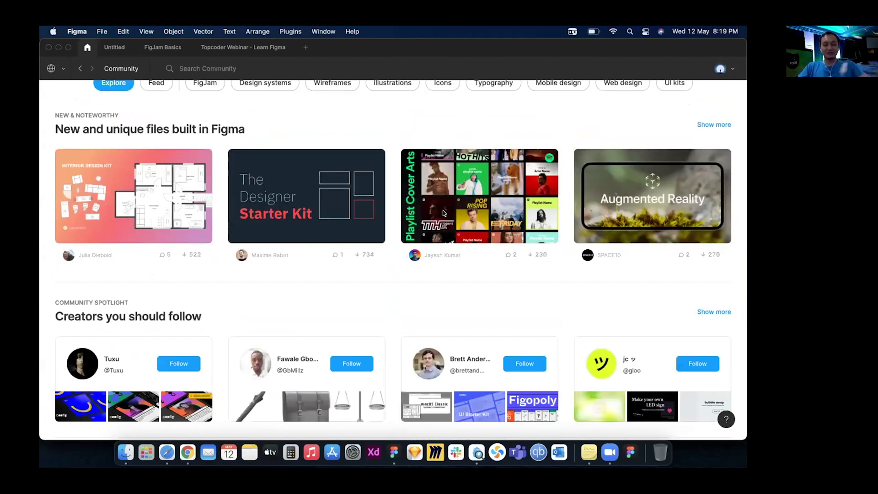
scroll(442, 212, "down", 10)
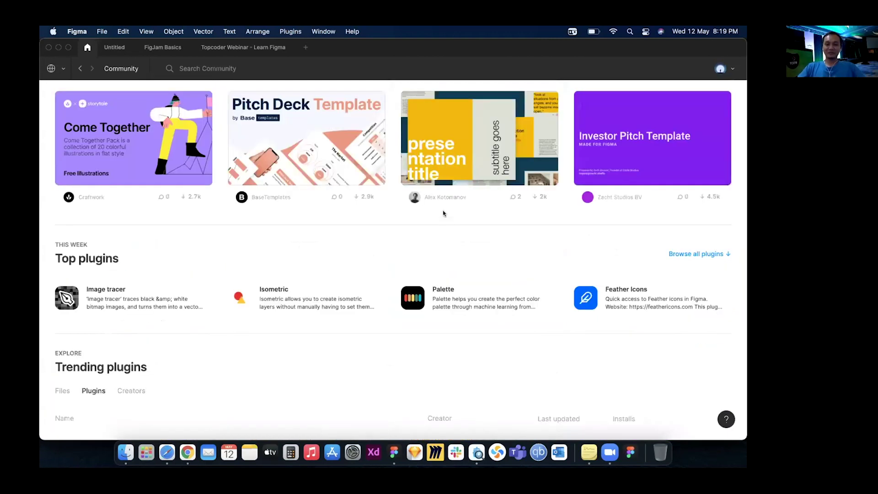
scroll(237, 151, "up", 6)
left_click(121, 68)
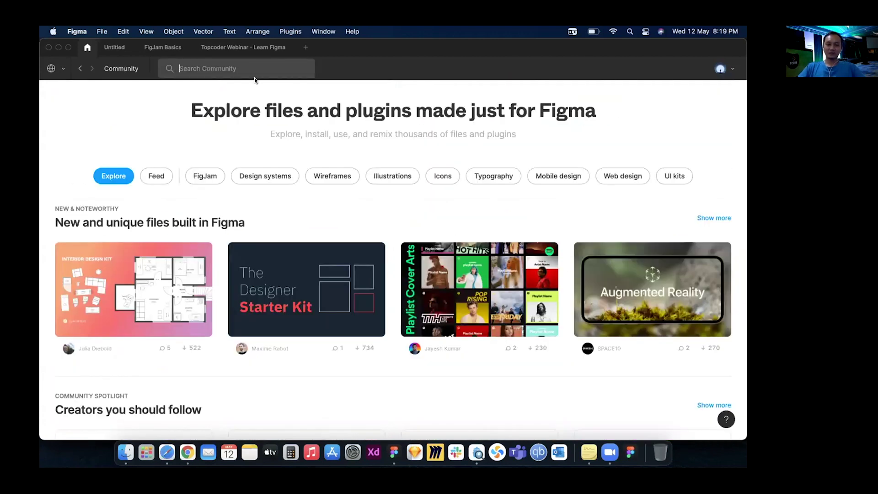
left_click(340, 72)
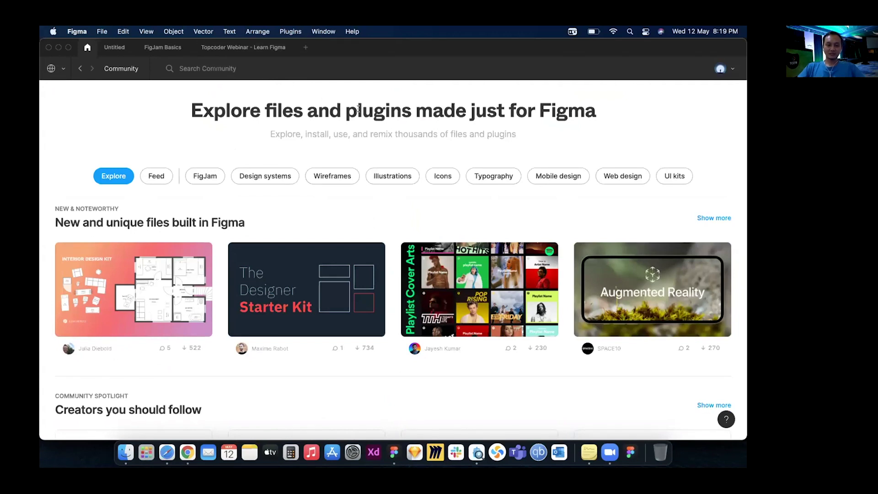
- Return to the Topcoder Webinar - Learn Figma file and inspect the variant properties of the button component set
left_click(213, 51)
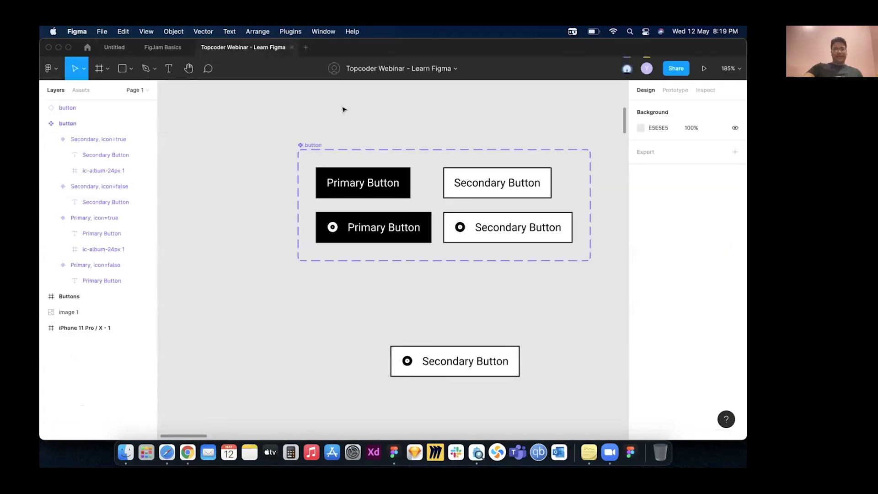
scroll(344, 109, "right", 3)
scroll(336, 126, "up", 1)
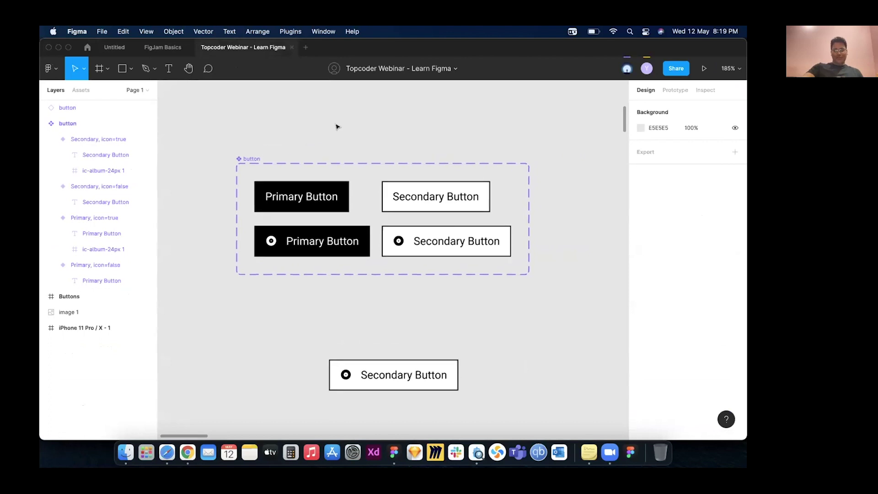
left_click(243, 157)
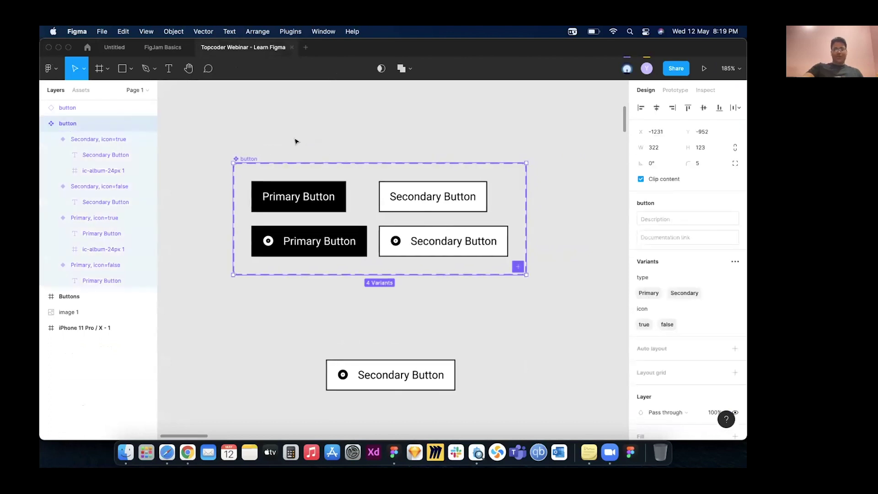
left_click(295, 141)
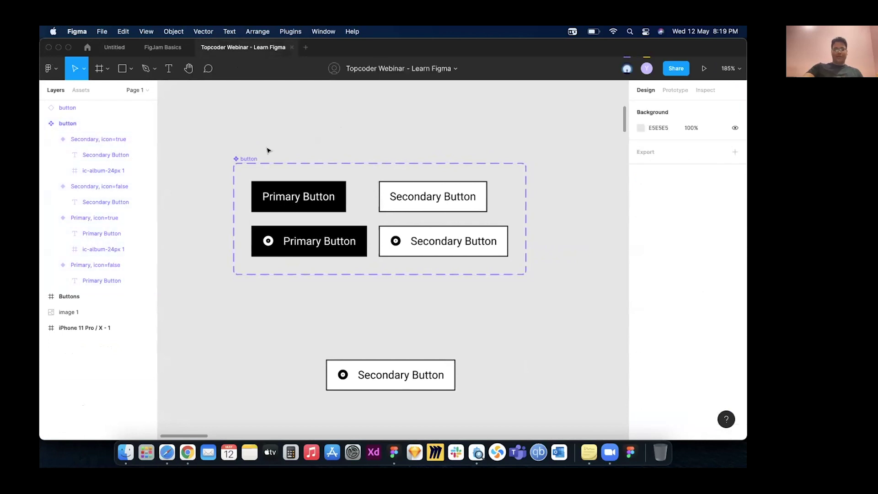
- Collapse the button component set's nested layers, recheck the set's properties and deselect it
left_click(42, 123)
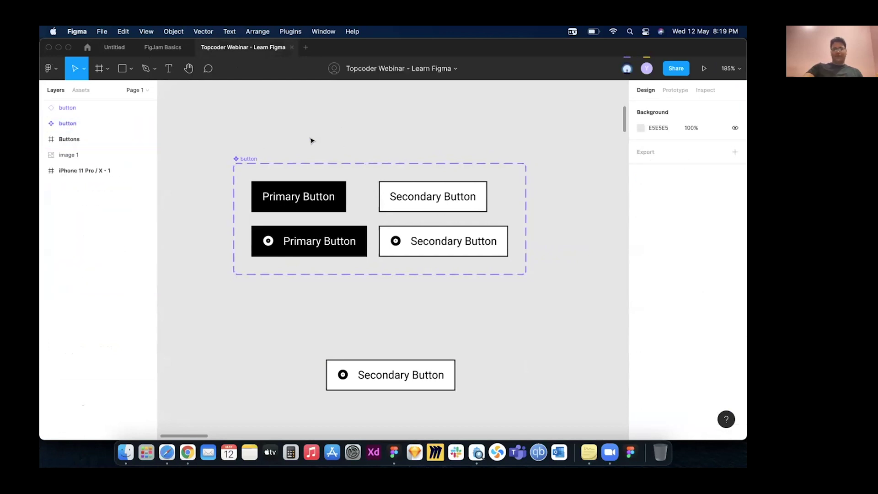
scroll(312, 139, "right", 2)
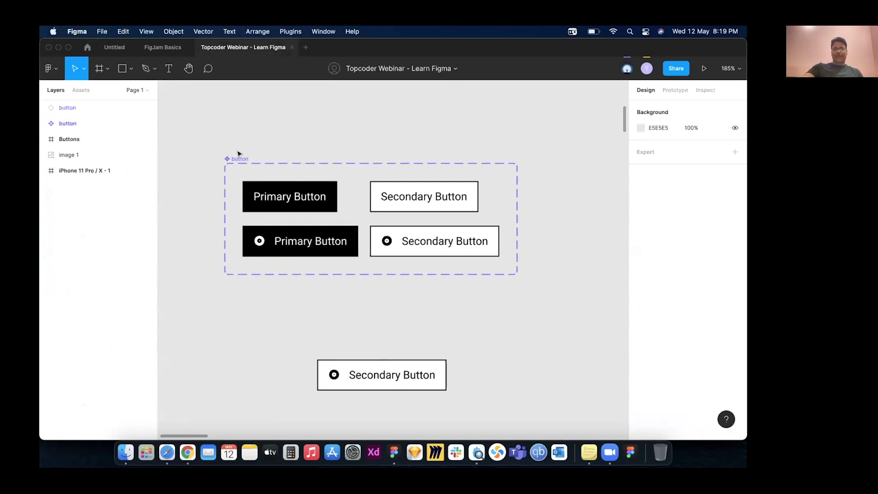
left_click(251, 157)
left_click(268, 148)
left_click(238, 156)
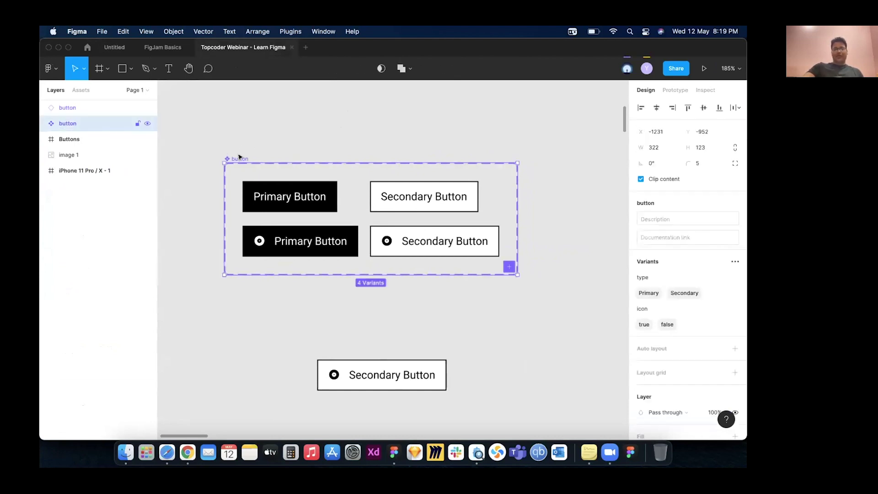
left_click(357, 124)
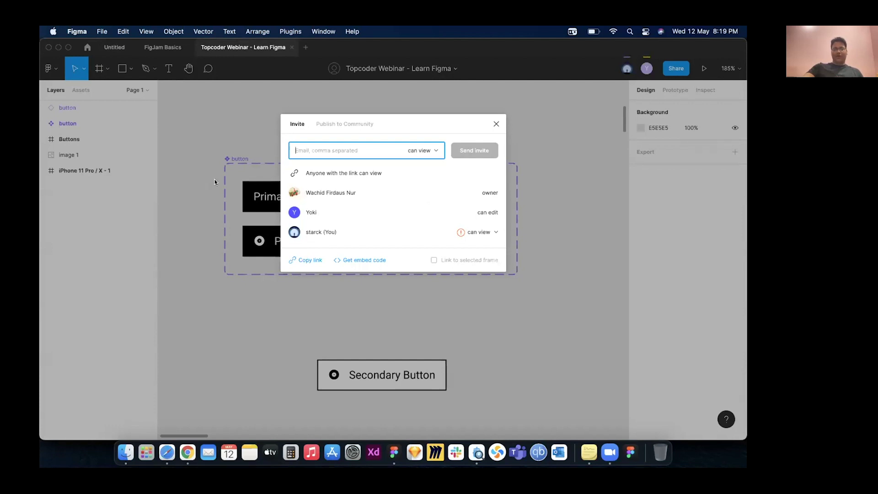
- Close the Invite dialog, check the button component set's variant properties and deselect it
left_click(491, 131)
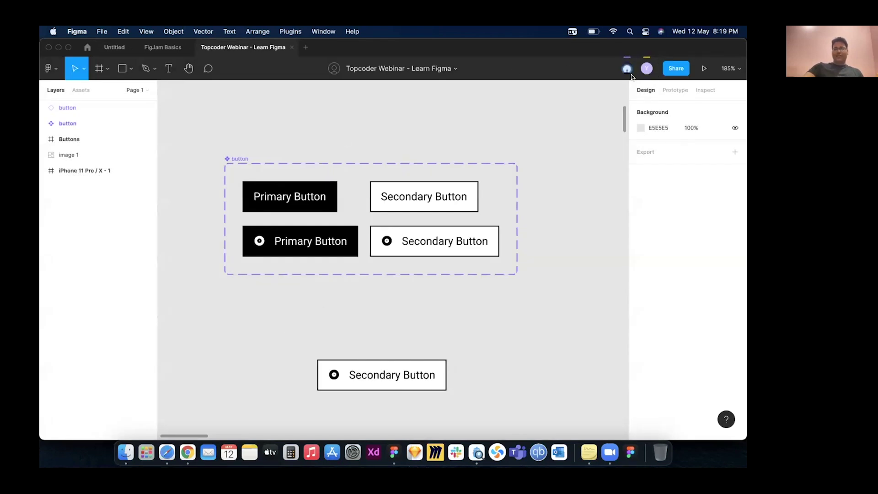
scroll(308, 166, "right", 1)
left_click(227, 159)
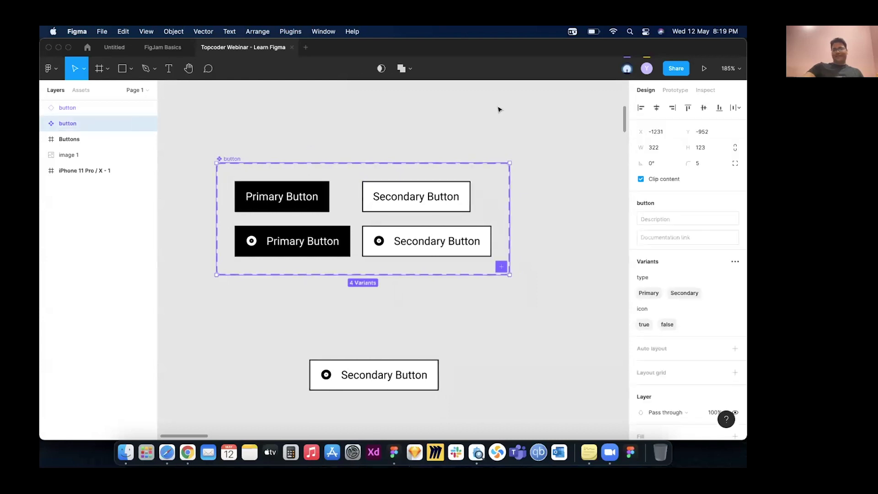
left_click(330, 141)
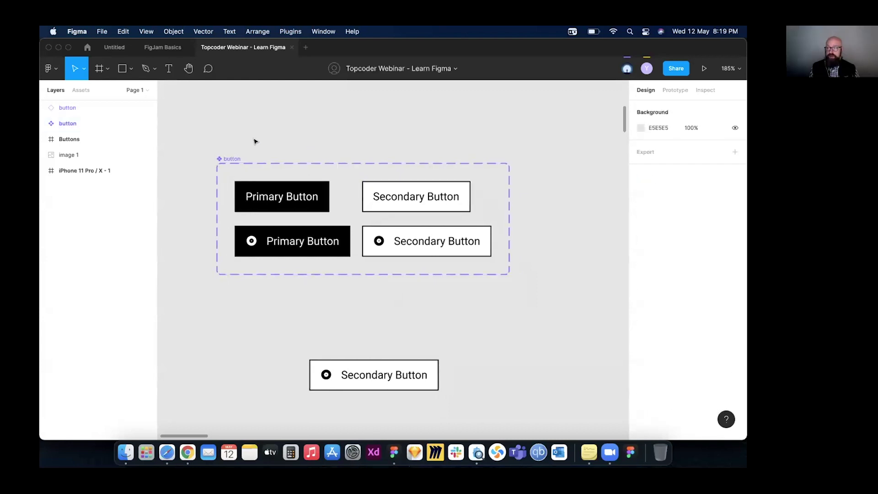
scroll(281, 158, "down", 1)
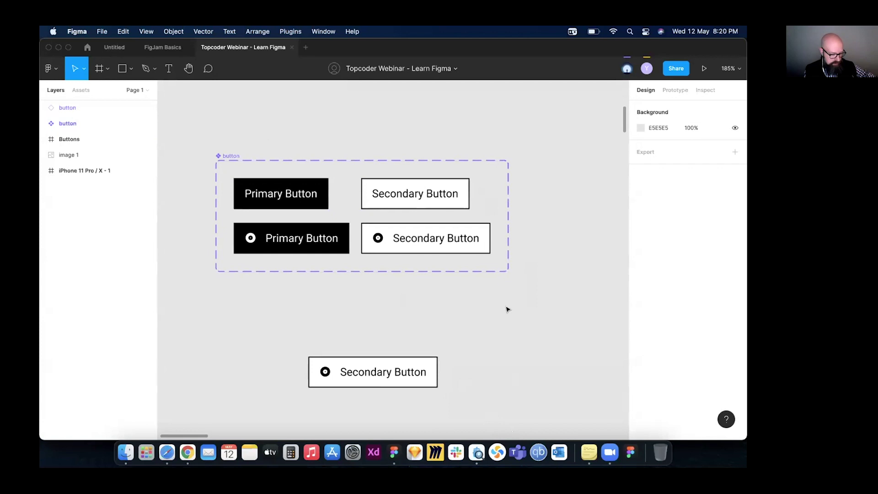
scroll(526, 307, "down", 1)
scroll(529, 306, "up", 1)
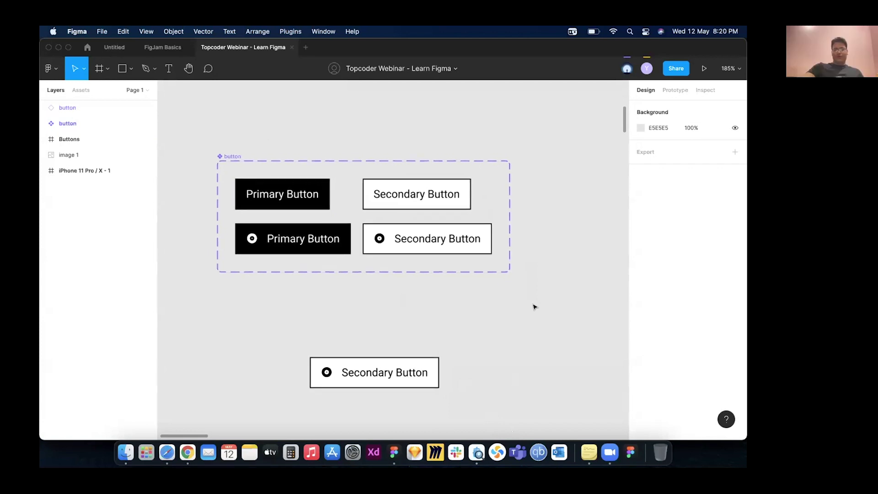
scroll(534, 306, "left", 2)
scroll(534, 307, "left", 3)
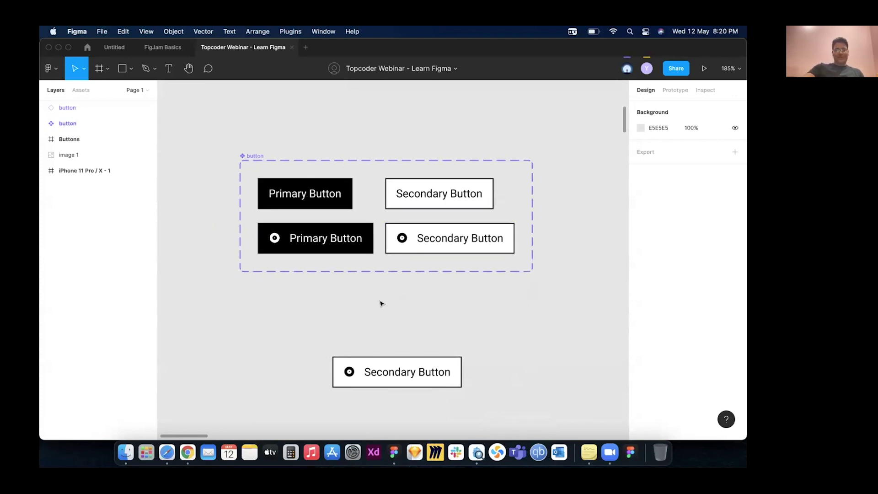
scroll(320, 265, "down", 1)
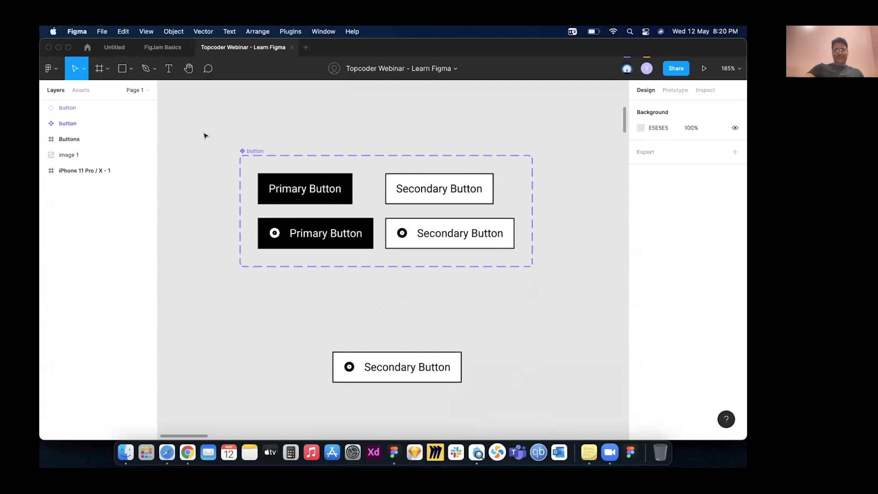
scroll(552, 248, "right", 2)
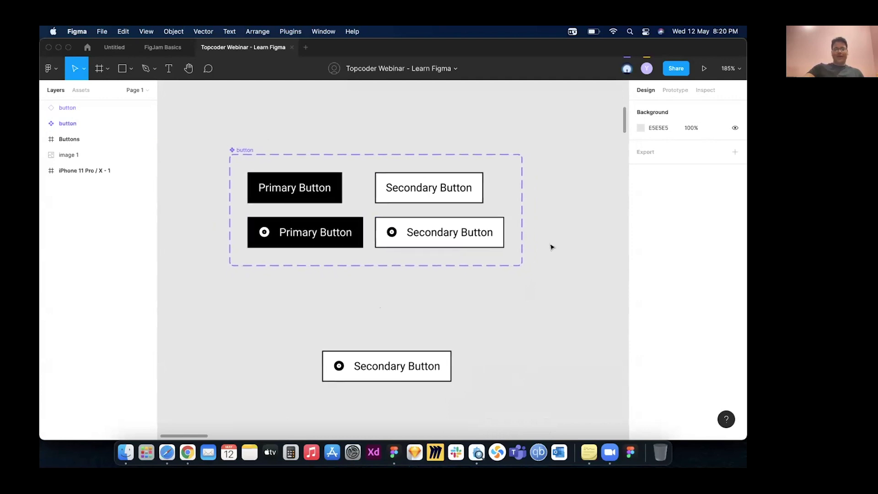
scroll(547, 248, "right", 1)
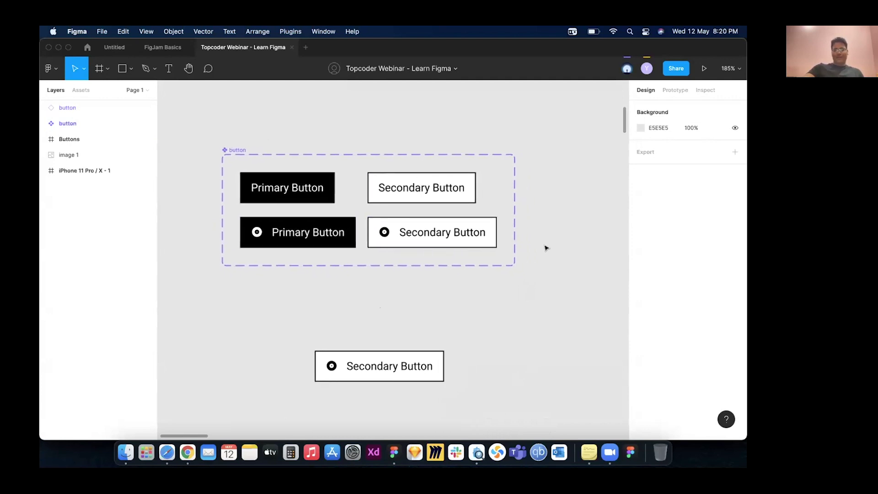
scroll(545, 247, "right", 1)
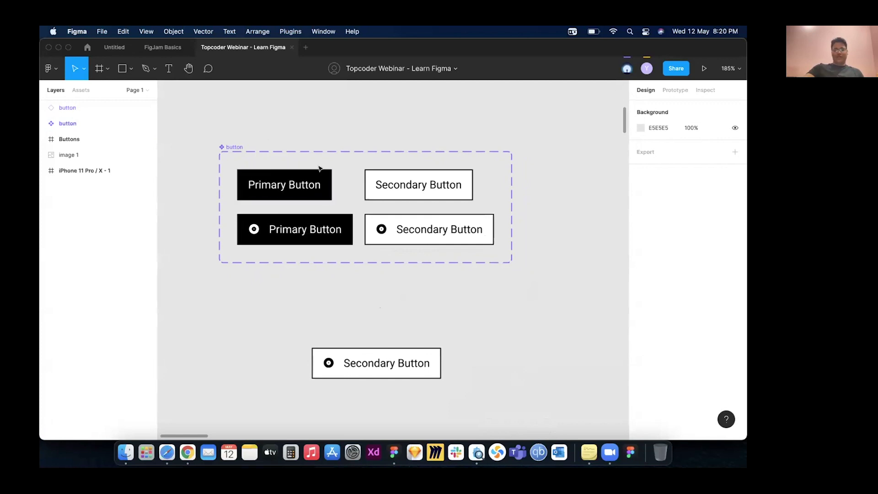
- Extend the button component set downward to a height of 154 and deselect it
left_click(229, 146)
left_click(325, 122)
left_click(236, 145)
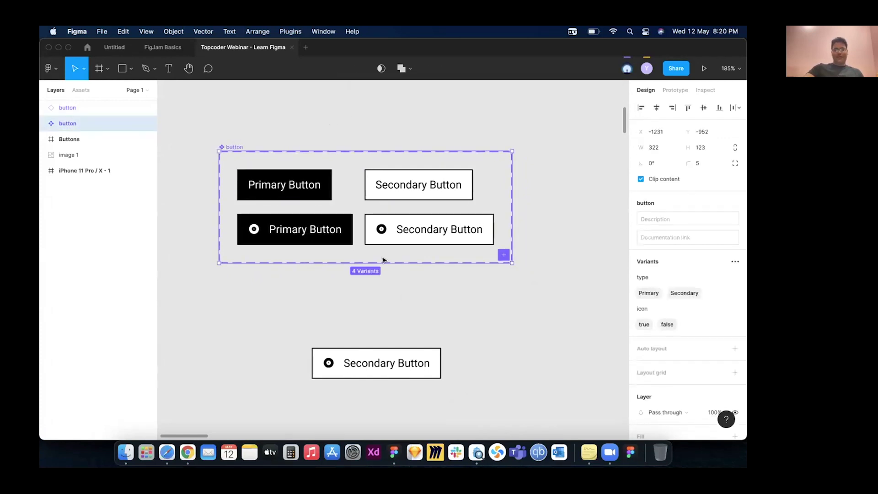
left_click_drag(382, 262, 390, 290)
left_click(494, 307)
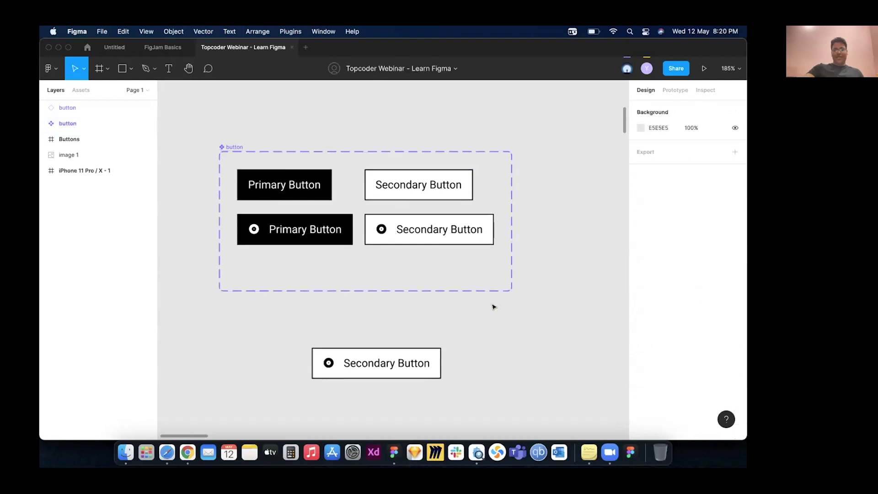
- Switch the button instance below the component set to the Primary type with its icon turned off
left_click(418, 353)
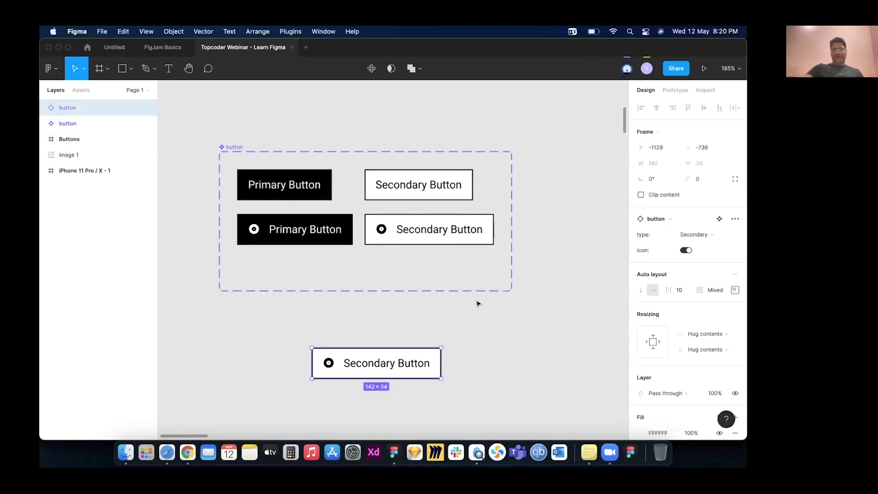
left_click(686, 250)
left_click(694, 234)
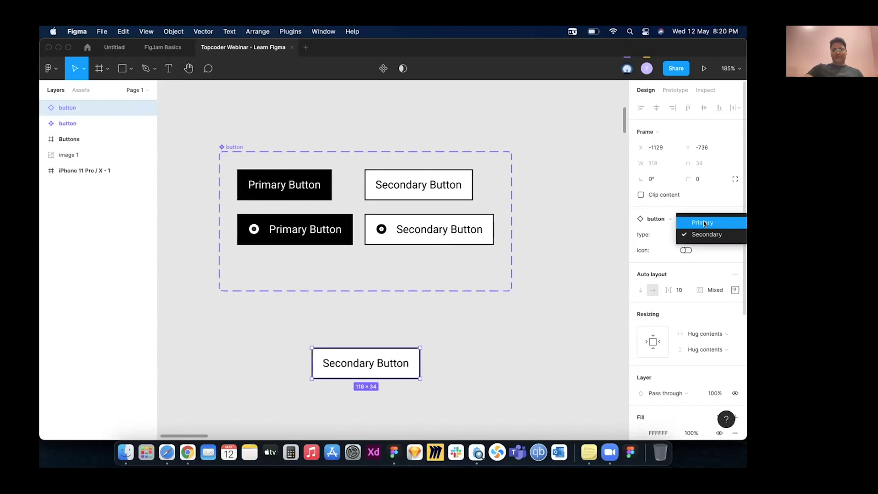
left_click(705, 223)
left_click(446, 338)
left_click(392, 369)
left_click(354, 393)
left_click(361, 373)
left_click(426, 337)
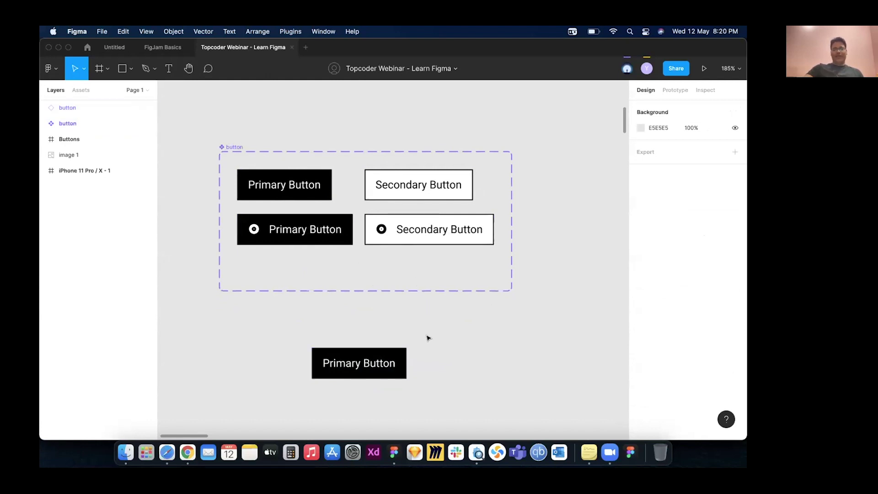
- Review the type and icon variant properties of the enlarged button component set, leaving it deselected
scroll(414, 324, "up", 1)
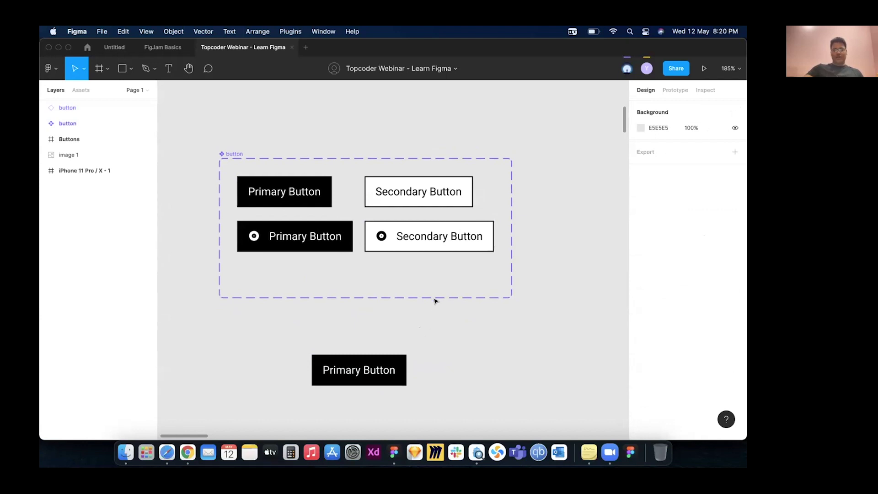
left_click(236, 152)
left_click(237, 153)
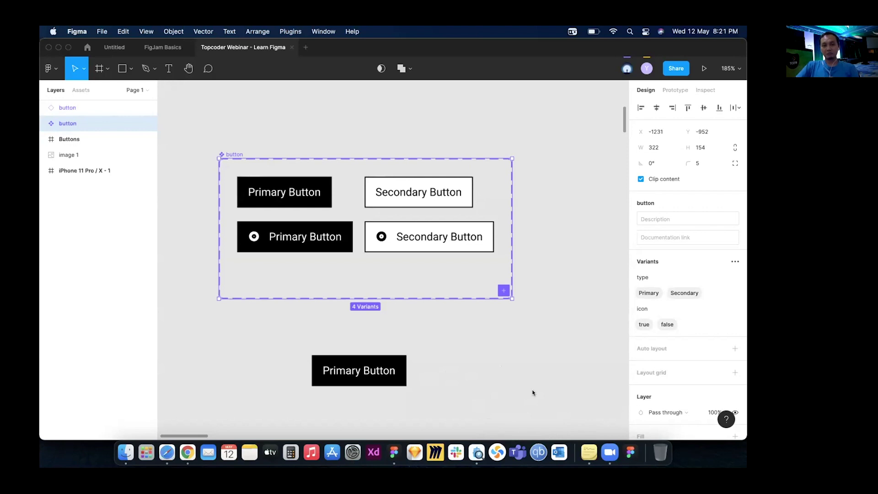
scroll(585, 397, "left", 1)
scroll(524, 340, "left", 2)
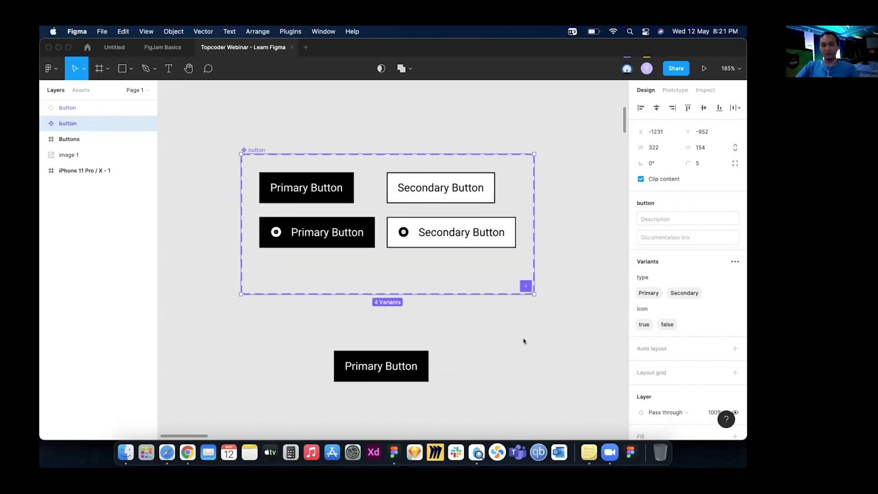
scroll(524, 340, "left", 1)
scroll(524, 341, "left", 1)
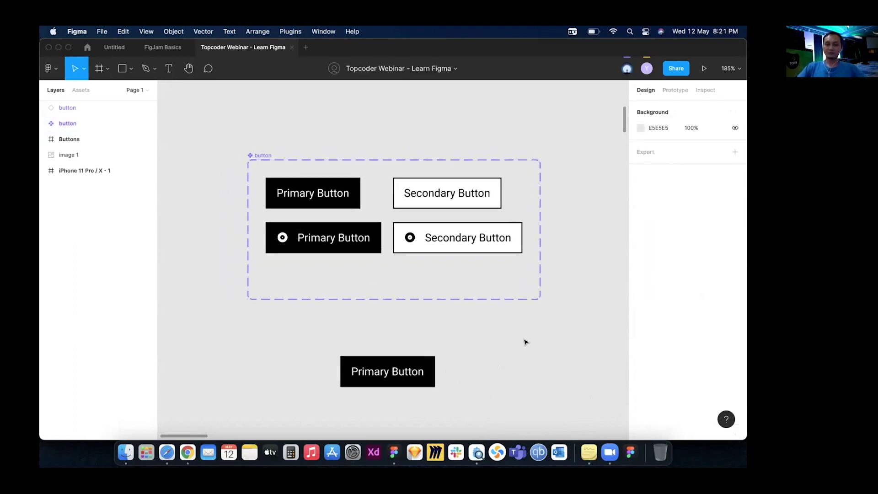
left_click(260, 156)
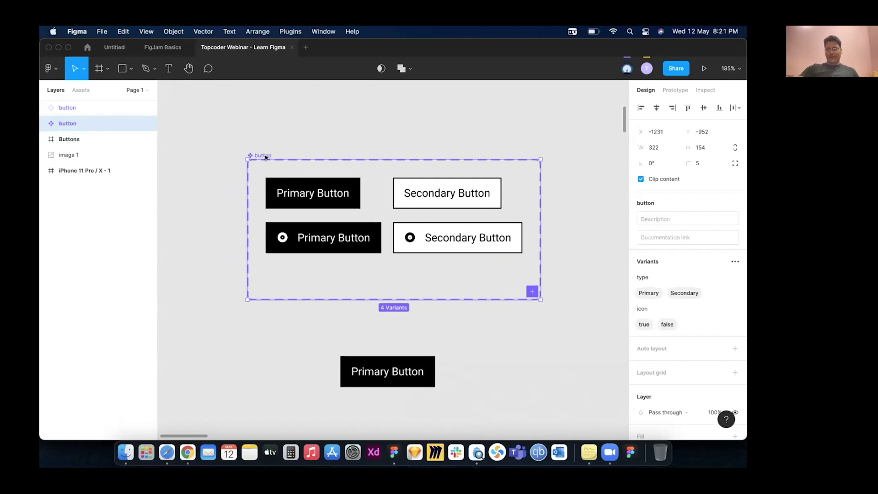
left_click(307, 144)
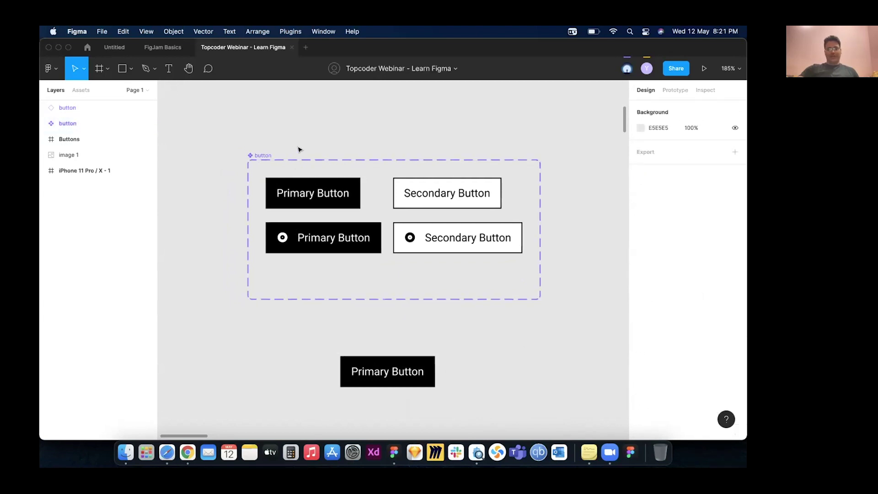
left_click(271, 155)
left_click(305, 147)
- Select all the variants inside the button component set together to examine their properties and layers, and clear the selection
left_click_drag(212, 176, 547, 314)
left_click_drag(576, 267, 271, 182)
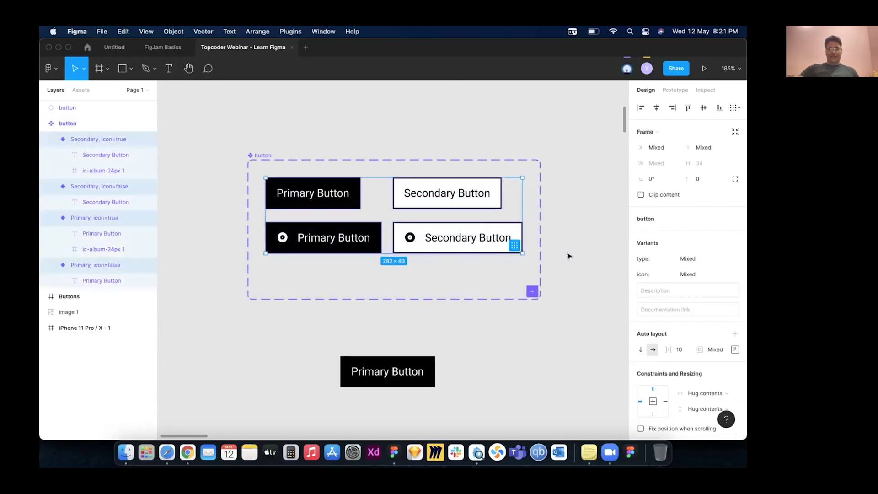
left_click_drag(572, 255, 273, 175)
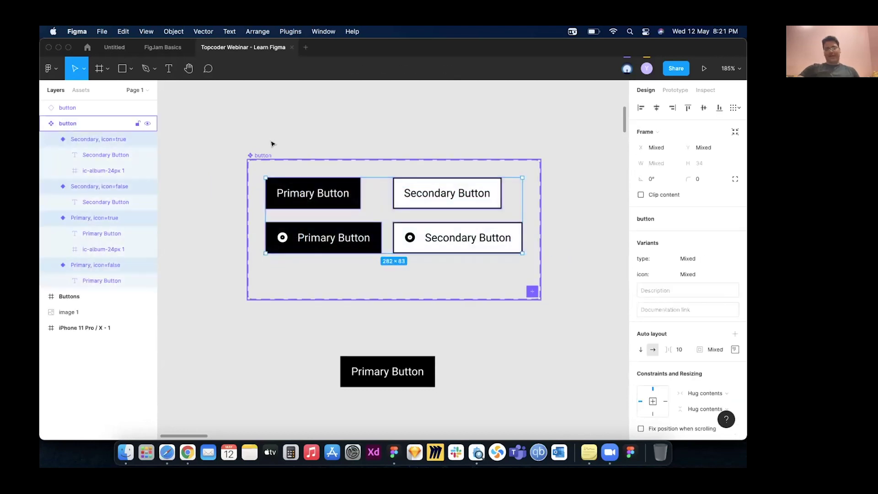
left_click(272, 143)
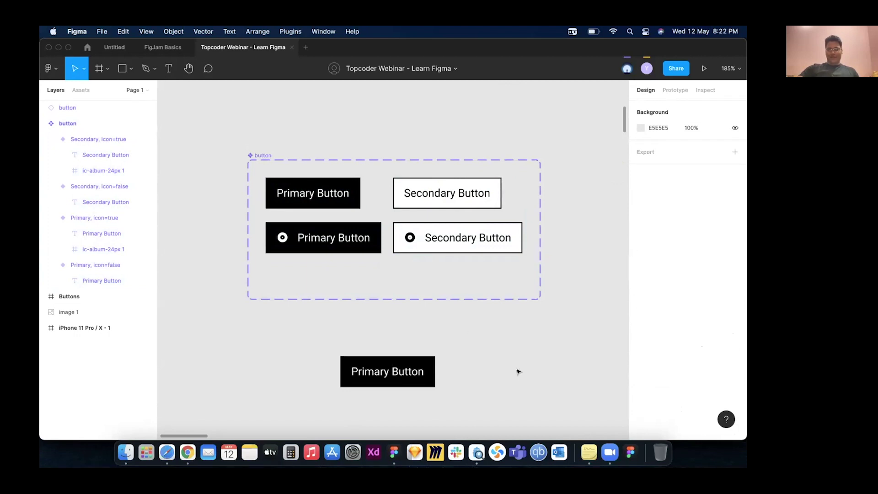
- Collapse the expanded variant layers of the button component set, check the set's properties and deselect it
scroll(451, 323, "right", 2)
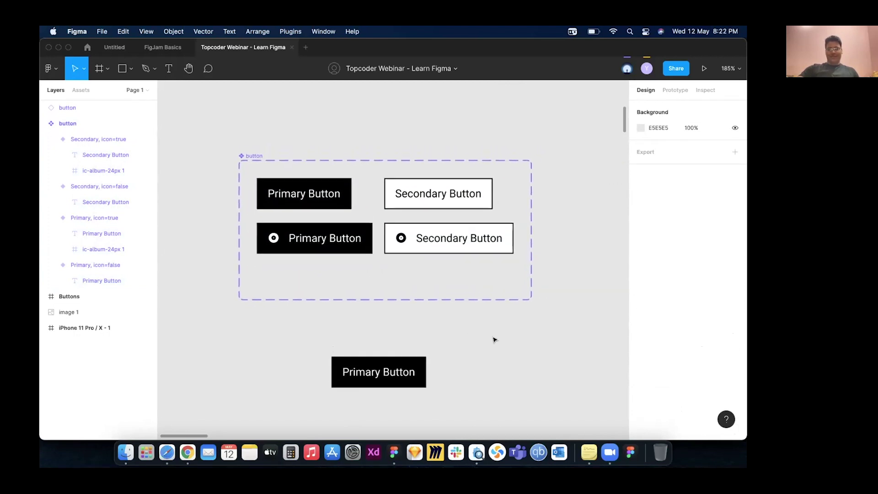
scroll(471, 349, "up", 1)
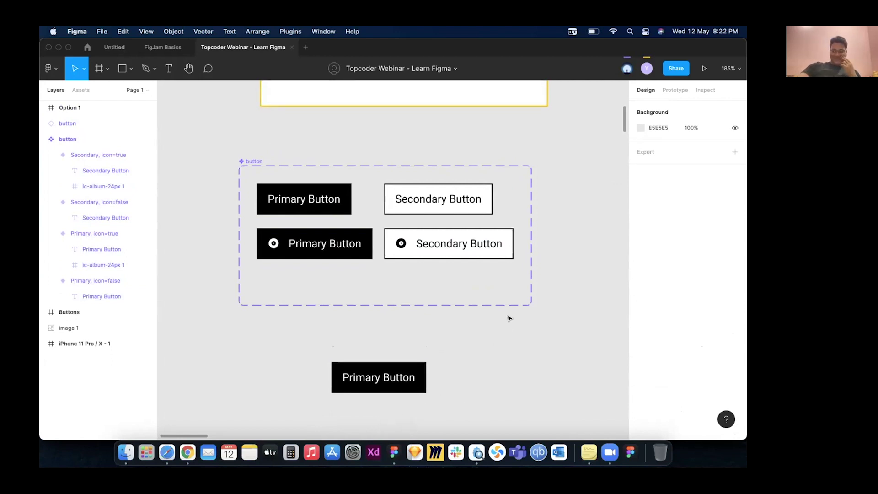
scroll(530, 229, "up", 1)
scroll(564, 233, "up", 2)
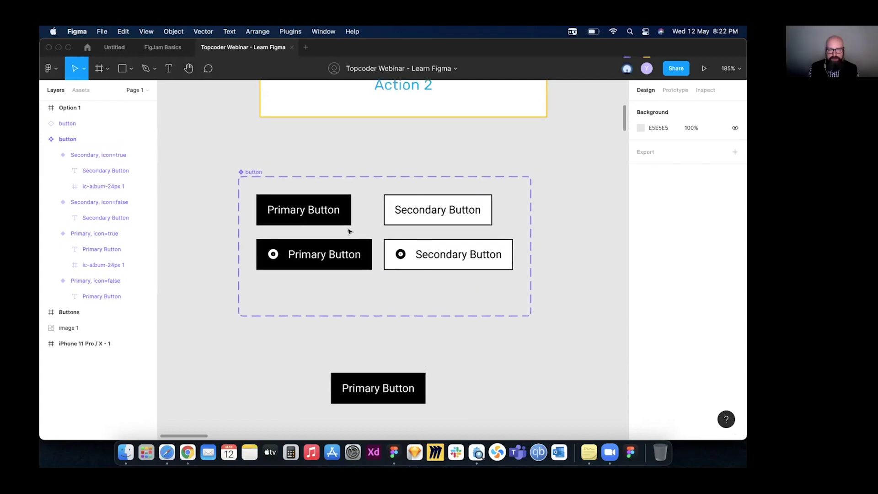
left_click(43, 139)
left_click(80, 139)
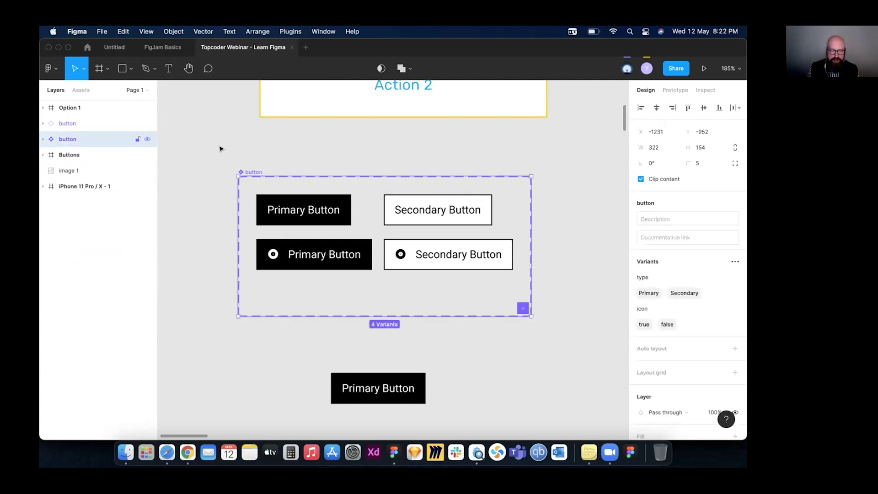
left_click(290, 286)
- Look at the Option 1 frame above the button component set
scroll(372, 318, "left", 1)
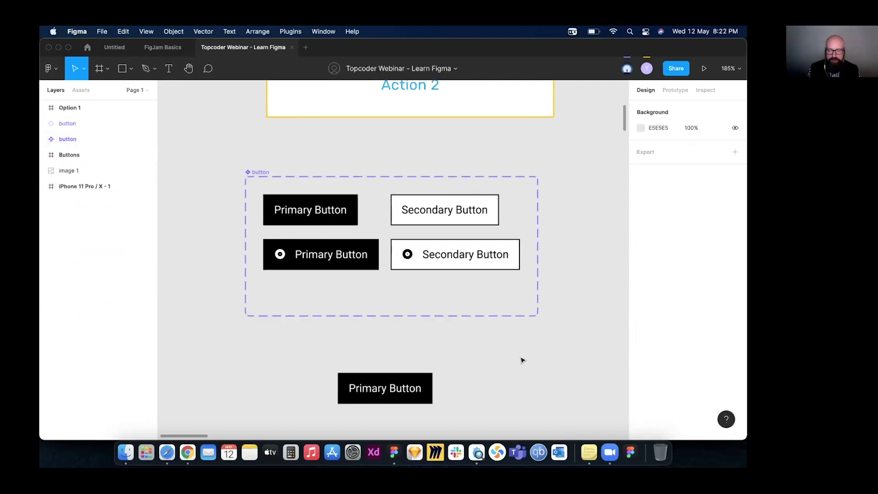
scroll(522, 360, "right", 1)
scroll(522, 360, "up", 1)
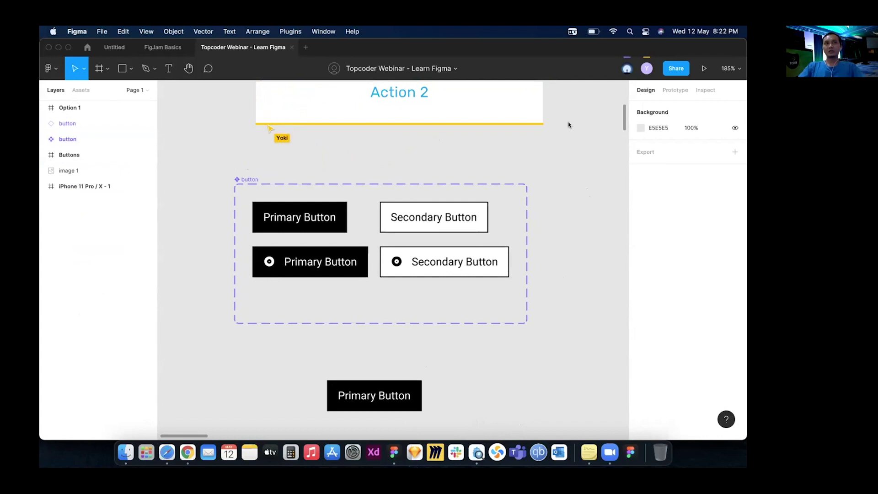
scroll(568, 125, "up", 1)
scroll(569, 125, "up", 1)
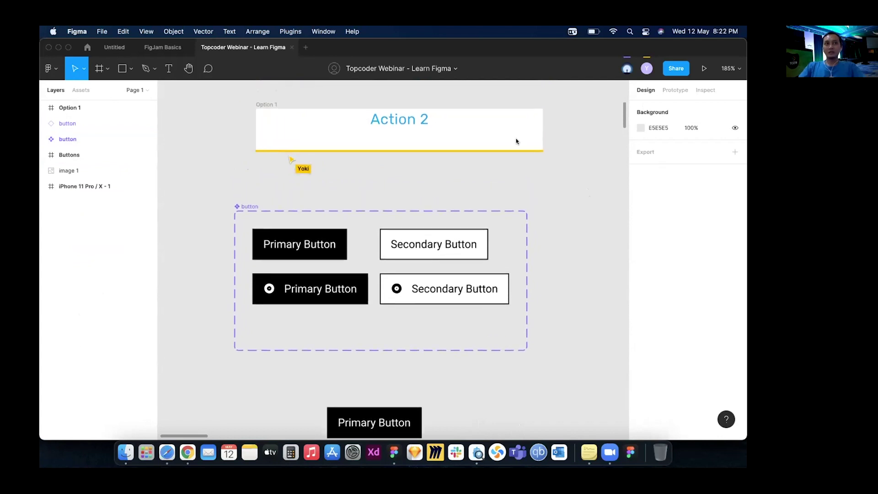
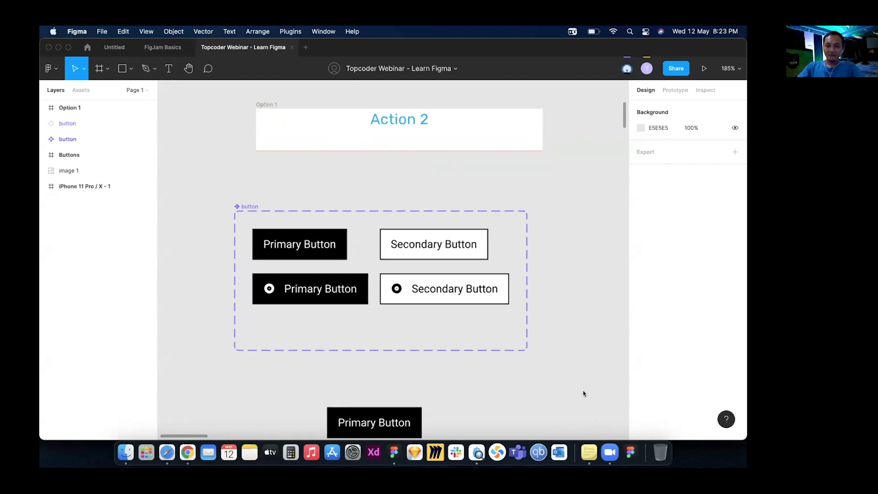
- Follow the other collaborator's view to the Buttons frame and examine its Fill, Ghost and Nude button styles
left_click(645, 68)
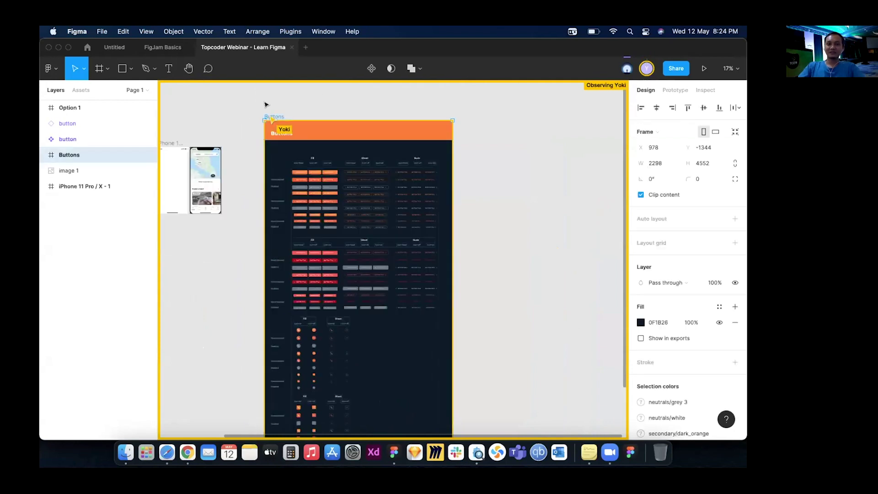
scroll(266, 105, "up", 3)
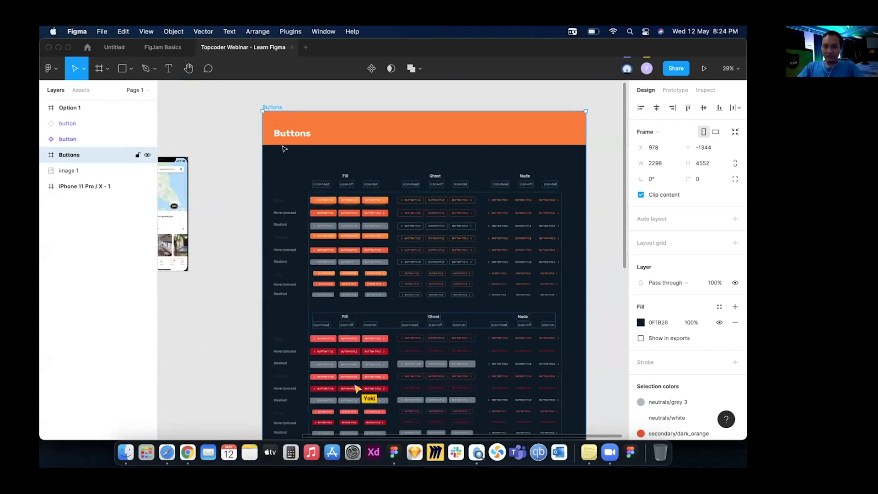
scroll(360, 302, "down", 2)
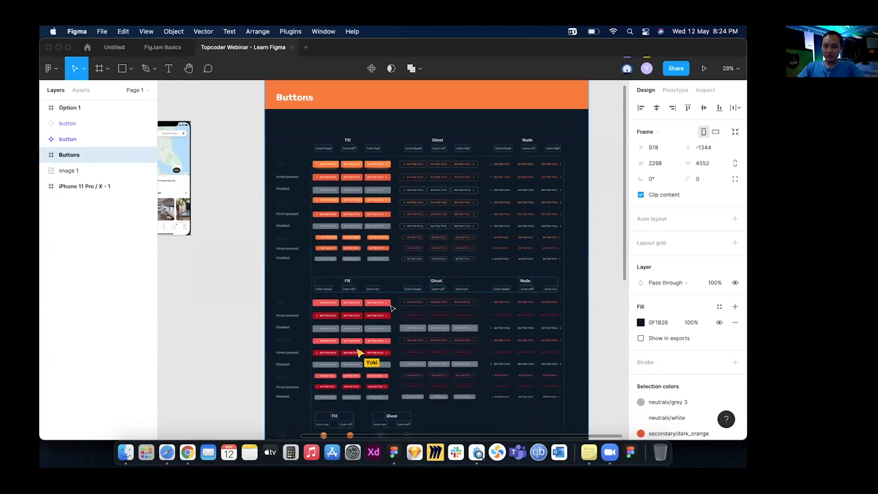
- Select the button-sample component set inside the Buttons frame and examine its Type, Class, Size, Icon and State variant properties
scroll(392, 309, "right", 1)
scroll(392, 309, "right", 1)
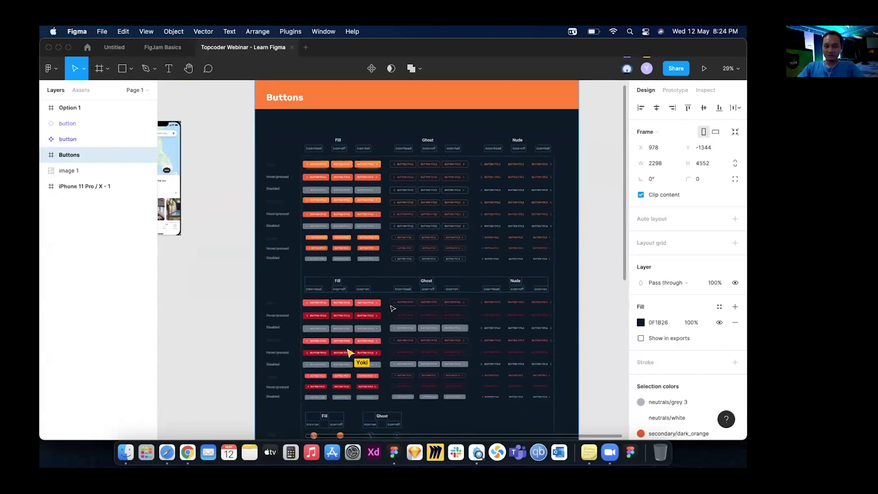
left_click(397, 269)
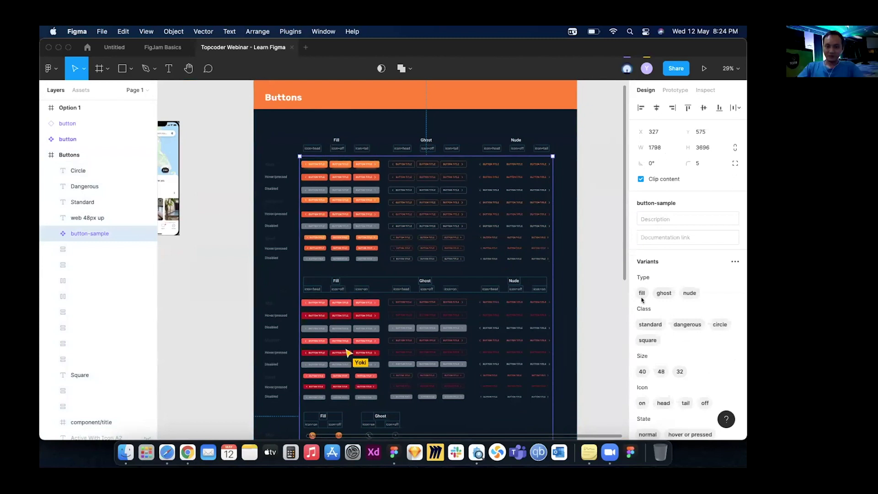
scroll(686, 393, "down", 10)
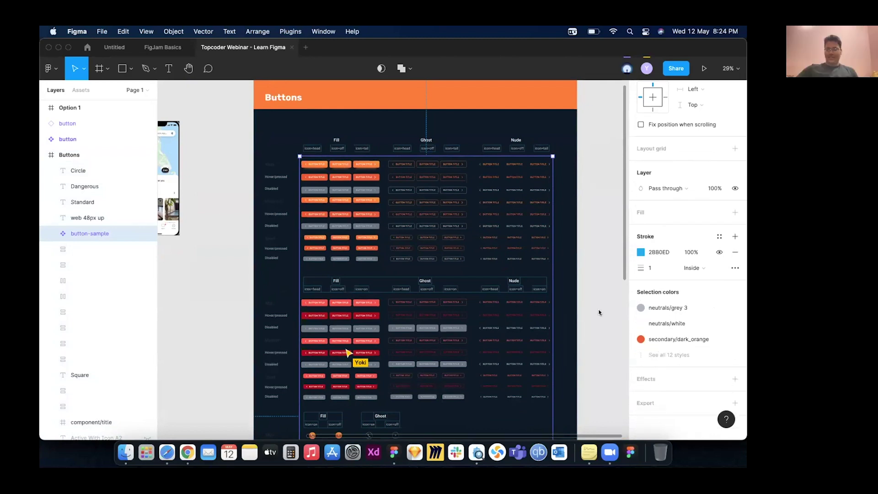
- Show all selection colors of the button-sample set, detach the secondary/red_dark style, and change that color to blue 221EF1
scroll(662, 295, "down", 3)
left_click(659, 297)
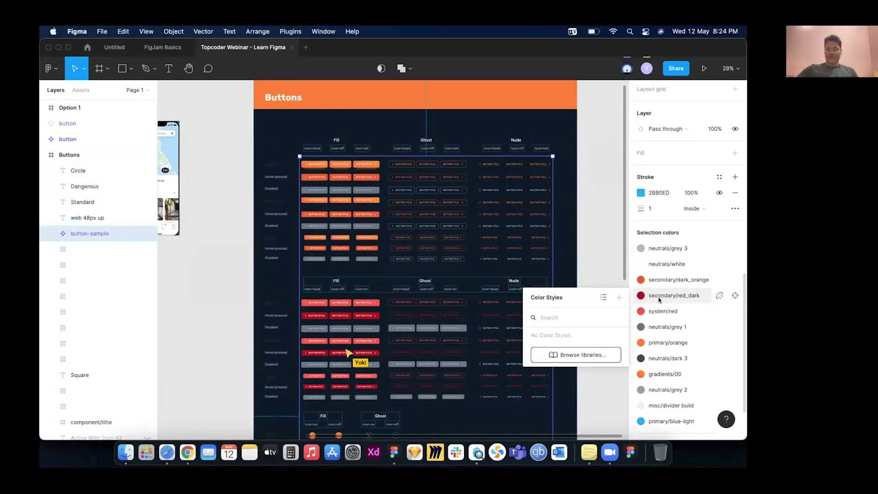
key("Escape")
left_click(721, 295)
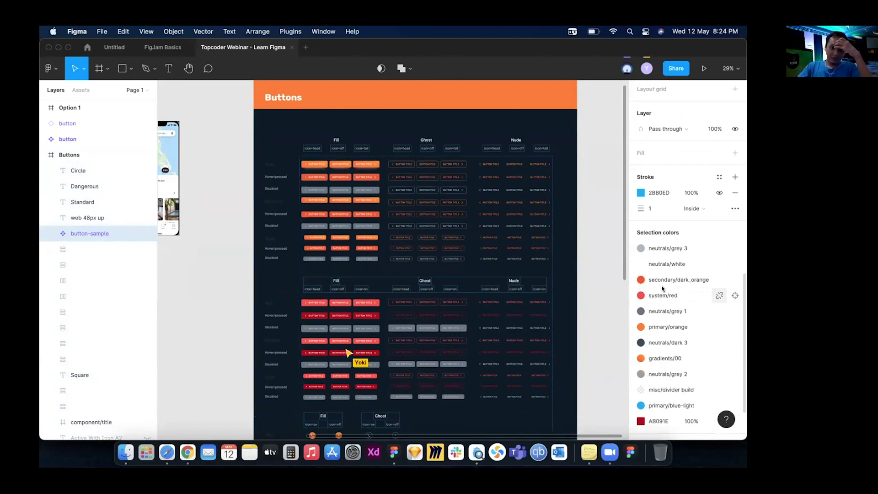
scroll(646, 347, "down", 3)
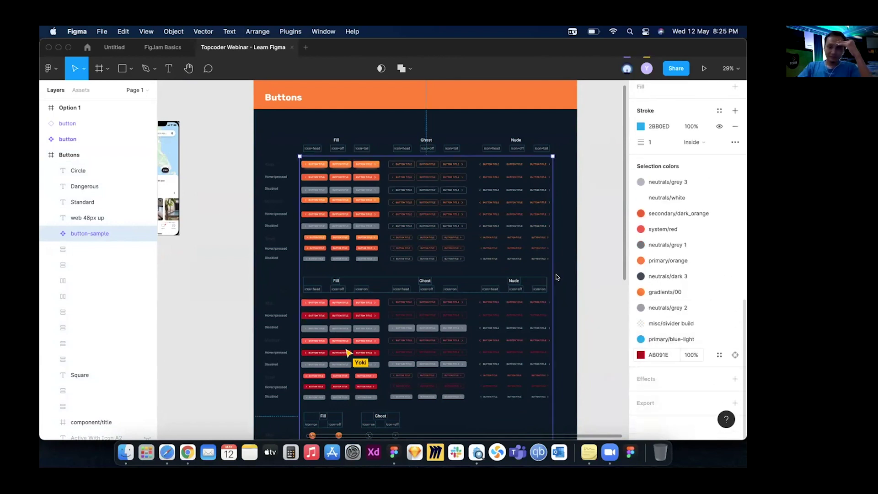
left_click(641, 355)
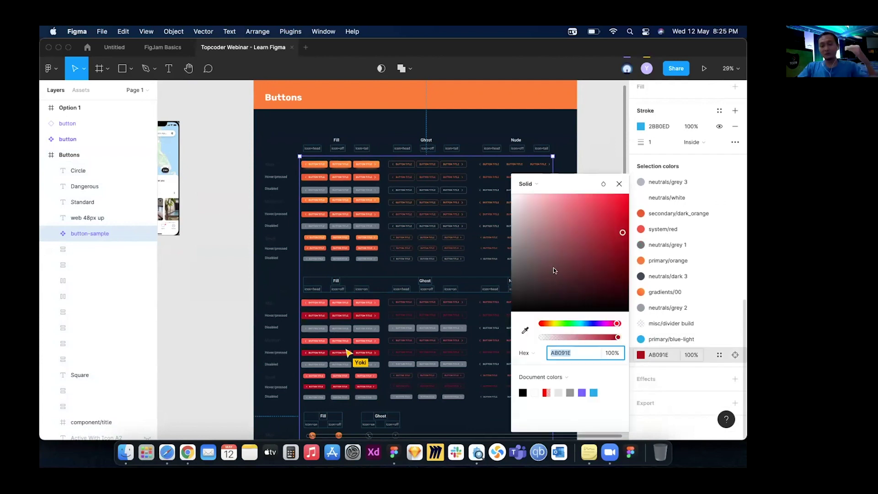
left_click_drag(546, 226, 614, 199)
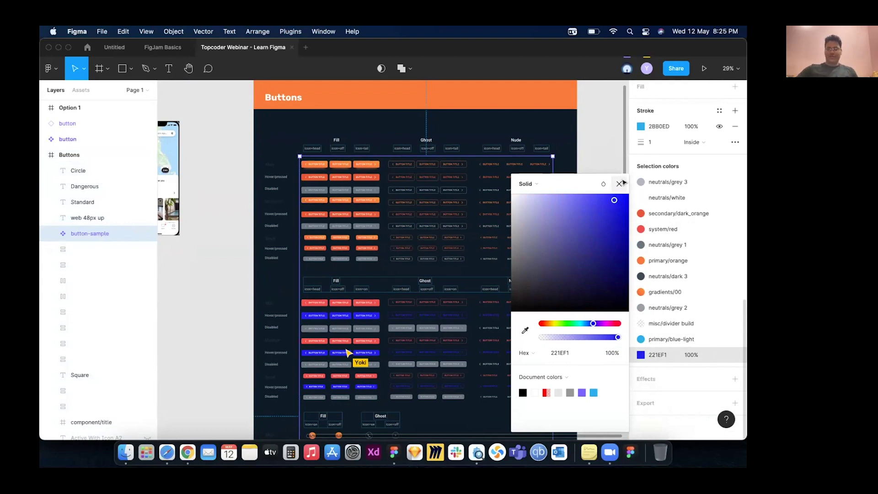
- Close the color picker and undo the blue recolor and the style detachment in the button-sample set
key("Escape")
key("ctrl+z")
key("ctrl+z")
key("ctrl+z")
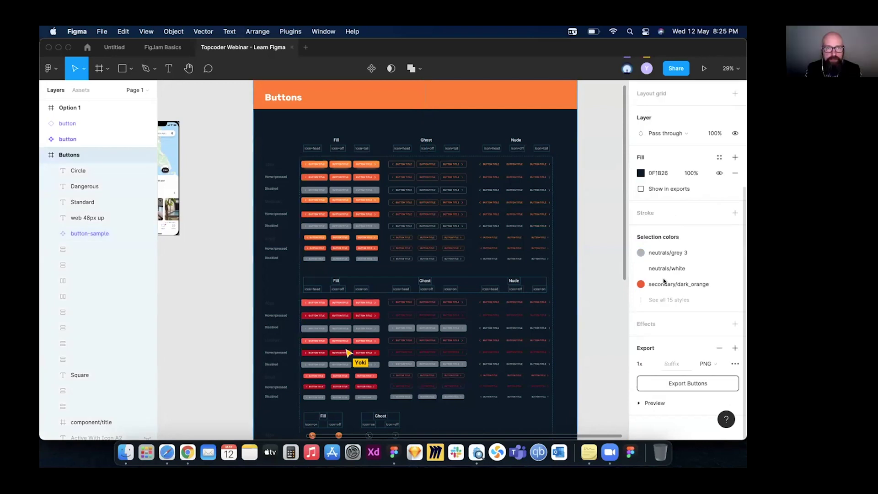
- Examine the Buttons frame's design properties and its lower groups of button variants, clearing the selection
scroll(666, 282, "up", 5)
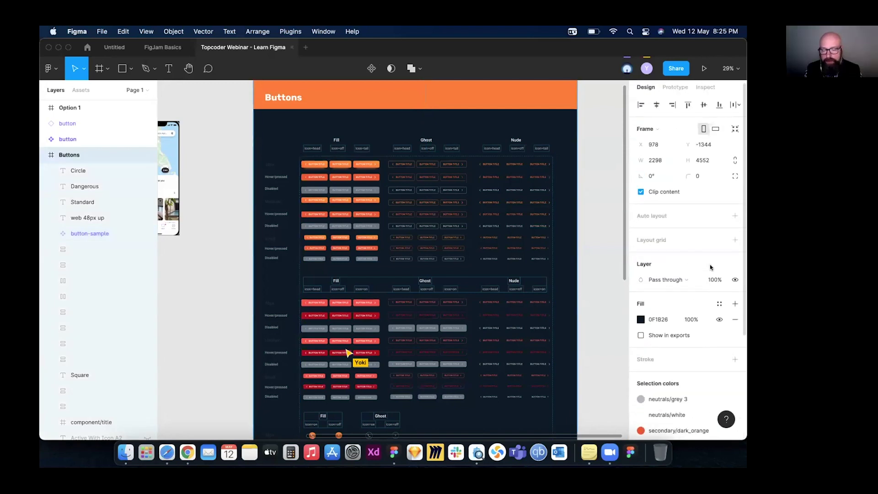
scroll(706, 275, "down", 4)
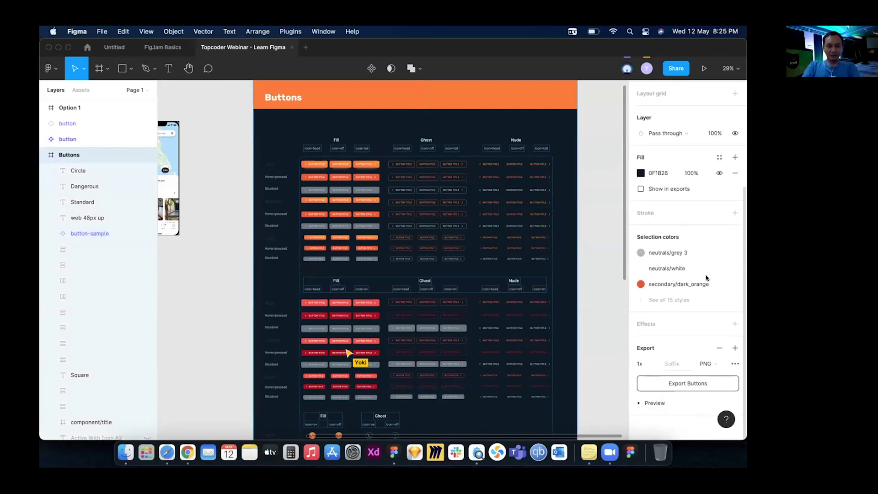
mouse_move(706, 278)
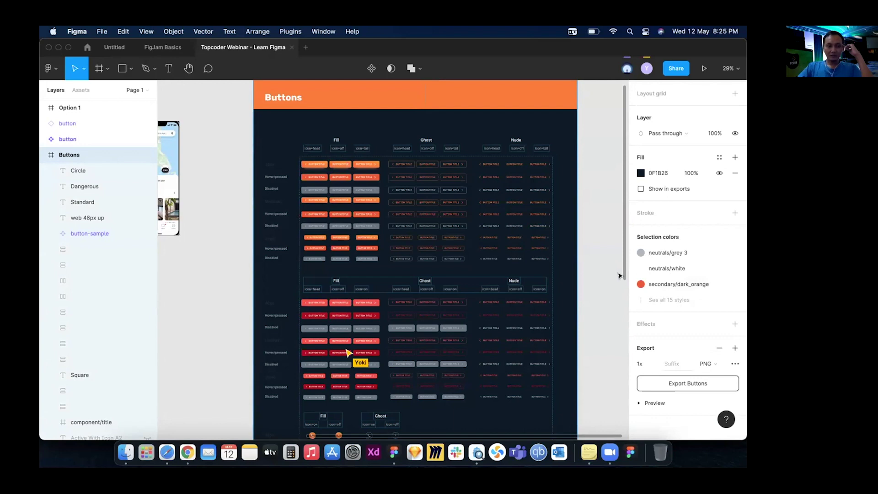
scroll(615, 276, "down", 5)
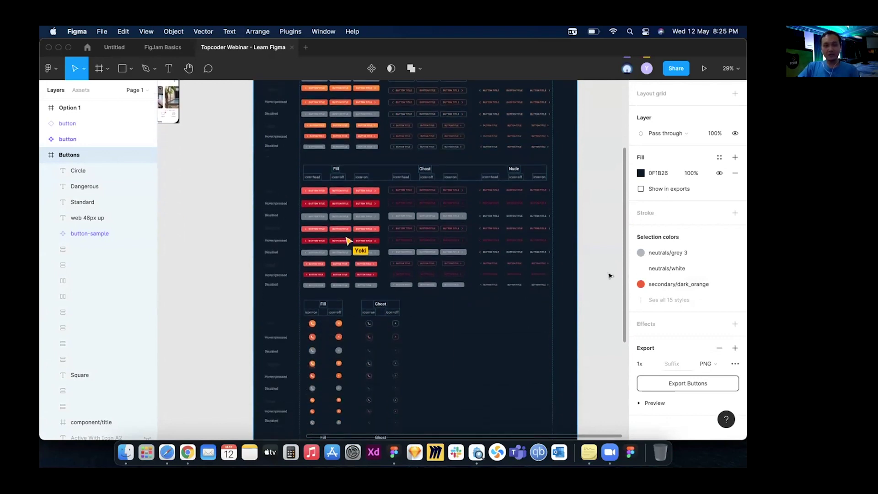
scroll(609, 276, "down", 1)
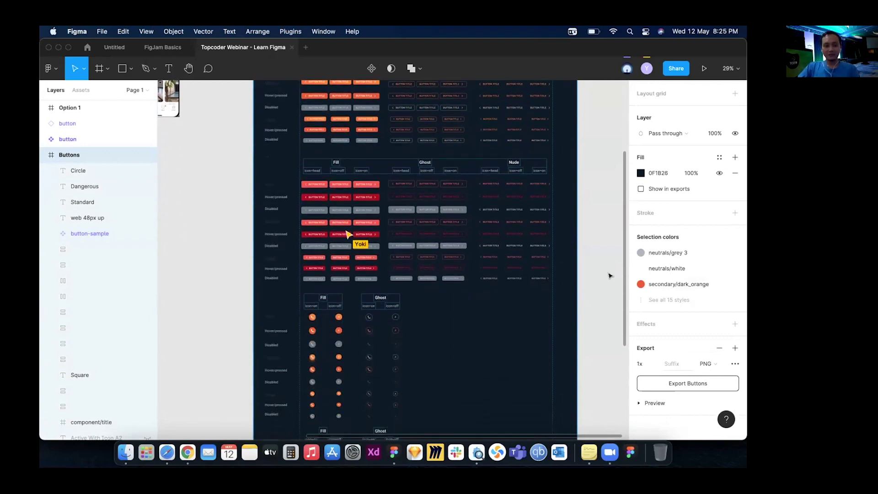
left_click(609, 276)
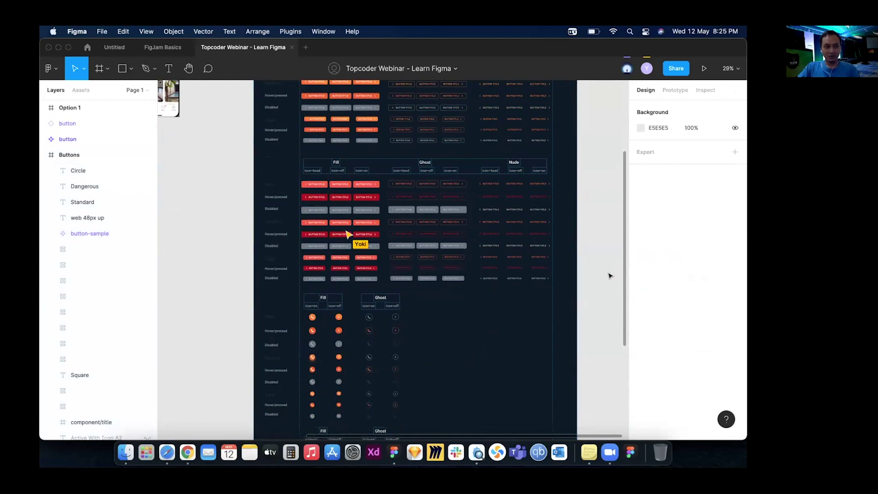
scroll(503, 256, "up", 2)
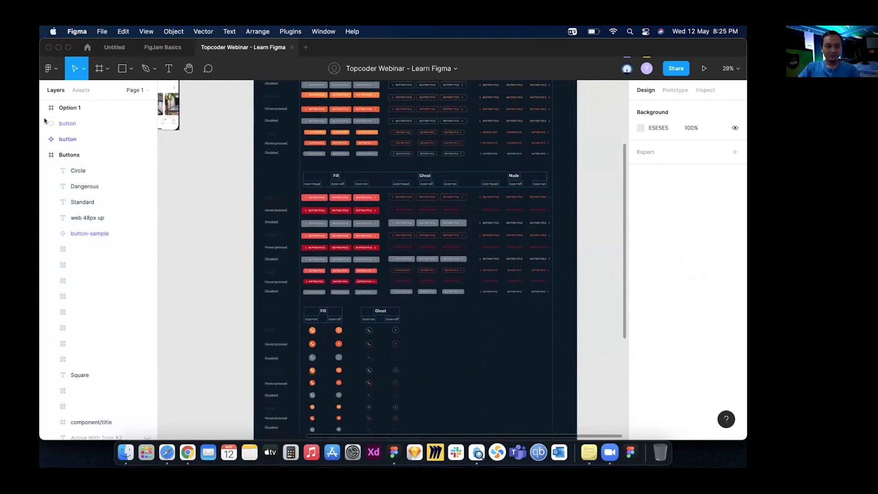
- Select the Buttons frame and leave its child layers collapsed in the layer list
left_click(43, 154)
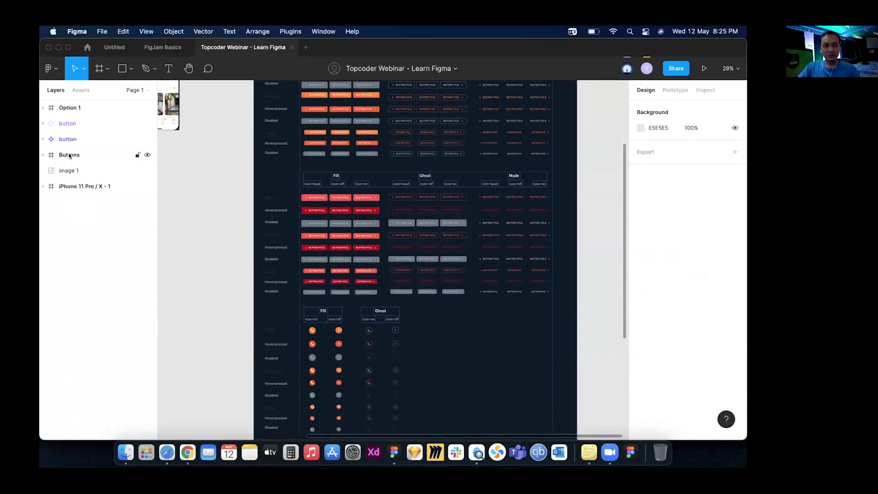
left_click(70, 155)
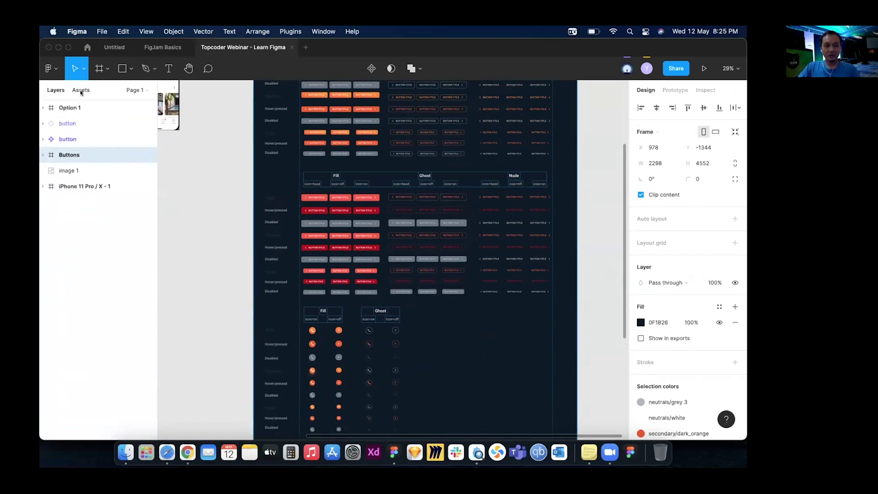
left_click(44, 155)
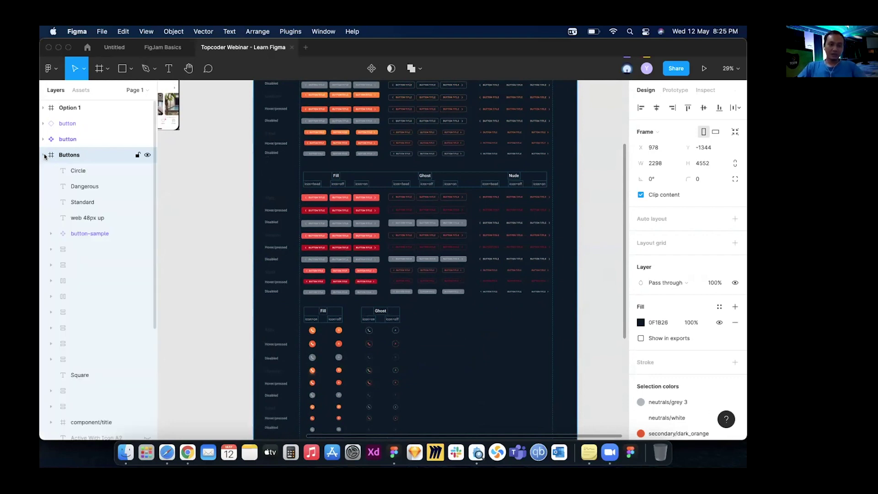
left_click(44, 155)
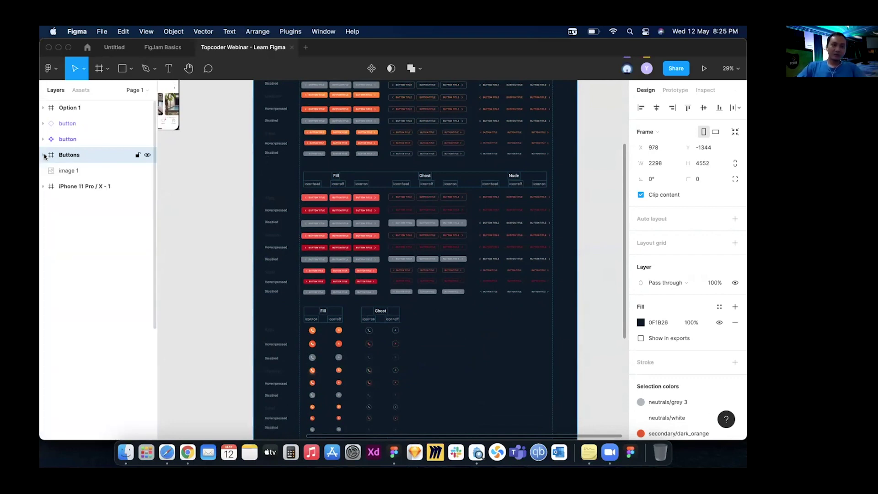
- View the file's local component assets, including the Buttons group, and collapse the local components list
left_click(80, 93)
left_click(42, 128)
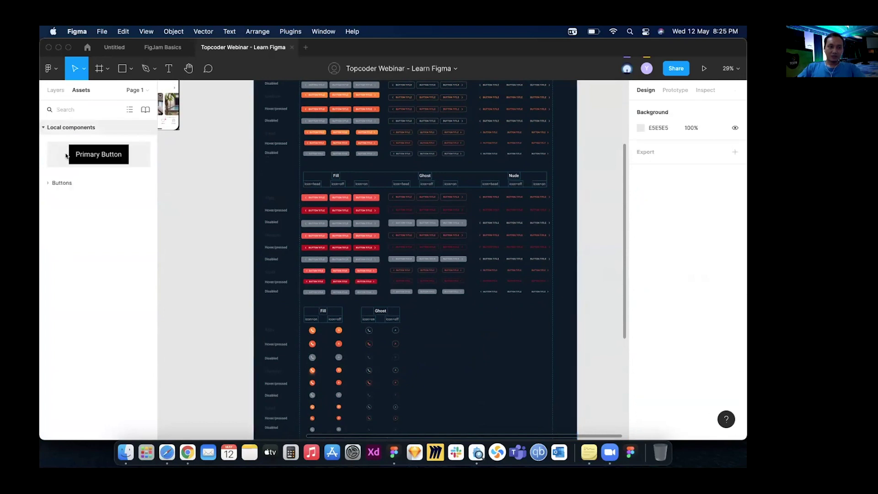
left_click(47, 183)
left_click(85, 110)
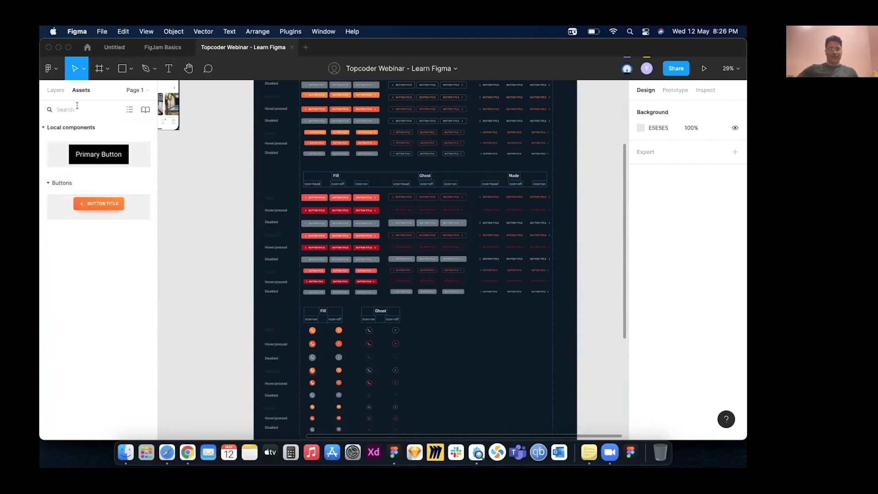
left_click(44, 127)
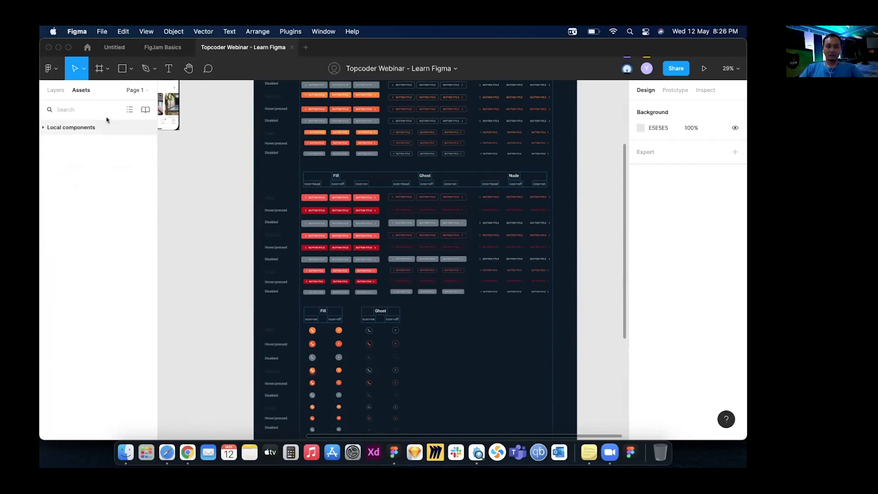
left_click(285, 29)
left_click(240, 63)
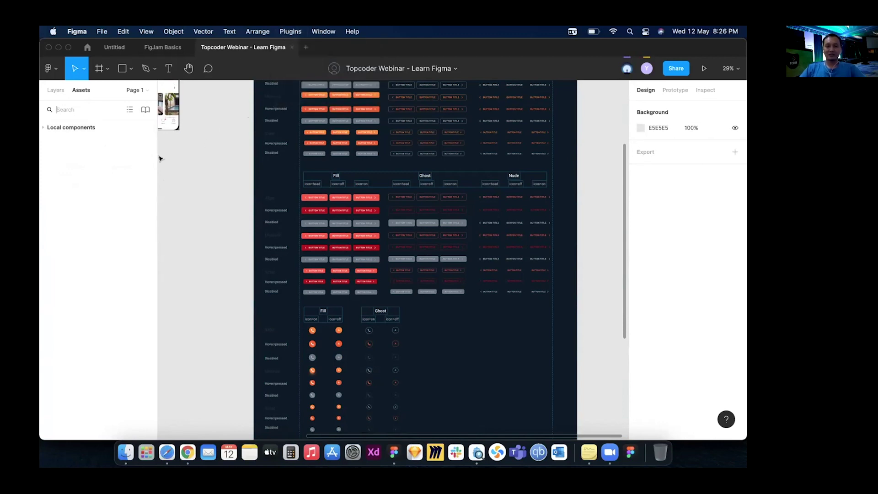
scroll(179, 149, "up", 1)
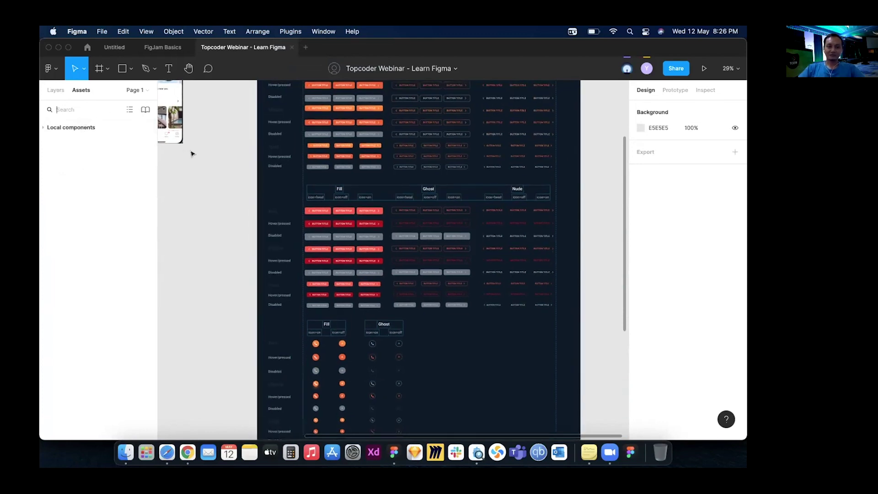
scroll(192, 153, "up", 3)
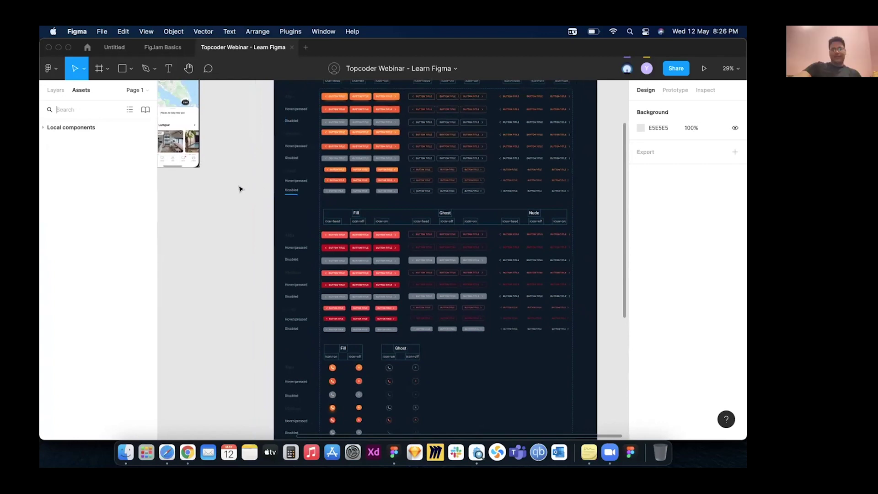
scroll(239, 192, "up", 4)
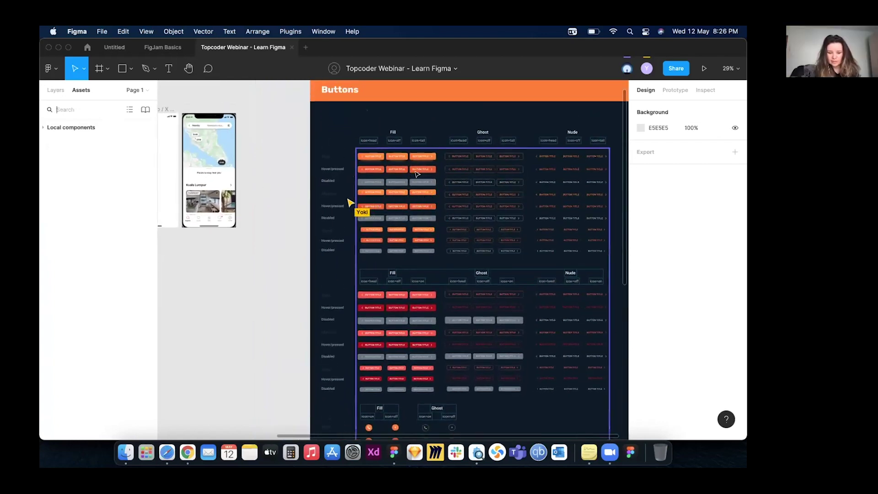
scroll(416, 173, "left", 1)
scroll(415, 173, "left", 1)
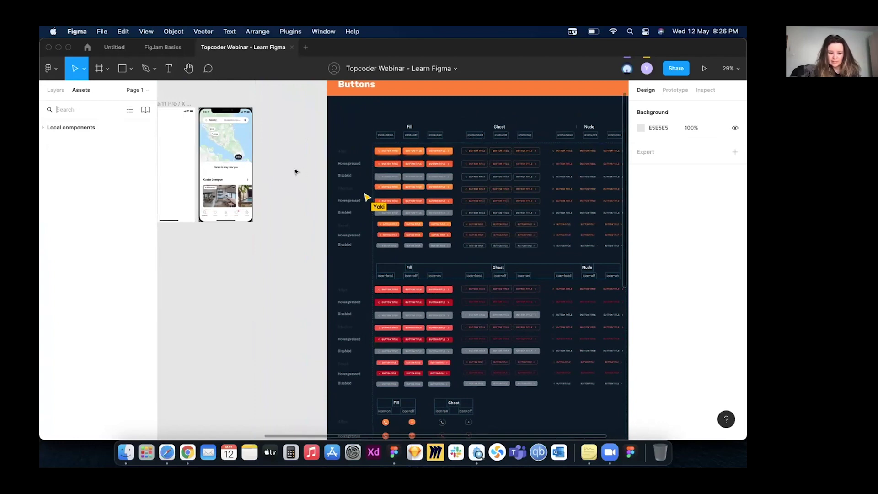
scroll(297, 171, "left", 1)
scroll(297, 171, "left", 1)
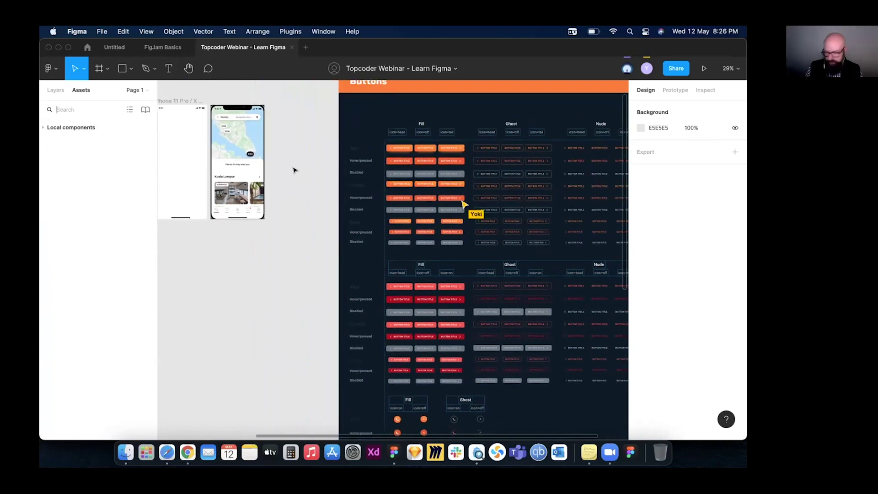
- Browse plugins in the Figma Community and look through the featured resources down to the list of installable plugins
left_click(290, 31)
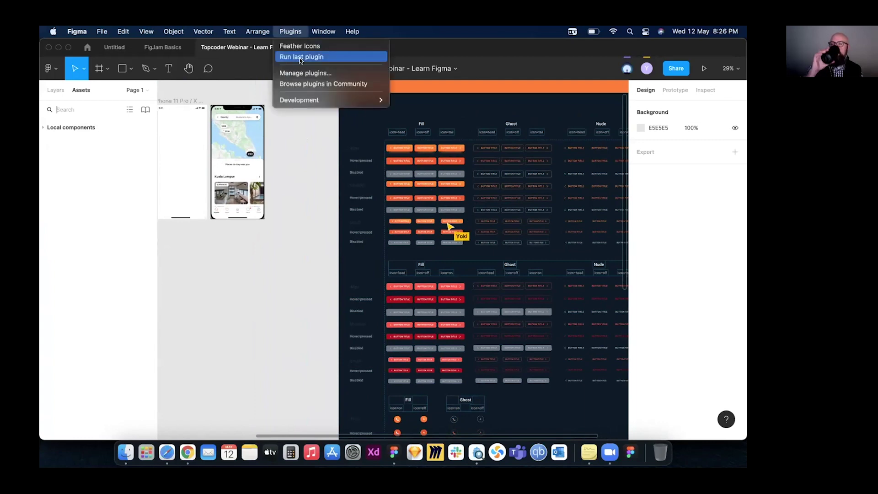
left_click(327, 83)
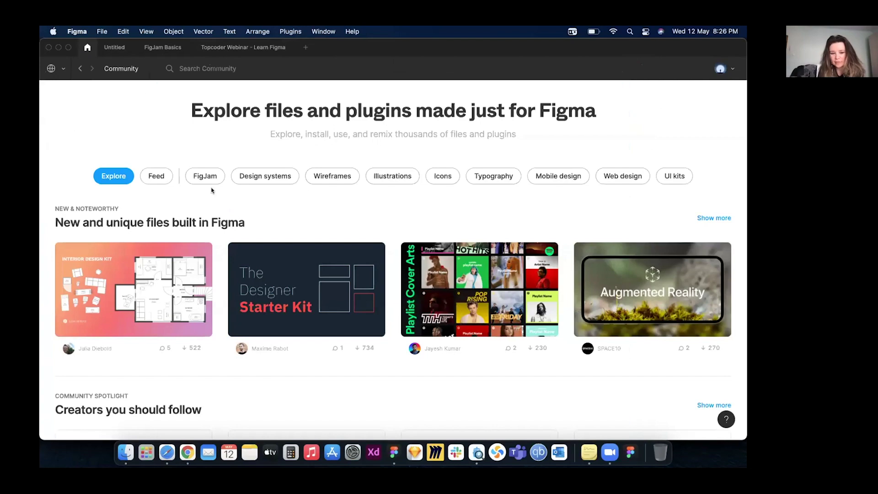
scroll(238, 199, "down", 5)
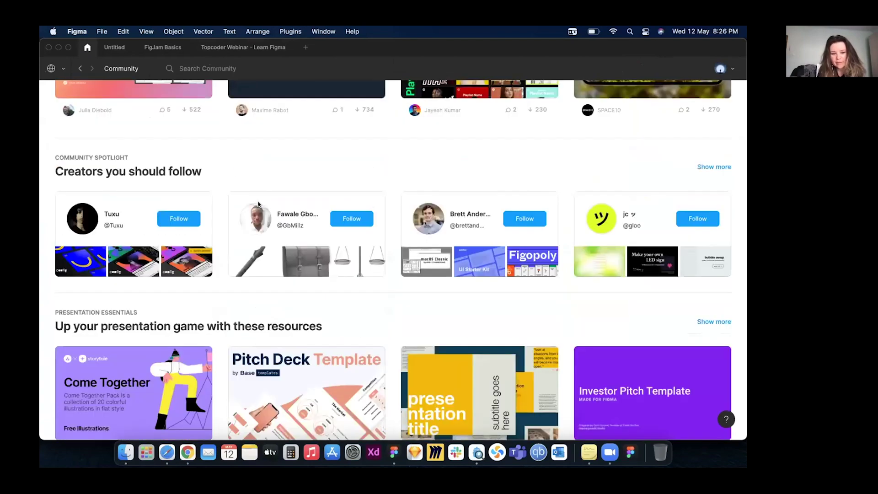
scroll(258, 204, "down", 4)
scroll(353, 157, "up", 9)
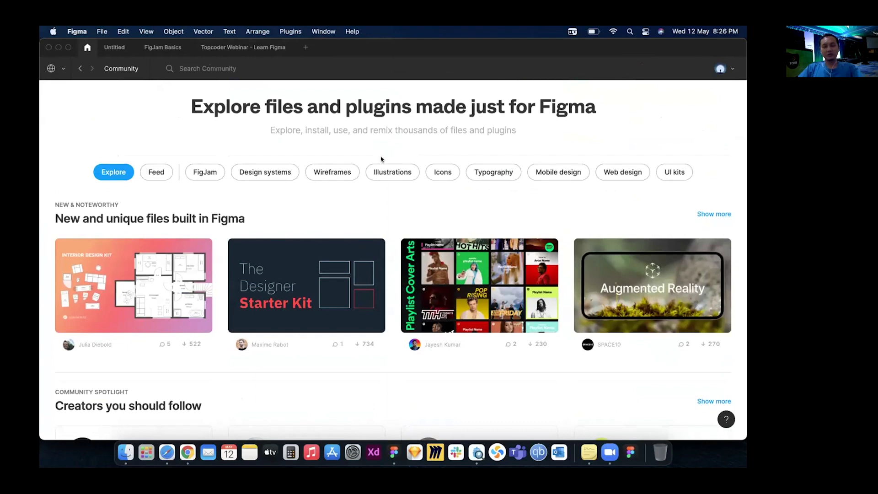
scroll(365, 223, "down", 7)
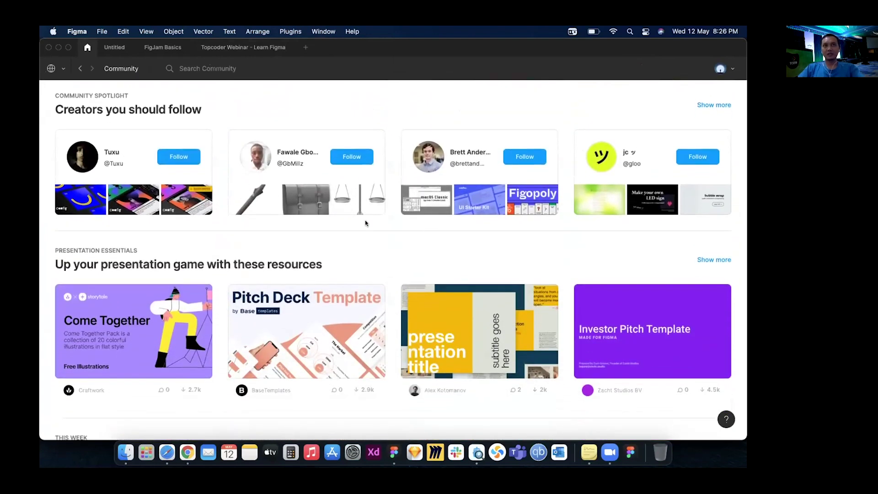
scroll(365, 223, "down", 10)
scroll(224, 202, "down", 2)
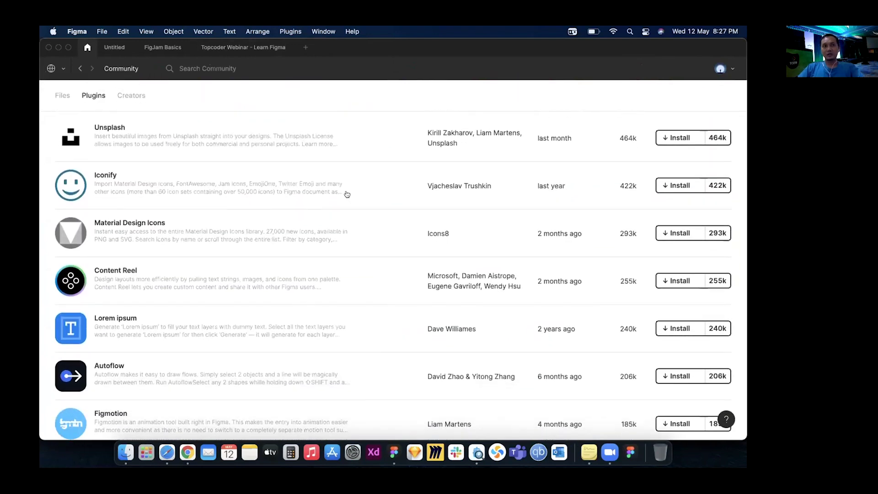
- Look through the trending Community plugins, from Unsplash and Iconify down to Blush, Avatars and Get Waves
scroll(347, 195, "down", 1)
scroll(347, 194, "up", 1)
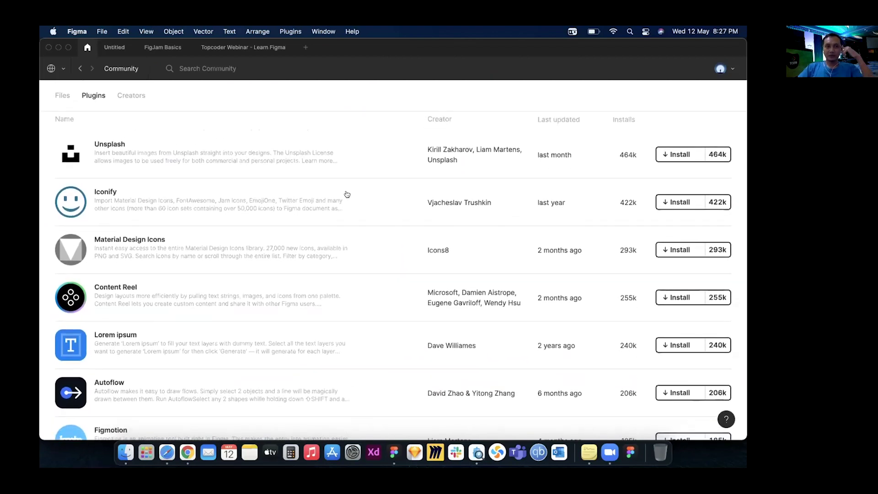
scroll(347, 194, "down", 4)
scroll(347, 195, "down", 8)
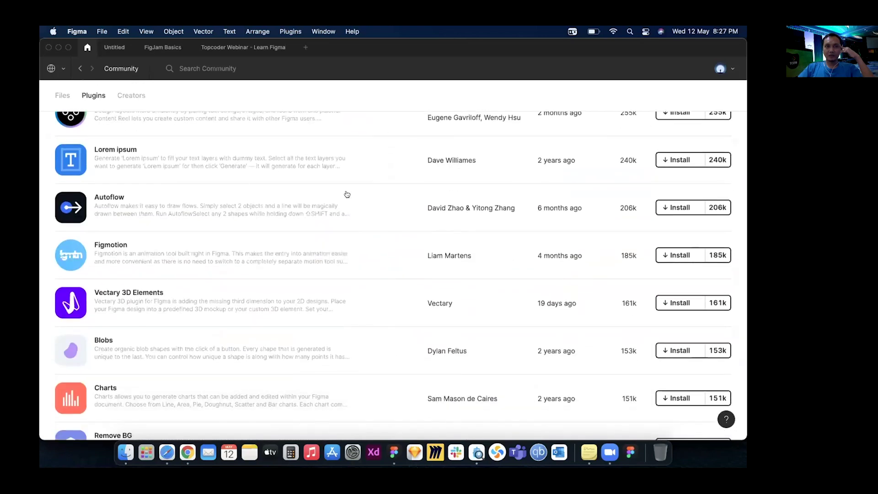
scroll(347, 195, "down", 9)
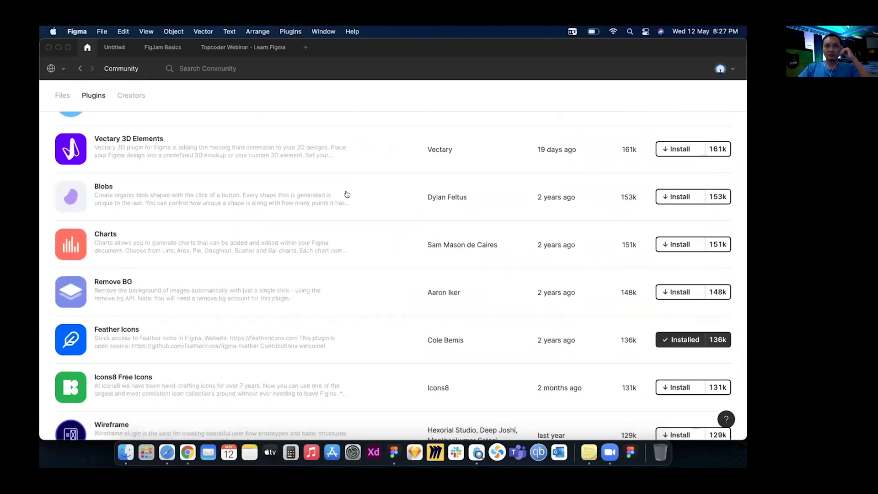
scroll(347, 195, "down", 7)
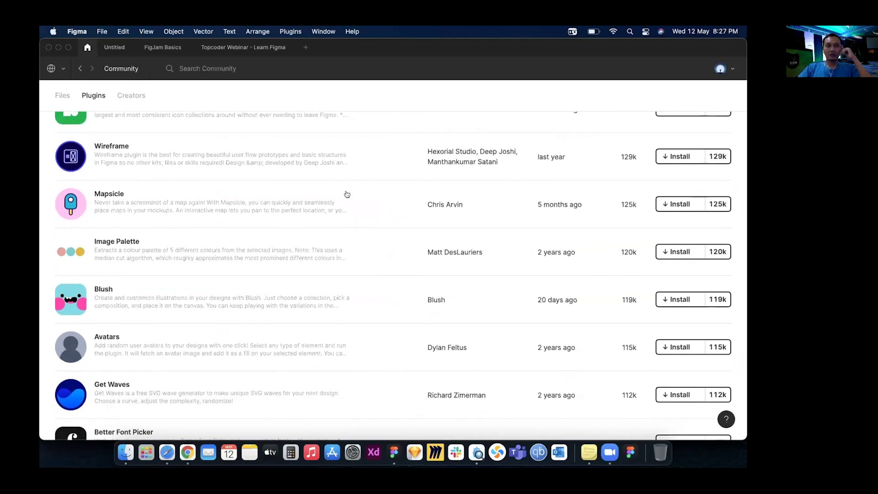
scroll(347, 195, "up", 12)
scroll(347, 194, "up", 11)
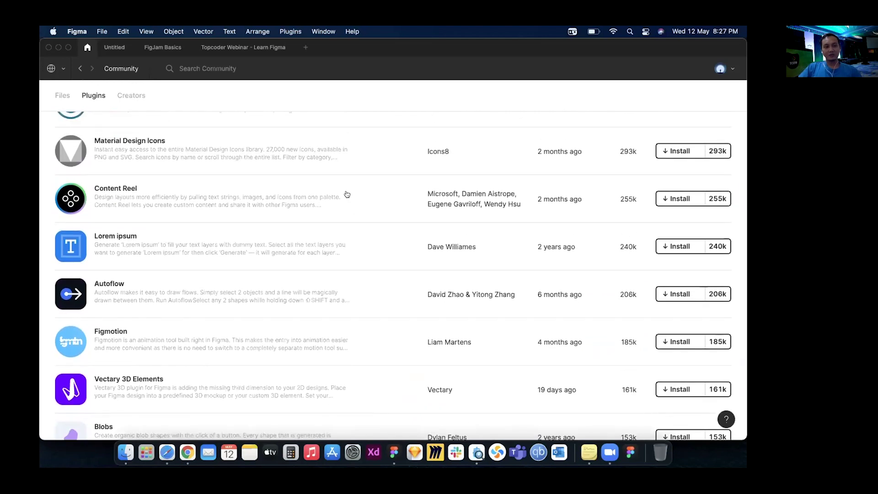
scroll(347, 194, "up", 6)
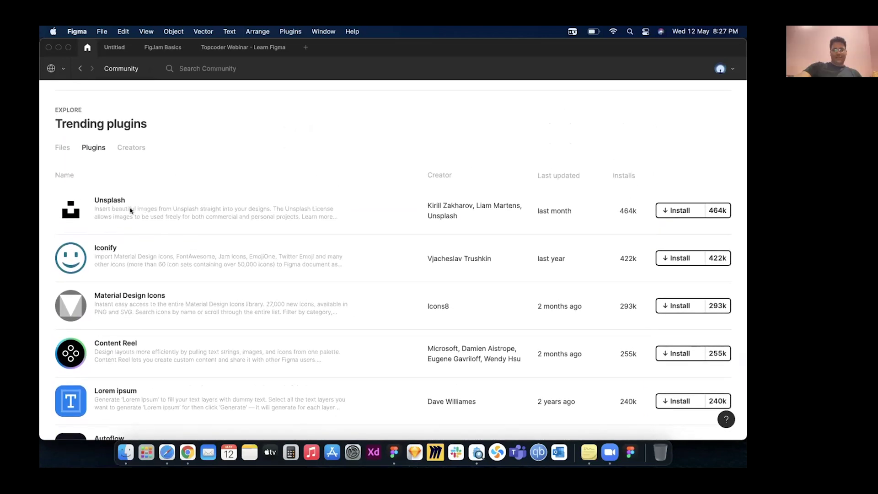
scroll(131, 210, "down", 4)
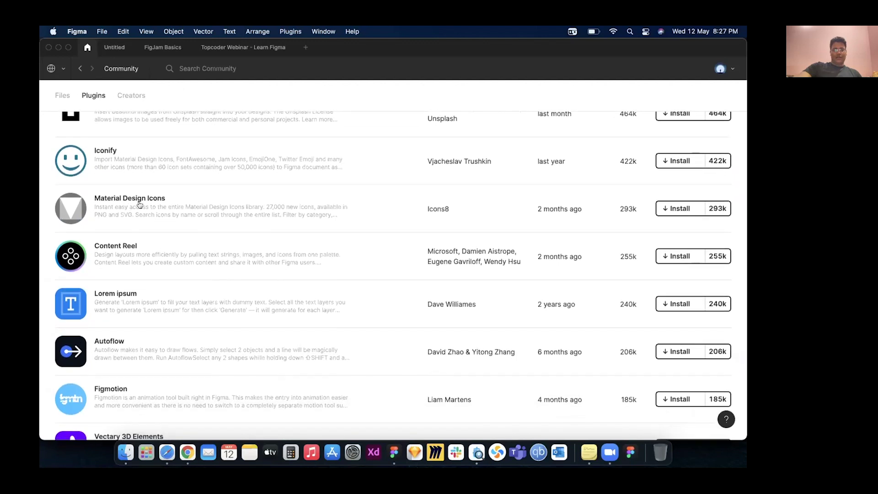
scroll(139, 205, "down", 15)
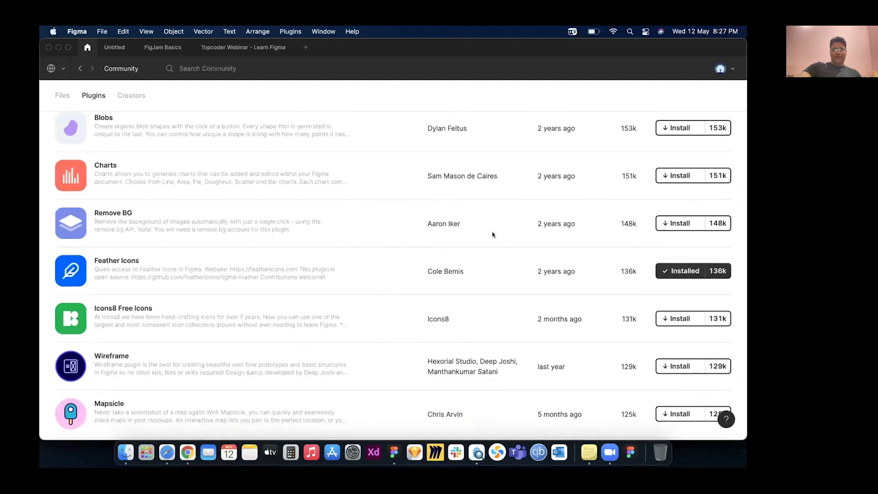
scroll(270, 304, "down", 1)
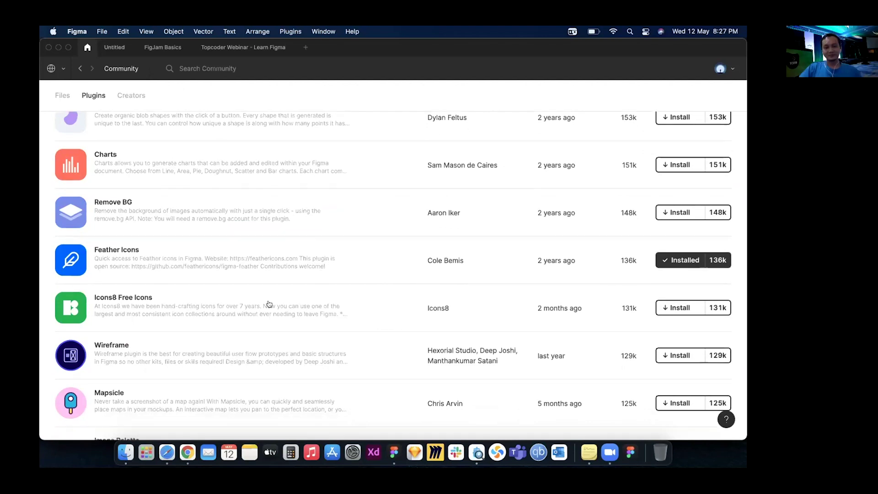
scroll(275, 192, "up", 7)
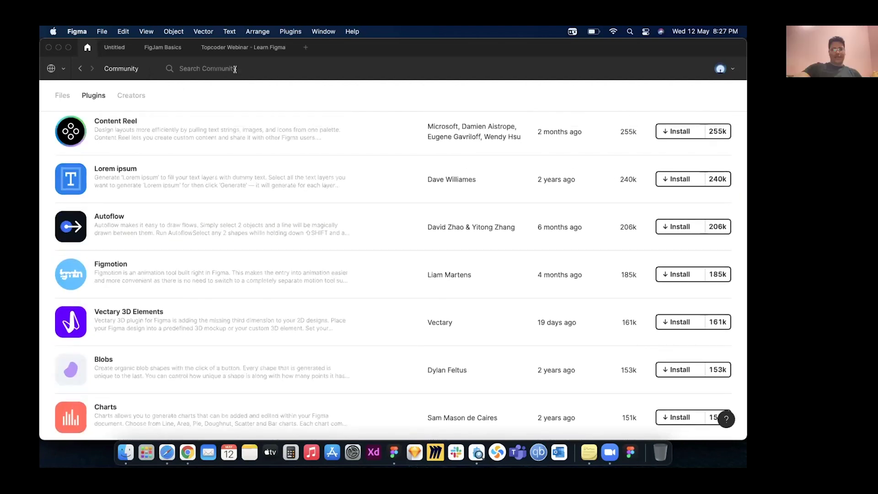
- Search the Community plugins for "Data" and install the Data Lab plugin
left_click(234, 68)
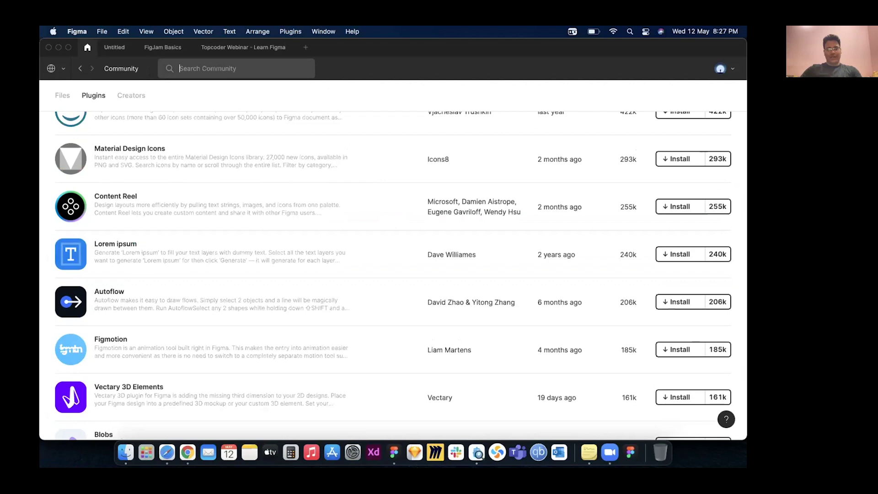
type("Datalib")
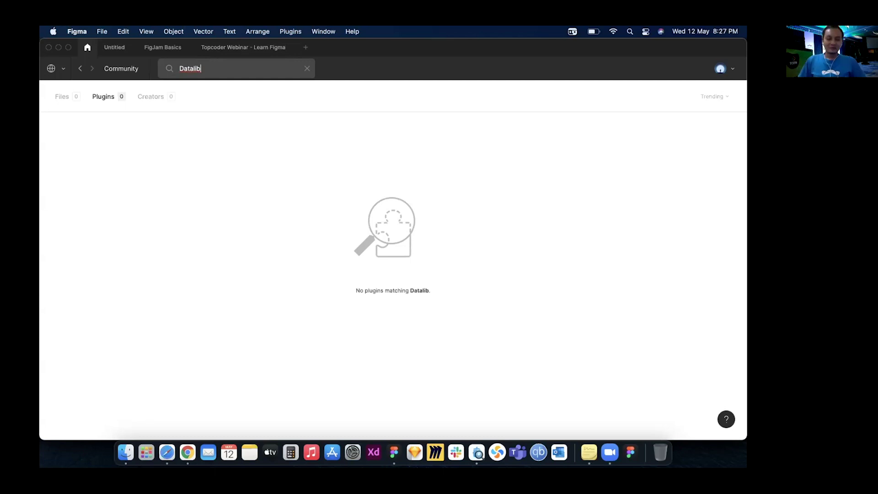
key("BackSpace")
key("BackSpace")
key("BackSpace")
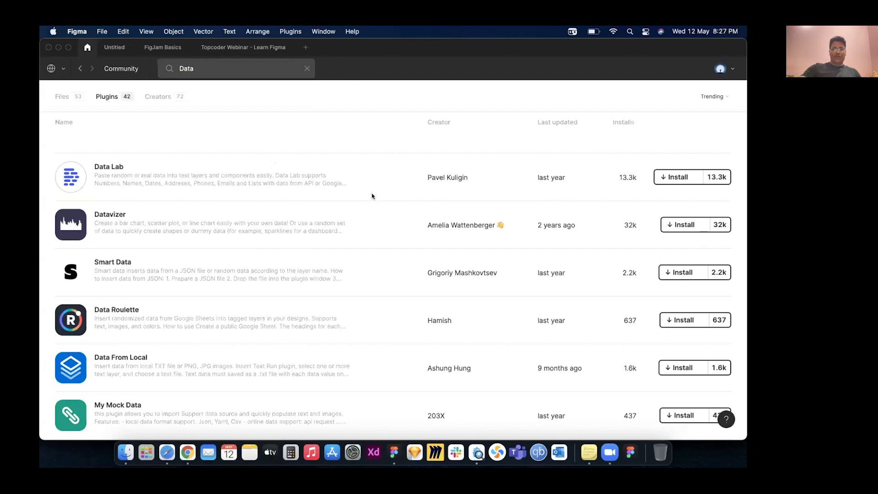
left_click(672, 177)
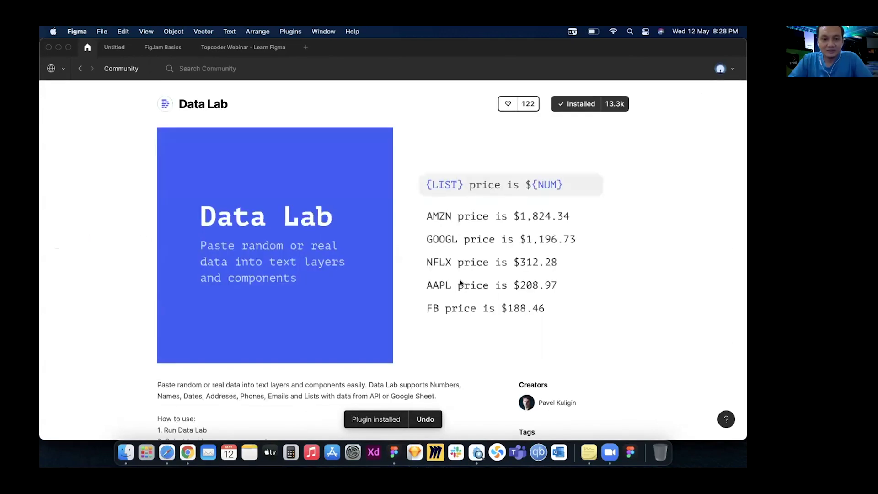
- Read the Data Lab plugin's description, usage notes and version history, and return to the Community plugin search
scroll(172, 238, "down", 1)
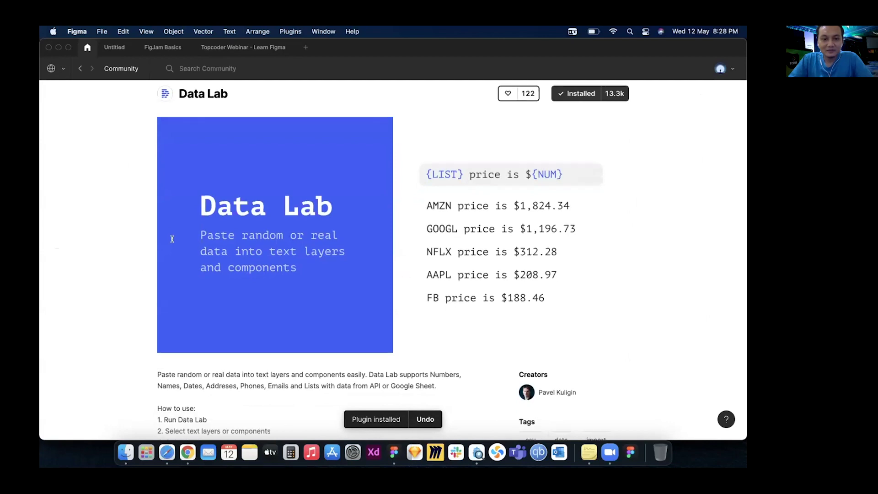
scroll(254, 236, "down", 5)
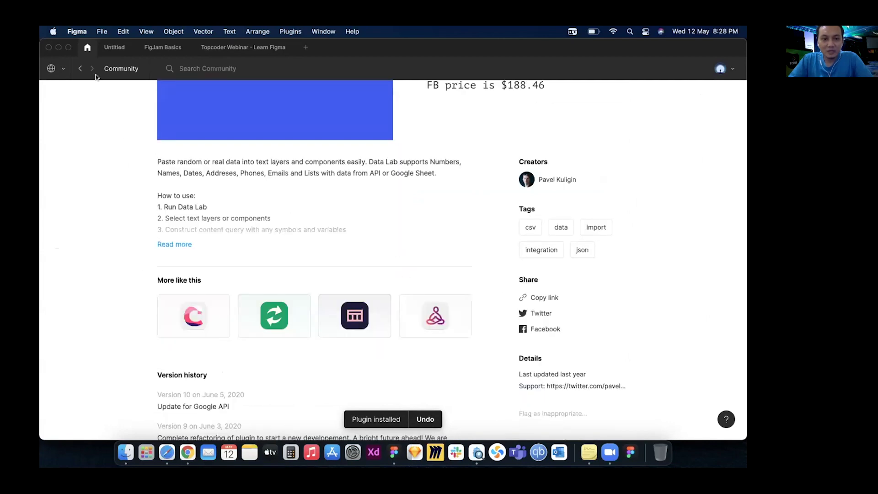
left_click(81, 69)
left_click(81, 70)
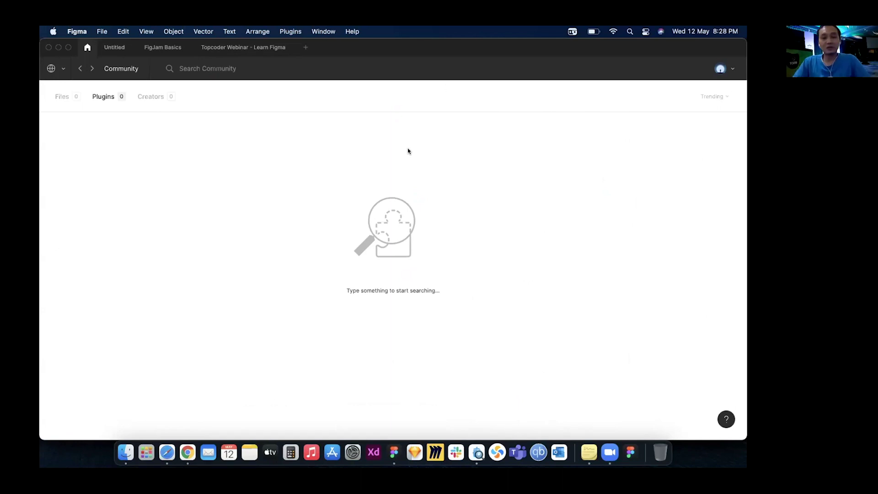
left_click(217, 63)
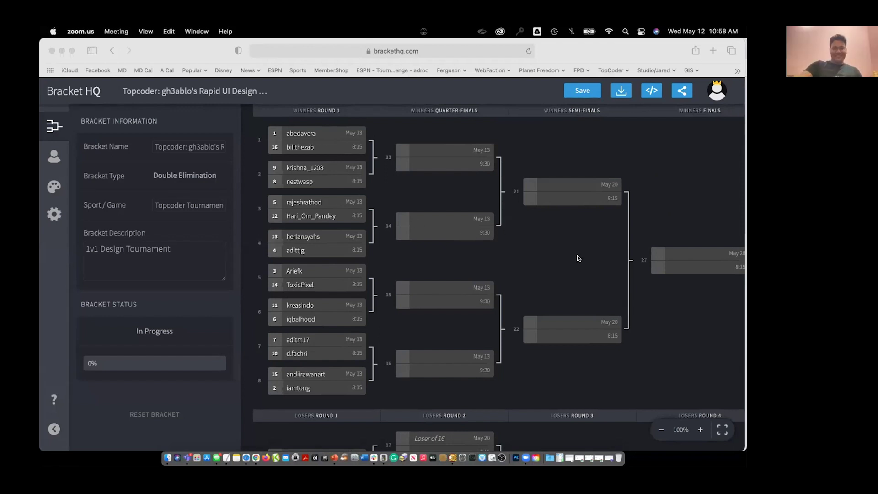
- View the winners and losers rounds of the Rapid UI Design bracket, and switch to the Topcoder challenge listings in Chrome
scroll(577, 254, "down", 5)
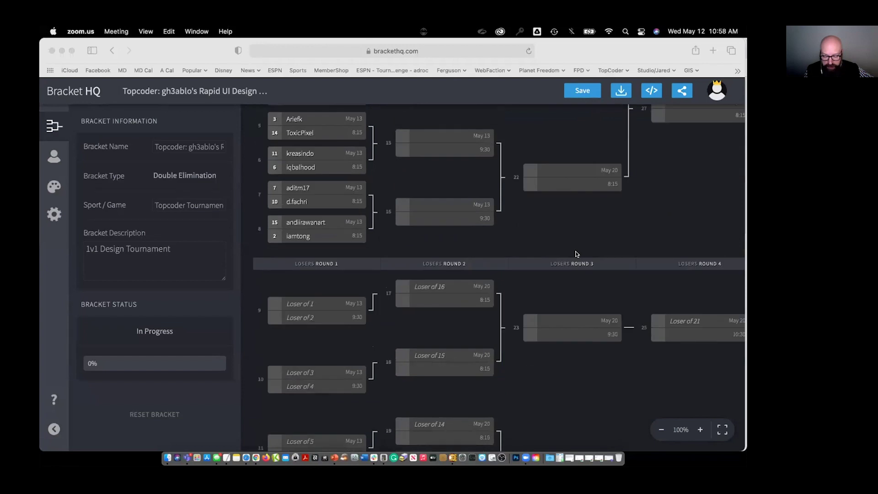
scroll(577, 254, "up", 5)
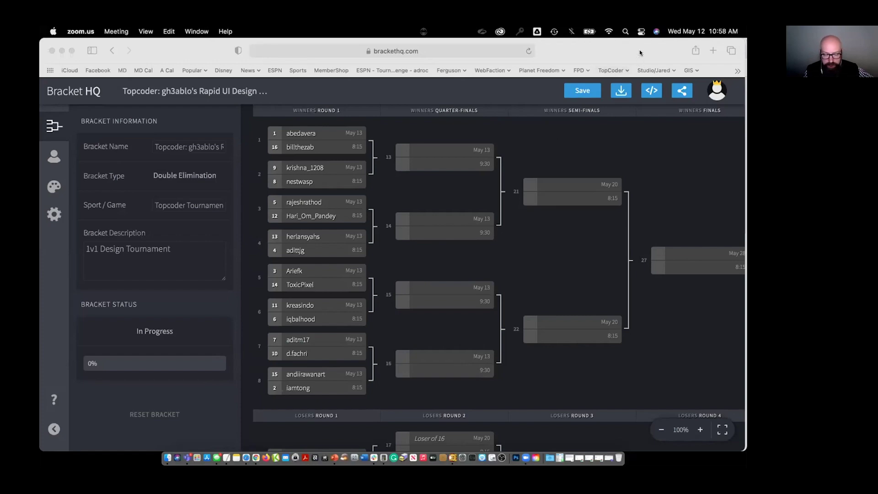
left_click_drag(639, 53, 647, 153)
left_click(648, 133)
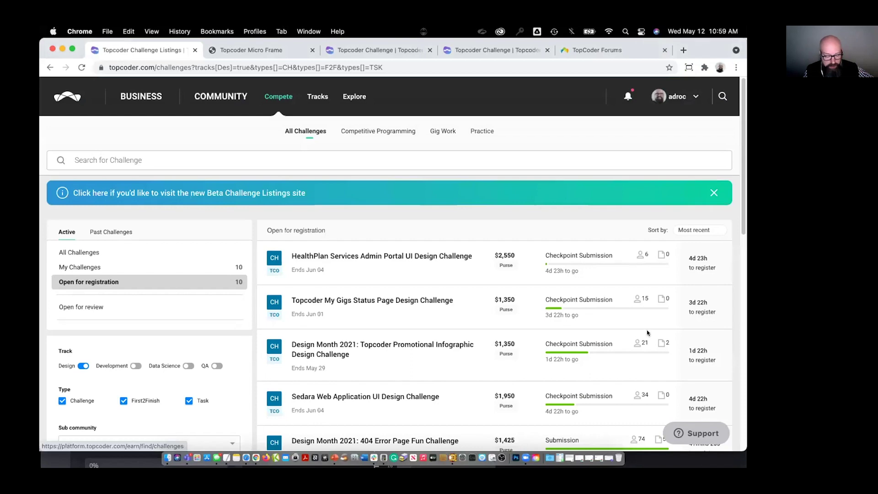
- Examine the design challenges open for registration, including their purses, deadlines and the Figma Skill Builder competitions
scroll(647, 330, "down", 3)
scroll(647, 330, "down", 1)
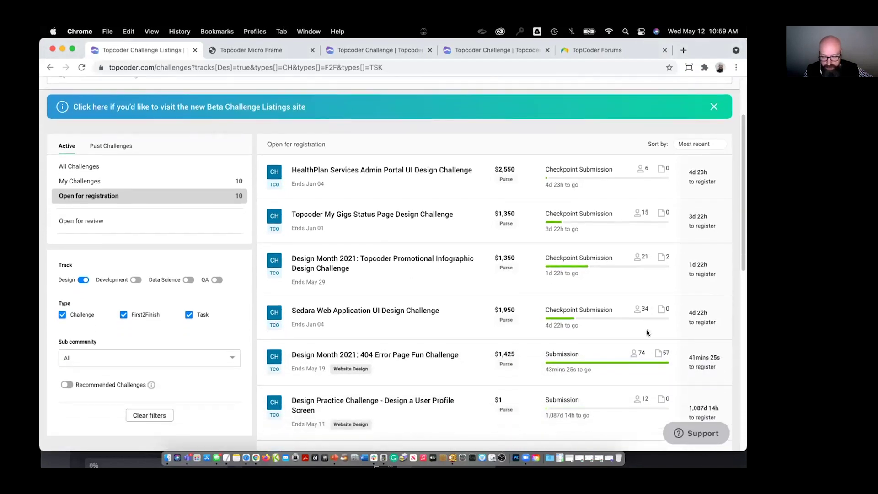
mouse_move(651, 355)
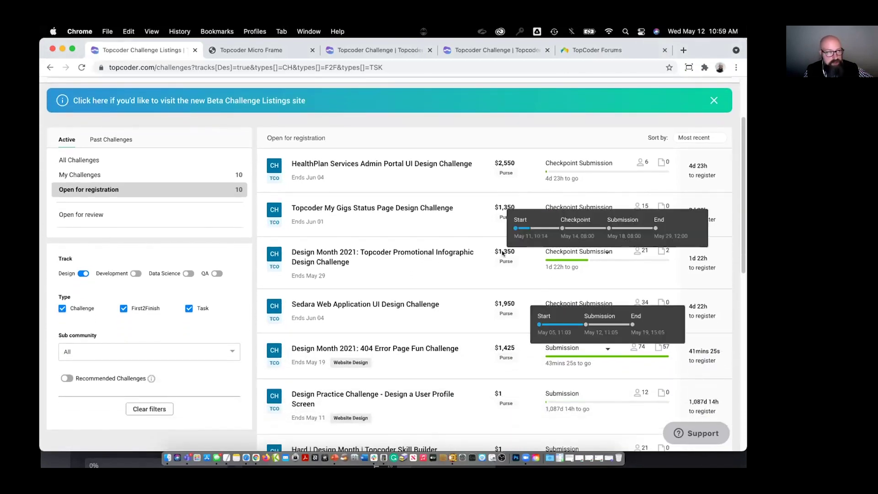
scroll(402, 224, "up", 1)
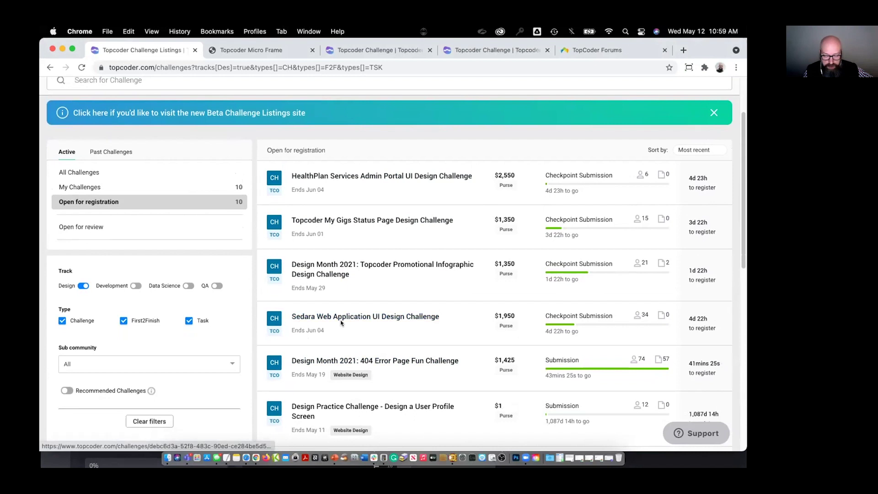
scroll(453, 315, "down", 2)
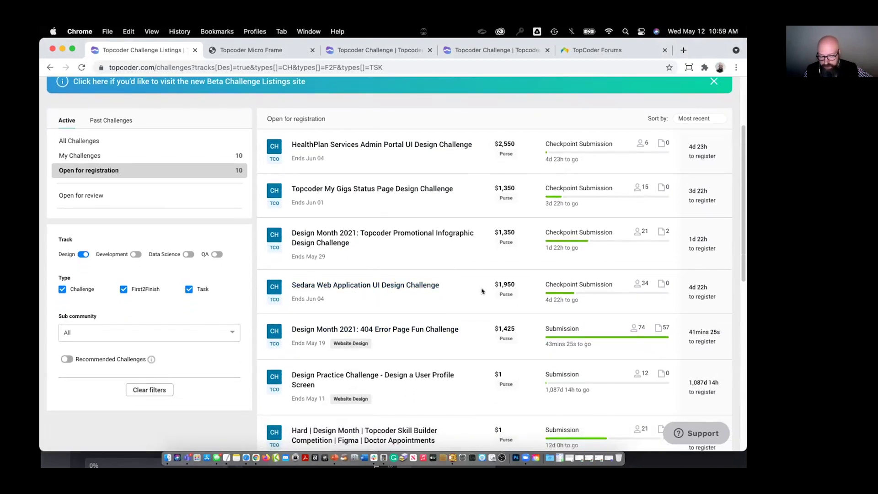
scroll(481, 291, "down", 2)
scroll(482, 291, "down", 3)
scroll(481, 291, "down", 2)
scroll(482, 290, "up", 12)
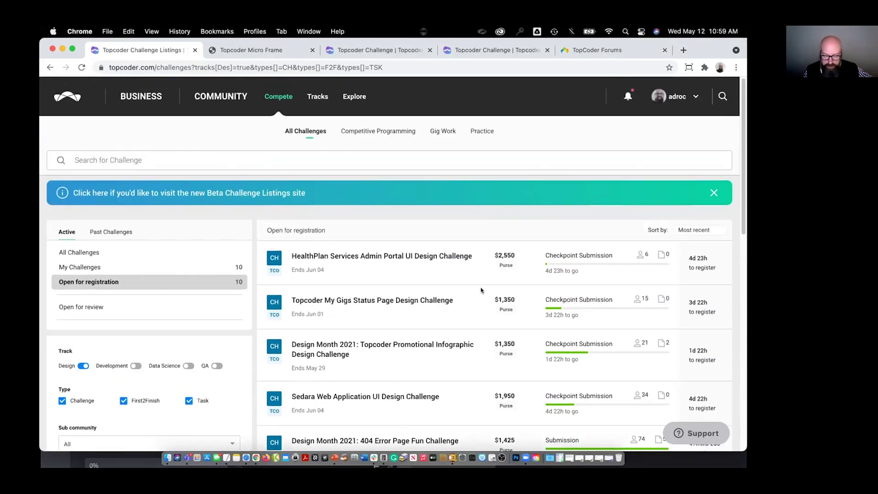
scroll(481, 290, "down", 12)
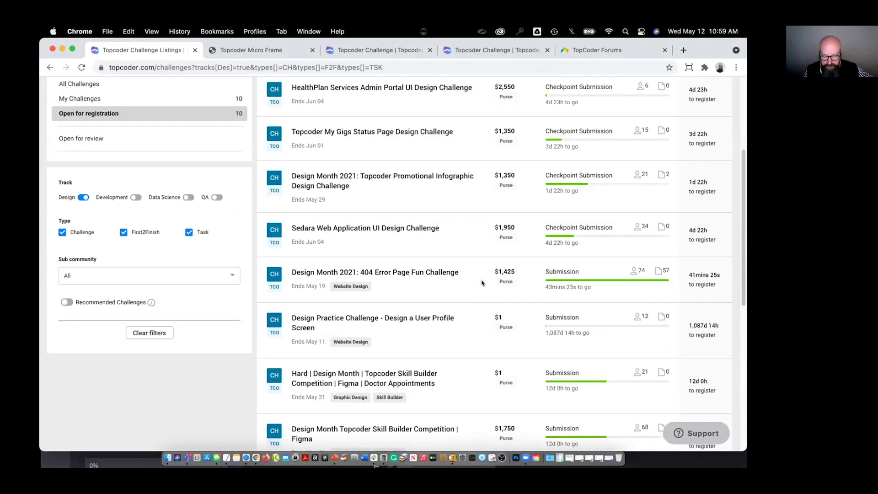
scroll(482, 283, "down", 3)
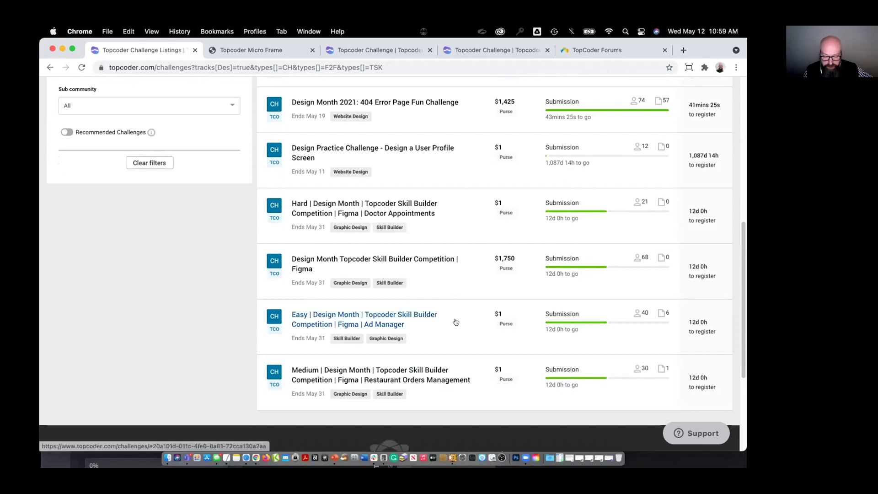
scroll(455, 323, "up", 2)
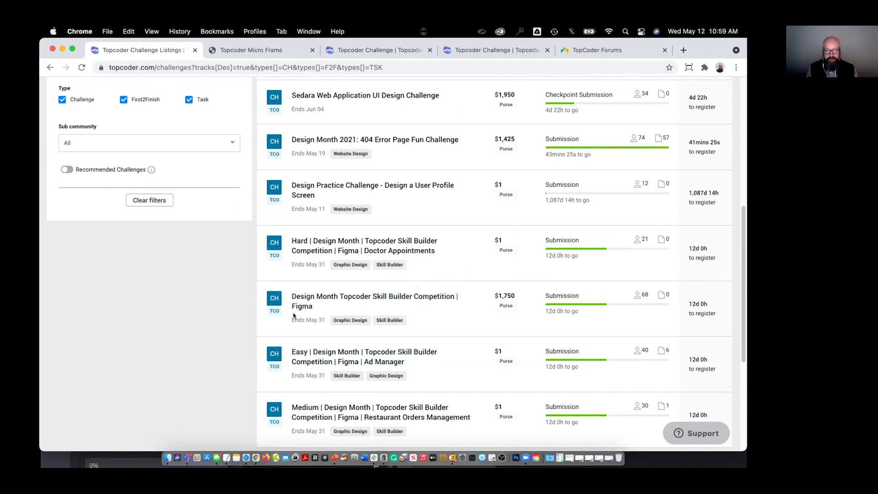
scroll(477, 275, "up", 7)
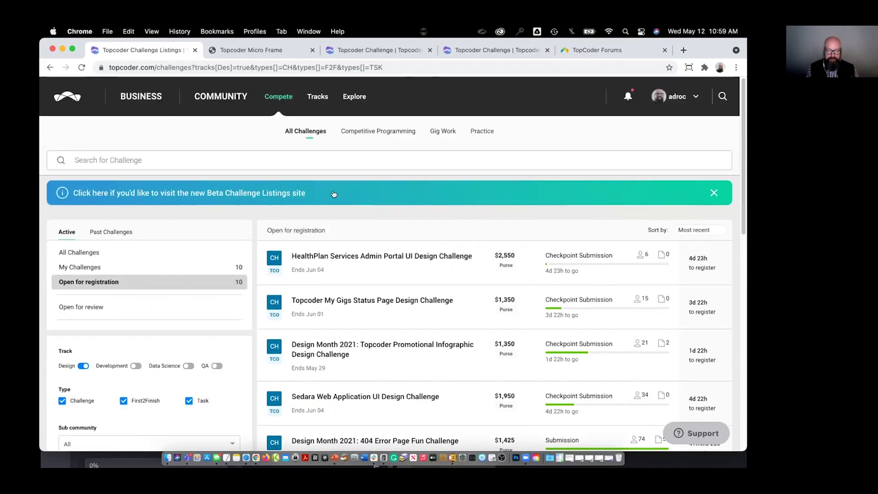
- Open the new Beta Challenge Listings site and limit the tracks to Design, excluding Development, Data Science and QA
left_click(190, 196)
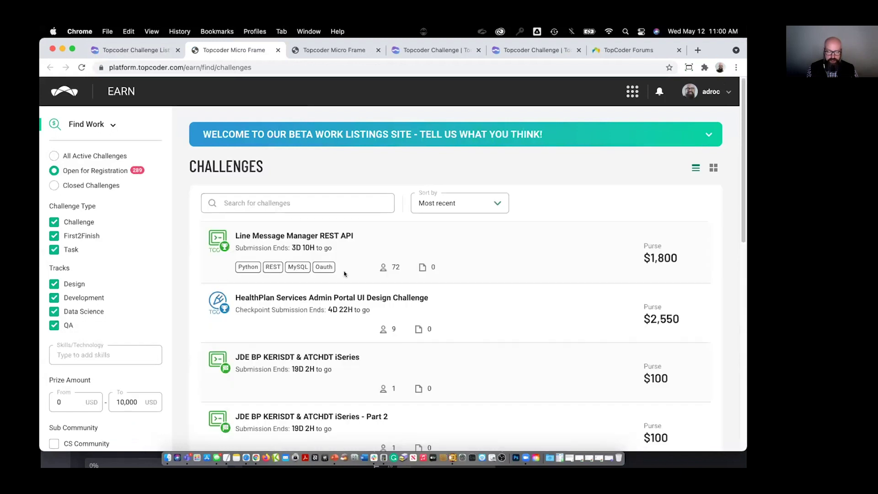
left_click(54, 298)
left_click(54, 312)
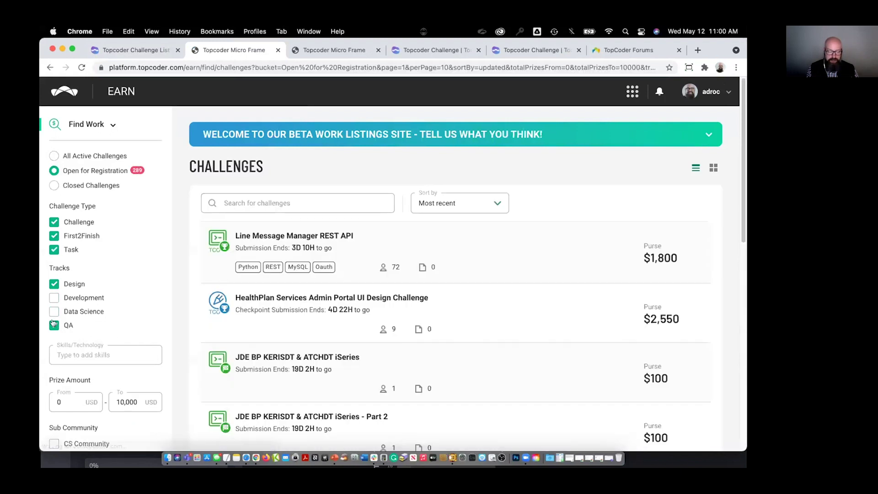
left_click(54, 326)
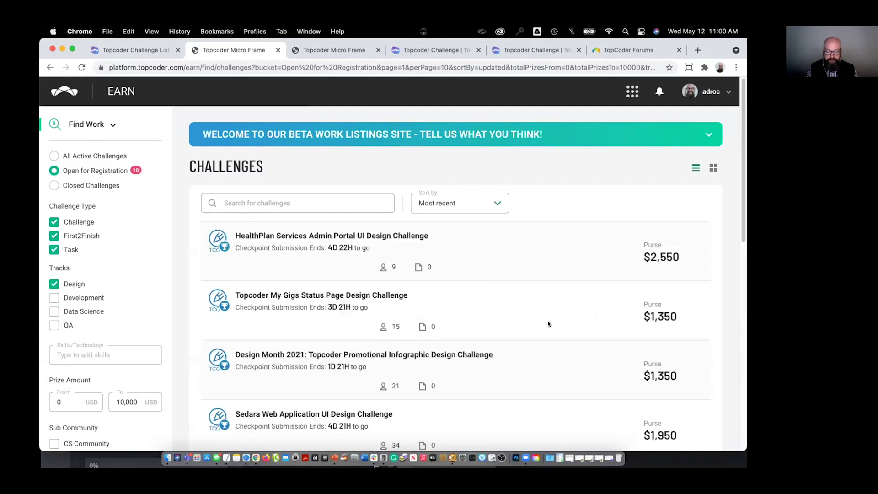
- Look through the beta site's filtered list of design challenges and return to its beginning
scroll(500, 295, "down", 2)
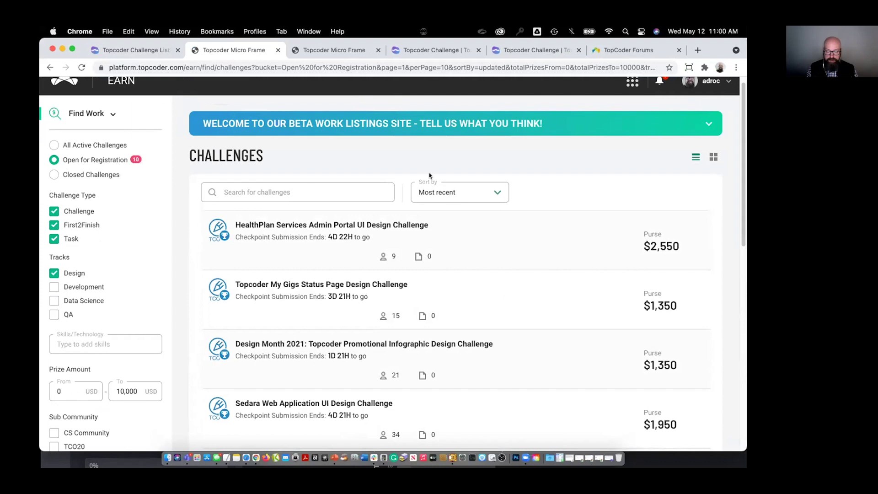
scroll(483, 264, "down", 5)
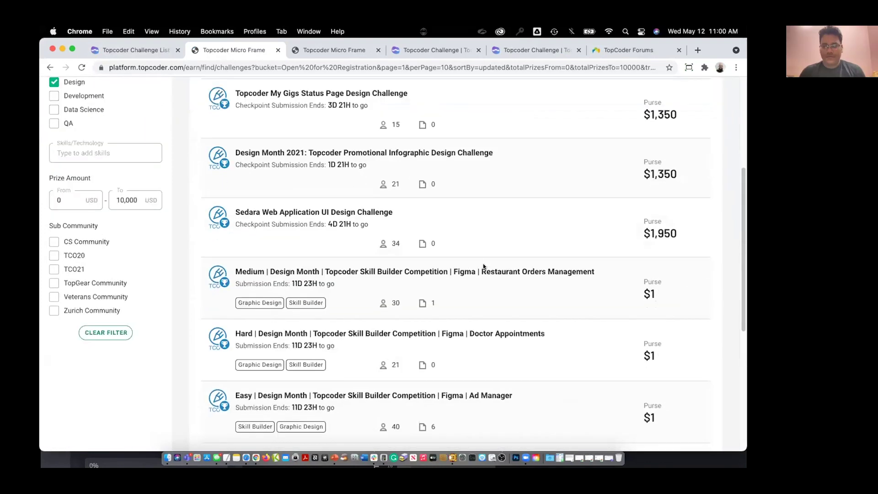
scroll(484, 267, "down", 7)
scroll(483, 267, "up", 12)
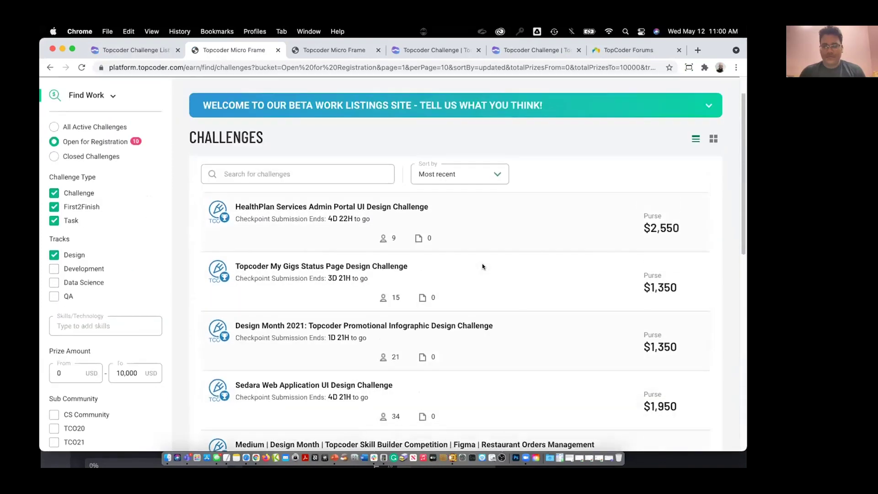
scroll(482, 266, "up", 2)
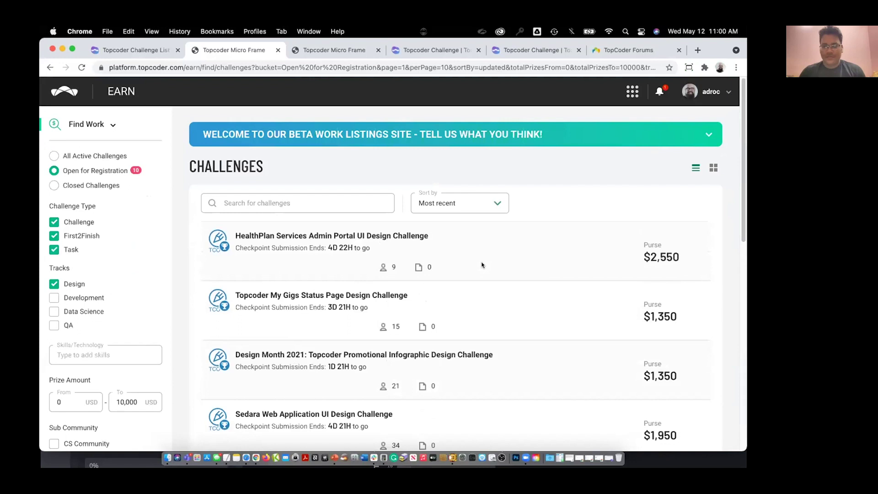